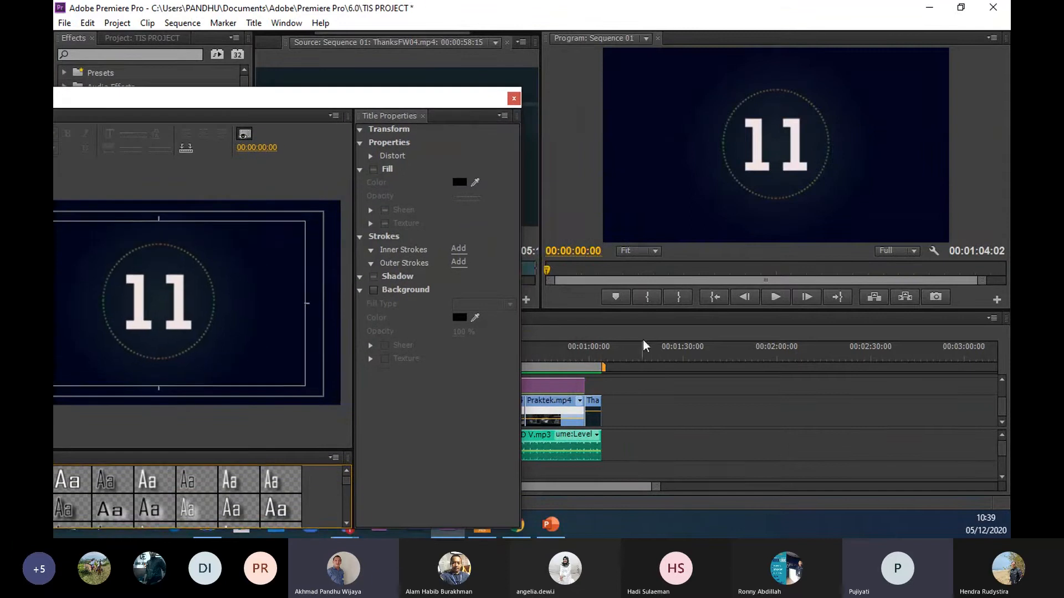
- With the playhead at 00:01:05:17, past the last clip, add the text "Percobaan" to Title 01 and close the title editor
{"action": "left_click", "coordinate": [610, 353]}
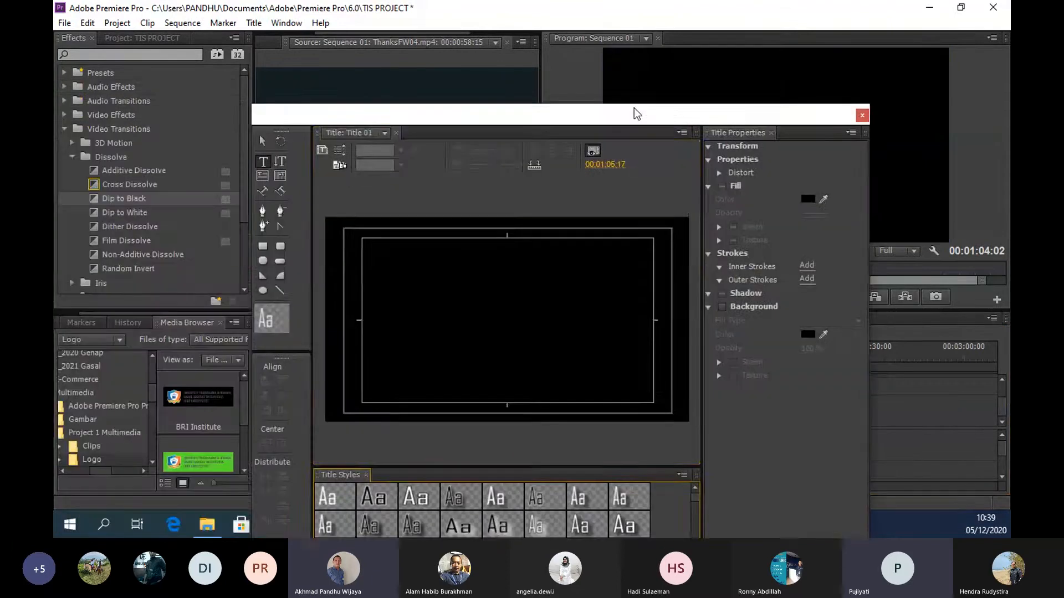
{"action": "left_click", "coordinate": [575, 249]}
{"action": "left_click", "coordinate": [497, 290]}
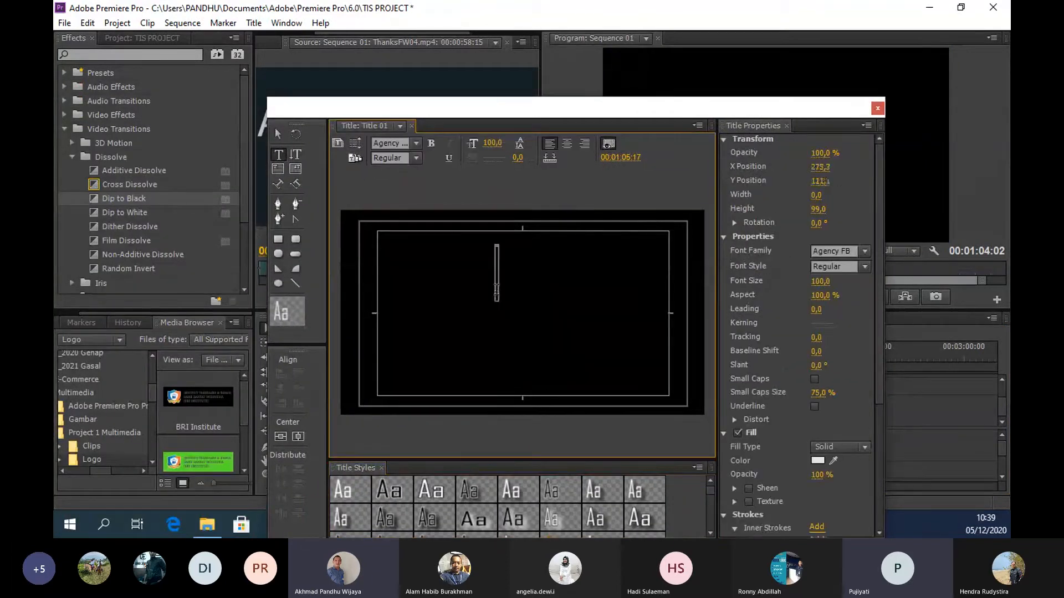
{"action": "type", "text": "Percobaan"}
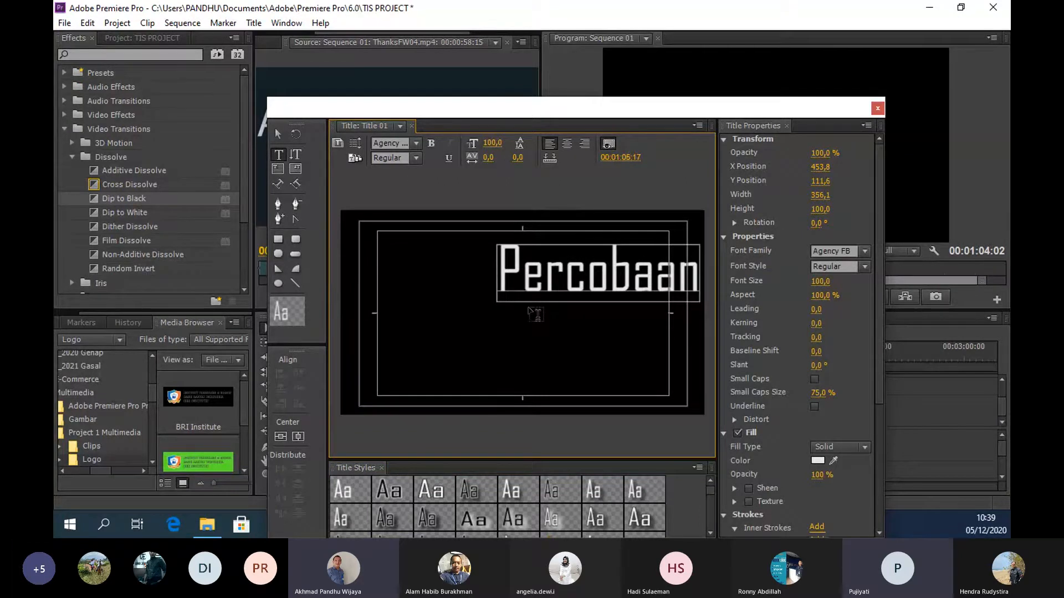
{"action": "left_click", "coordinate": [877, 110]}
{"action": "left_click", "coordinate": [86, 321]}
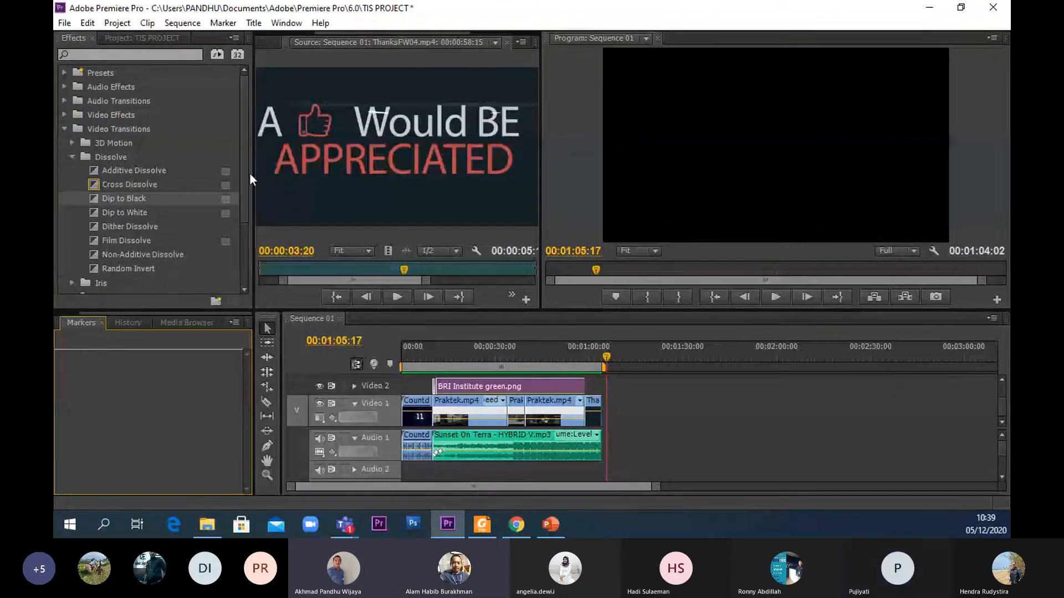
{"action": "left_click_drag", "start_coordinate": [258, 335], "coordinate": [338, 335]}
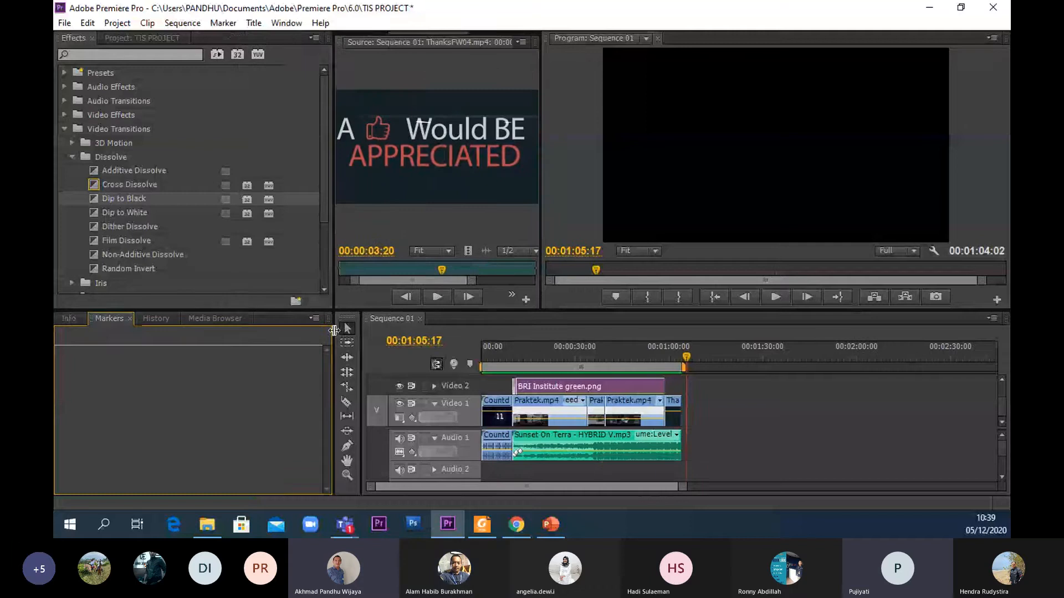
{"action": "left_click", "coordinate": [67, 318]}
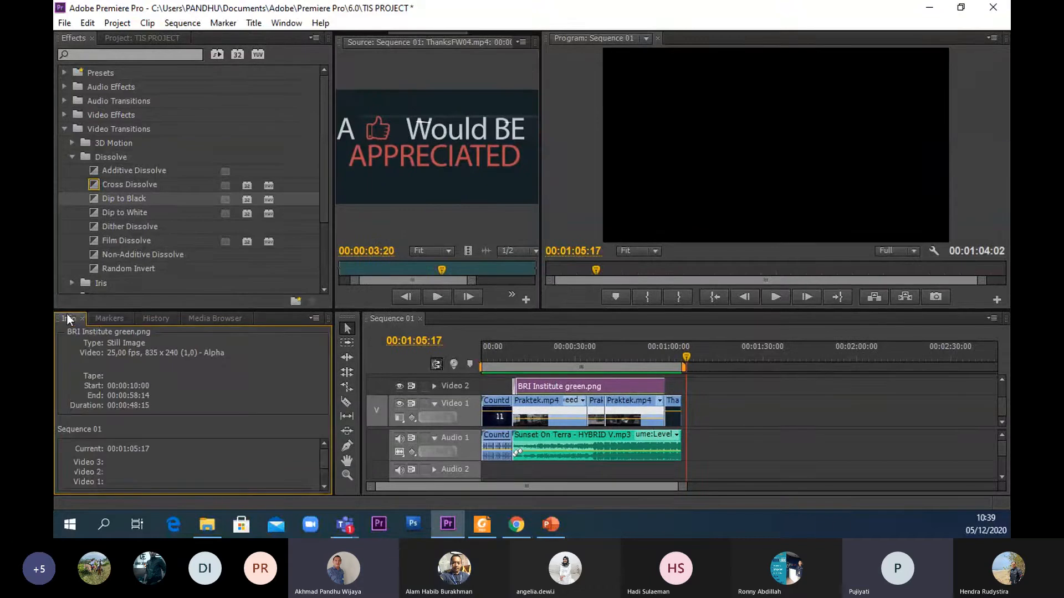
{"action": "left_click", "coordinate": [235, 324]}
{"action": "left_click", "coordinate": [109, 318]}
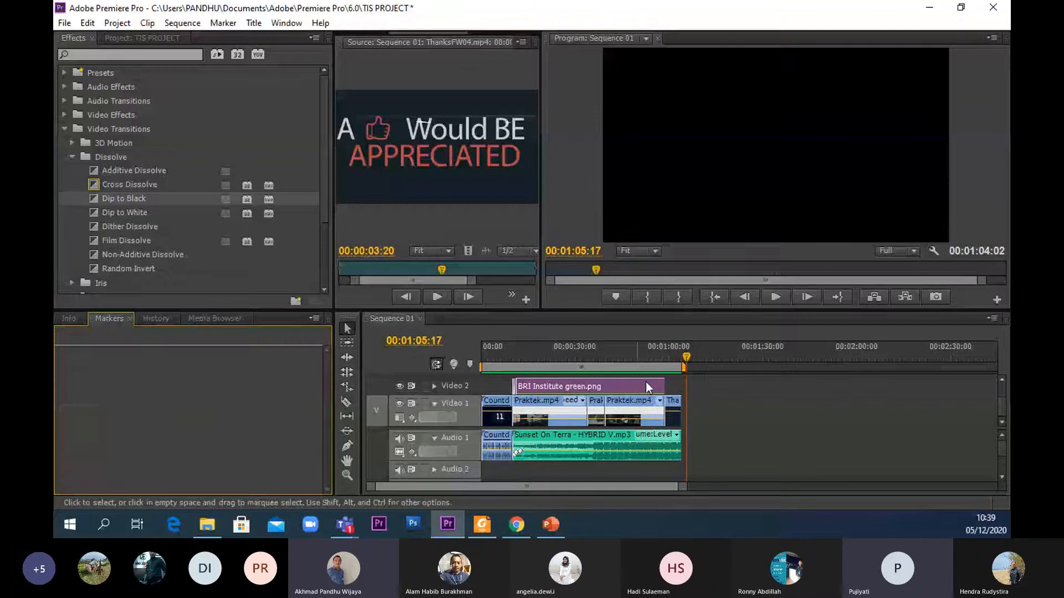
{"action": "left_click", "coordinate": [314, 318]}
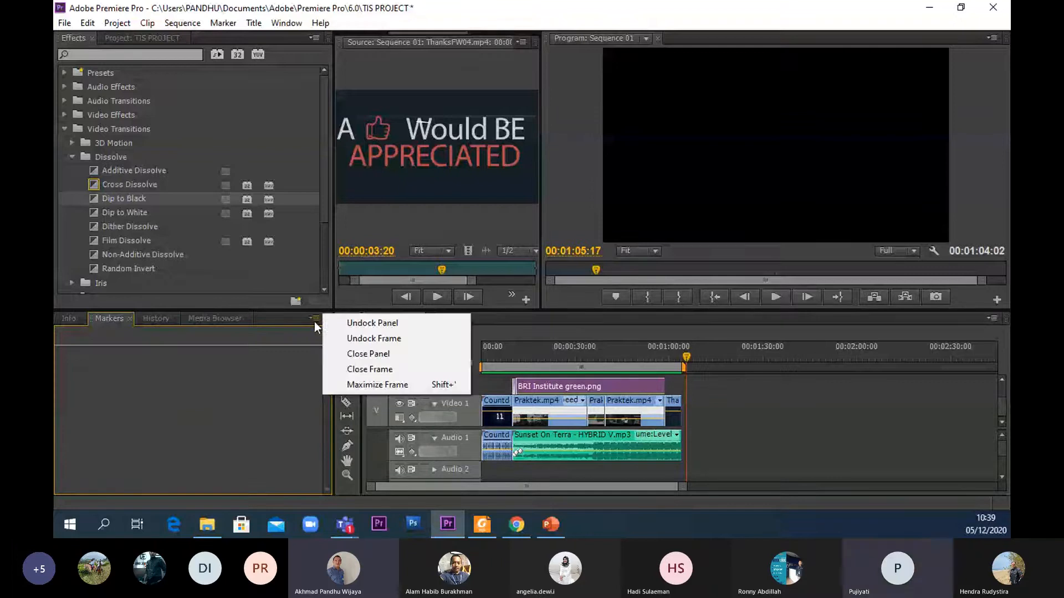
{"action": "left_click", "coordinate": [308, 318]}
{"action": "left_click", "coordinate": [67, 319]}
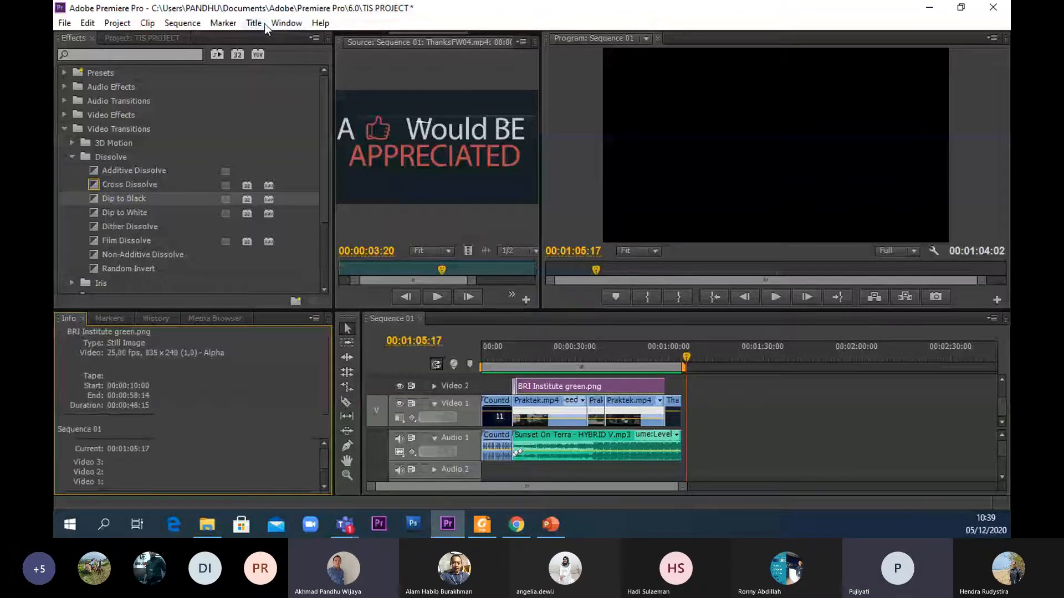
- Switch the workspace to Editing and widen the Media Browser area to reveal its full controls
{"action": "left_click", "coordinate": [280, 23]}
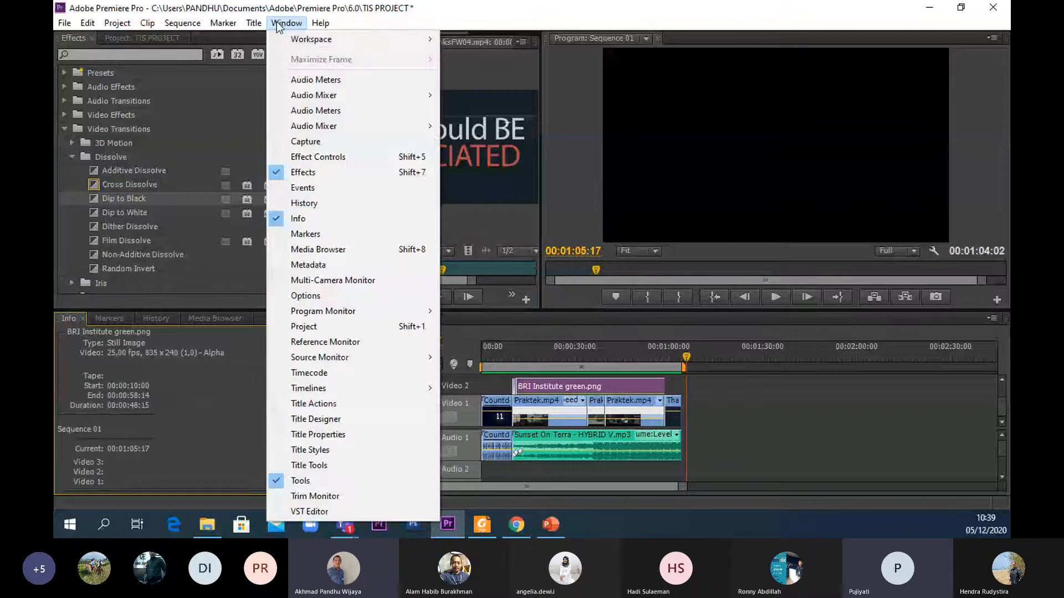
{"action": "mouse_move", "coordinate": [332, 39]}
{"action": "left_click", "coordinate": [497, 83]}
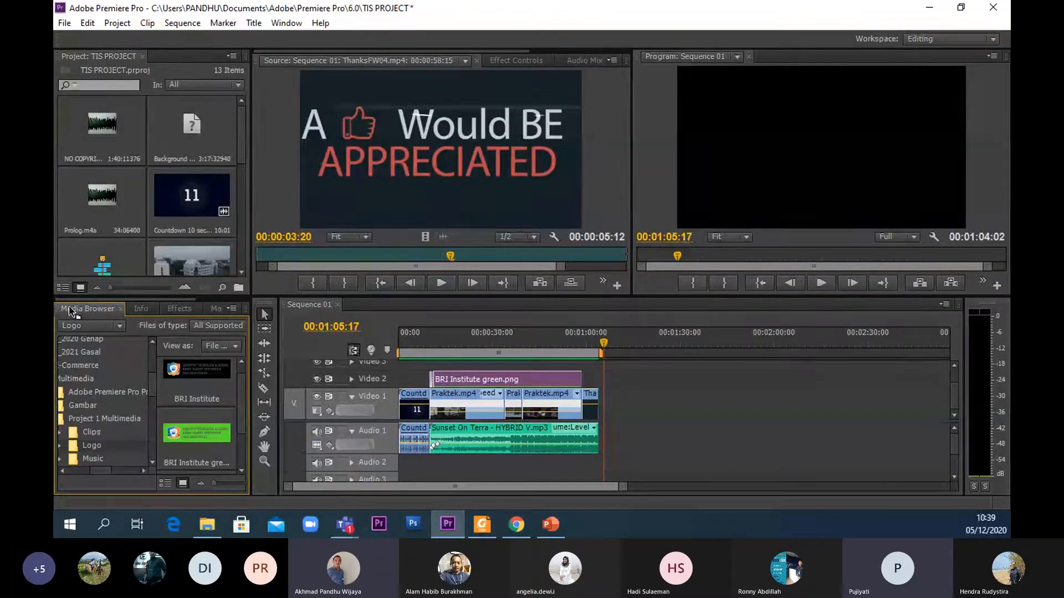
{"action": "left_click_drag", "start_coordinate": [252, 331], "coordinate": [435, 331]}
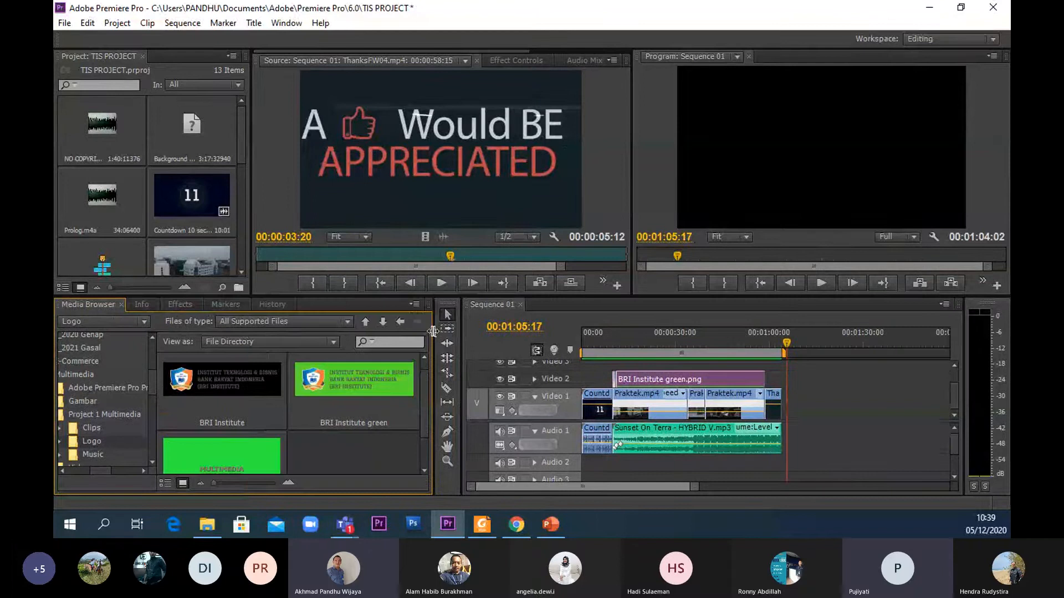
{"action": "left_click", "coordinate": [175, 305]}
{"action": "left_click", "coordinate": [91, 304]}
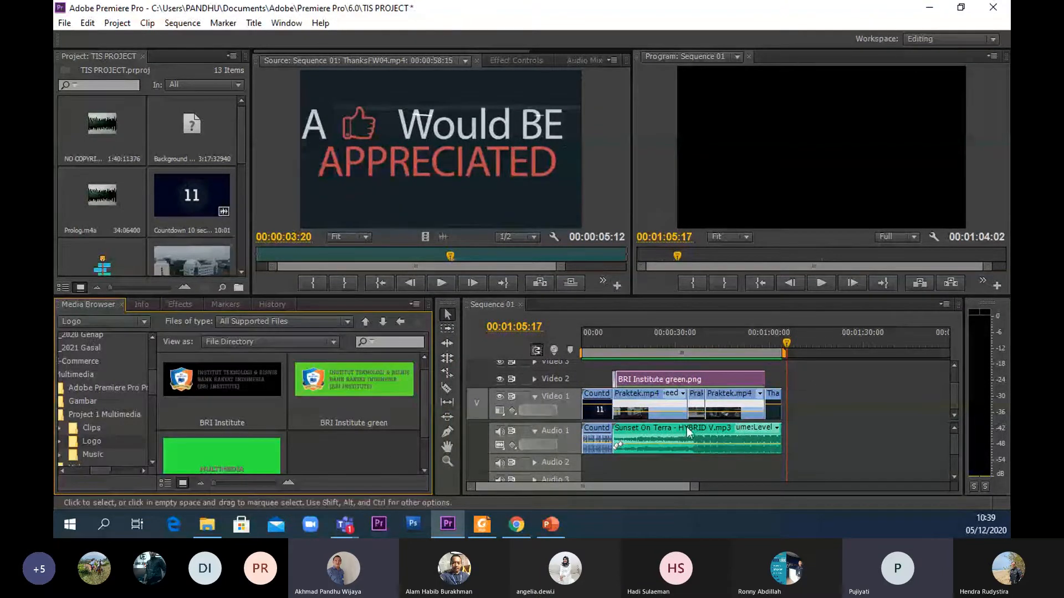
- Load Title 01 from the project bin into the Source monitor and play it
{"action": "left_click", "coordinate": [693, 379]}
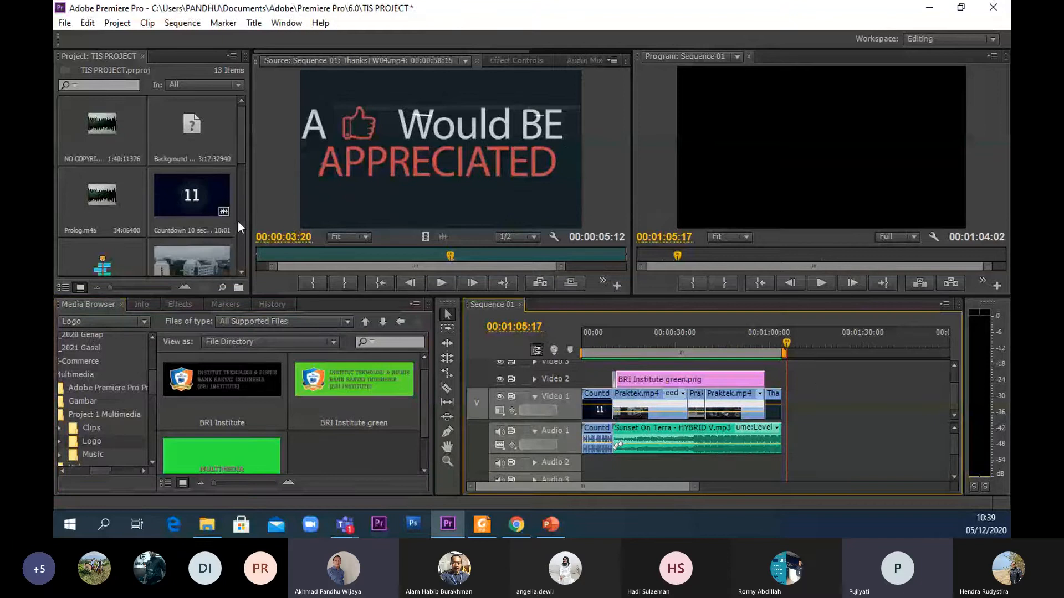
{"action": "left_click", "coordinate": [239, 122]}
{"action": "left_click_drag", "start_coordinate": [239, 122], "coordinate": [234, 230]}
{"action": "left_click", "coordinate": [86, 235]}
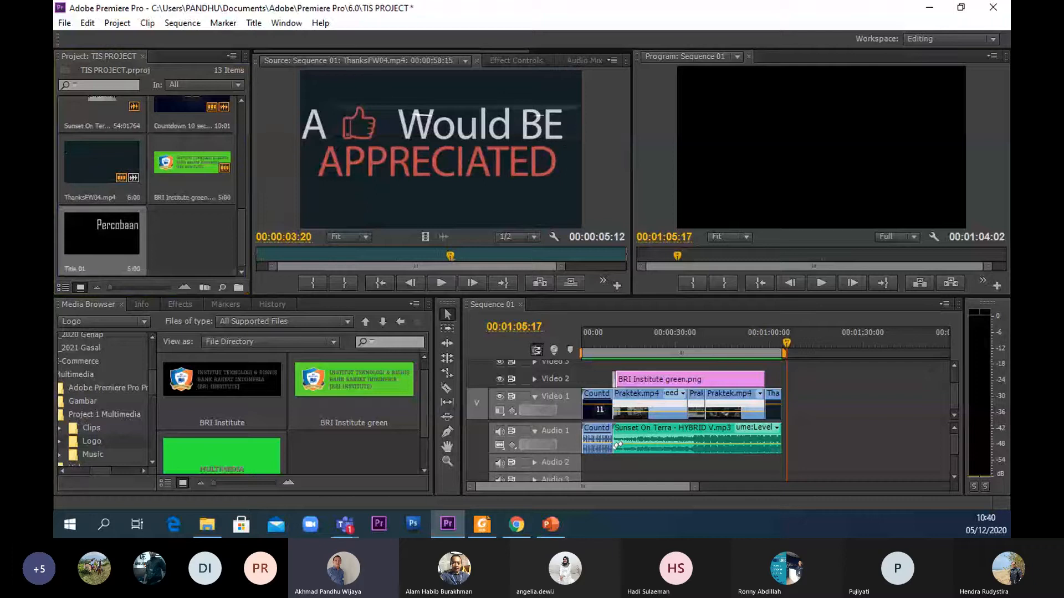
{"action": "left_click_drag", "start_coordinate": [102, 232], "coordinate": [444, 172]}
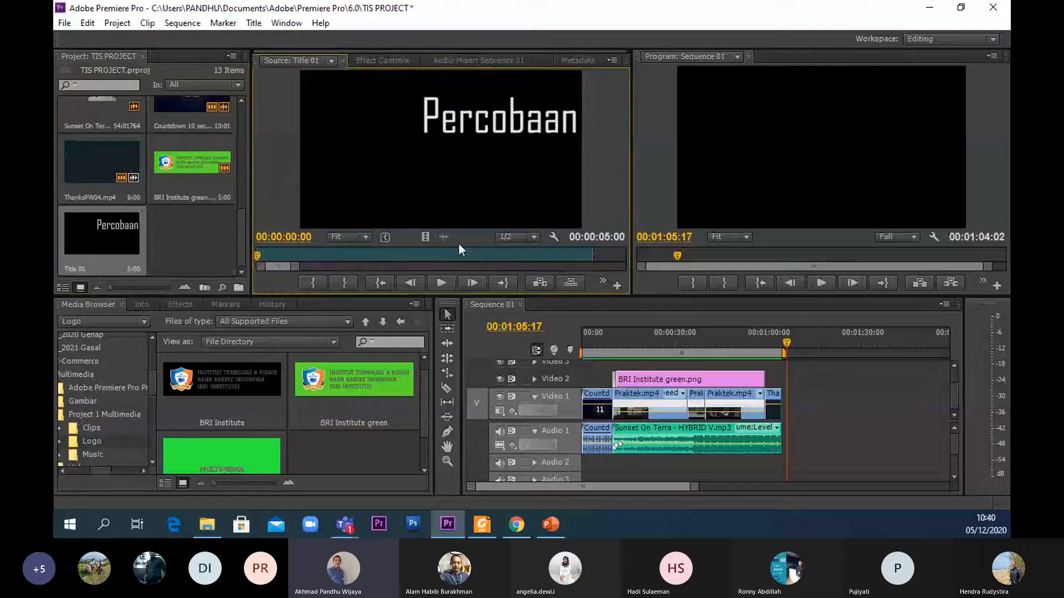
{"action": "left_click", "coordinate": [441, 285]}
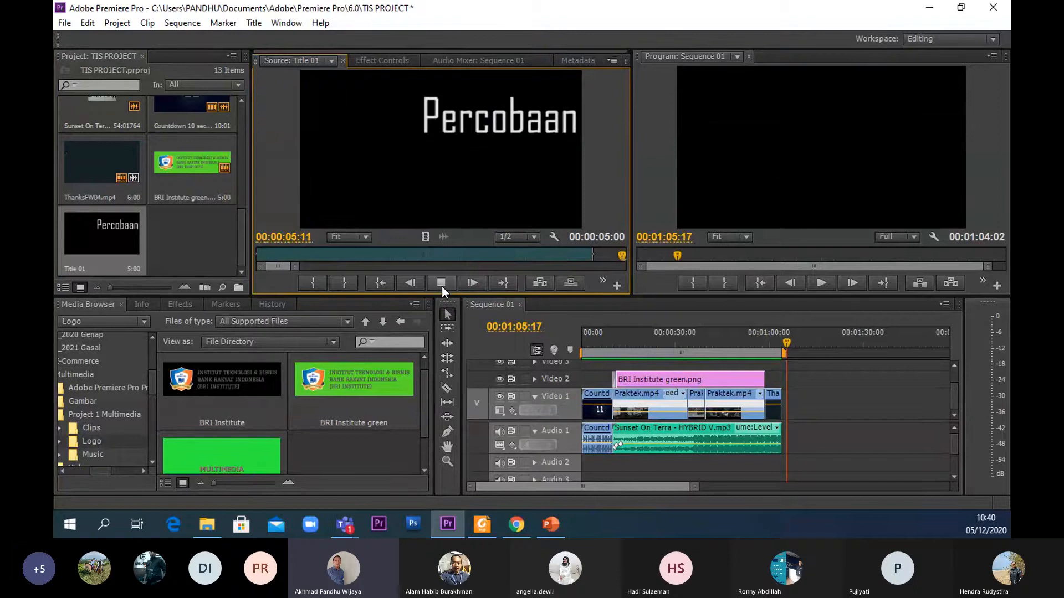
{"action": "left_click", "coordinate": [441, 287]}
{"action": "left_click", "coordinate": [442, 284]}
- Mark the Out point of Title 01 at 00:00:10:00 in the Source monitor
{"action": "left_click", "coordinate": [296, 237]}
{"action": "left_click", "coordinate": [296, 237]}
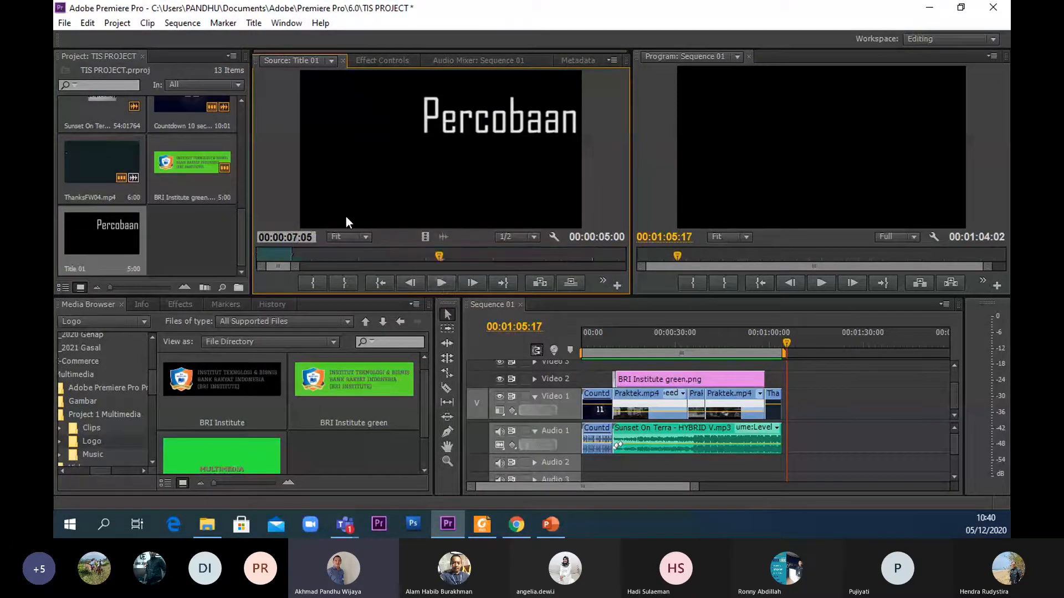
{"action": "key", "text": "BackSpace"}
{"action": "key", "text": "BackSpace"}
{"action": "type", "text": "10"}
{"action": "key", "text": "BackSpace"}
{"action": "key", "text": "BackSpace"}
{"action": "type", "text": "10"}
{"action": "key", "text": "BackSpace"}
{"action": "key", "text": "BackSpace"}
{"action": "type", "text": "00"}
{"action": "key", "text": "Return"}
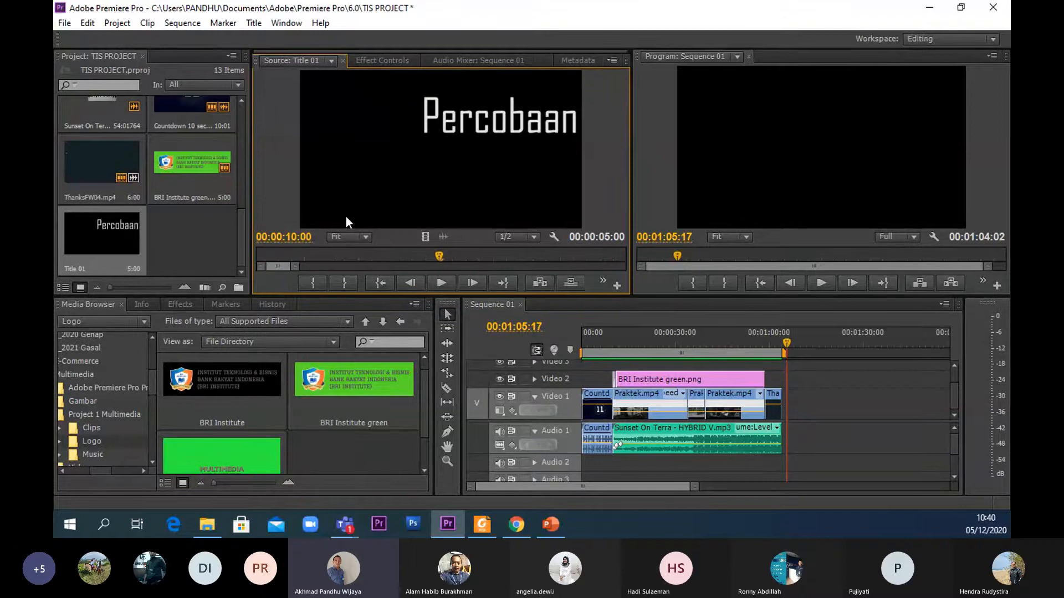
{"action": "left_click", "coordinate": [343, 283]}
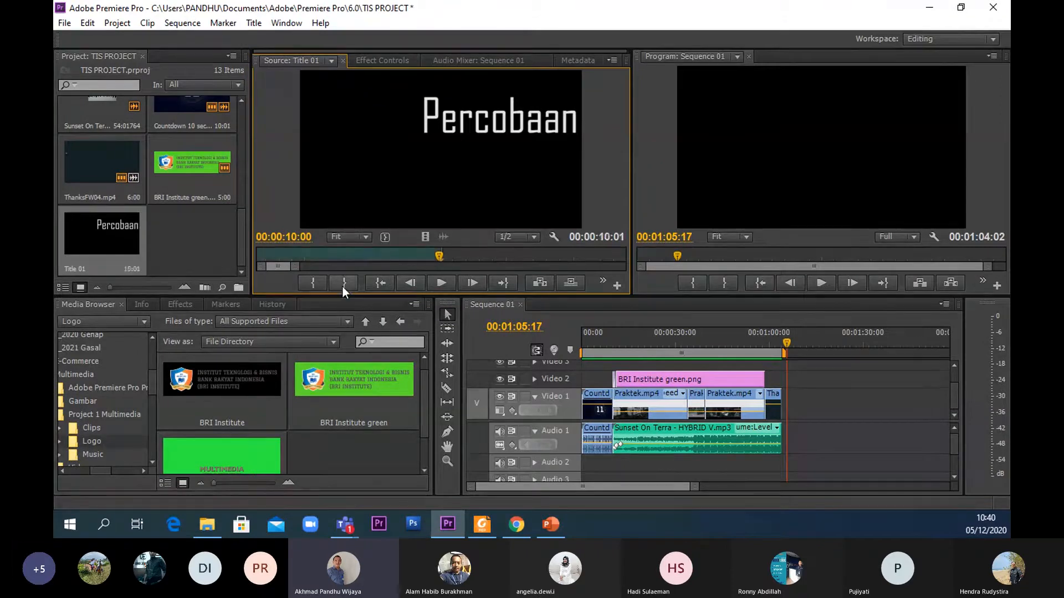
- Play Title 01 from its beginning in the Source monitor to check the marked range
{"action": "left_click_drag", "start_coordinate": [295, 267], "coordinate": [317, 274]}
{"action": "left_click_drag", "start_coordinate": [431, 253], "coordinate": [251, 249]}
{"action": "left_click", "coordinate": [441, 283]}
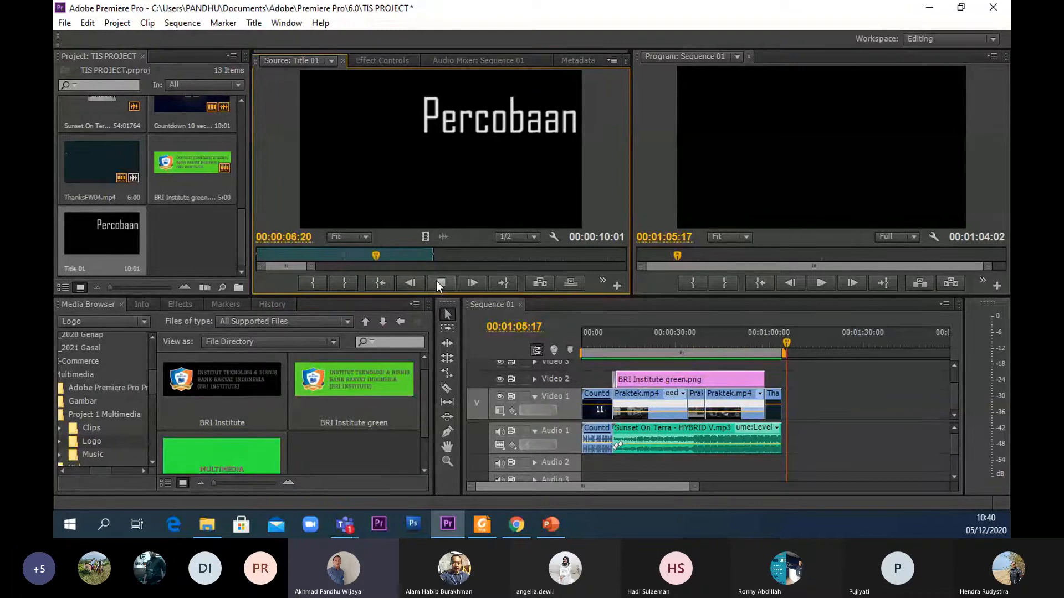
{"action": "left_click", "coordinate": [438, 282]}
- Place the marked Title 01 clip on Video 1 at 00:01:05:17, after the last clip, and preview it in the sequence
{"action": "left_click_drag", "start_coordinate": [409, 255], "coordinate": [792, 417]}
{"action": "left_click_drag", "start_coordinate": [790, 342], "coordinate": [798, 341]}
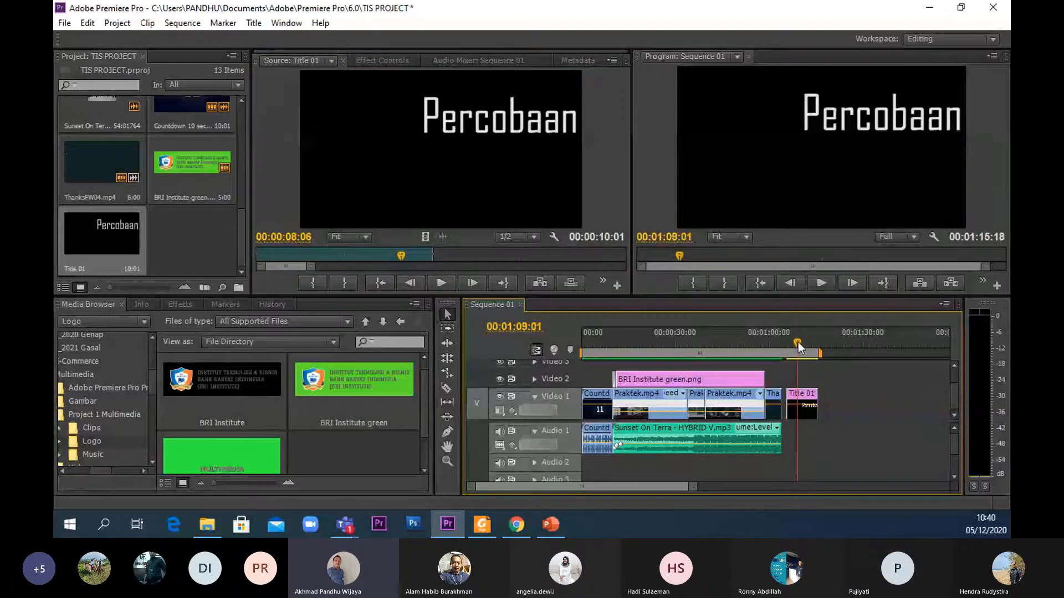
{"action": "left_click", "coordinate": [828, 279]}
{"action": "left_click", "coordinate": [828, 279]}
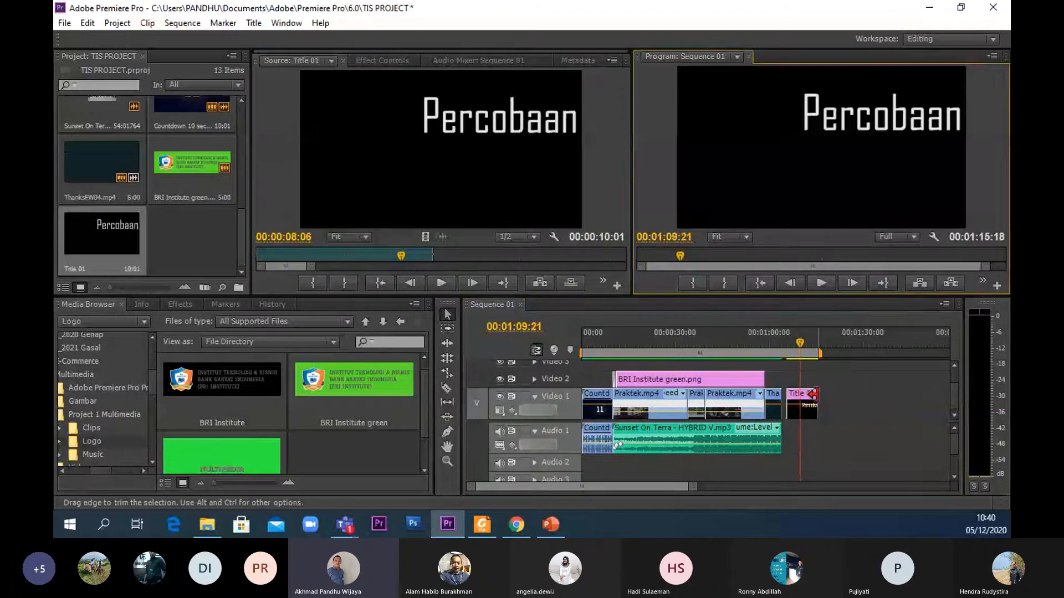
- Try extending the end of the Title 01 clip on Video 1 to 00:01:30:13, preview it, and undo the extension
{"action": "left_click_drag", "start_coordinate": [817, 394], "coordinate": [862, 394]}
{"action": "left_click", "coordinate": [803, 340]}
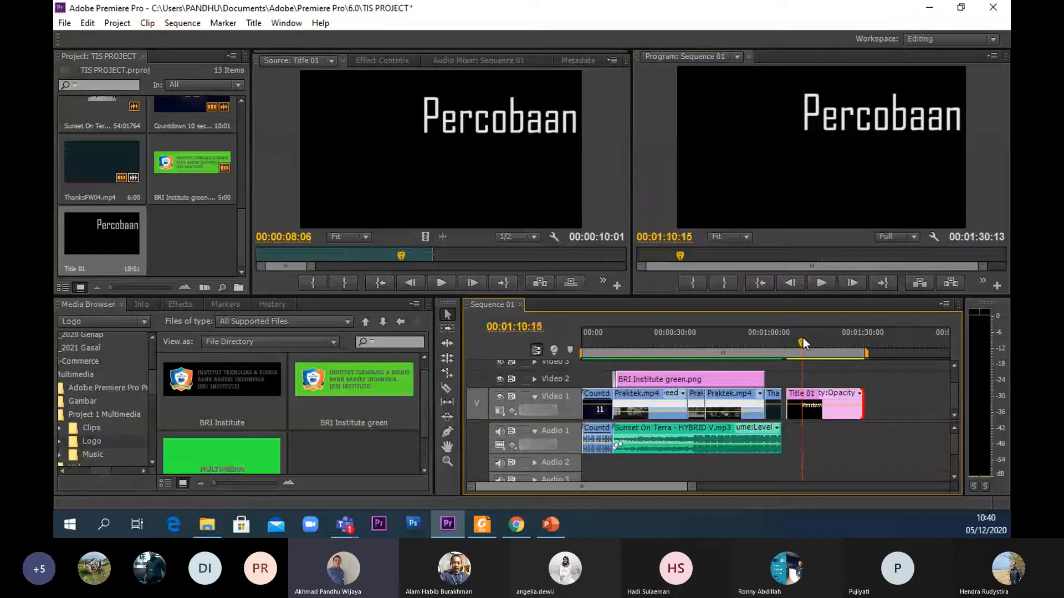
{"action": "mouse_move", "coordinate": [803, 338]}
{"action": "left_mouse_down"}
{"action": "mouse_move", "coordinate": [843, 342]}
{"action": "mouse_move", "coordinate": [808, 344]}
{"action": "left_mouse_up"}
{"action": "left_click", "coordinate": [825, 284]}
{"action": "left_click", "coordinate": [826, 284]}
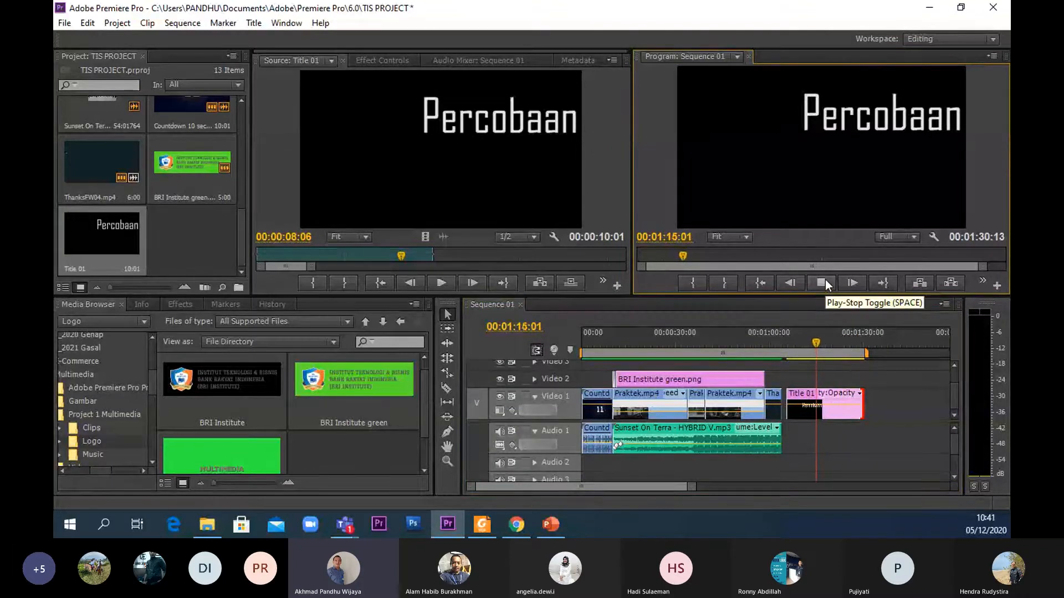
{"action": "left_click", "coordinate": [825, 279]}
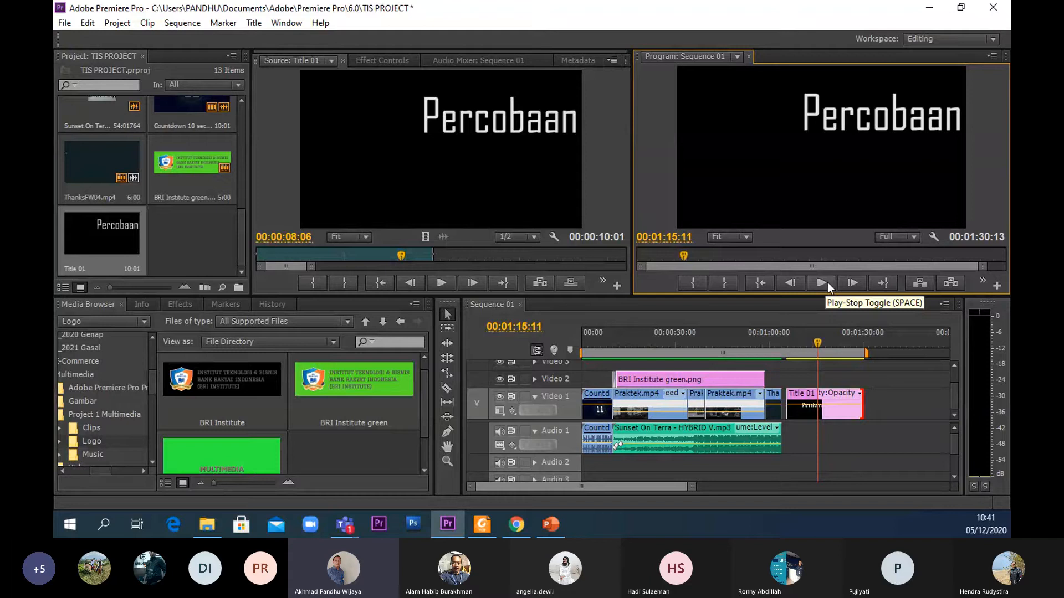
{"action": "key", "text": "ctrl+z"}
- Place the sequence playhead at 00:01:08:04 and mark Title 01's Out point at 00:00:03:00 in the Source monitor
{"action": "left_click_drag", "start_coordinate": [819, 341], "coordinate": [795, 337]}
{"action": "left_click", "coordinate": [401, 256]}
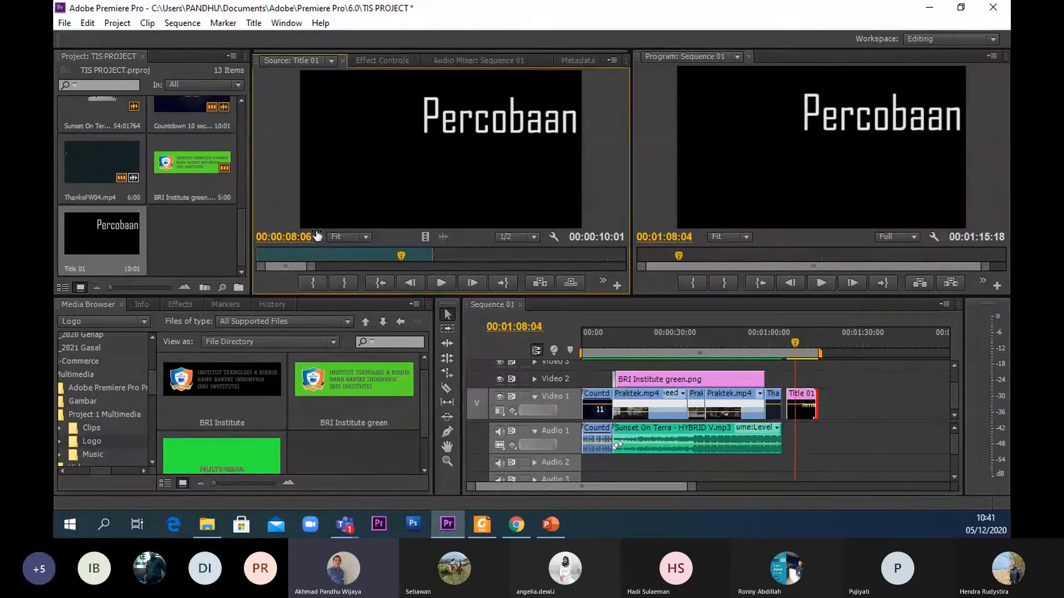
{"action": "left_click", "coordinate": [291, 238]}
{"action": "key", "text": "BackSpace"}
{"action": "type", "text": "23"}
{"action": "left_click", "coordinate": [314, 238]}
{"action": "key", "text": "BackSpace"}
{"action": "key", "text": "BackSpace"}
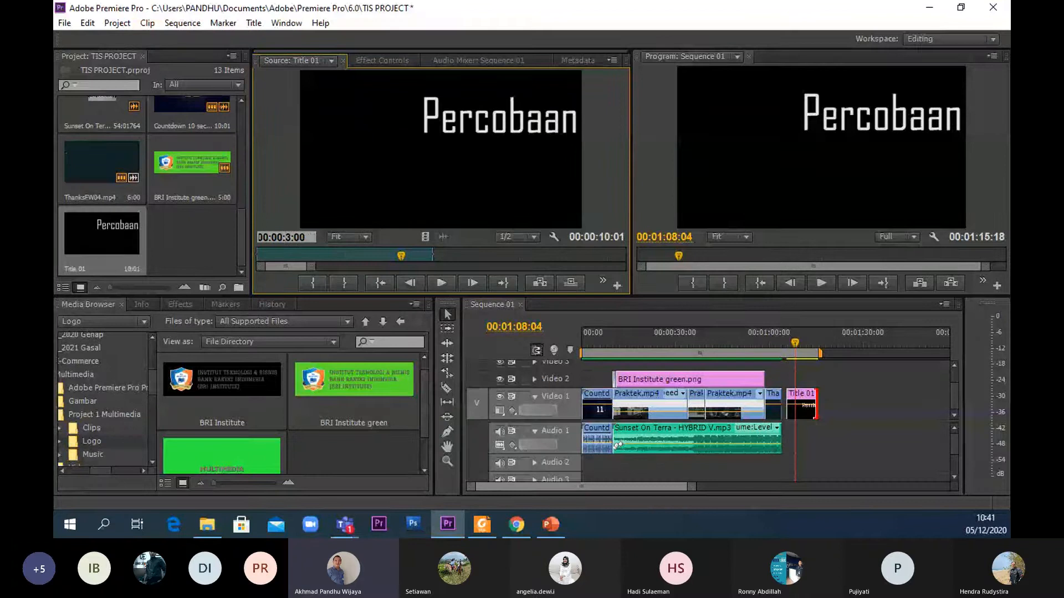
{"action": "key", "text": "Return"}
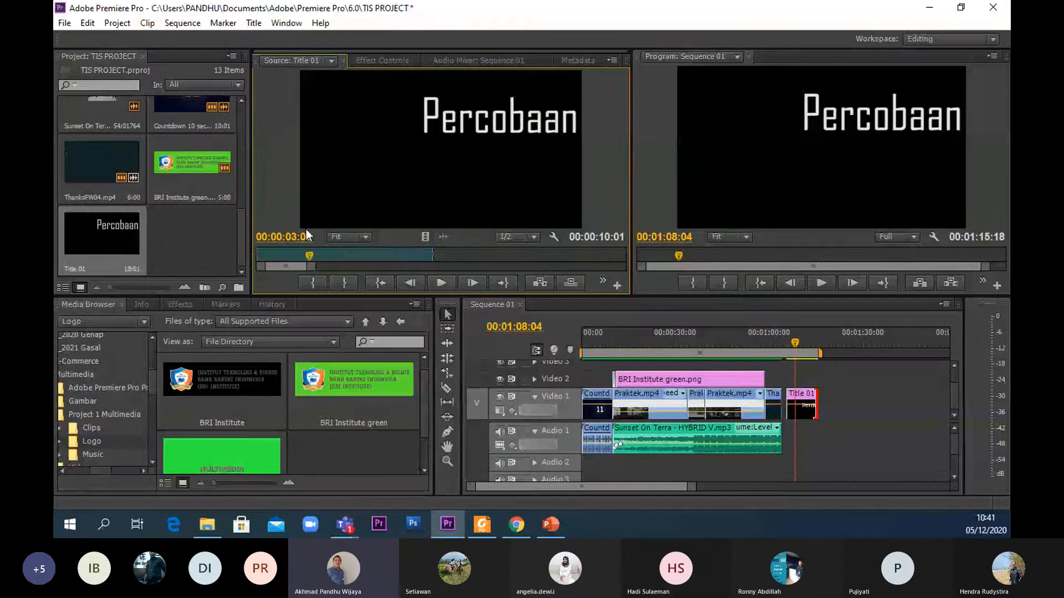
{"action": "left_click", "coordinate": [343, 283]}
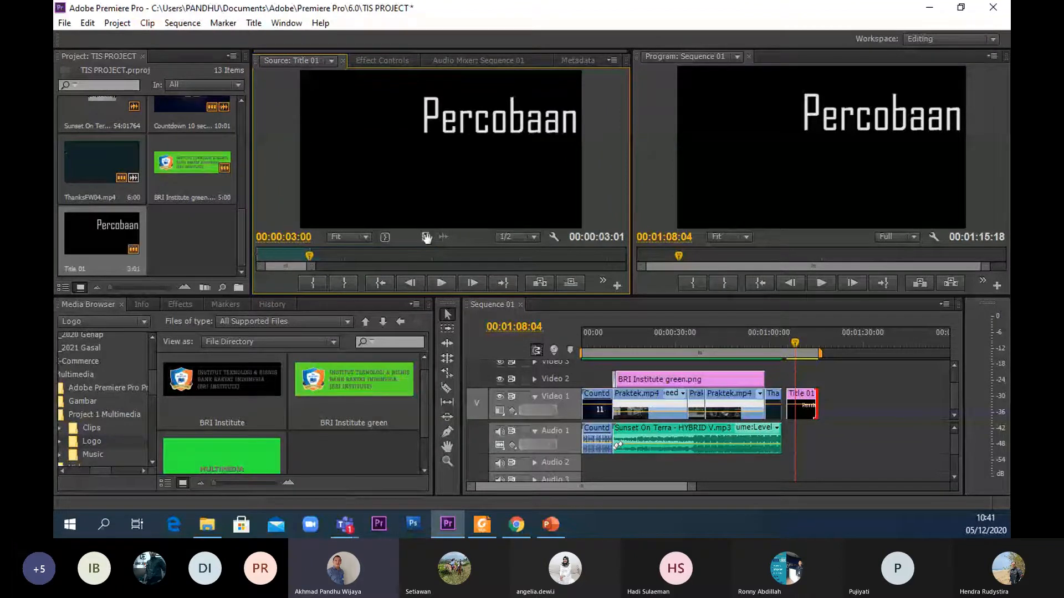
- Replace the Title 01 clip on Video 1 with the shortened source range starting at 00:01:08:04, and preview it
{"action": "left_click", "coordinate": [804, 406]}
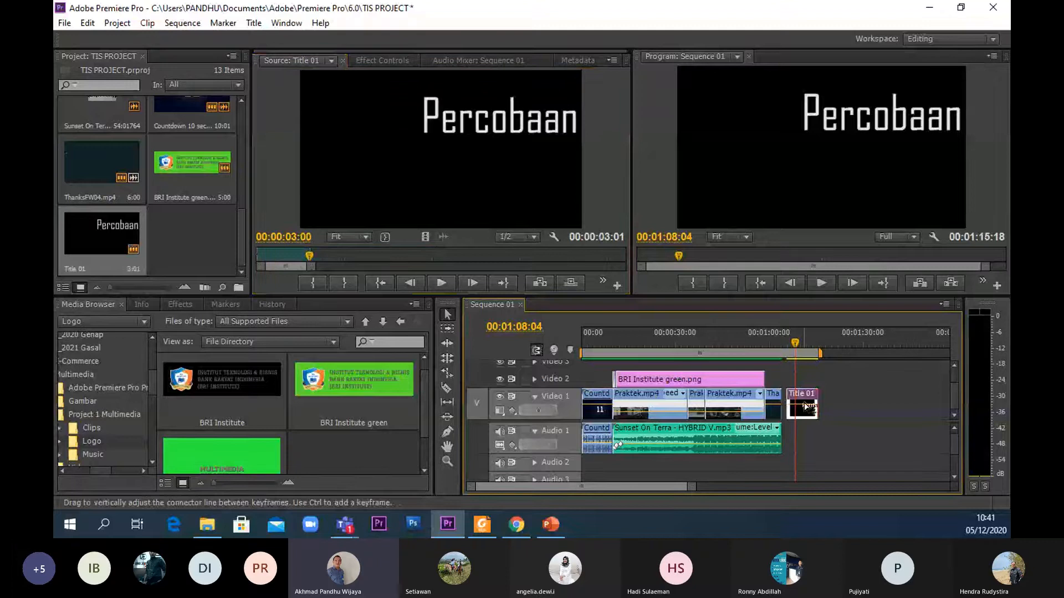
{"action": "left_click_drag", "start_coordinate": [817, 408], "coordinate": [798, 414]}
{"action": "left_click", "coordinate": [817, 282]}
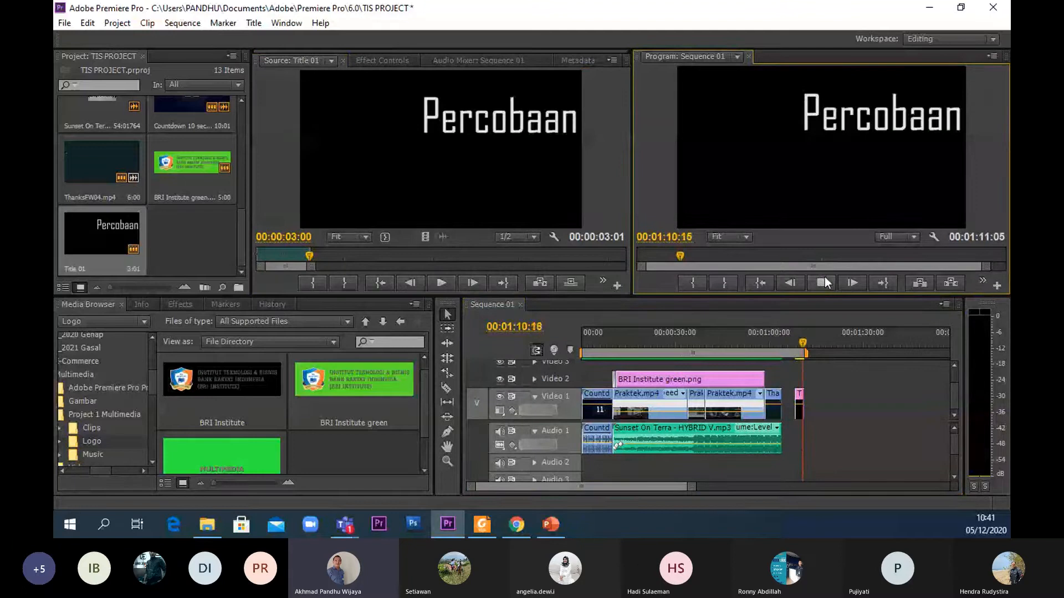
{"action": "left_click_drag", "start_coordinate": [805, 353], "coordinate": [797, 354]}
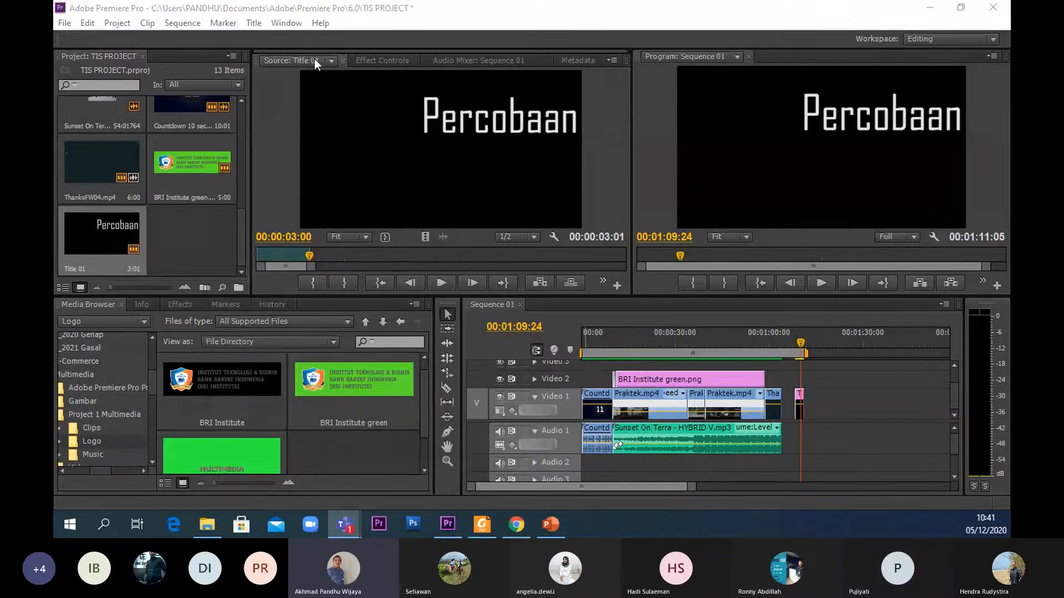
- Move Title 01's Out point in the Source monitor to give a marked duration of 00:00:07:00
{"action": "left_click", "coordinate": [800, 401]}
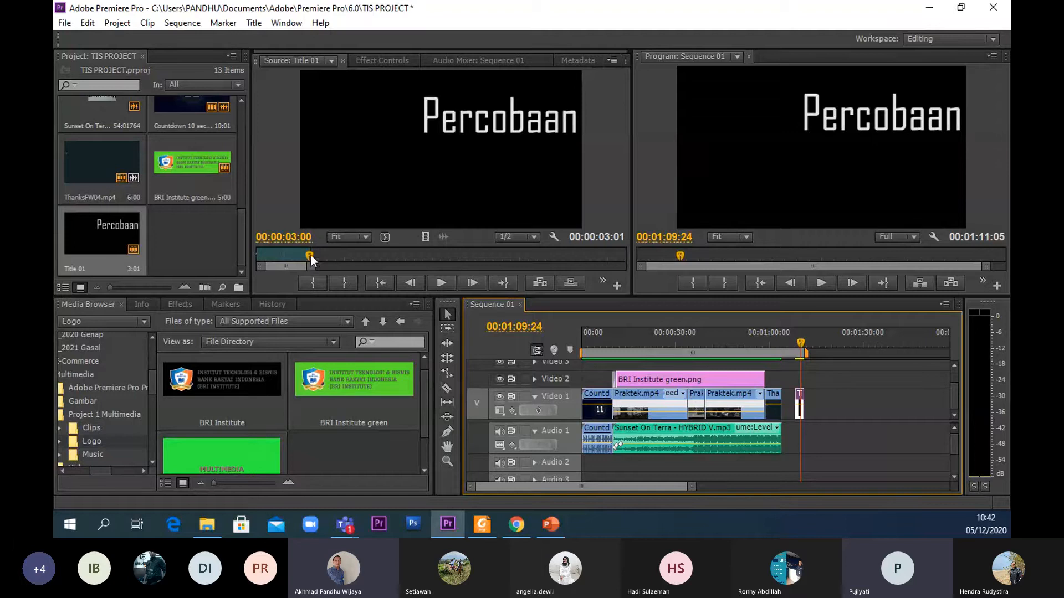
{"action": "left_click_drag", "start_coordinate": [310, 258], "coordinate": [574, 256]}
{"action": "key", "text": "o"}
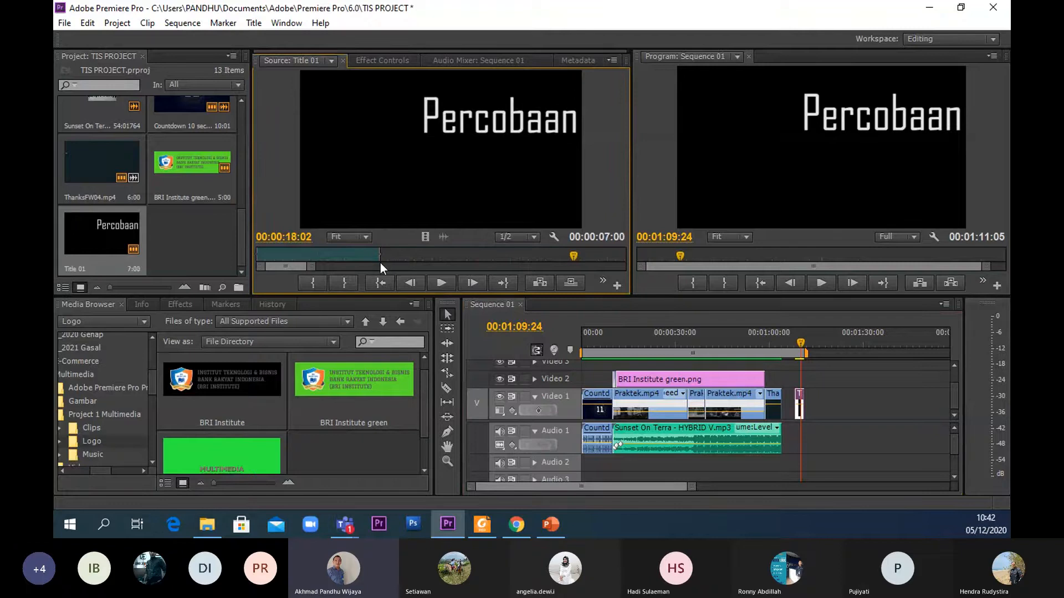
- Mark Title 01's Out point at 00:00:18:02 in the Source monitor, and delete the Title 01 clip from Video 1
{"action": "key", "text": "o"}
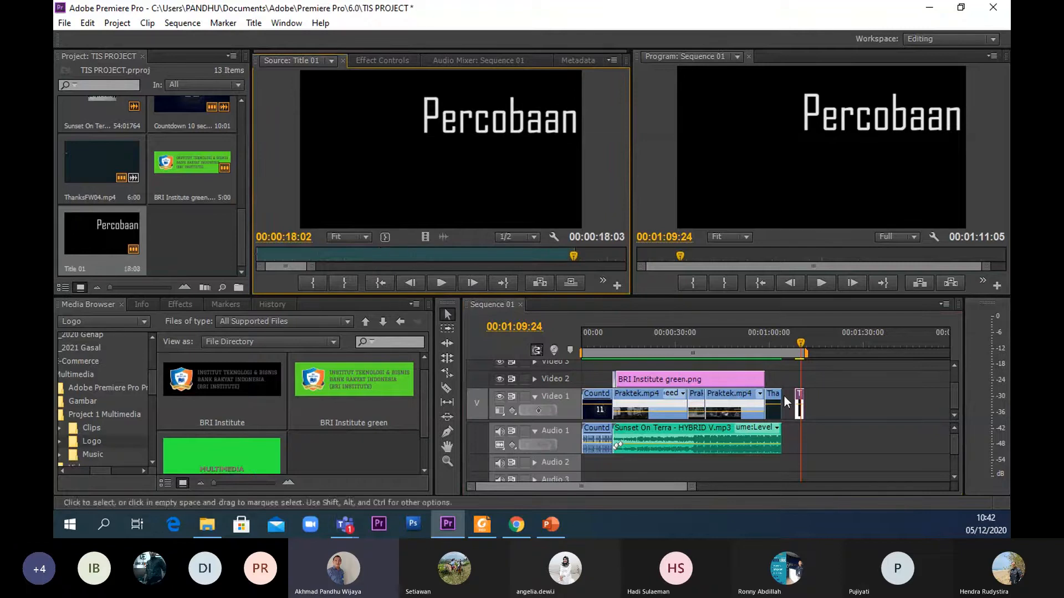
{"action": "left_click", "coordinate": [797, 351]}
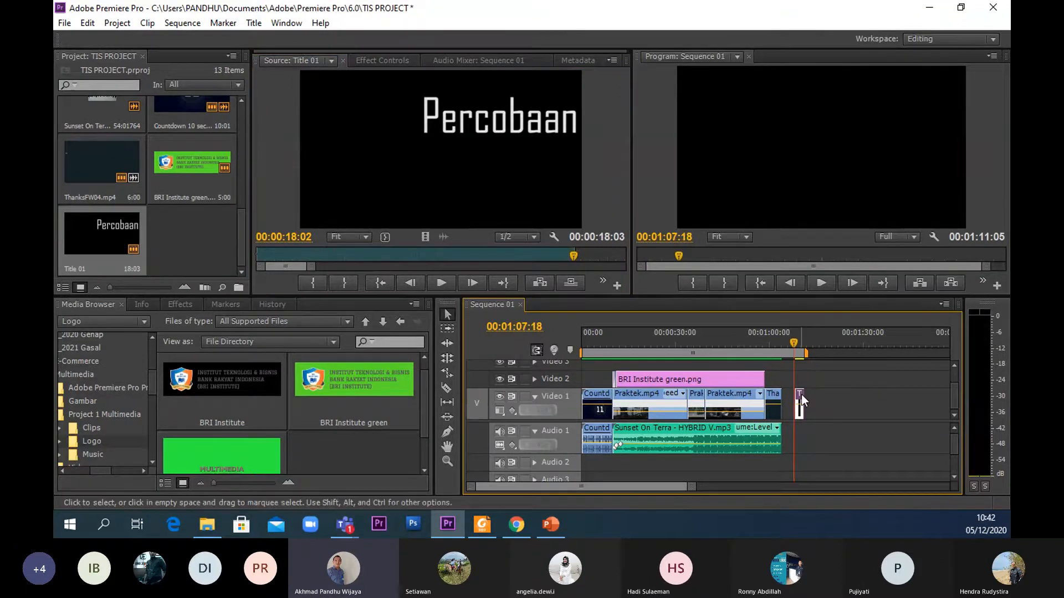
{"action": "key", "text": "Delete"}
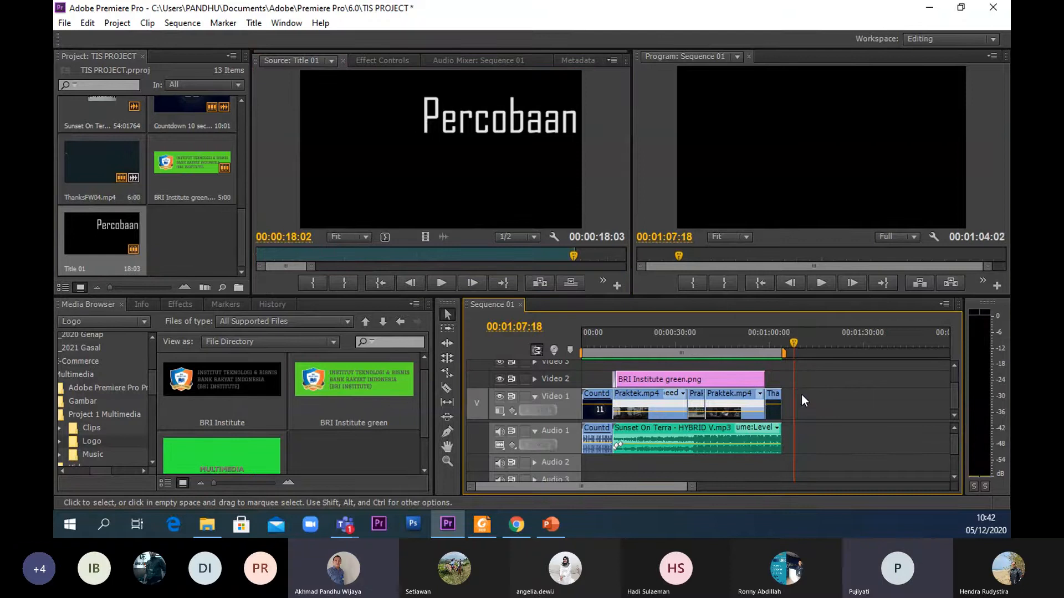
- Scrub through Title 01 in the Source monitor and delete the title from the project
{"action": "left_click", "coordinate": [410, 255]}
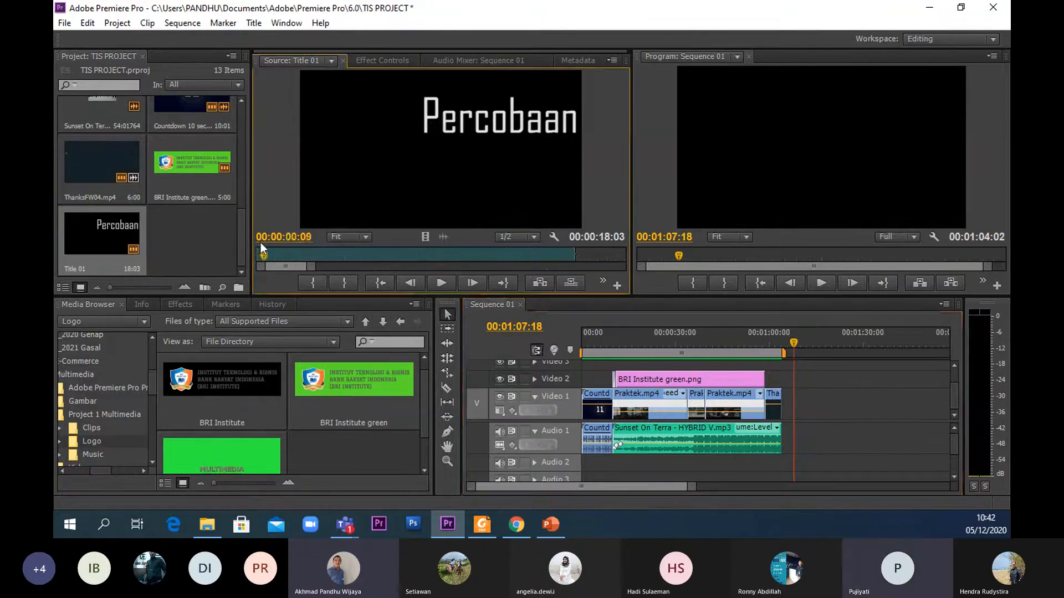
{"action": "left_click_drag", "start_coordinate": [408, 251], "coordinate": [579, 260]}
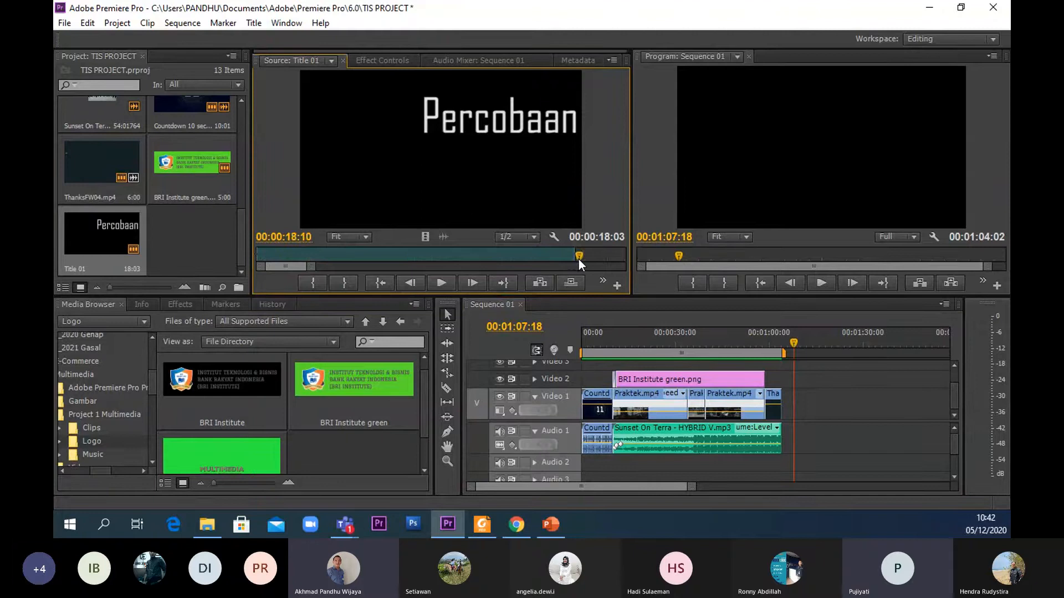
{"action": "left_click", "coordinate": [817, 418]}
{"action": "left_click", "coordinate": [91, 238]}
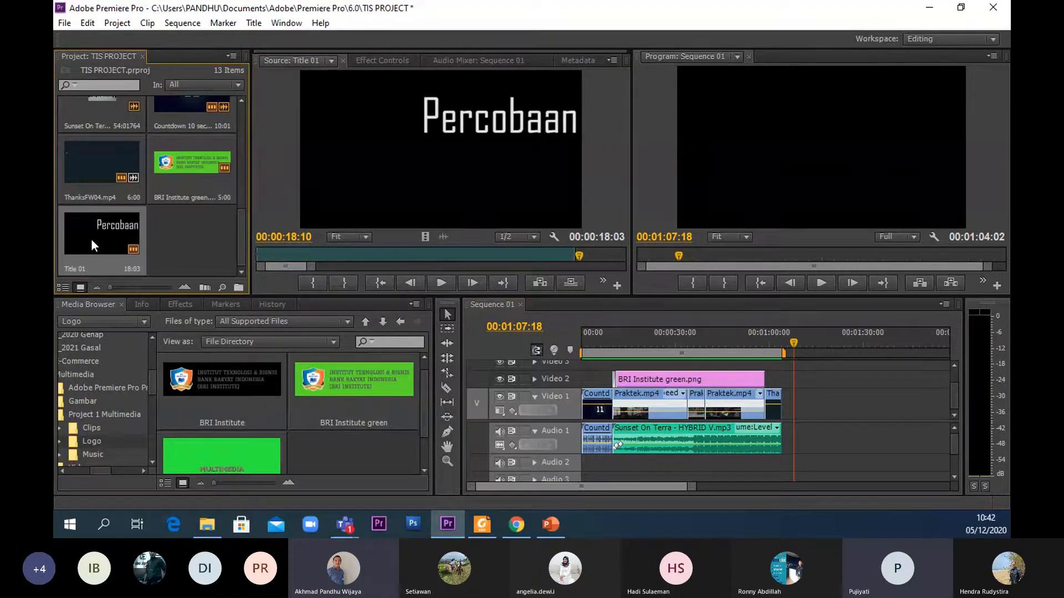
{"action": "key", "text": "Delete"}
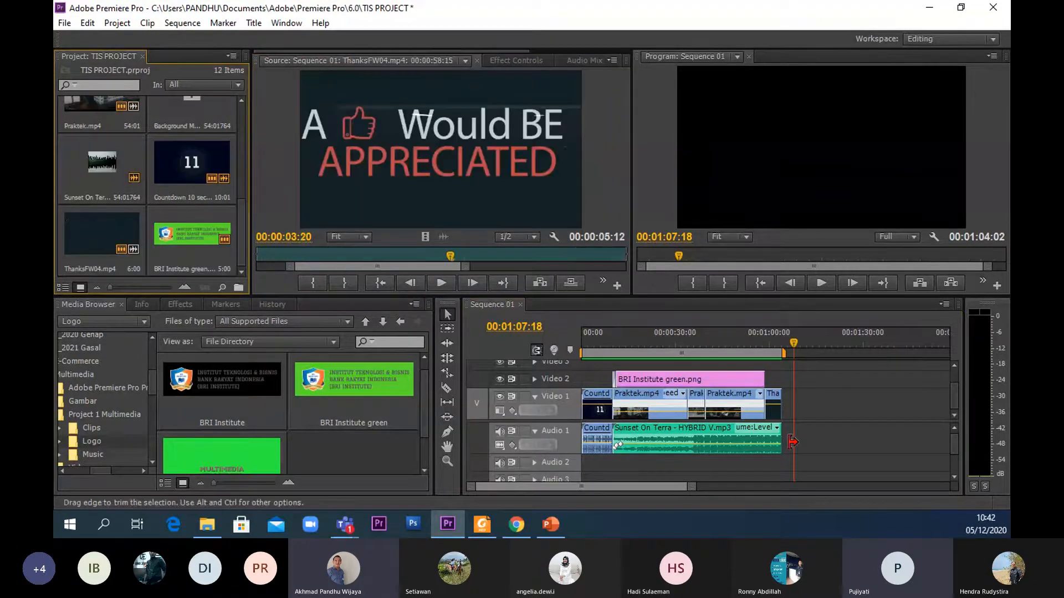
- Return the sequence playhead to 00:00:00:00 and play Sequence 01 from the start
{"action": "left_click", "coordinate": [790, 339]}
{"action": "left_click_drag", "start_coordinate": [790, 340], "coordinate": [547, 344]}
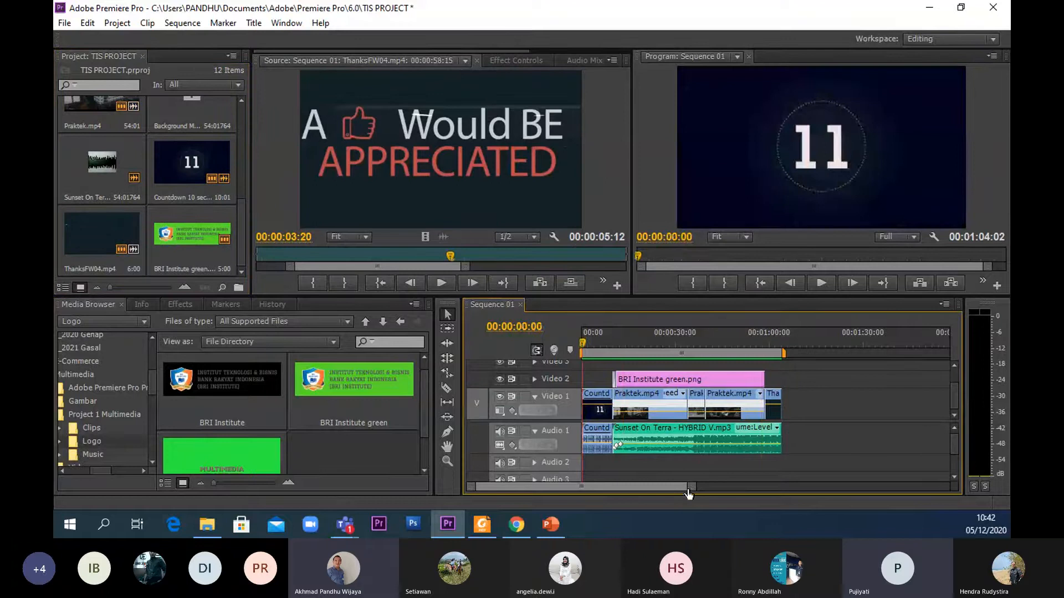
{"action": "left_click_drag", "start_coordinate": [691, 487], "coordinate": [674, 488]}
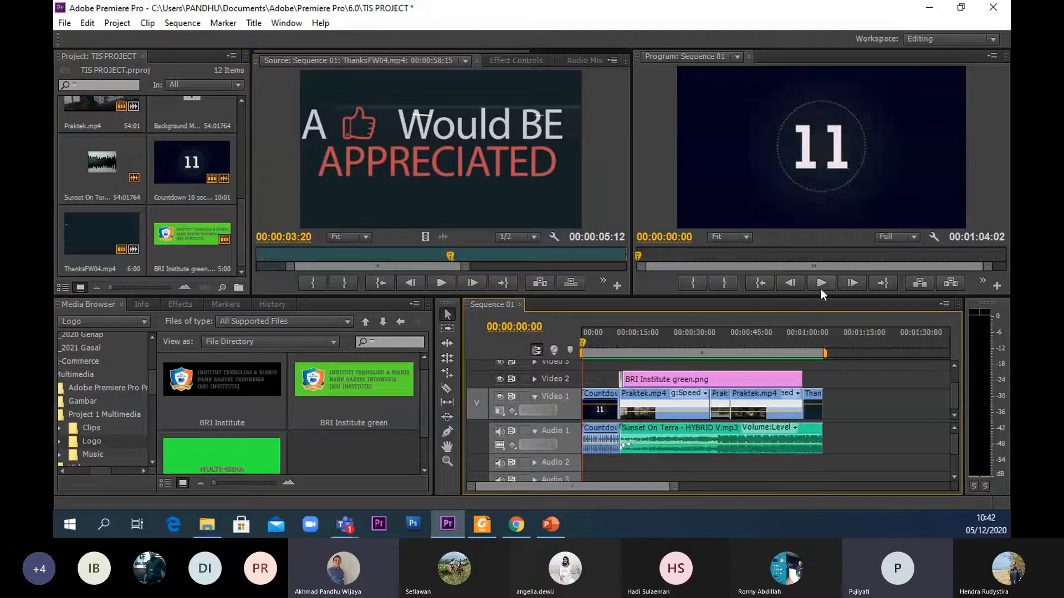
{"action": "left_click", "coordinate": [825, 285]}
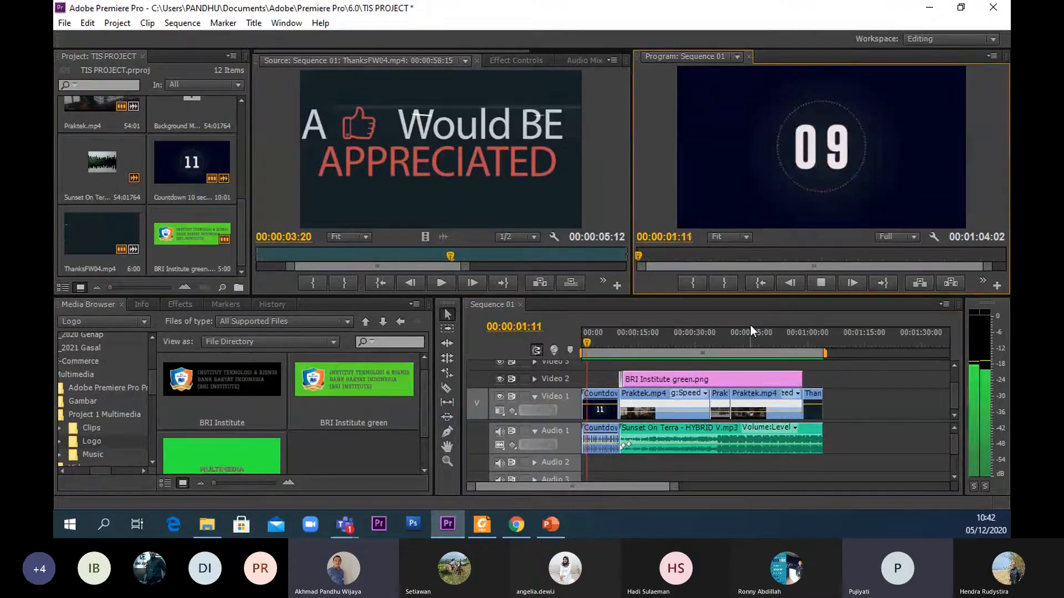
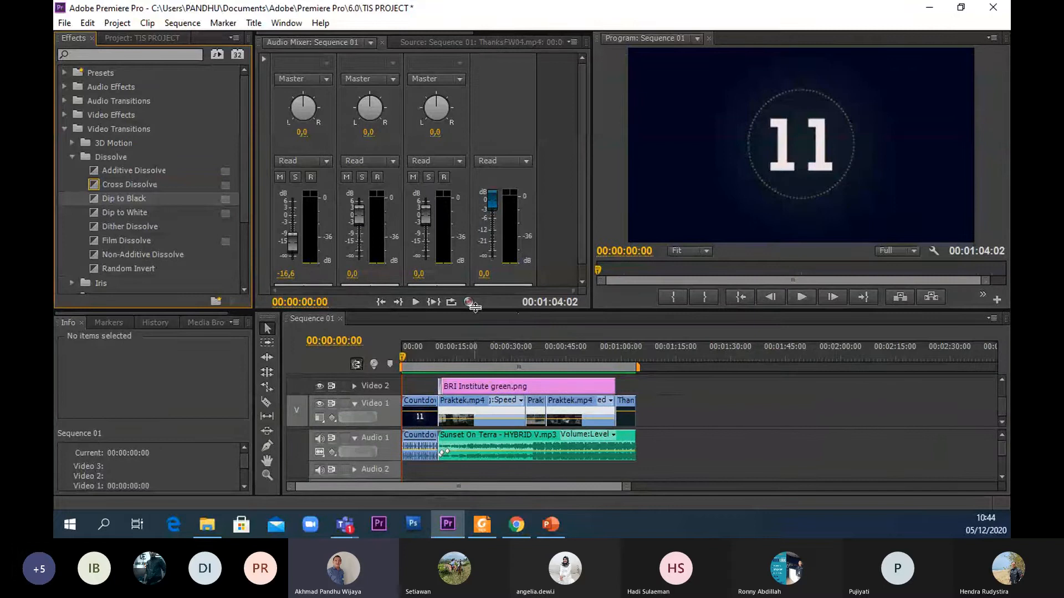
- Examine the Praktek and Countdown clips and the sequence's audio tracks from Audio 1 down to Master
{"action": "left_click", "coordinate": [503, 423]}
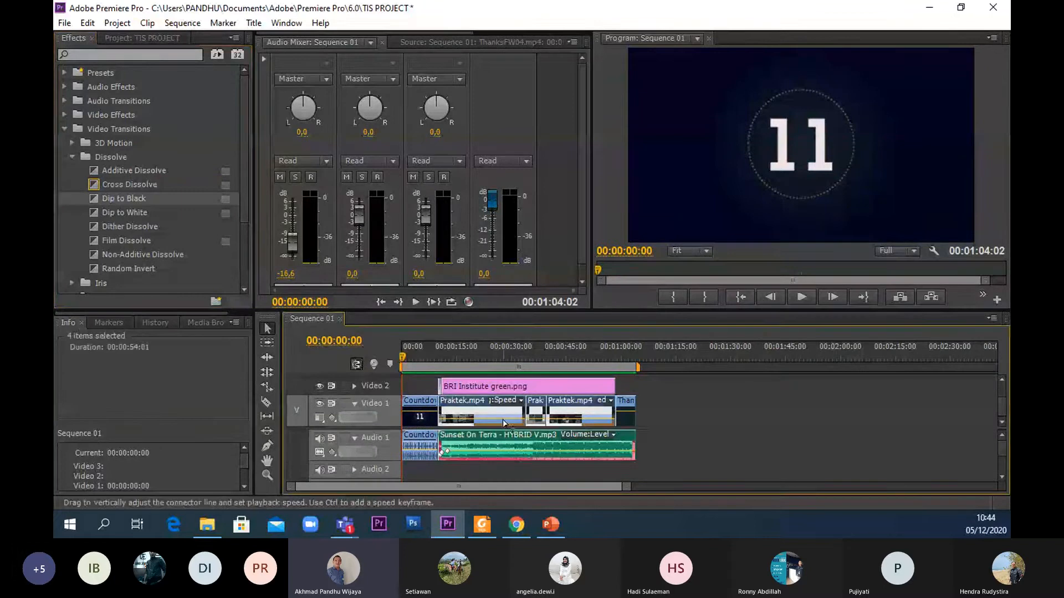
{"action": "left_click", "coordinate": [679, 418]}
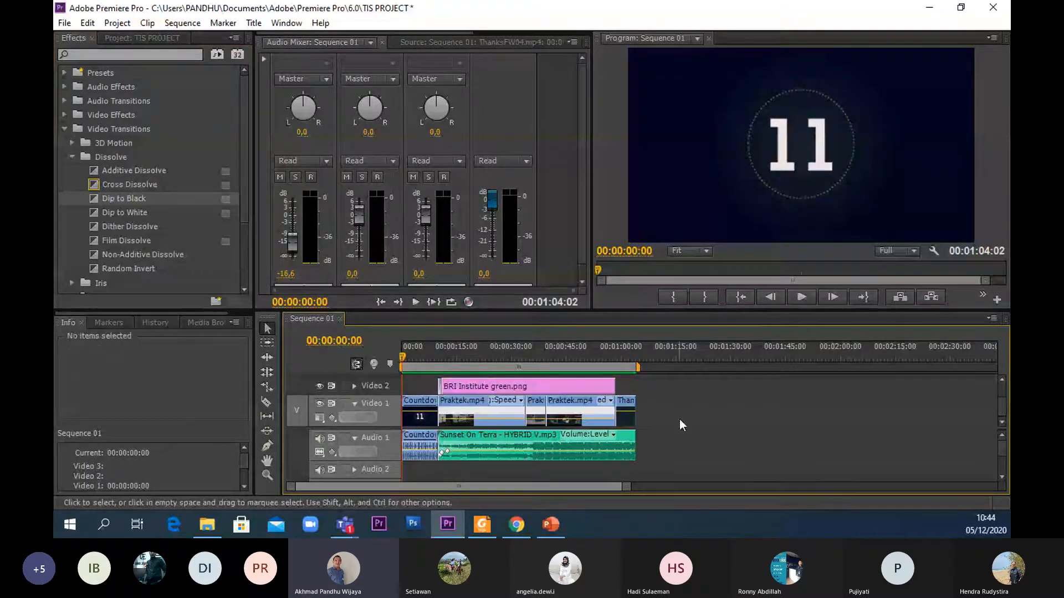
{"action": "left_click", "coordinate": [423, 445]}
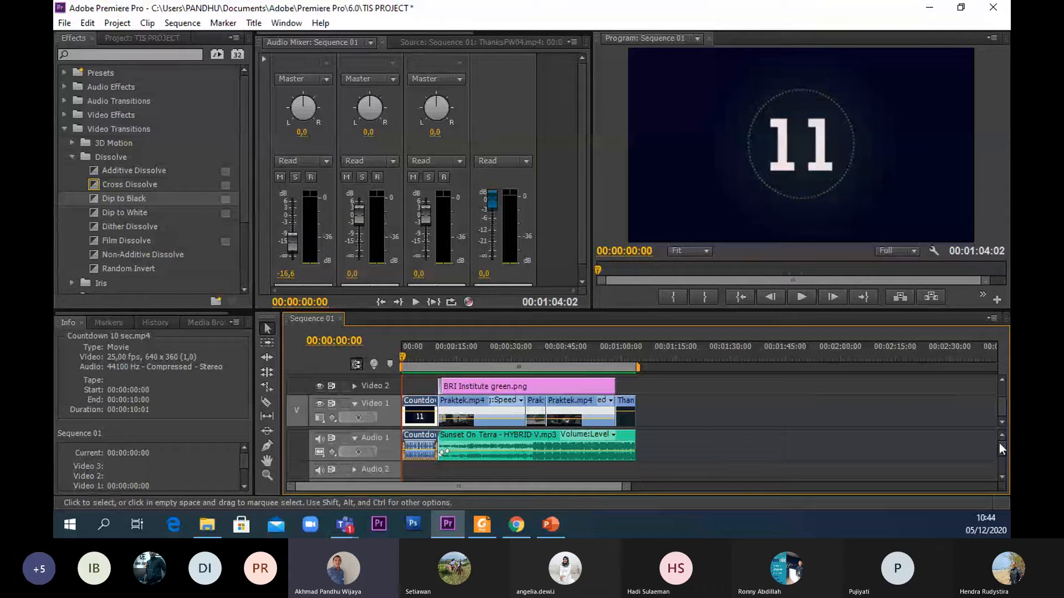
{"action": "scroll", "coordinate": [999, 455], "scroll_direction": "down", "scroll_amount": 2}
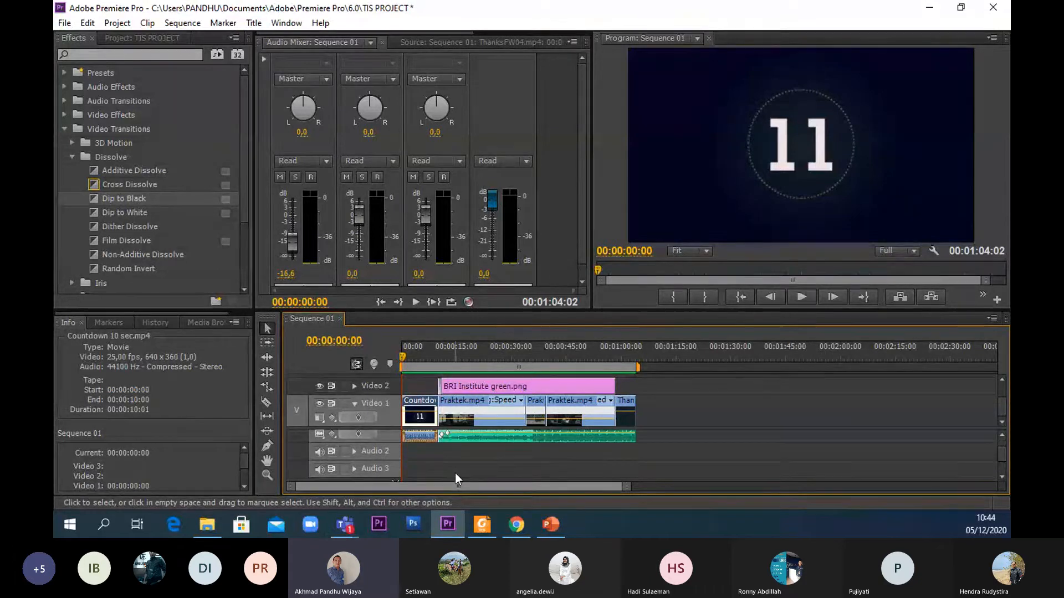
{"action": "scroll", "coordinate": [1002, 458], "scroll_direction": "down", "scroll_amount": 3}
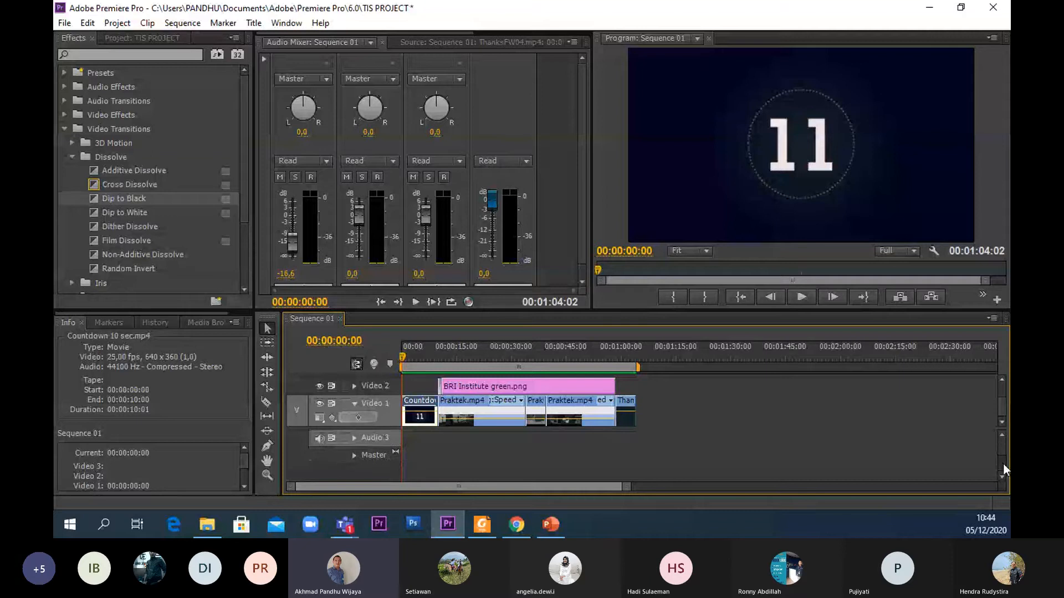
{"action": "scroll", "coordinate": [1003, 463], "scroll_direction": "up", "scroll_amount": 2}
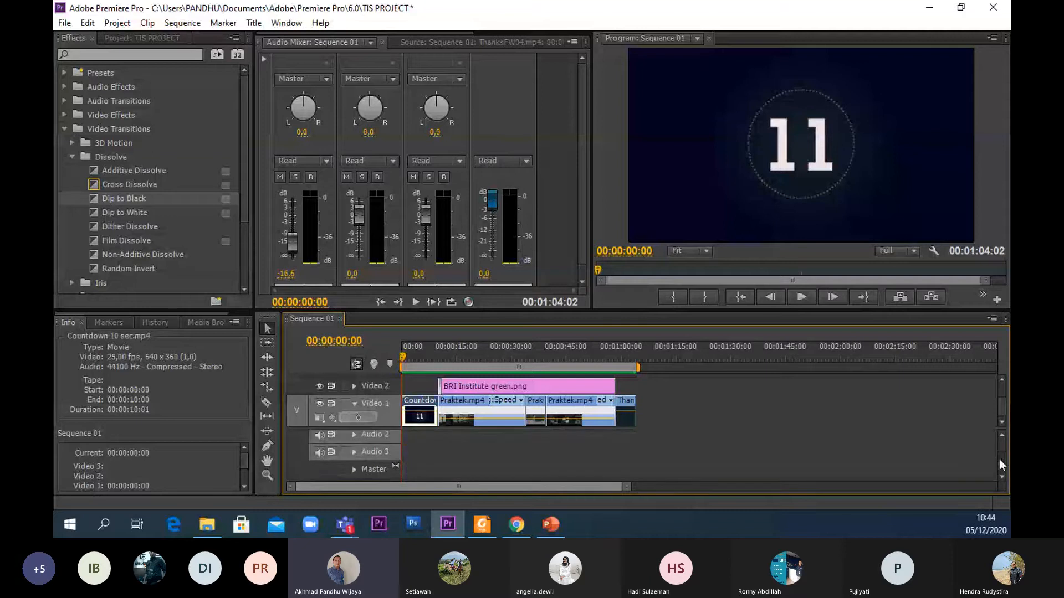
{"action": "scroll", "coordinate": [1000, 460], "scroll_direction": "up", "scroll_amount": 1}
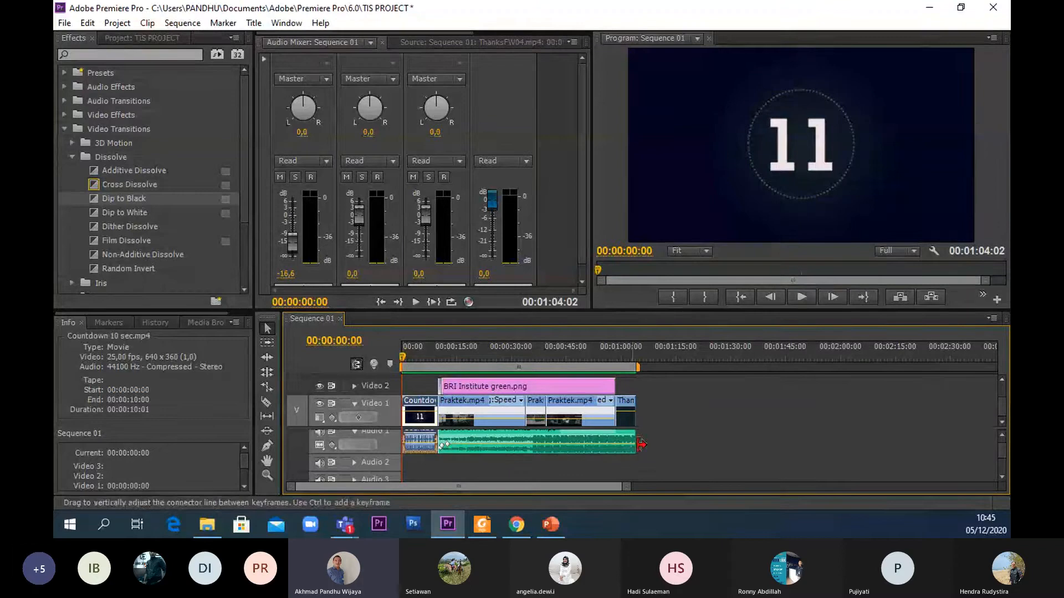
- Compare the Countdown audio with the Sunset On Terra music on Audio 1 by selecting each in turn
{"action": "left_click", "coordinate": [679, 434]}
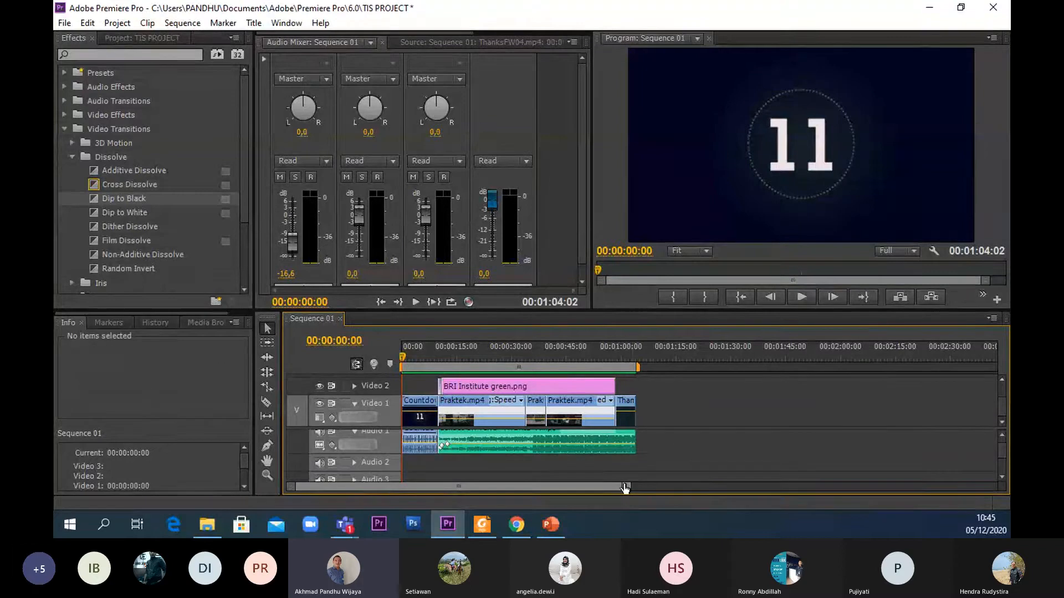
{"action": "left_click_drag", "start_coordinate": [625, 486], "coordinate": [523, 487]}
{"action": "left_click", "coordinate": [615, 442]}
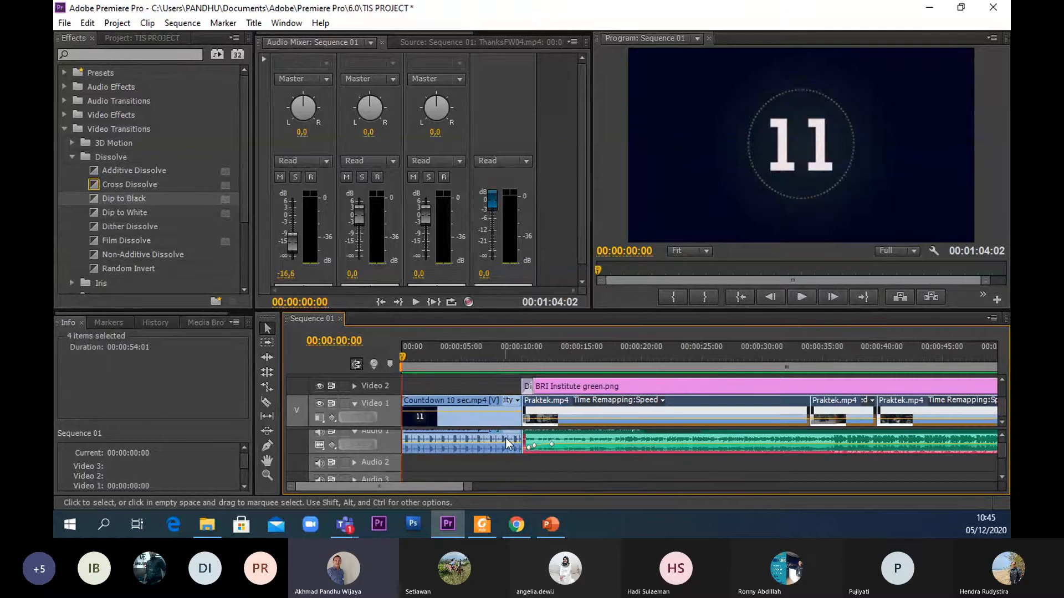
{"action": "left_click", "coordinate": [505, 438]}
{"action": "left_click", "coordinate": [608, 432]}
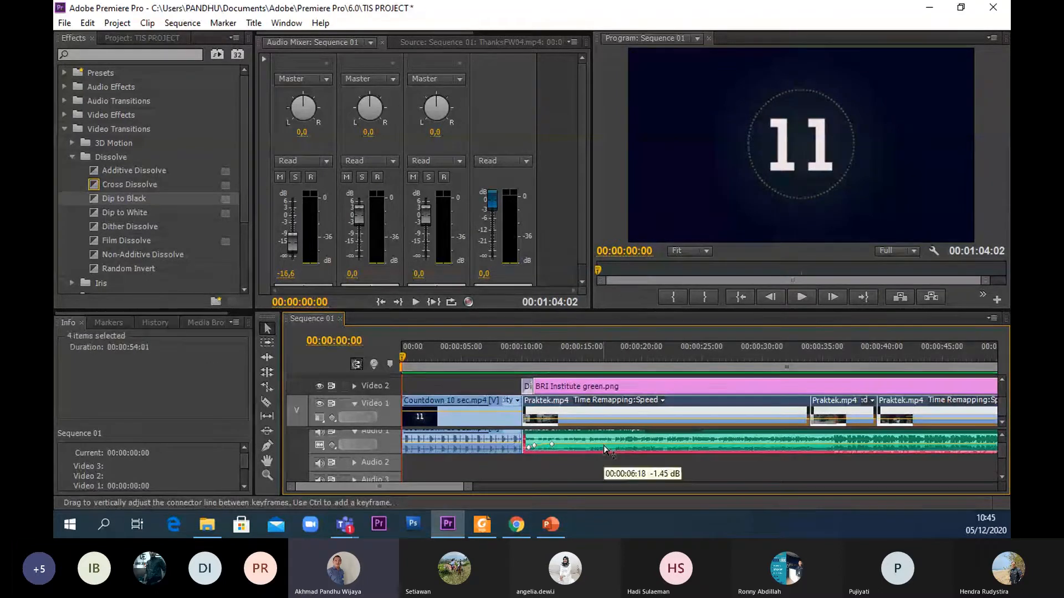
{"action": "left_click", "coordinate": [493, 441]}
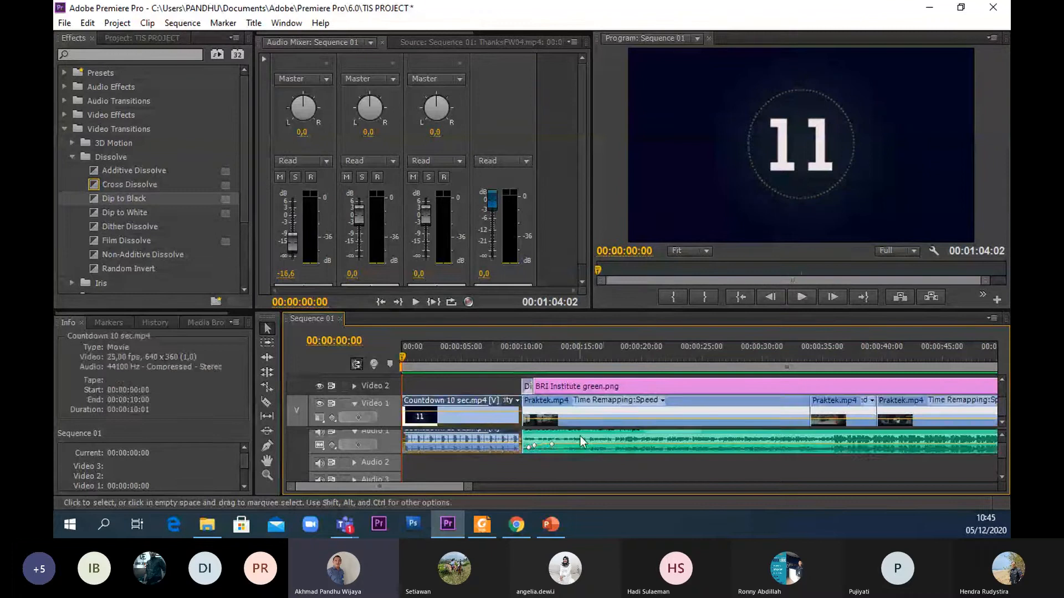
{"action": "left_click", "coordinate": [580, 436]}
{"action": "left_click", "coordinate": [491, 436]}
{"action": "left_click", "coordinate": [581, 448]}
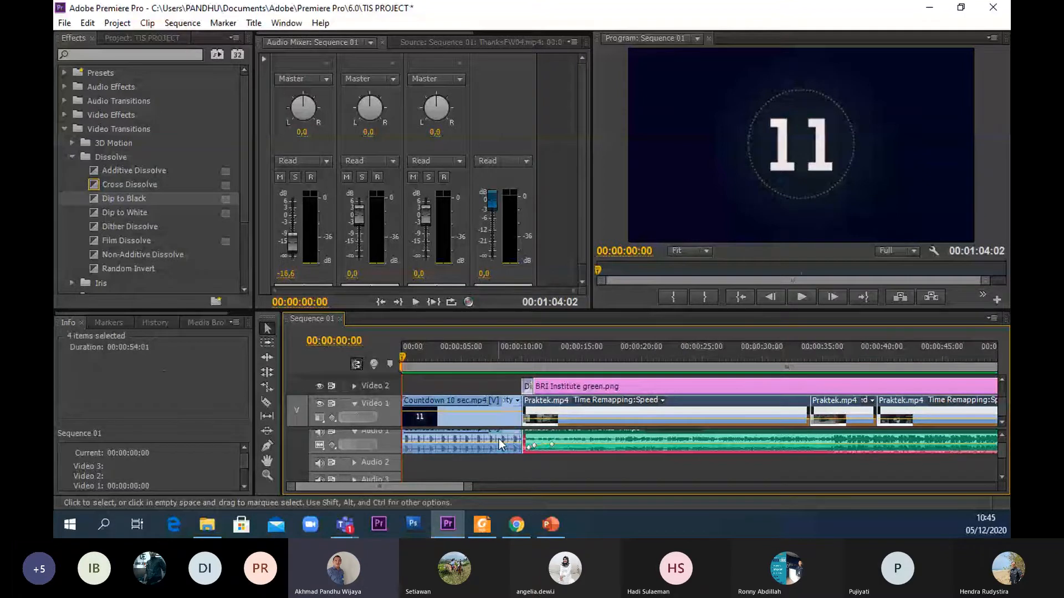
{"action": "left_click", "coordinate": [499, 439]}
{"action": "left_click", "coordinate": [587, 441]}
{"action": "left_click", "coordinate": [518, 441]}
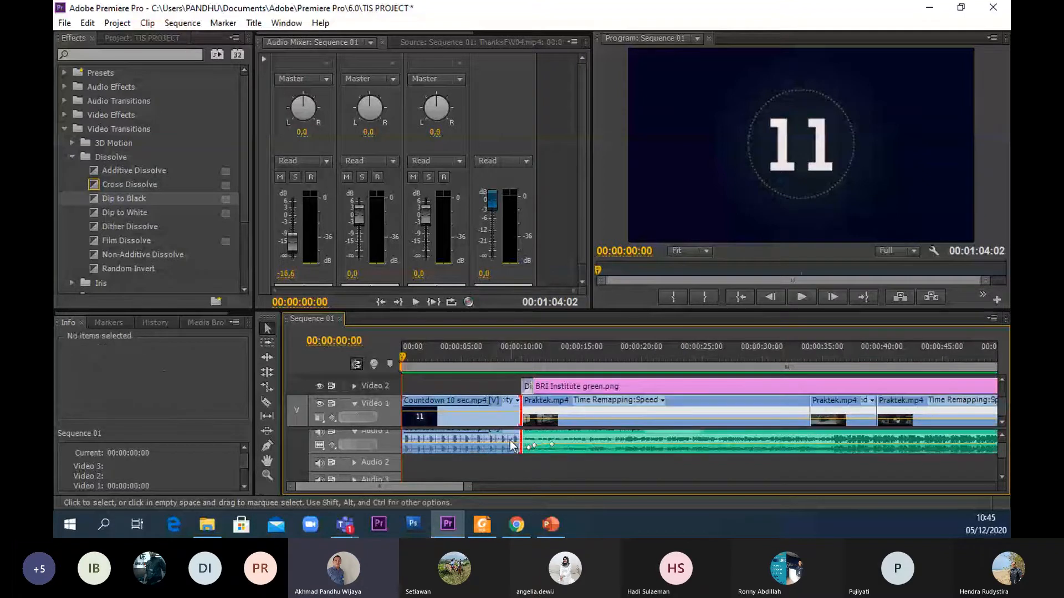
{"action": "left_click", "coordinate": [486, 466]}
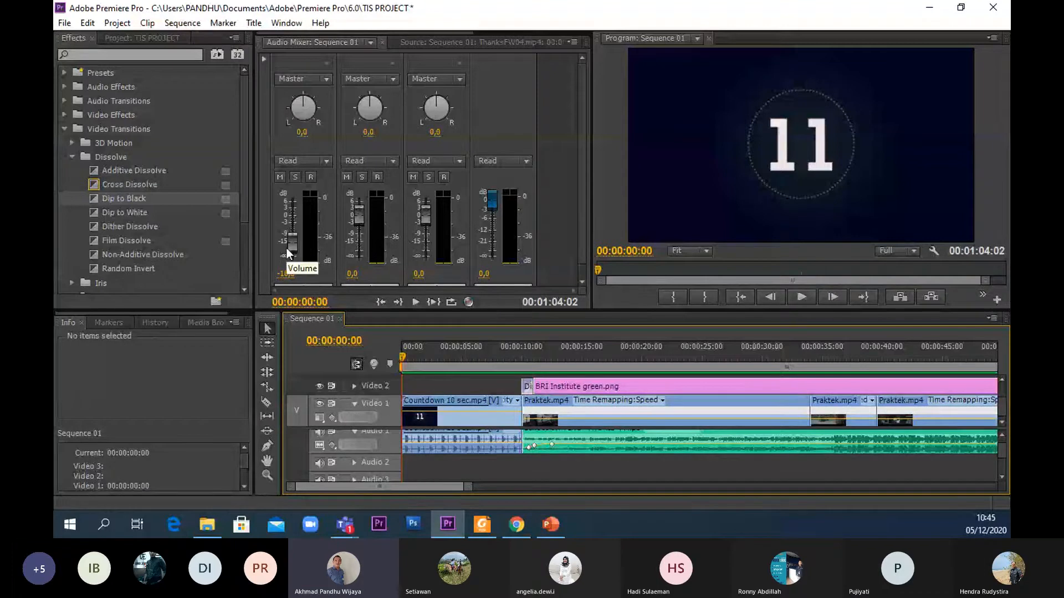
{"action": "left_click", "coordinate": [578, 448]}
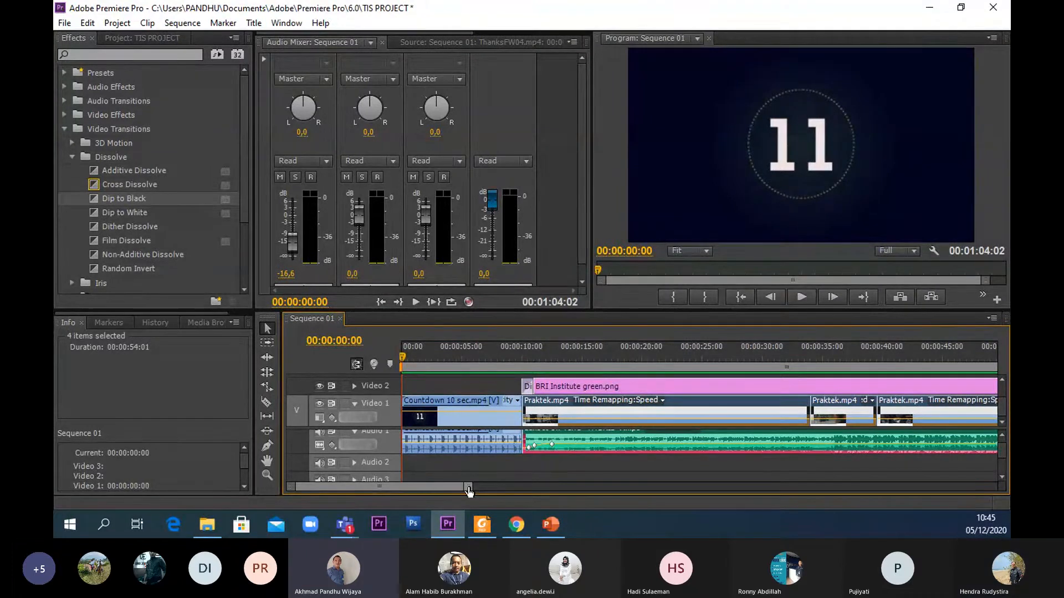
{"action": "left_click_drag", "start_coordinate": [468, 490], "coordinate": [585, 497]}
{"action": "left_click", "coordinate": [475, 463]}
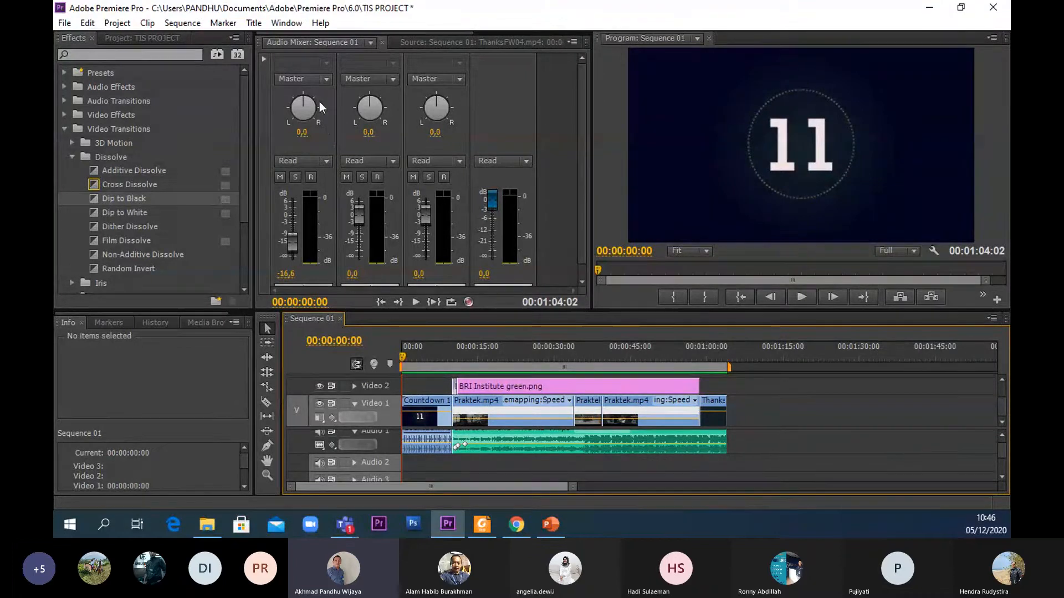
- Switch the window layout to the Audio workspace
{"action": "left_click", "coordinate": [287, 24]}
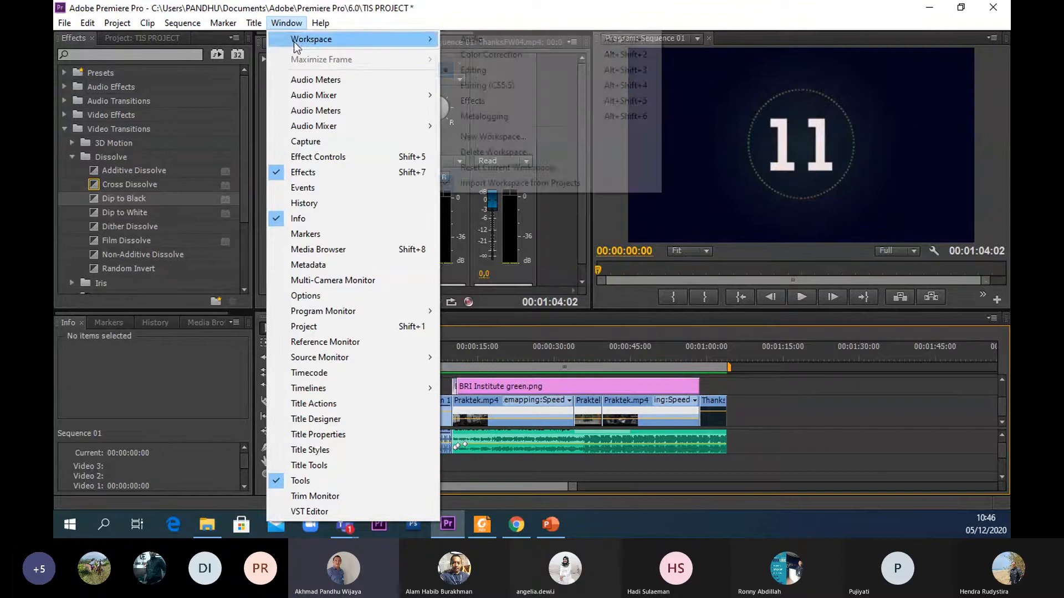
{"action": "mouse_move", "coordinate": [294, 42]}
{"action": "left_click", "coordinate": [507, 41]}
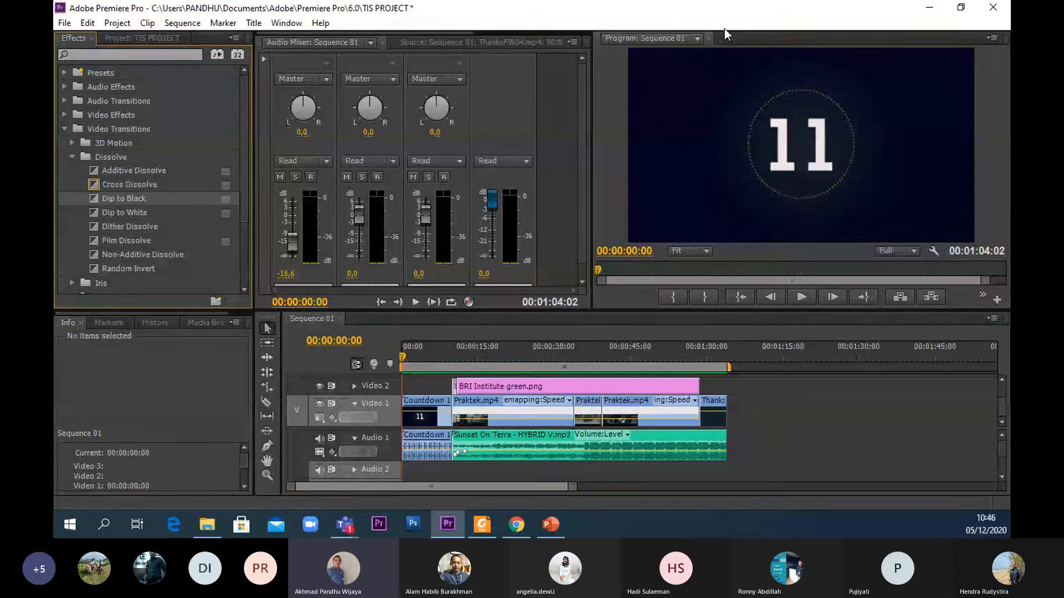
{"action": "left_click", "coordinate": [302, 24]}
{"action": "mouse_move", "coordinate": [253, 23]}
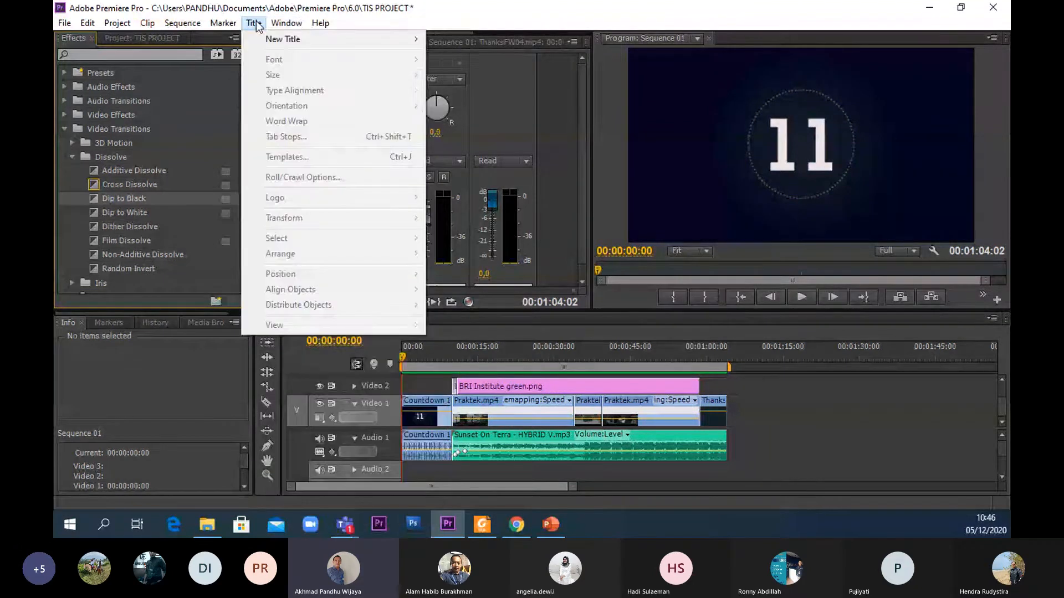
{"action": "left_click", "coordinate": [289, 26]}
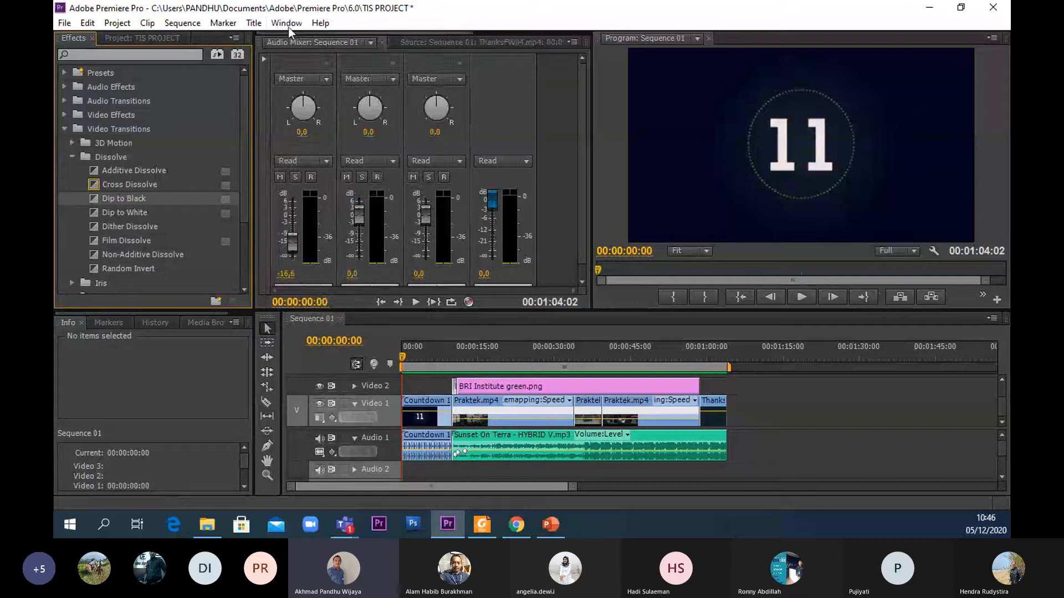
{"action": "left_click", "coordinate": [288, 27]}
{"action": "mouse_move", "coordinate": [291, 40]}
{"action": "left_click", "coordinate": [376, 38]}
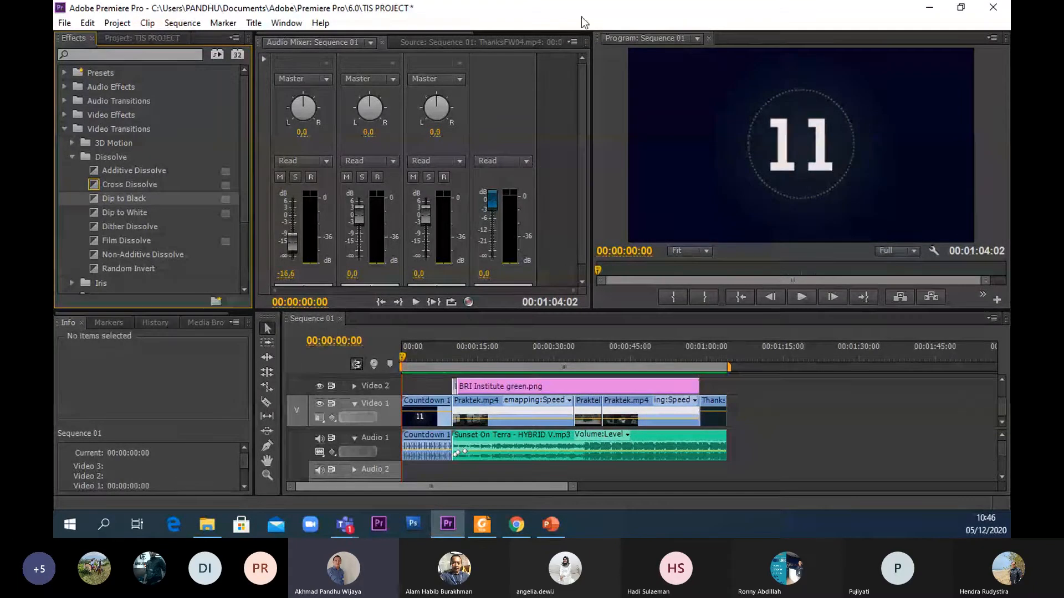
{"action": "left_click", "coordinate": [272, 24]}
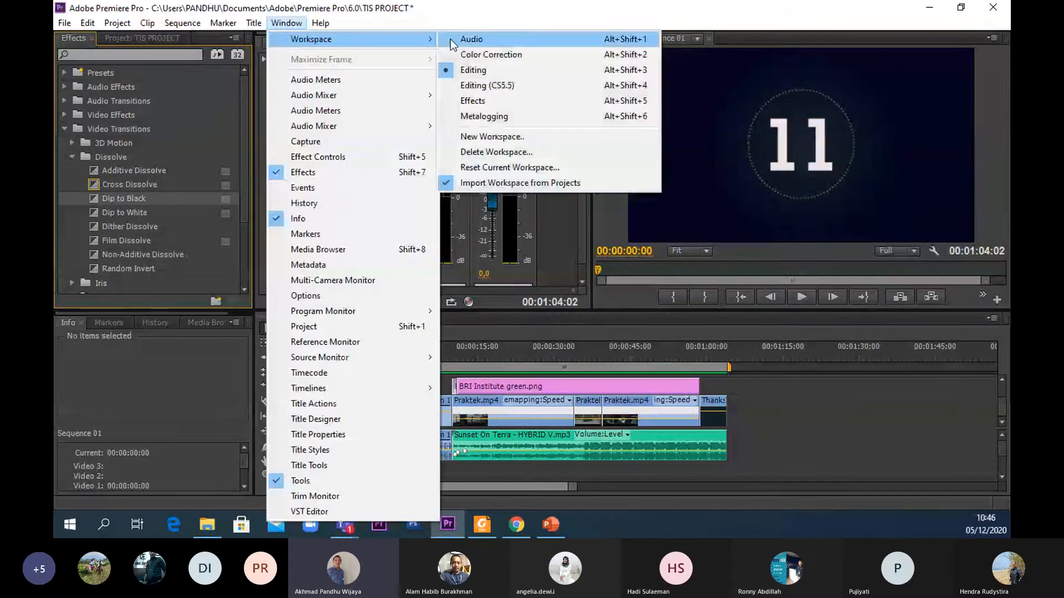
{"action": "left_click", "coordinate": [452, 41]}
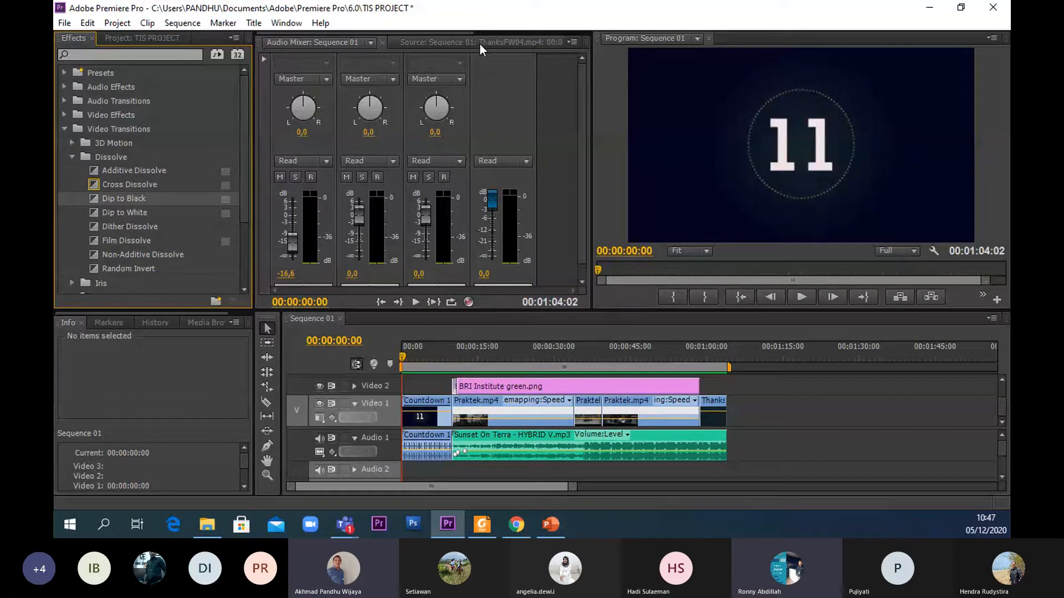
- Scrub Sequence 01 from the start through 00:00:07:21 to 00:00:24:03, selecting the Countdown 10 sec.mp4 clip on the way
{"action": "left_click", "coordinate": [404, 359]}
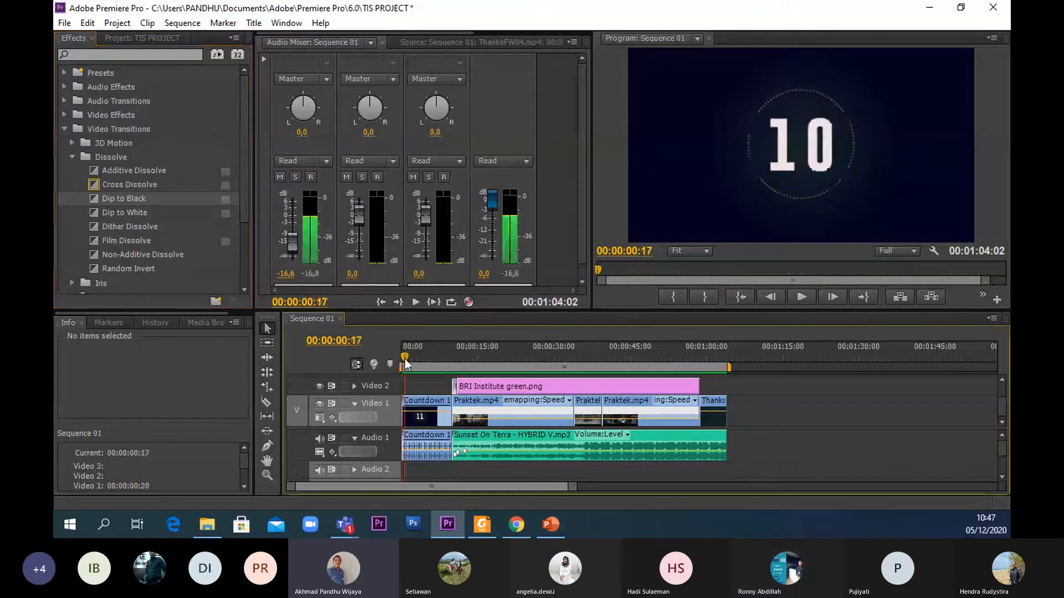
{"action": "left_click_drag", "start_coordinate": [405, 358], "coordinate": [441, 395]}
{"action": "left_click", "coordinate": [497, 416]}
{"action": "left_click", "coordinate": [450, 417]}
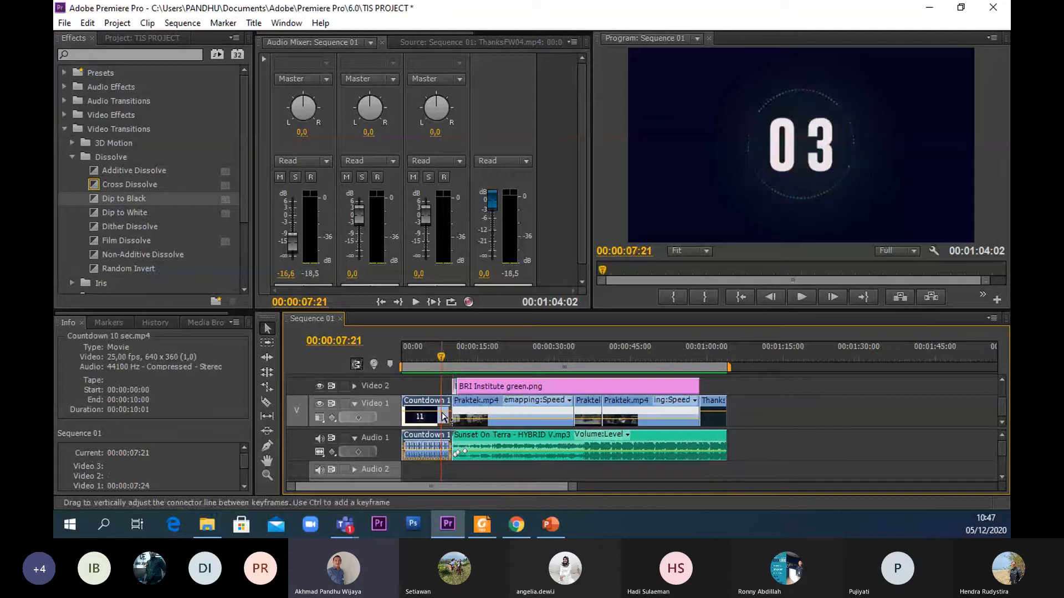
{"action": "left_click_drag", "start_coordinate": [441, 354], "coordinate": [524, 370]}
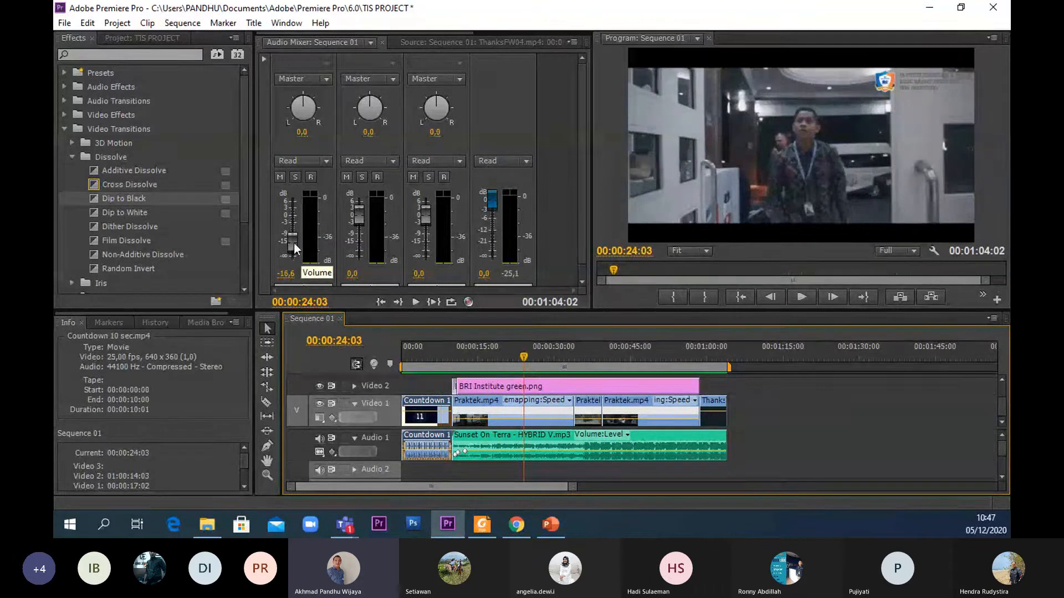
- Play the sequence from 00:00:24:03 and lower the Audio 1 volume to −∞ dB in the Audio Mixer
{"action": "left_click", "coordinate": [803, 297]}
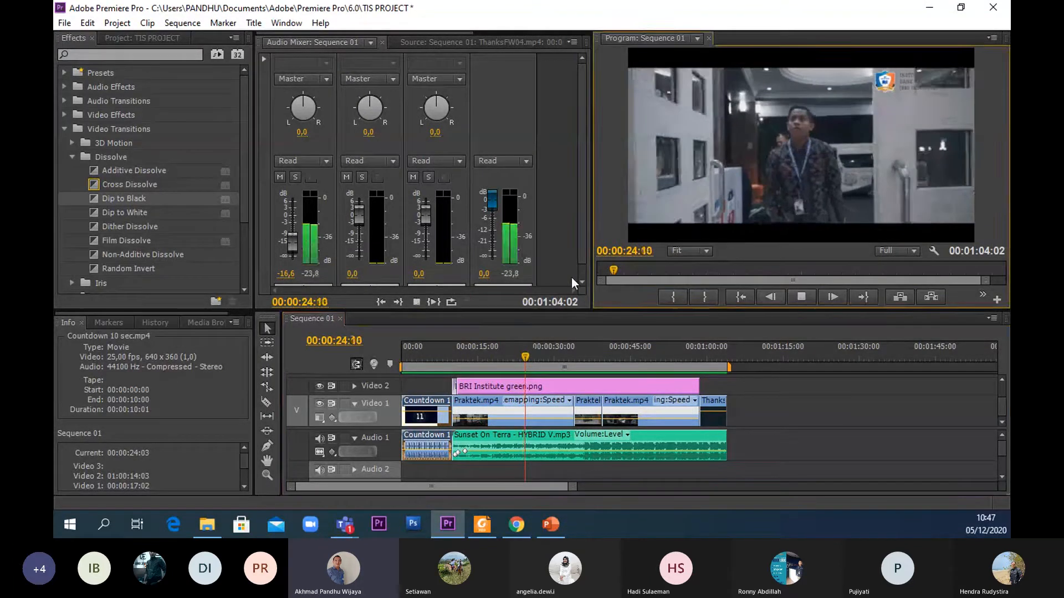
{"action": "left_click_drag", "start_coordinate": [293, 241], "coordinate": [296, 261]}
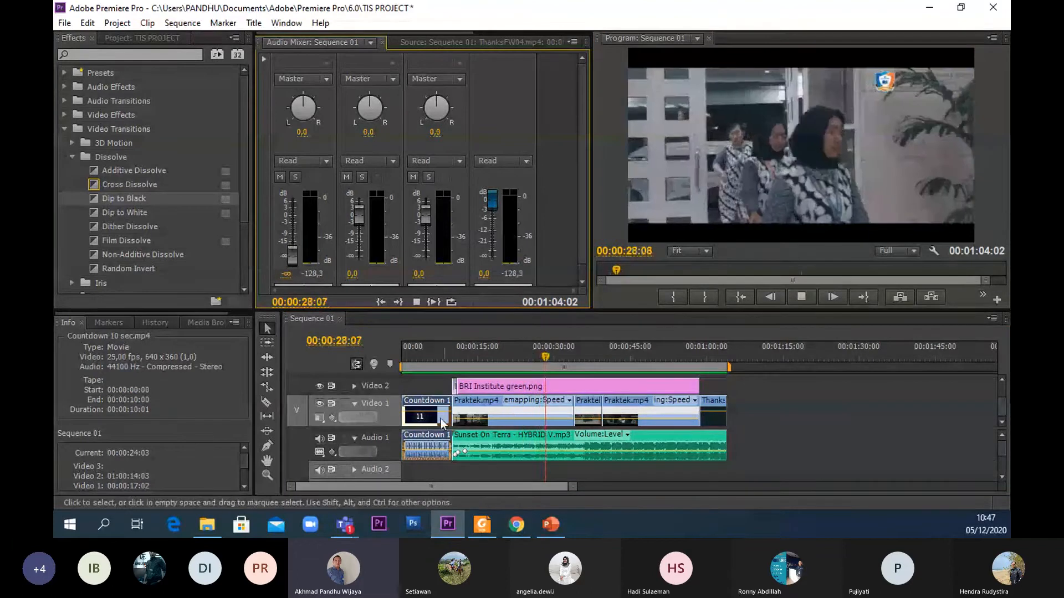
- Play from 00:00:08:24 with the Sunset On Terra music selected and raise the Audio 1 volume to -19,2 dB
{"action": "left_click_drag", "start_coordinate": [554, 352], "coordinate": [446, 363]}
{"action": "left_click_drag", "start_coordinate": [438, 455], "coordinate": [504, 448]}
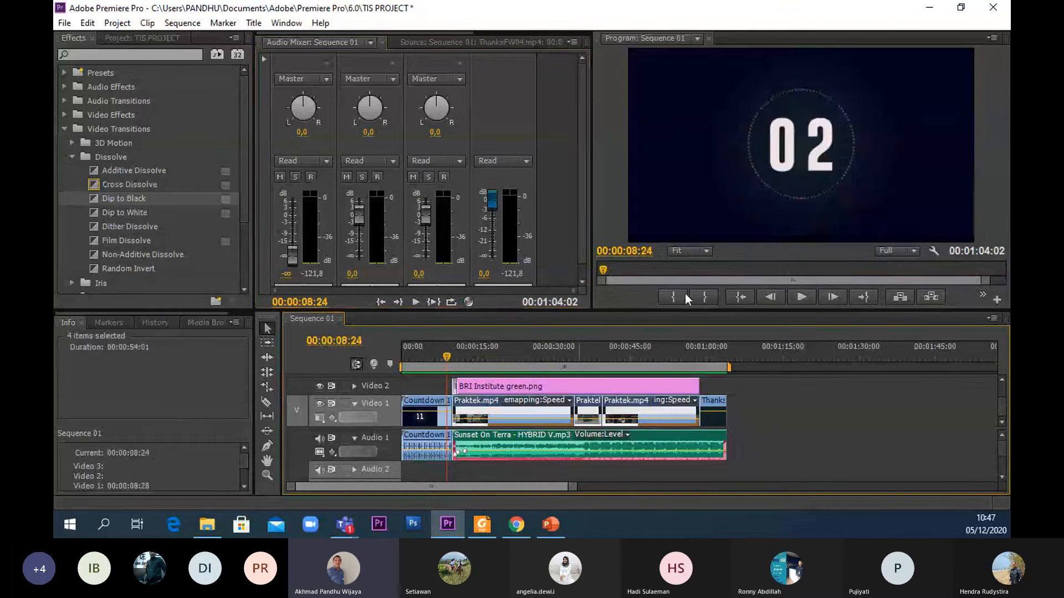
{"action": "left_click", "coordinate": [795, 298]}
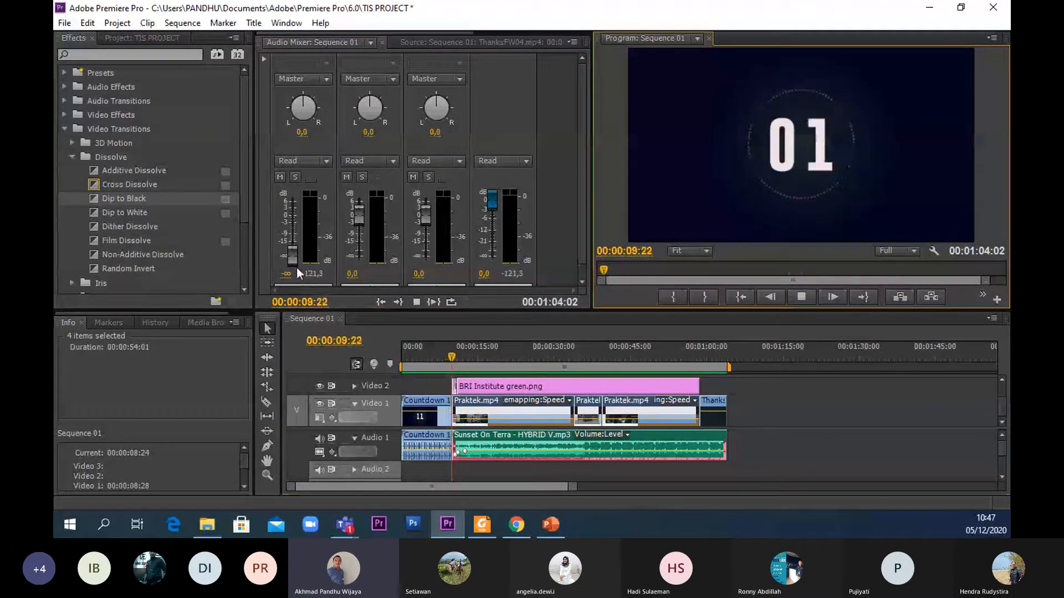
{"action": "left_click", "coordinate": [291, 262]}
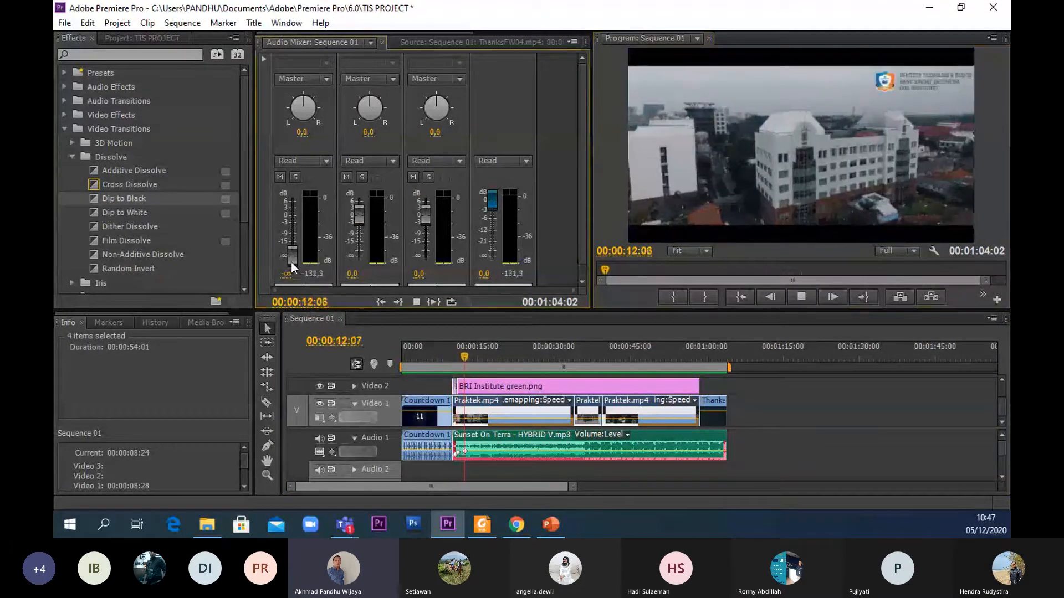
{"action": "left_click_drag", "start_coordinate": [290, 261], "coordinate": [291, 251]}
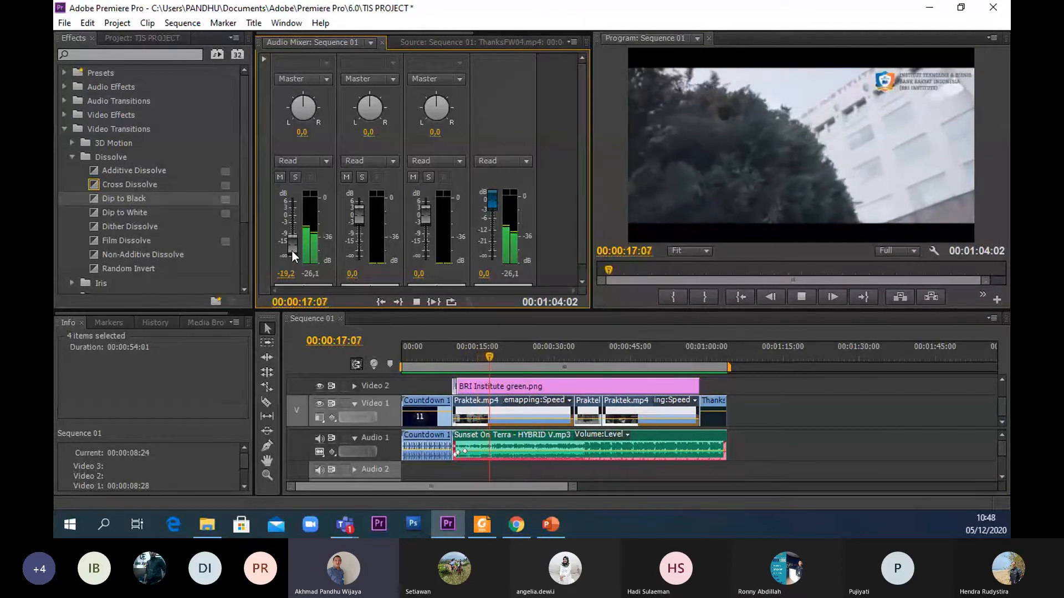
{"action": "left_click", "coordinate": [802, 296]}
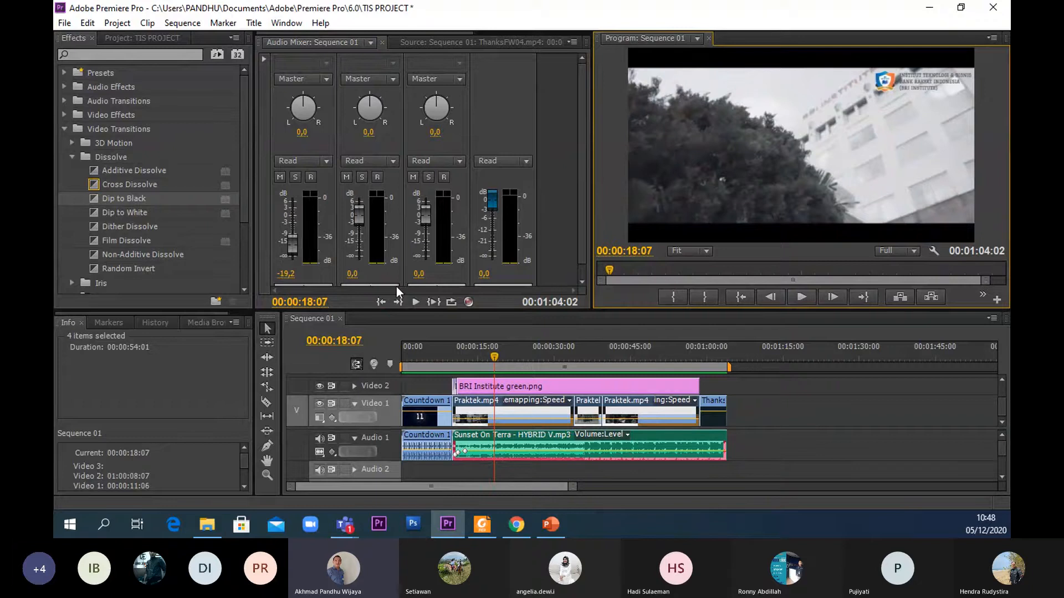
- Compare the Countdown audio and the Sunset On Terra music on Audio 1 by selecting each clip alternately
{"action": "left_click_drag", "start_coordinate": [573, 487], "coordinate": [543, 491]}
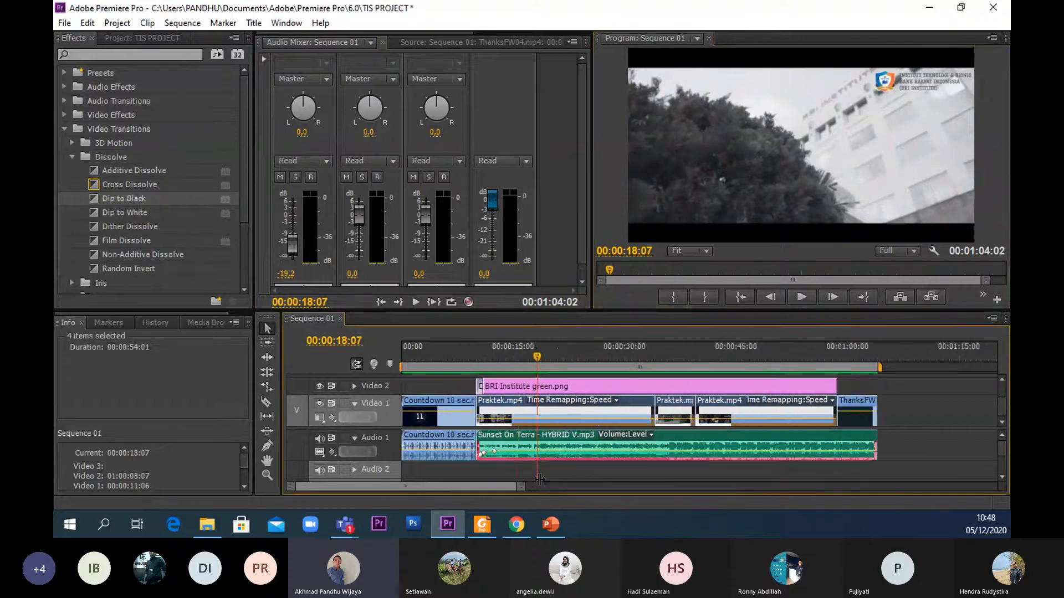
{"action": "left_click", "coordinate": [427, 453]}
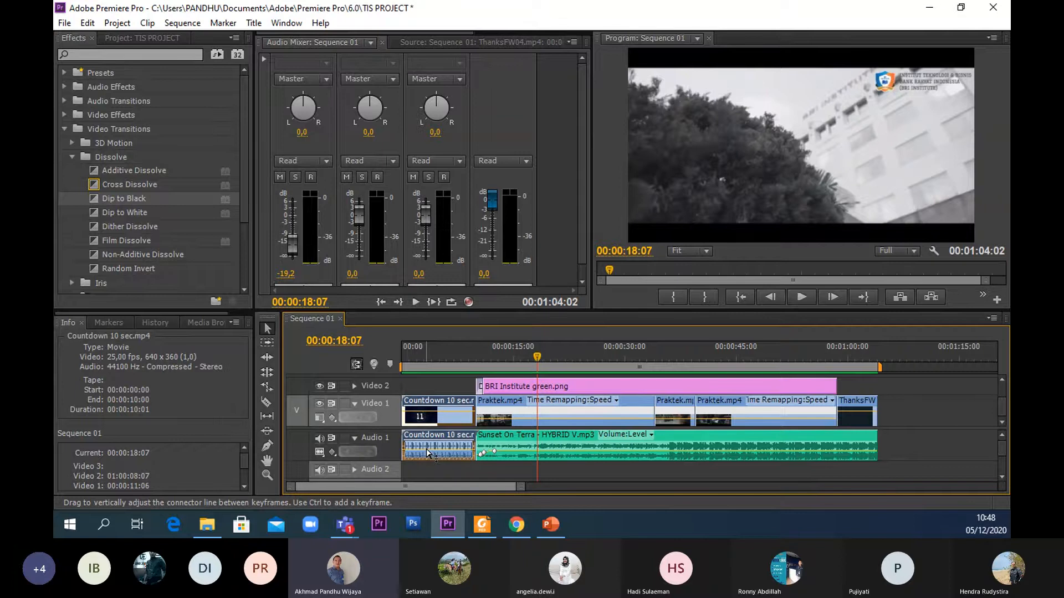
{"action": "left_click", "coordinate": [507, 451]}
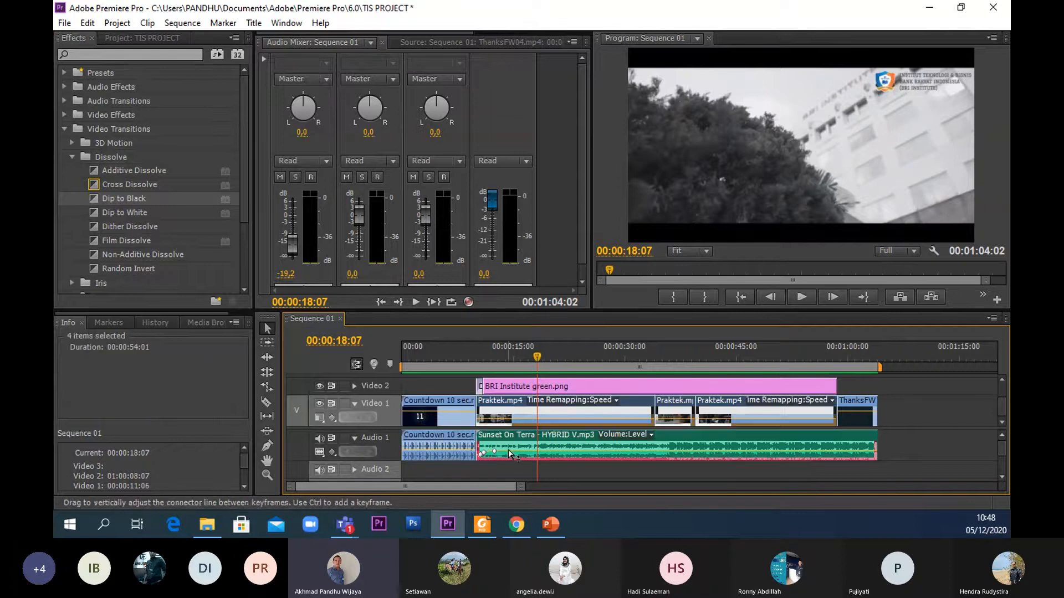
{"action": "left_click", "coordinate": [438, 443]}
{"action": "left_click", "coordinate": [576, 458], "text": "shift"}
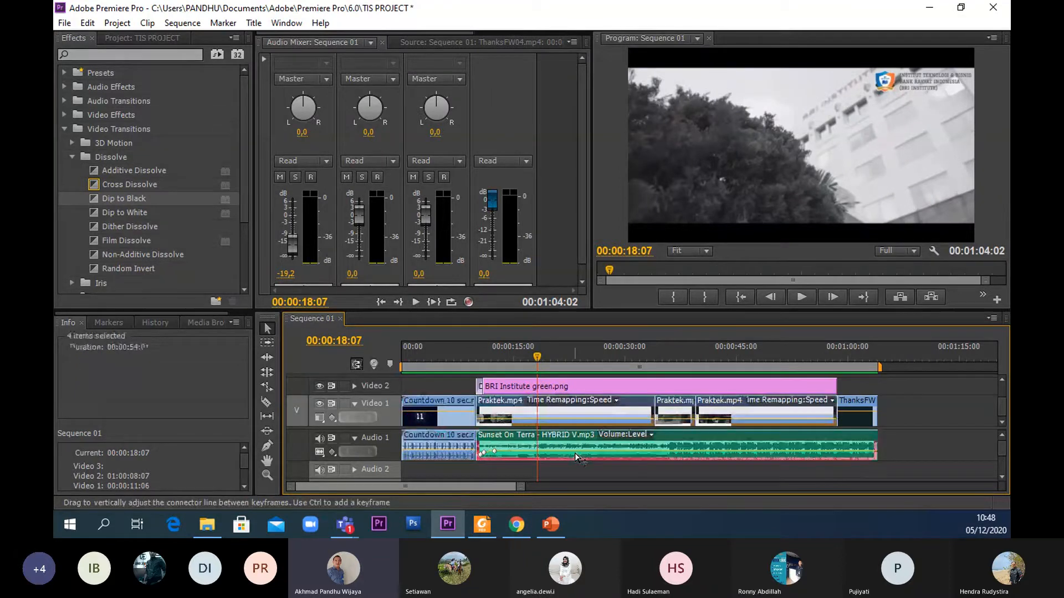
- Place the playhead at 00:00:08:10 and set the Audio 1 volume to -22,2 dB in the Audio Mixer
{"action": "left_click_drag", "start_coordinate": [481, 361], "coordinate": [464, 364]}
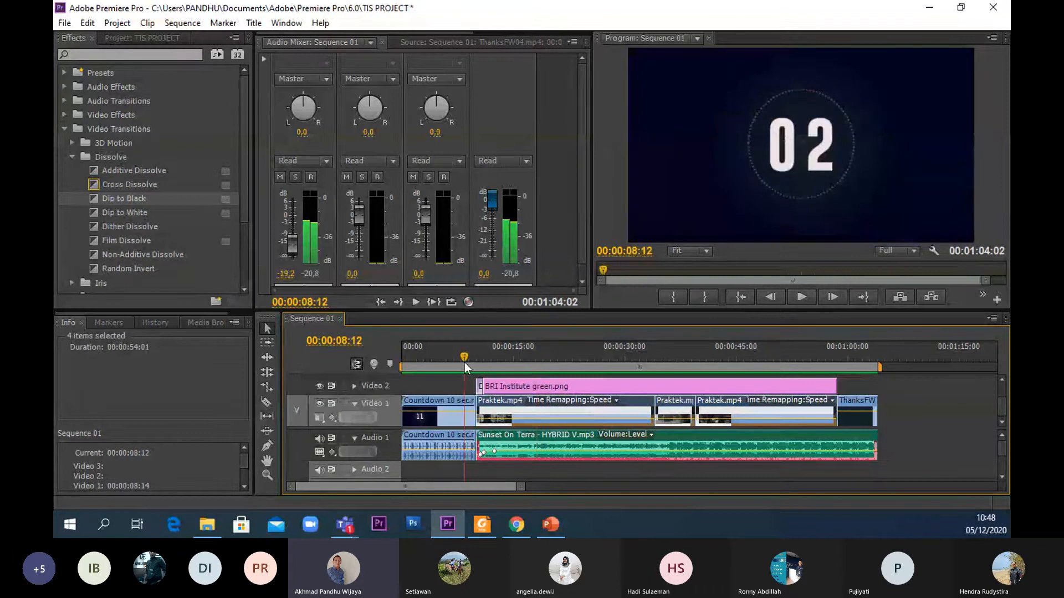
{"action": "left_click_drag", "start_coordinate": [292, 242], "coordinate": [294, 245]}
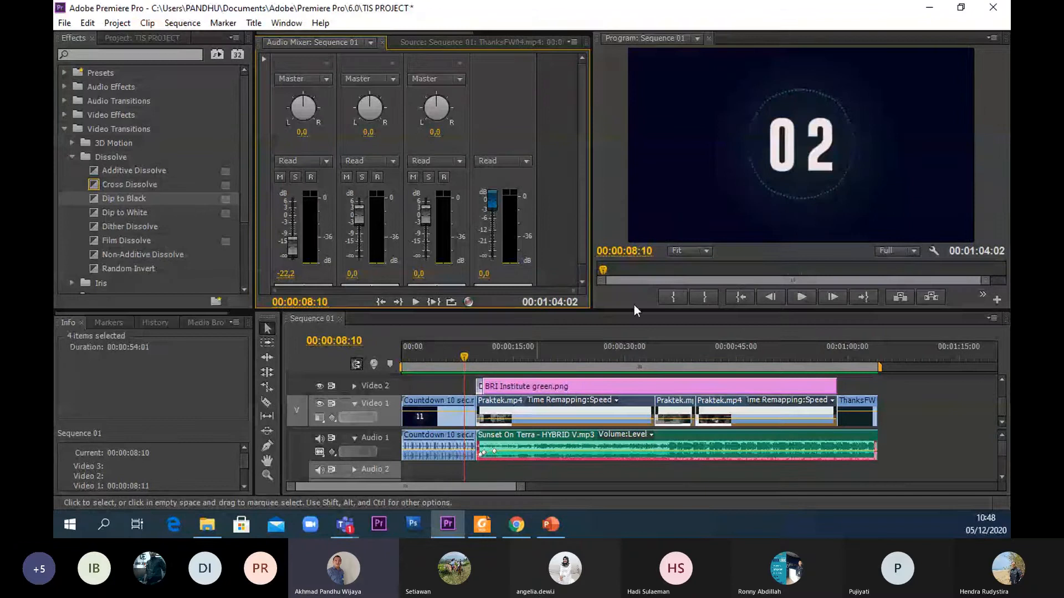
- Play Sequence 01 in short stretches from 00:00:08:10 to 00:00:19:17 to hear the Audio 1 level
{"action": "left_click", "coordinate": [801, 298]}
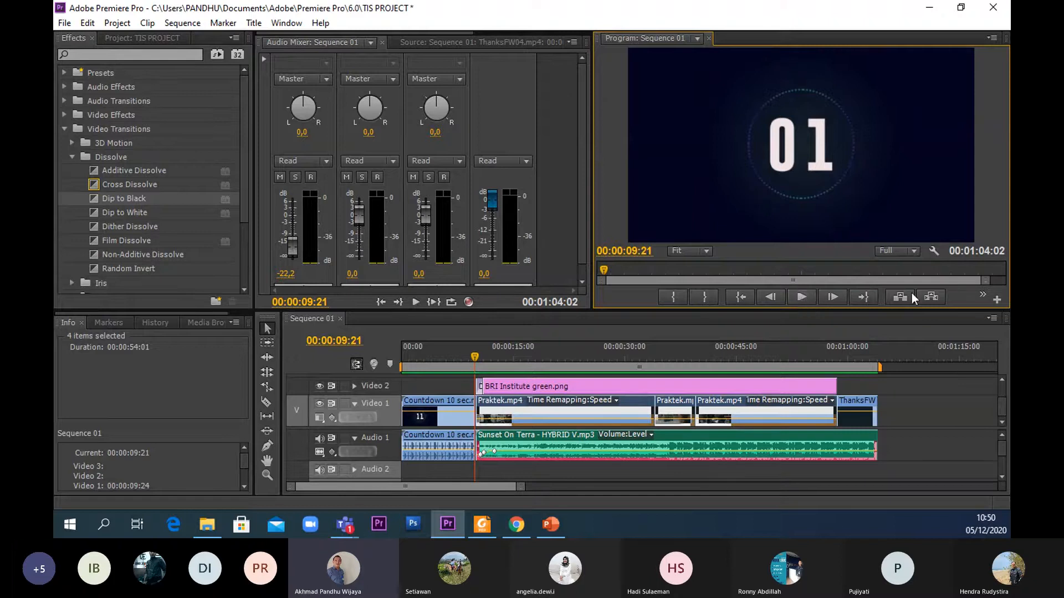
{"action": "left_click", "coordinate": [809, 299]}
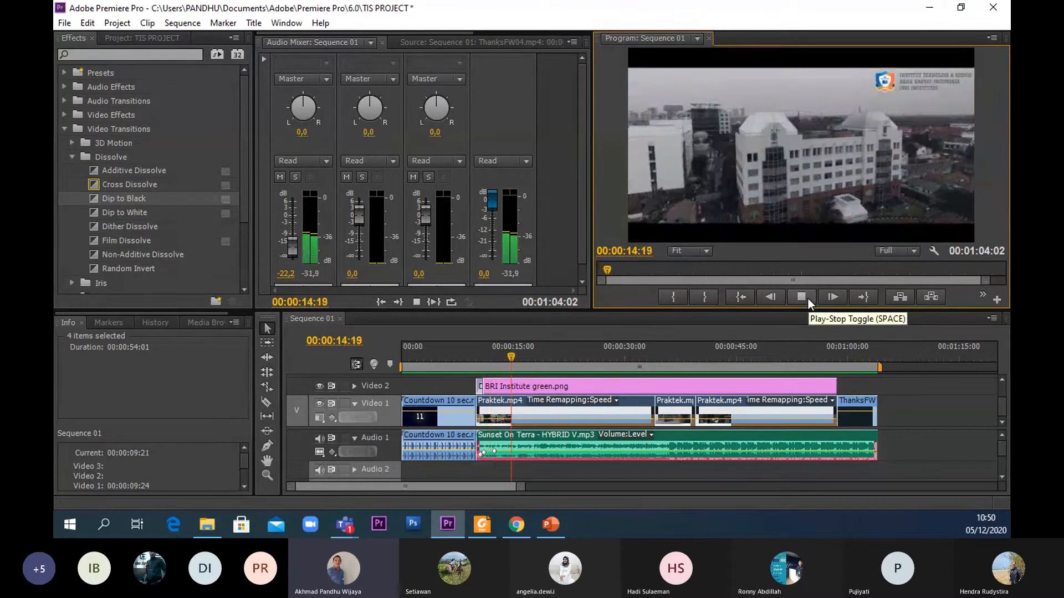
{"action": "left_click", "coordinate": [808, 298]}
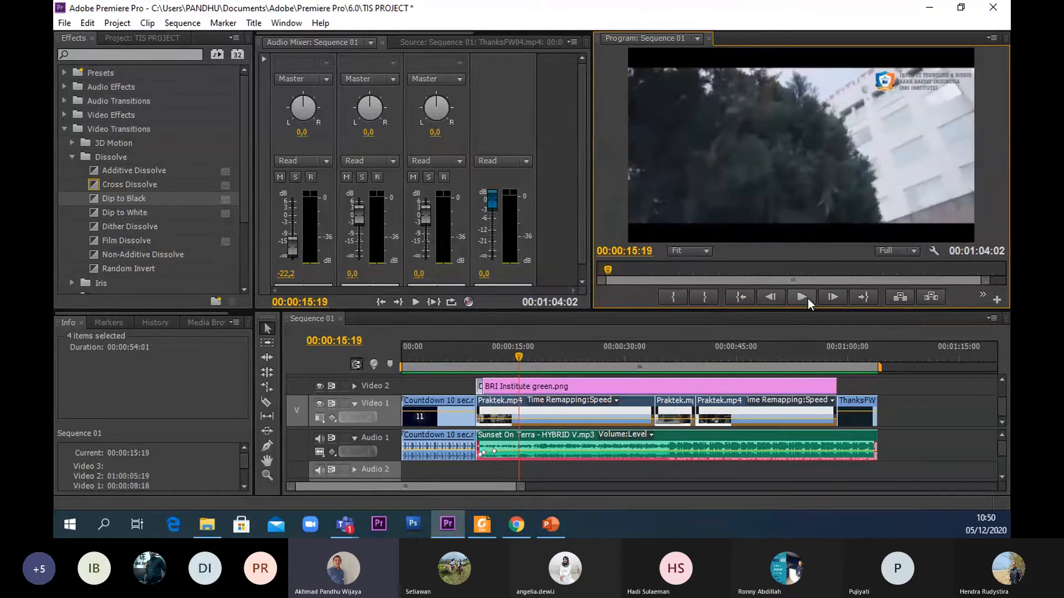
{"action": "left_click", "coordinate": [808, 299]}
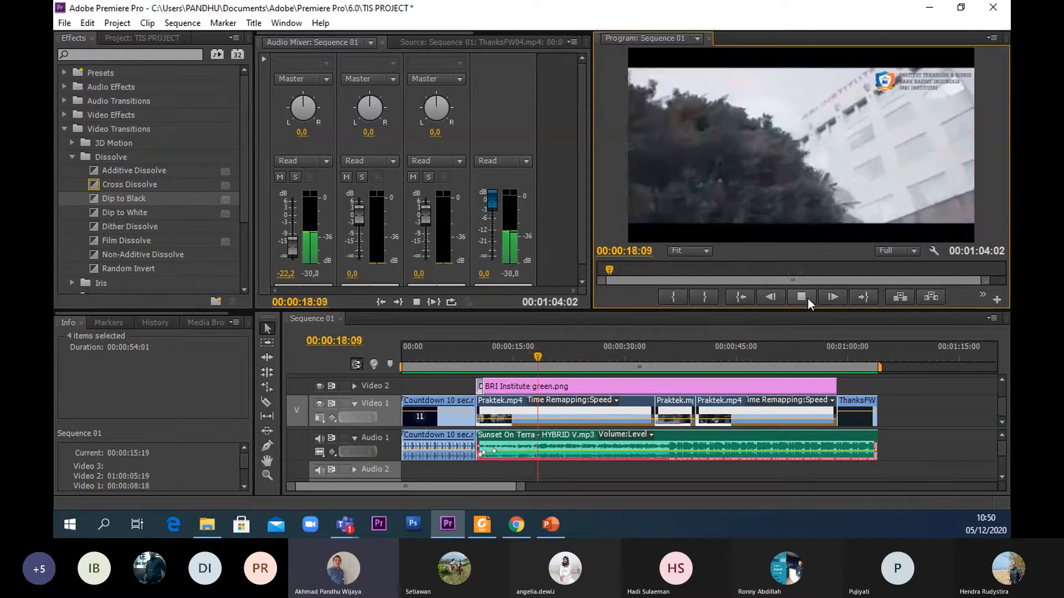
{"action": "left_click", "coordinate": [808, 298]}
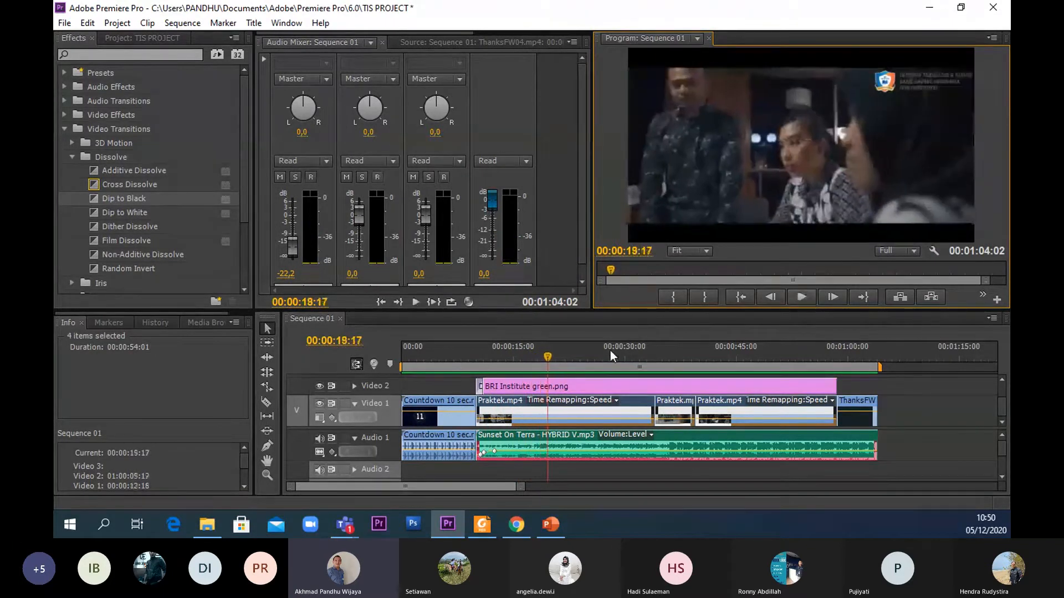
- Examine the volume keyframes at the start of the Sunset On Terra music, scrubbing from 00:00:17:20 back to 00:00:09:24
{"action": "left_click", "coordinate": [539, 360]}
{"action": "left_click", "coordinate": [533, 358]}
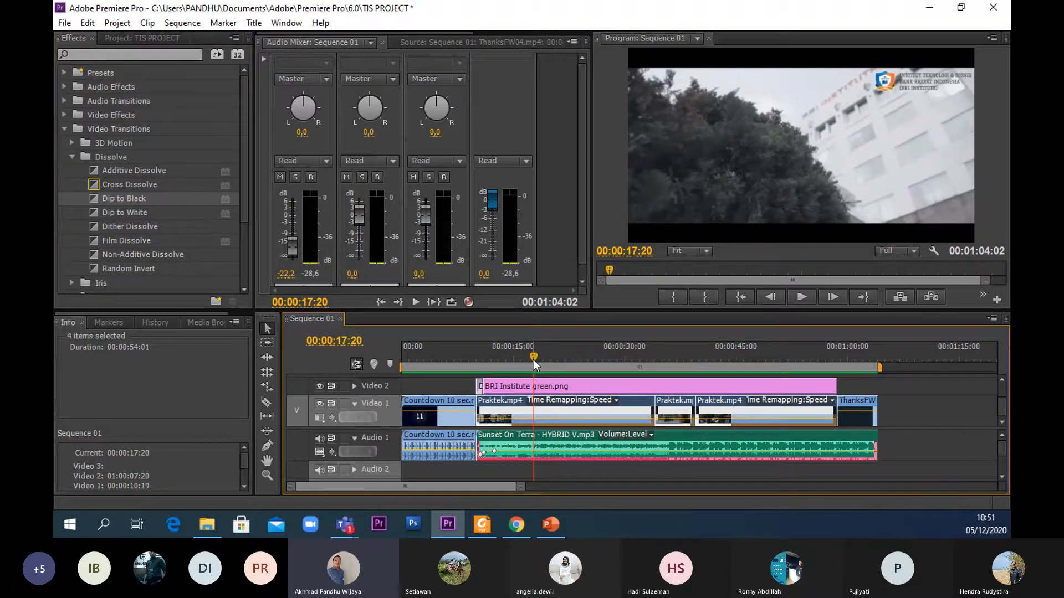
{"action": "left_click_drag", "start_coordinate": [520, 487], "coordinate": [465, 491]}
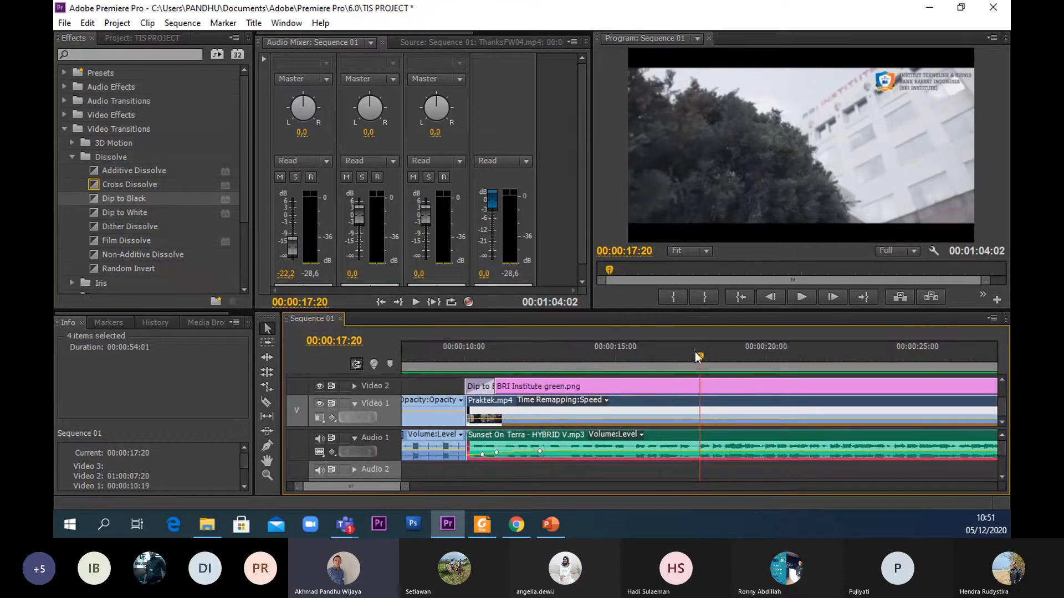
{"action": "left_click_drag", "start_coordinate": [695, 352], "coordinate": [539, 371]}
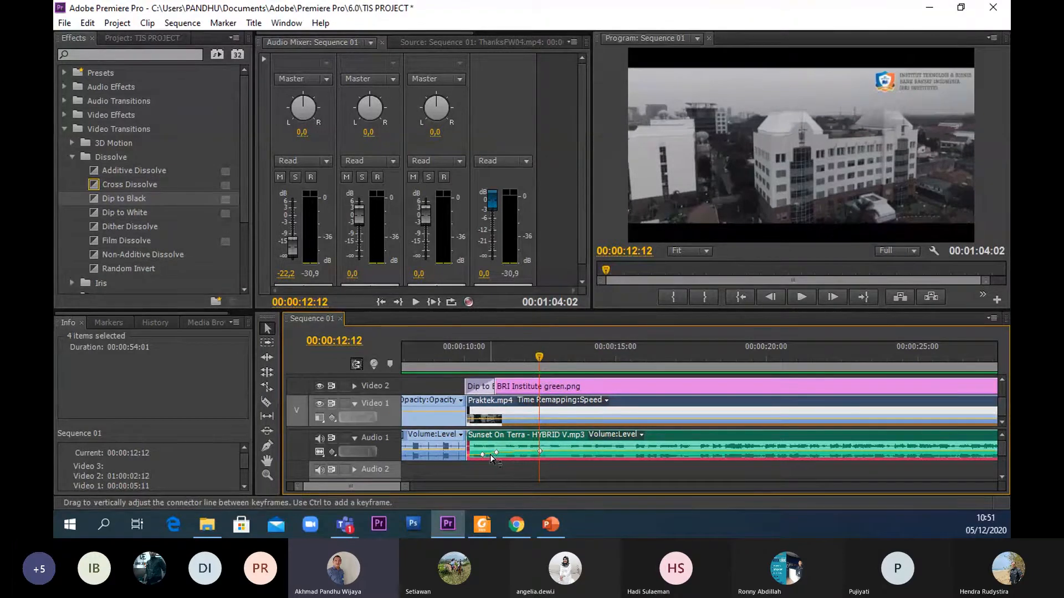
{"action": "left_click_drag", "start_coordinate": [525, 356], "coordinate": [463, 360]}
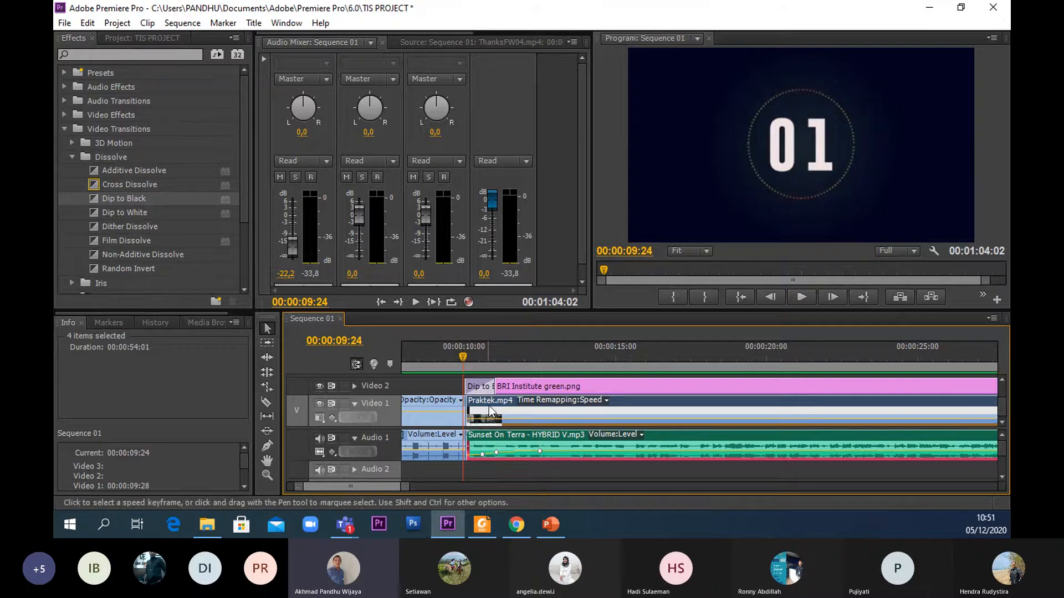
- Shift the start of BRI Institute green.png and its Dip to Black transition slightly later, and render the sequence preview, stopping playback at 00:00:01:04
{"action": "left_click_drag", "start_coordinate": [469, 379], "coordinate": [471, 380]}
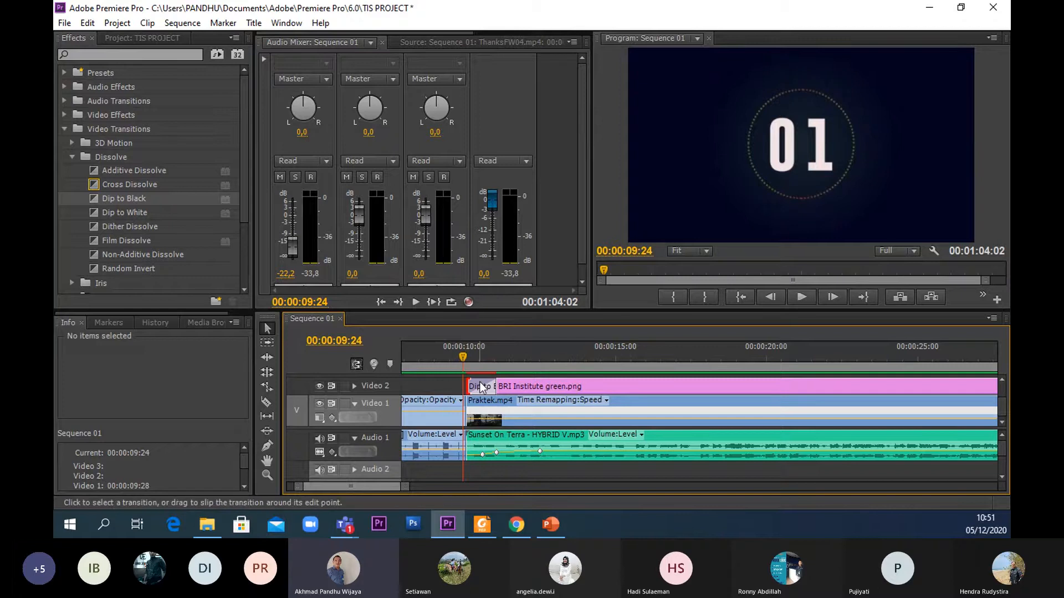
{"action": "left_click", "coordinate": [541, 364]}
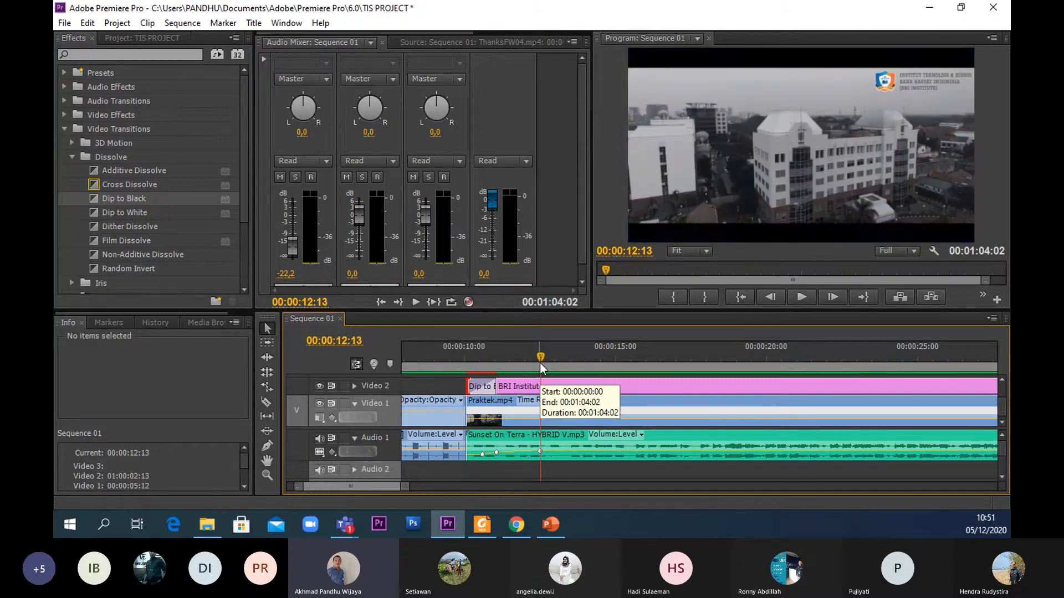
{"action": "key", "text": "Return"}
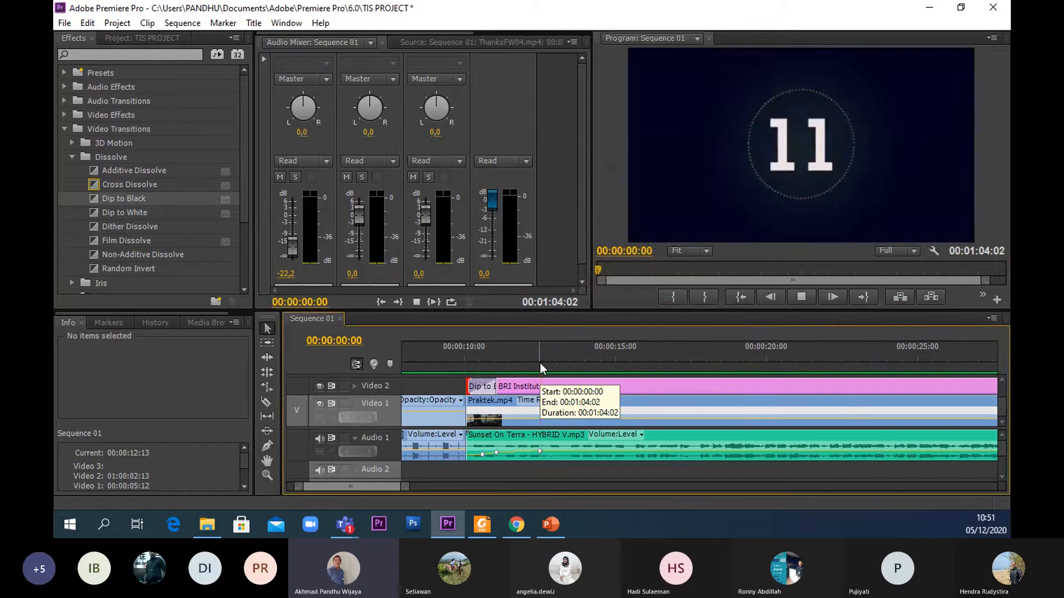
{"action": "left_click", "coordinate": [800, 299]}
- Check the opening of the Sunset On Terra music, scrubbing to 00:00:14:15 and 00:00:15:02, and back to 00:00:09:07
{"action": "mouse_move", "coordinate": [395, 487]}
{"action": "left_mouse_down"}
{"action": "mouse_move", "coordinate": [411, 493]}
{"action": "mouse_move", "coordinate": [401, 488]}
{"action": "left_mouse_up"}
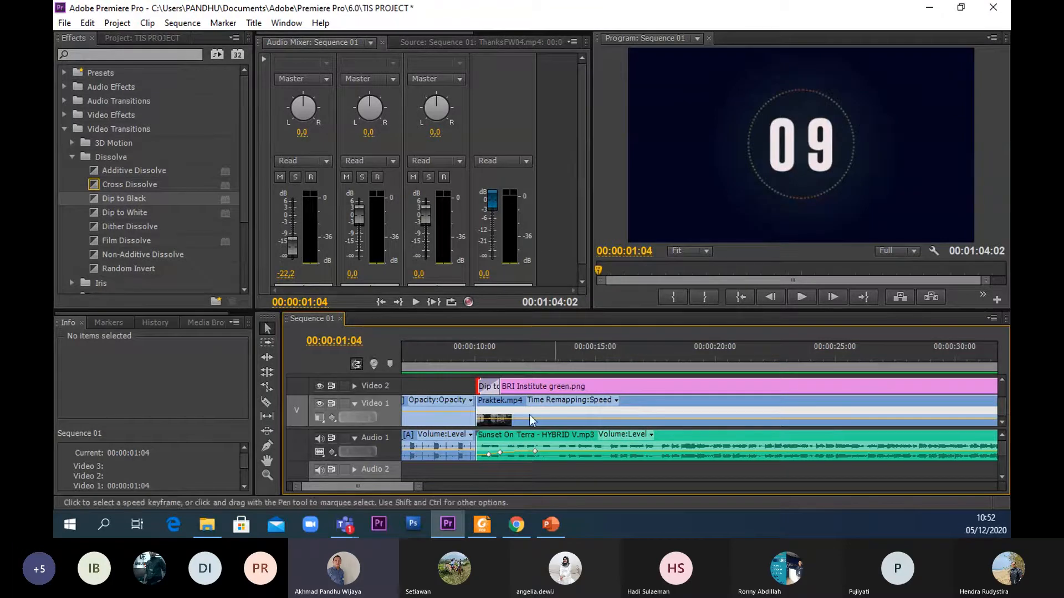
{"action": "left_click", "coordinate": [561, 452]}
{"action": "left_click", "coordinate": [539, 464]}
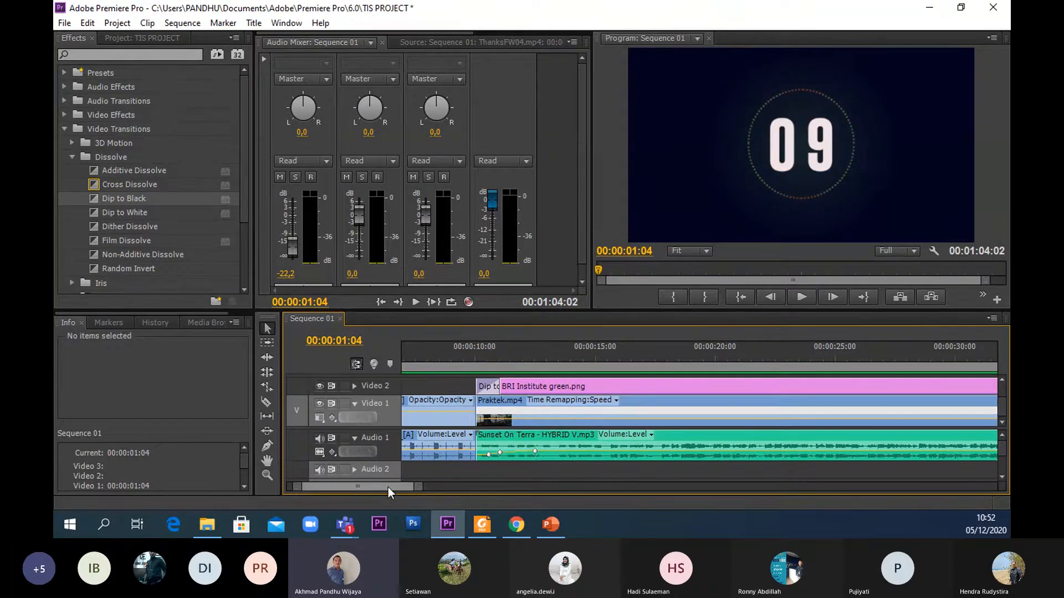
{"action": "left_click_drag", "start_coordinate": [388, 487], "coordinate": [387, 487]}
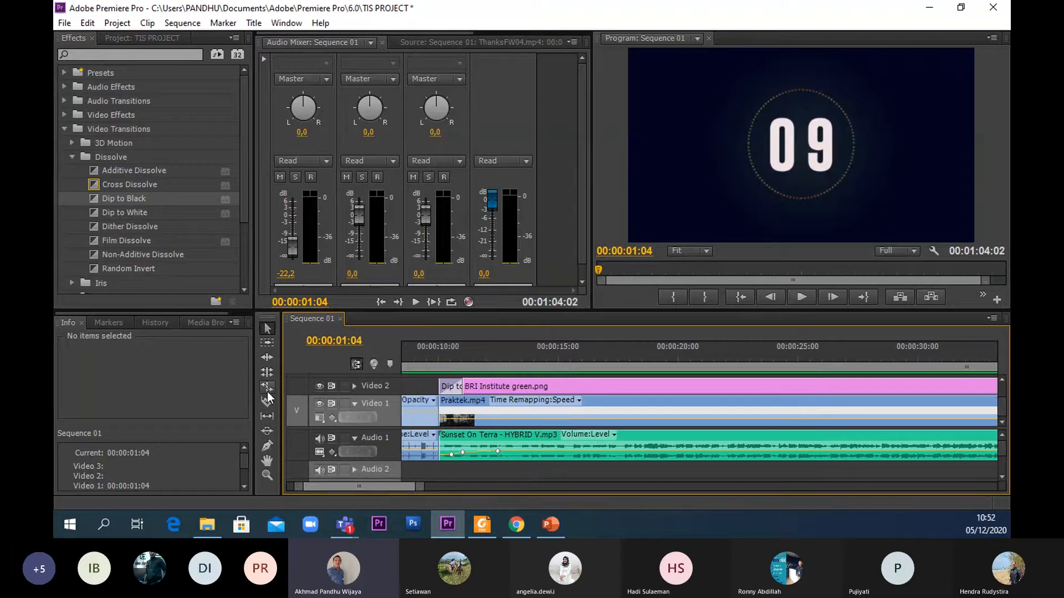
{"action": "left_click", "coordinate": [548, 360]}
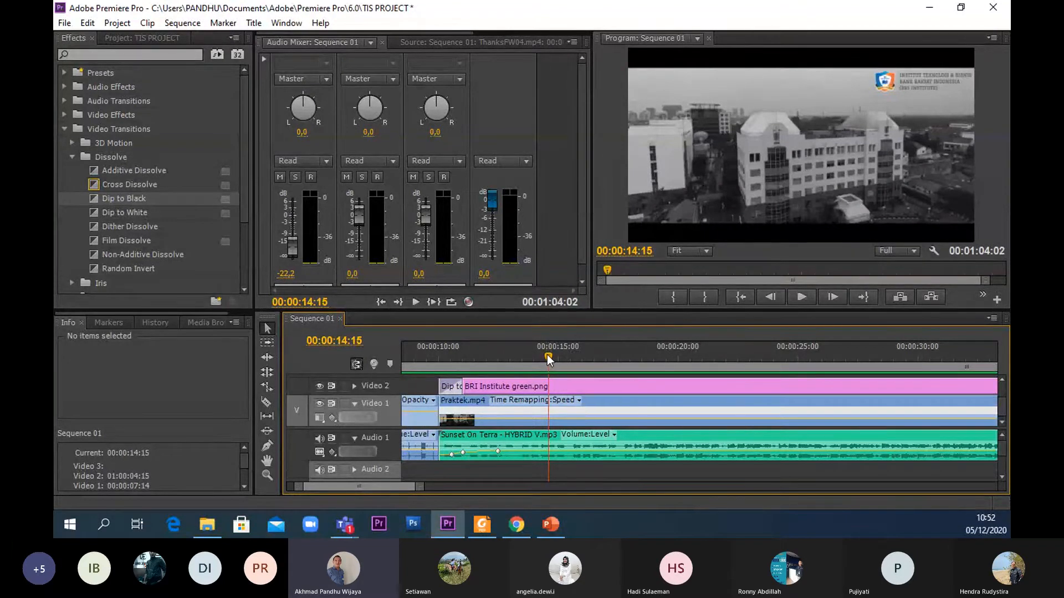
{"action": "left_click_drag", "start_coordinate": [549, 360], "coordinate": [560, 361]}
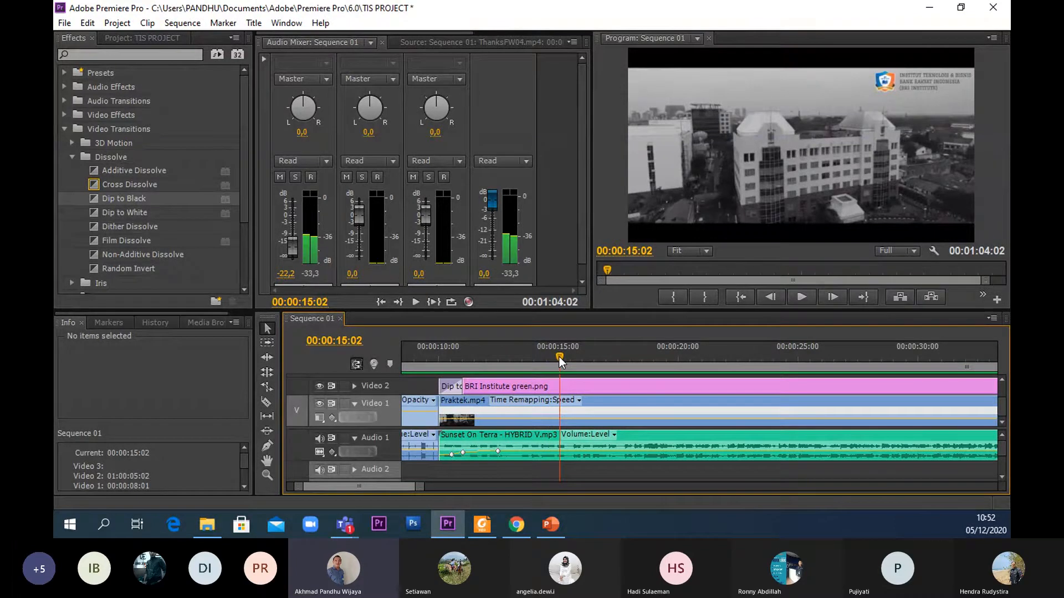
{"action": "left_click_drag", "start_coordinate": [560, 357], "coordinate": [420, 371]}
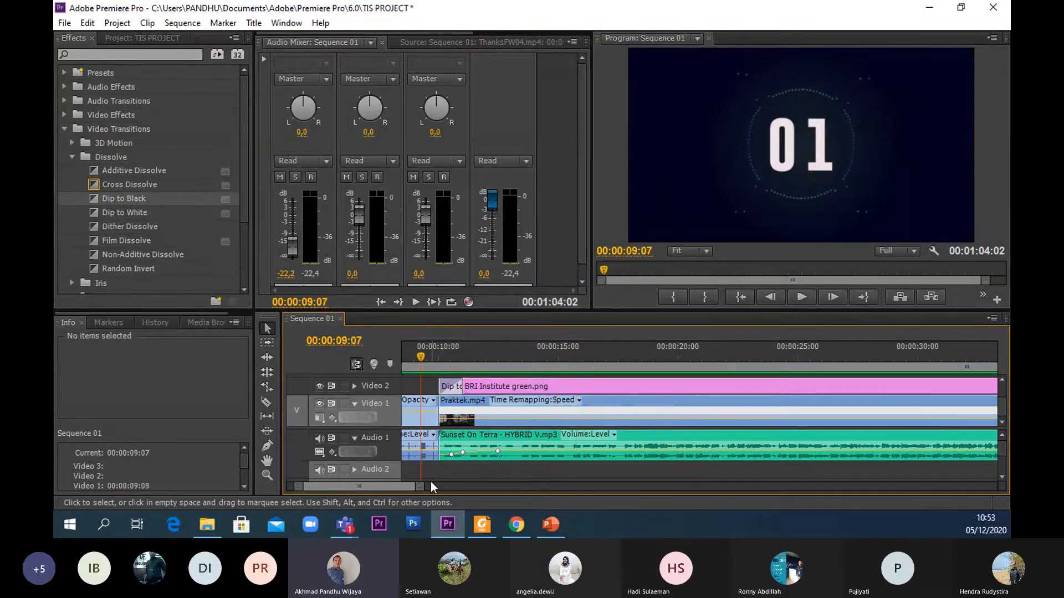
- Display the whole of Sequence 01 in the timeline and select the Sunset On Terra music with its linked Praktek.mp4 clips
{"action": "scroll", "coordinate": [430, 481], "scroll_direction": "up", "scroll_amount": 5}
{"action": "left_click_drag", "start_coordinate": [430, 487], "coordinate": [532, 486]}
{"action": "left_click", "coordinate": [543, 455]}
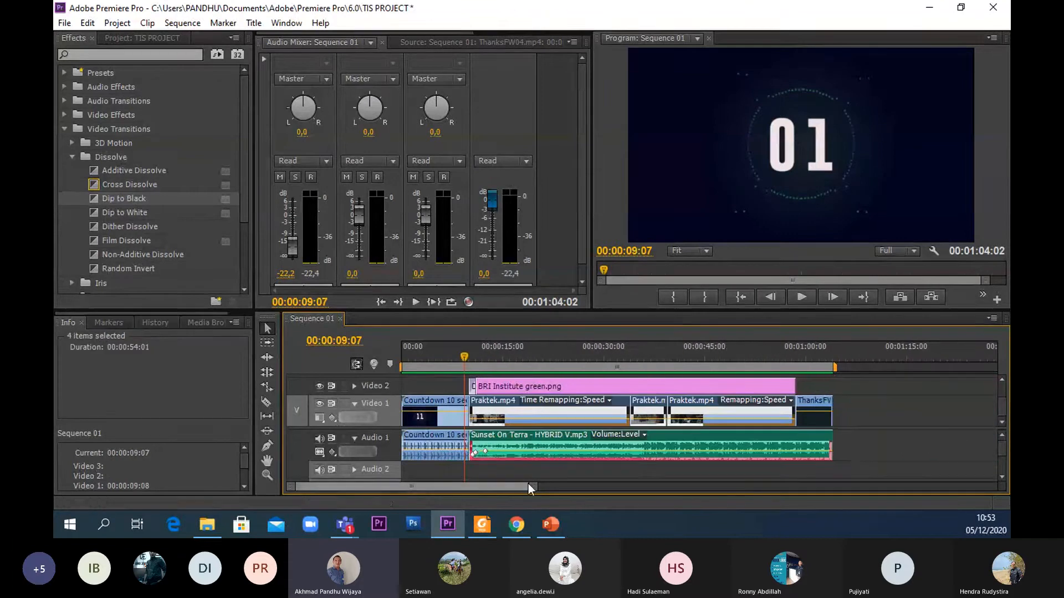
- Load Far Away - Declan DP [Free Copyright-safe Music].mp3 from the Music folder as source and preview it, moving on to 00:01:55:22
{"action": "left_click", "coordinate": [116, 324]}
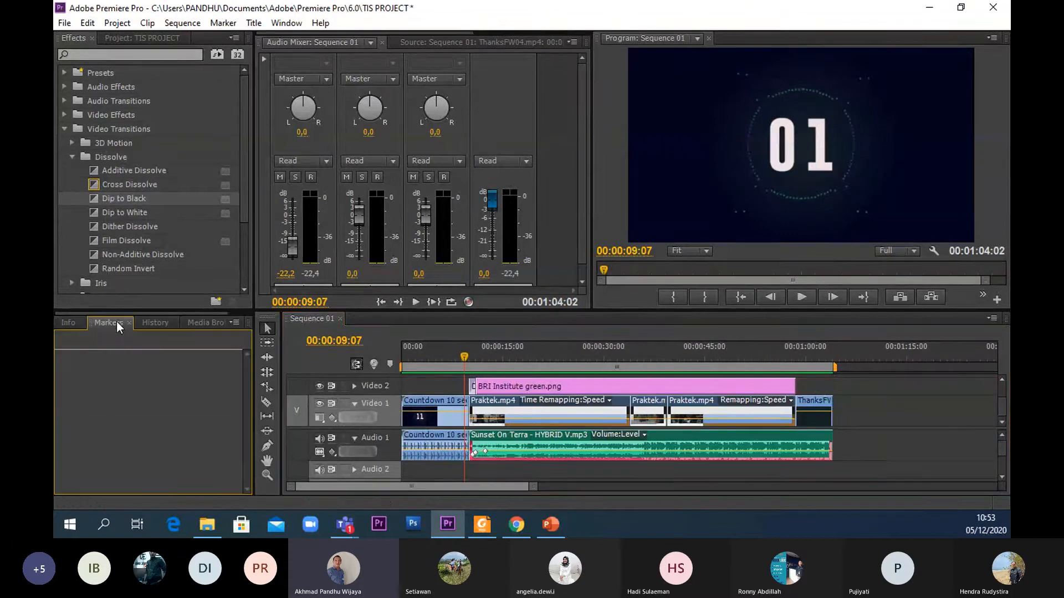
{"action": "left_click", "coordinate": [191, 322]}
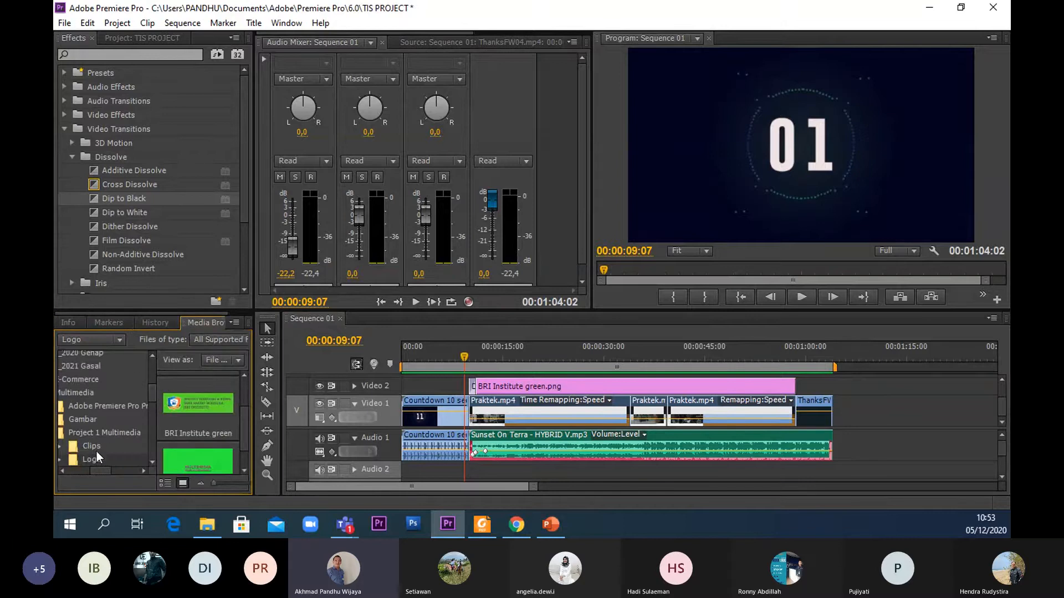
{"action": "scroll", "coordinate": [153, 391], "scroll_direction": "down", "scroll_amount": 2}
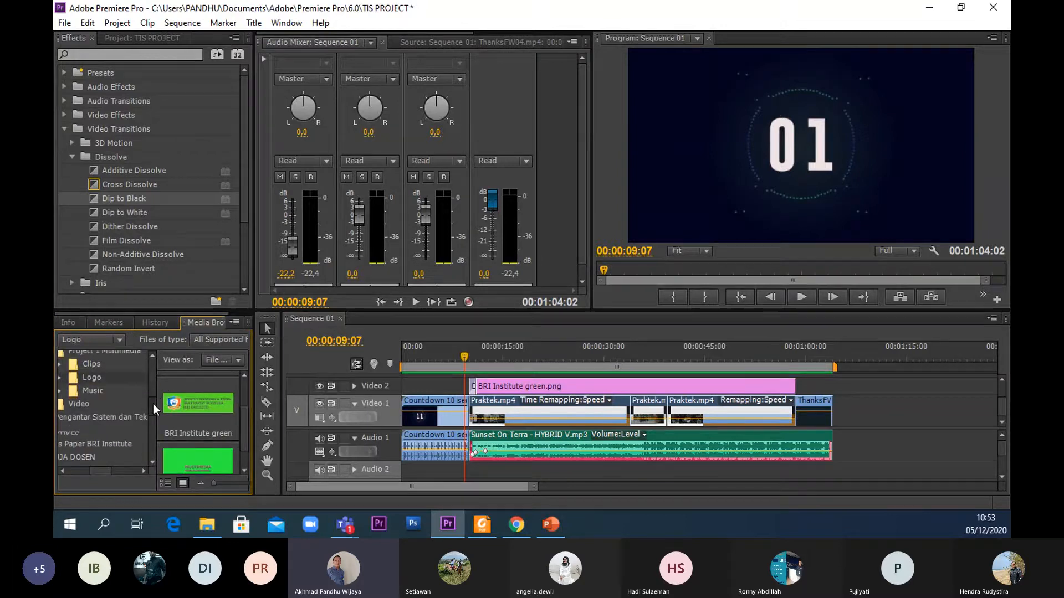
{"action": "left_click", "coordinate": [104, 389]}
{"action": "double_click", "coordinate": [198, 399]}
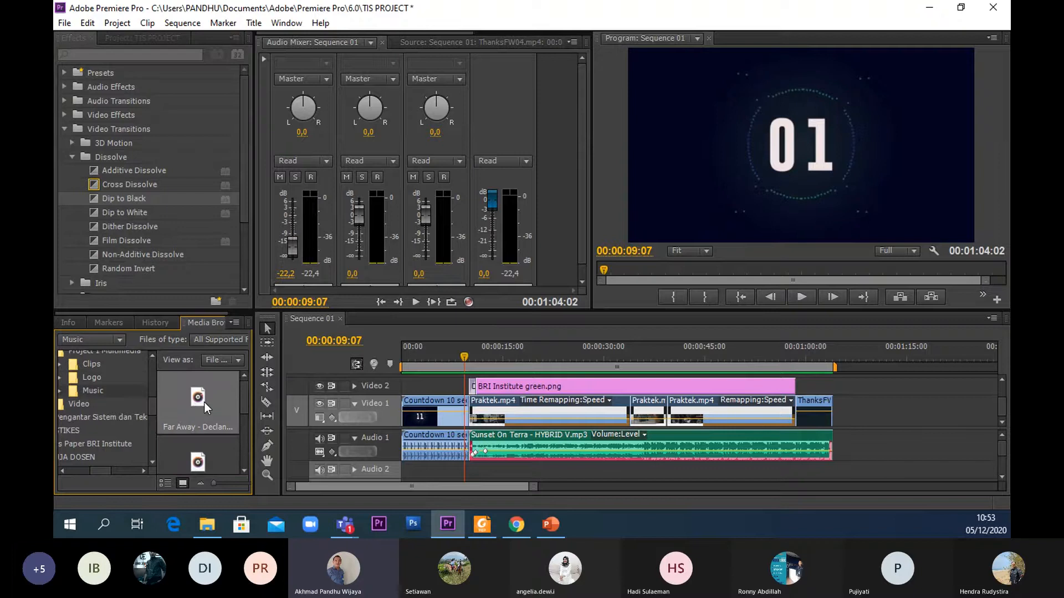
{"action": "left_click", "coordinate": [362, 212]}
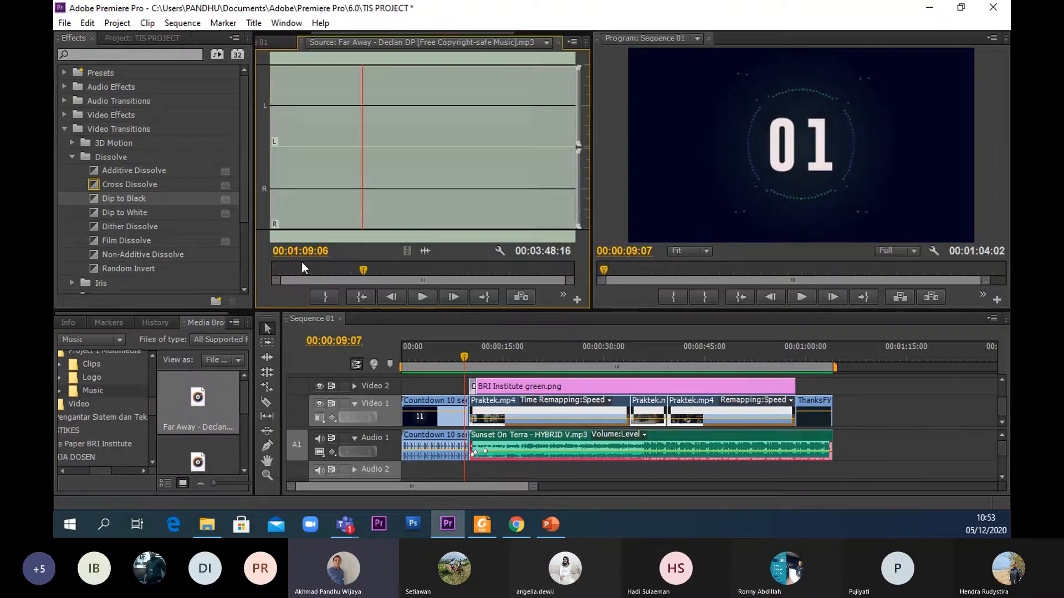
{"action": "left_click", "coordinate": [424, 300]}
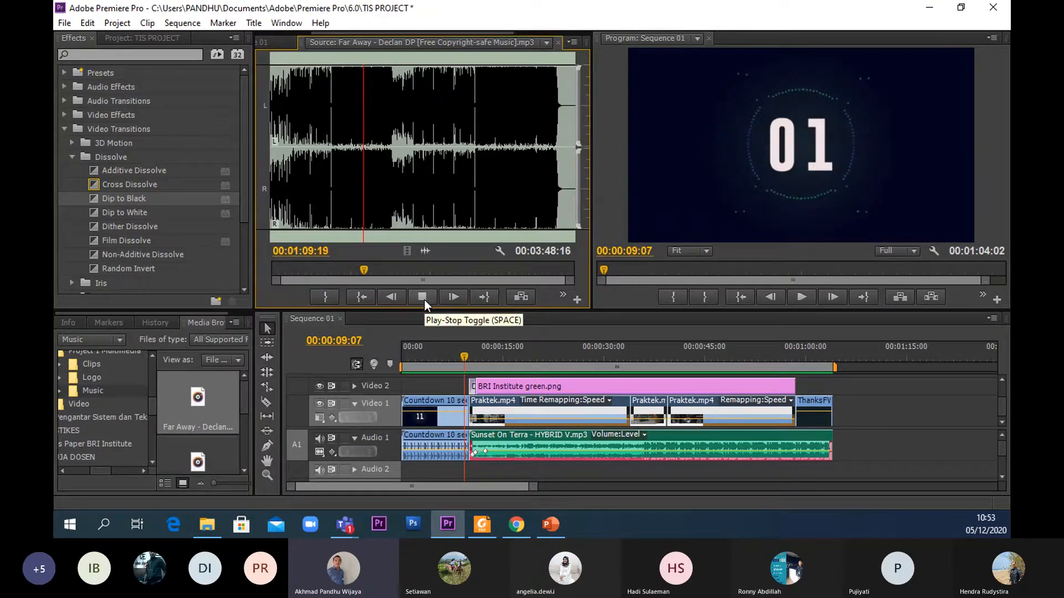
{"action": "left_click_drag", "start_coordinate": [390, 162], "coordinate": [424, 390]}
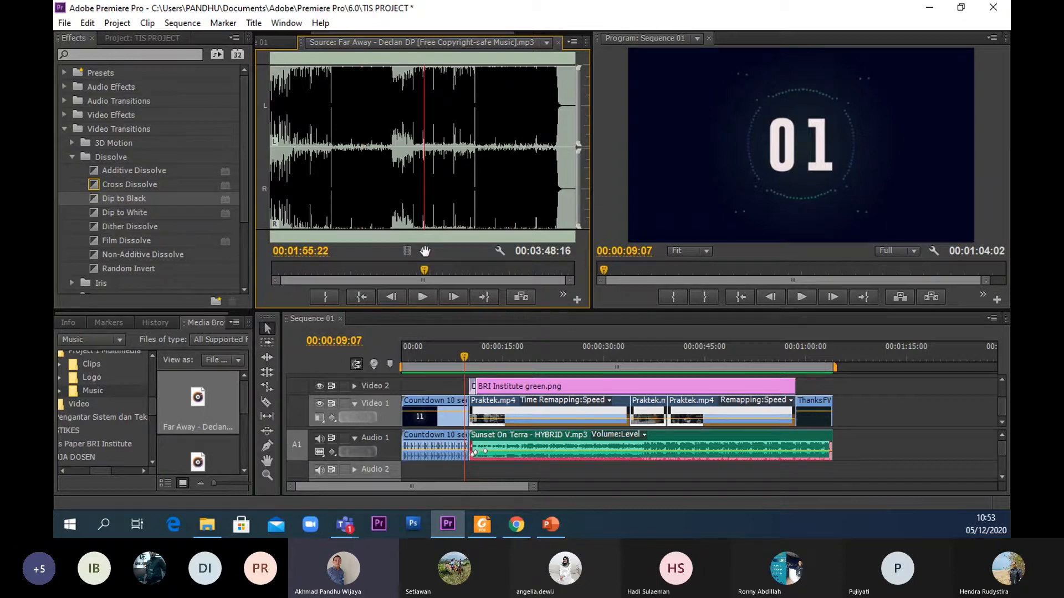
- Place the Far Away music on Audio 2 at the end of the countdown and trim its end to match the Sunset On Terra music
{"action": "left_click_drag", "start_coordinate": [425, 251], "coordinate": [704, 488]}
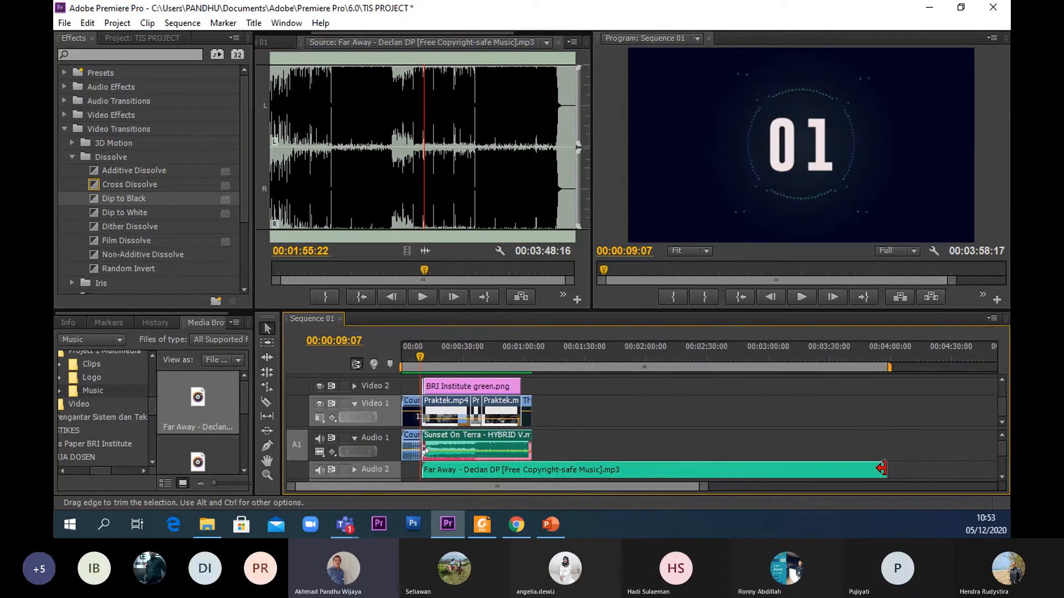
{"action": "left_click_drag", "start_coordinate": [885, 470], "coordinate": [531, 469]}
{"action": "left_click_drag", "start_coordinate": [710, 493], "coordinate": [631, 491]}
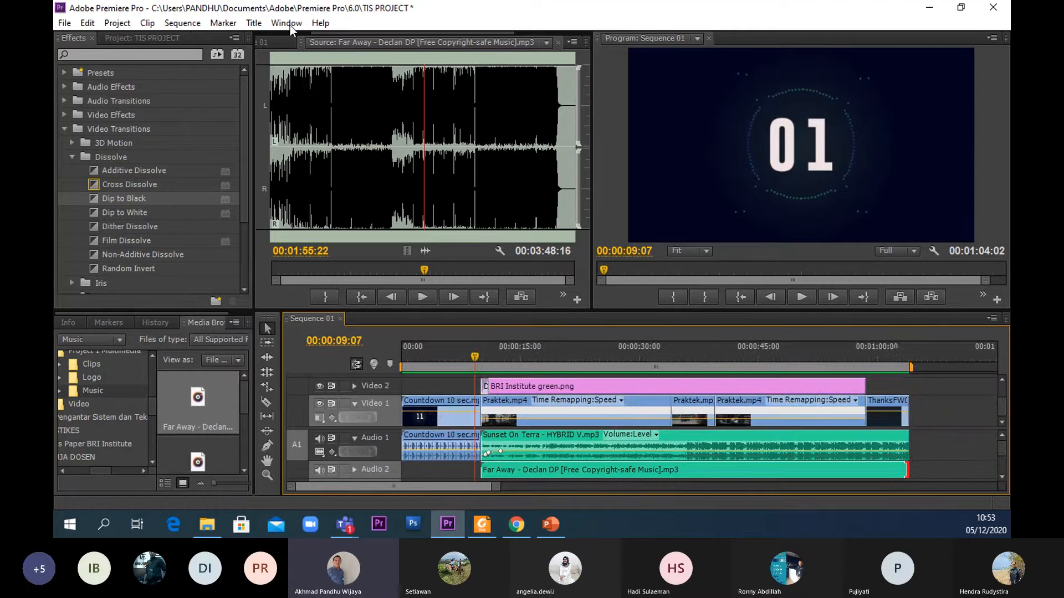
- Switch the workspace so that the Audio Mixer for Sequence 01 is displayed
{"action": "left_click", "coordinate": [286, 24]}
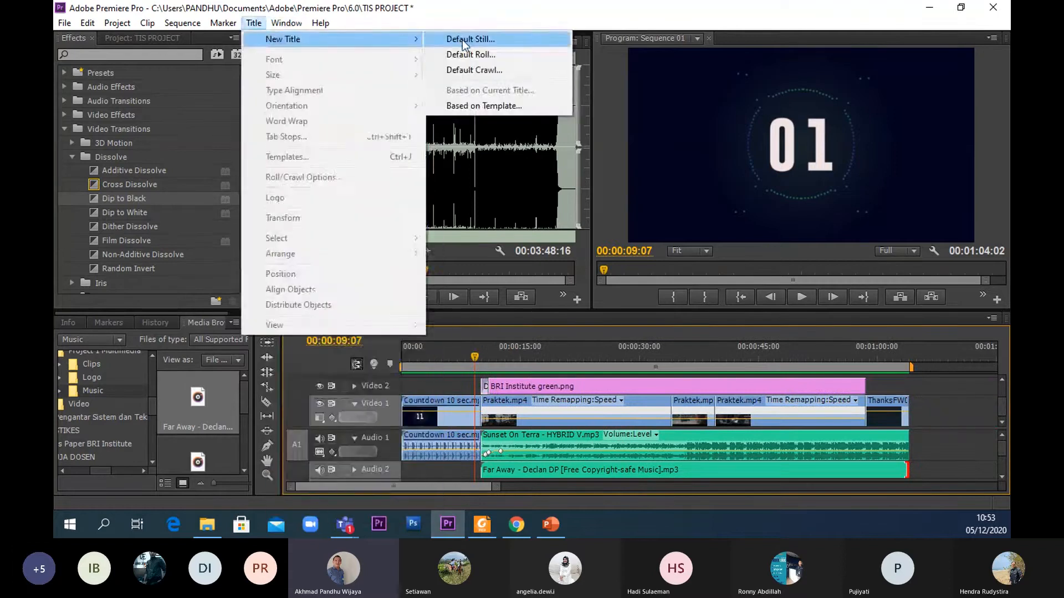
{"action": "left_click", "coordinate": [285, 24]}
{"action": "left_click", "coordinate": [286, 23]}
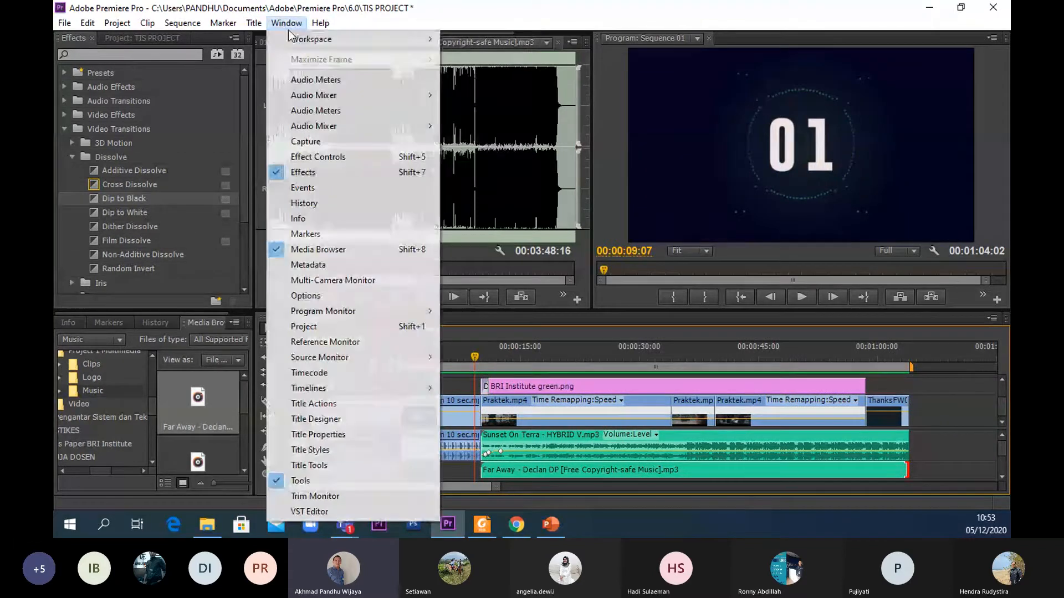
{"action": "mouse_move", "coordinate": [398, 40]}
{"action": "left_click", "coordinate": [459, 40]}
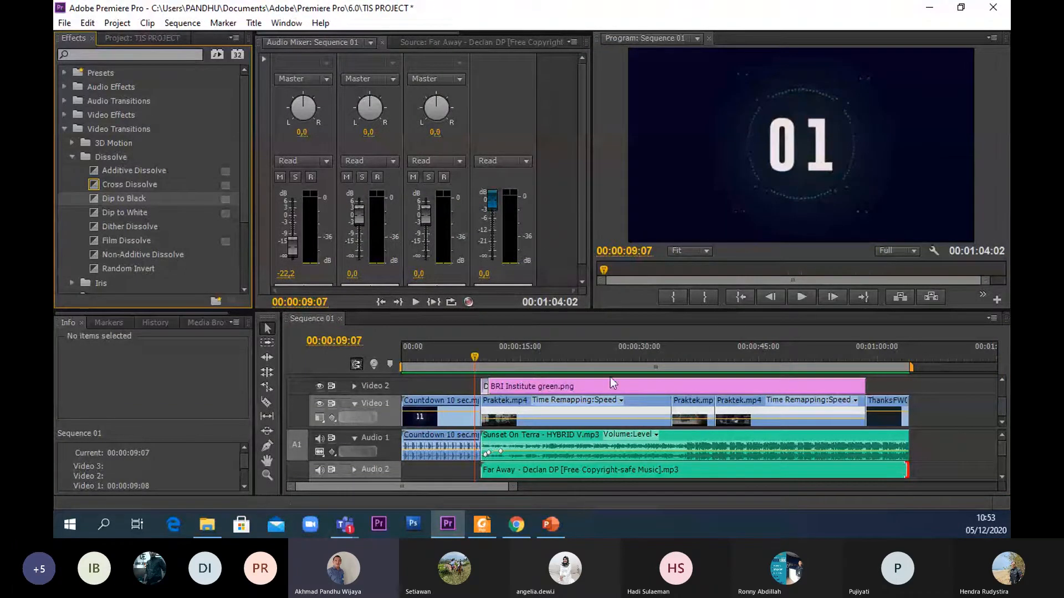
- Play the sequence where both music tracks begin and stop at 00:00:13:12 to check their audio levels
{"action": "left_click", "coordinate": [473, 364]}
{"action": "key", "text": "space"}
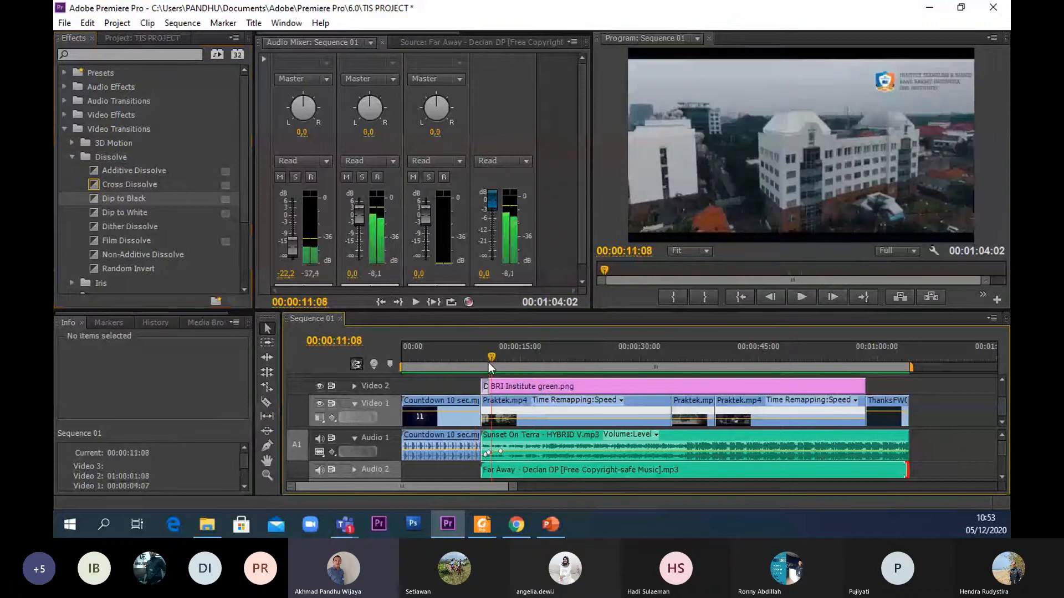
{"action": "left_click", "coordinate": [795, 292]}
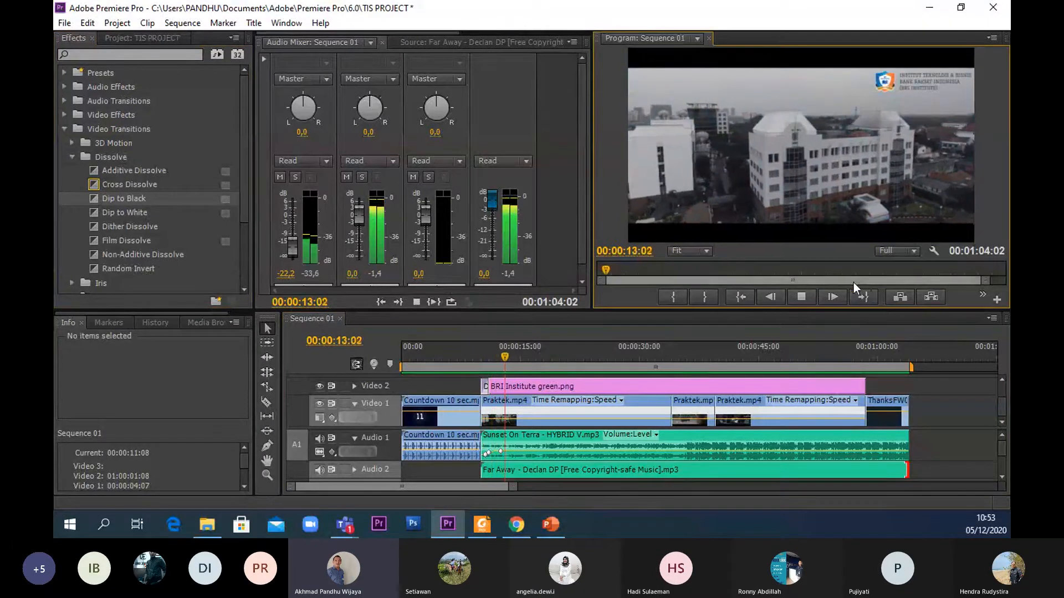
{"action": "left_click", "coordinate": [802, 296]}
- Select the Countdown 10 sec.mp4 clip and set the Audio 1 track volume to -8.5 dB
{"action": "left_click", "coordinate": [310, 244]}
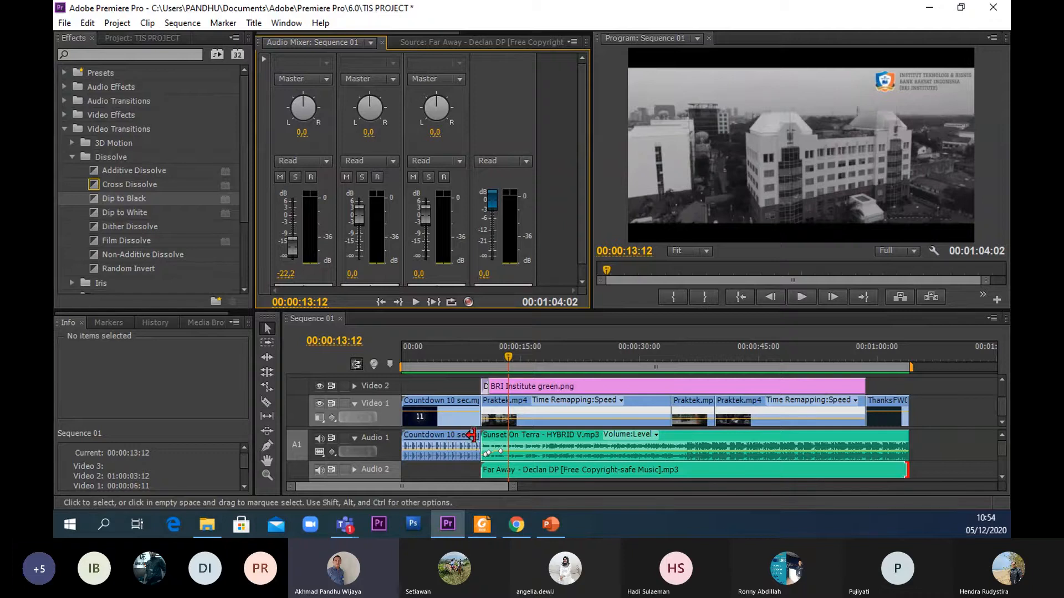
{"action": "left_click", "coordinate": [831, 448]}
{"action": "left_click", "coordinate": [447, 443]}
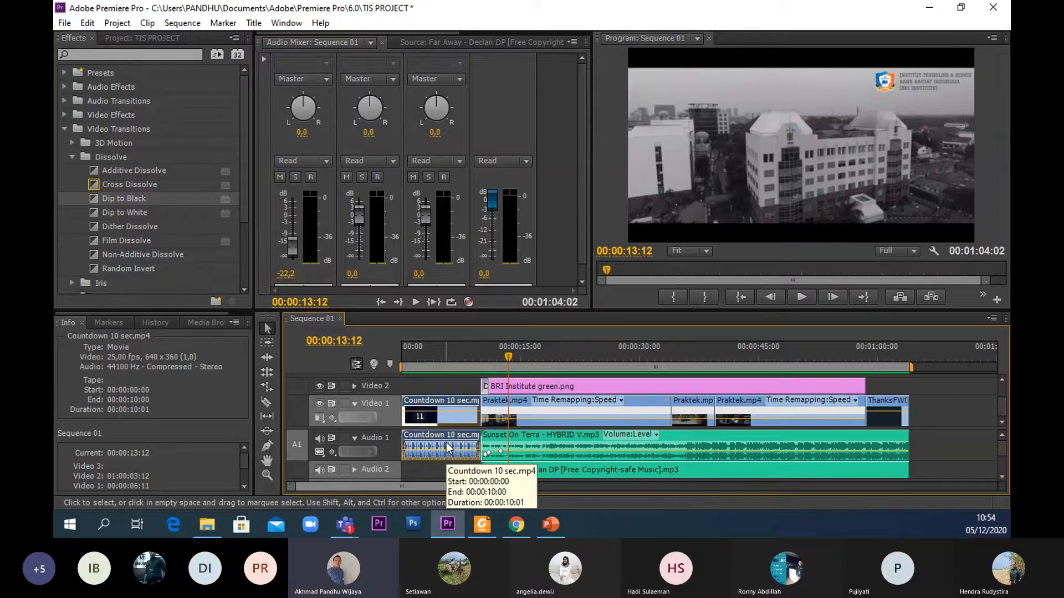
{"action": "left_click", "coordinate": [555, 447]}
{"action": "left_click", "coordinate": [426, 453]}
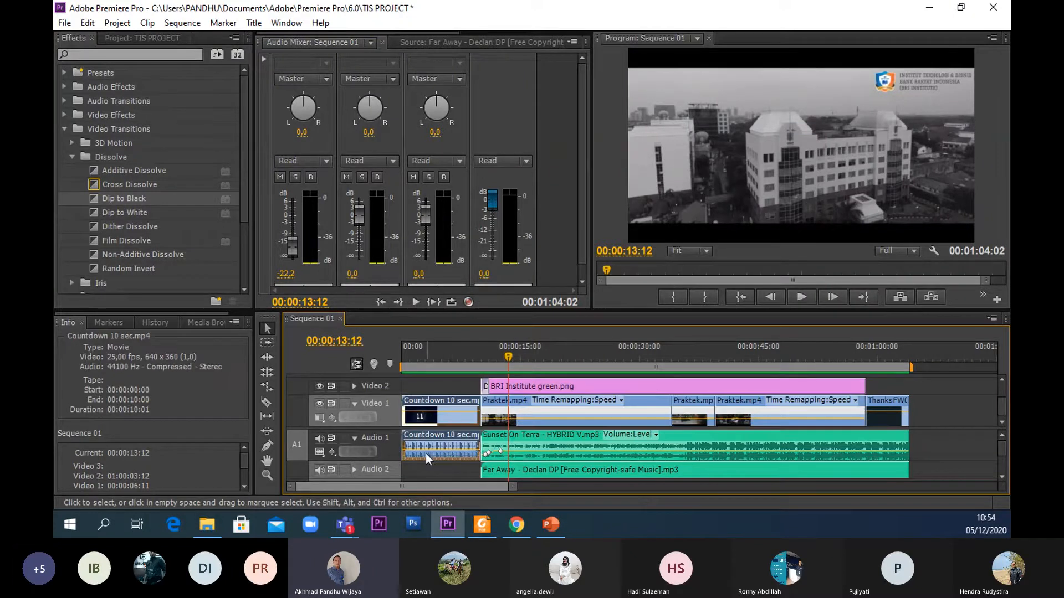
{"action": "left_click", "coordinate": [294, 249]}
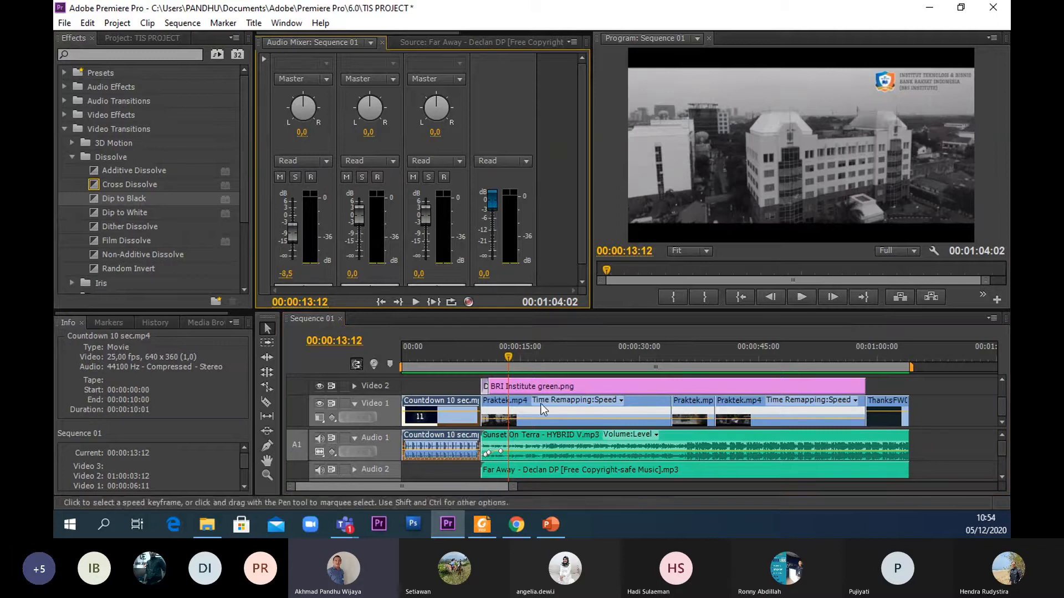
- Select the Far Away music, set the Audio 2 track volume to -6.4 dB, and play the sequence to 00:00:14:07
{"action": "left_click", "coordinate": [571, 470]}
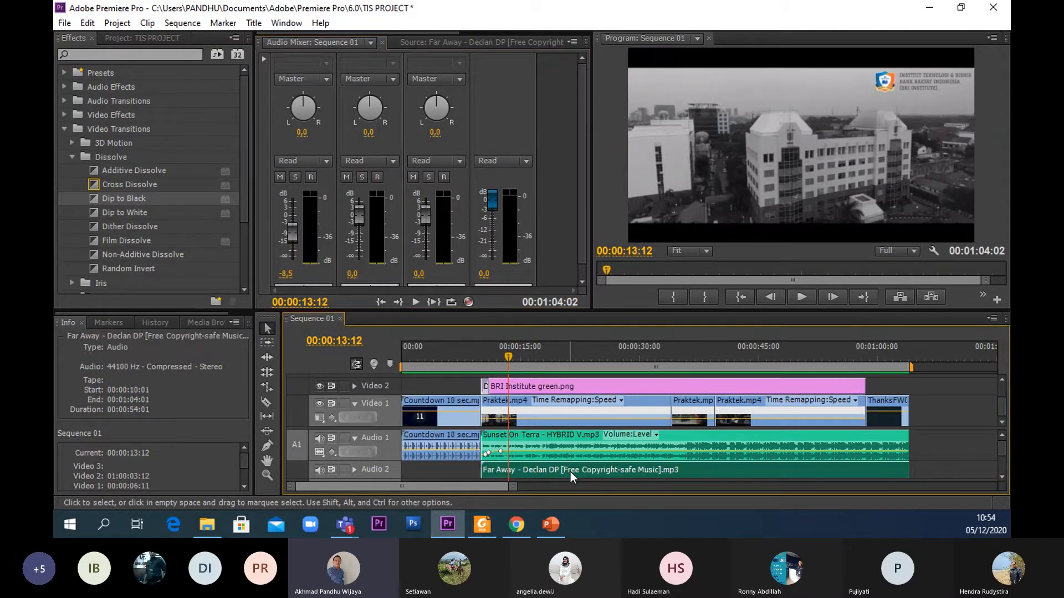
{"action": "left_click_drag", "start_coordinate": [359, 219], "coordinate": [357, 228]}
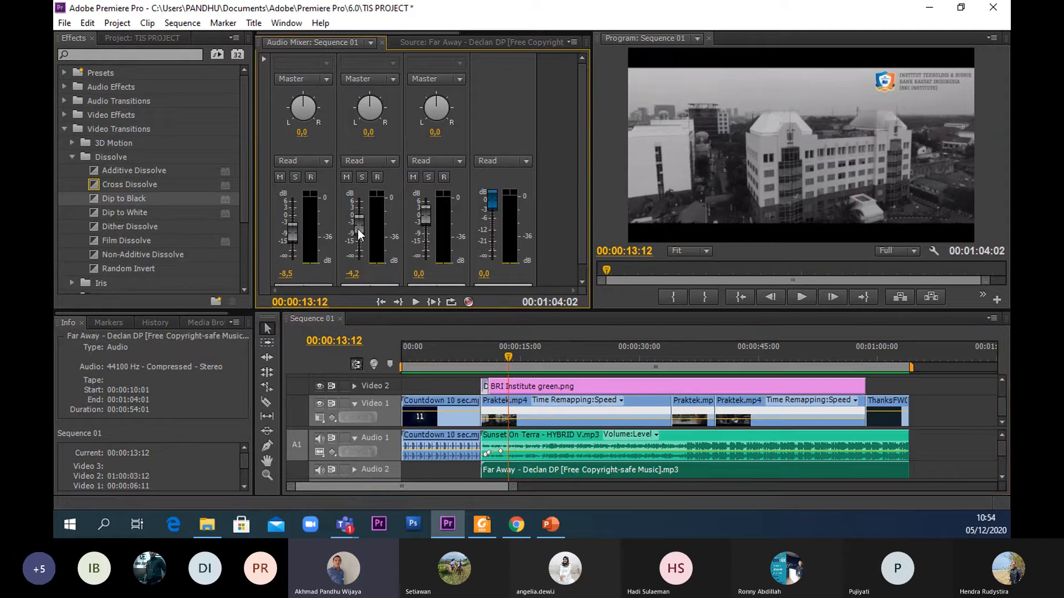
{"action": "left_click", "coordinate": [952, 443]}
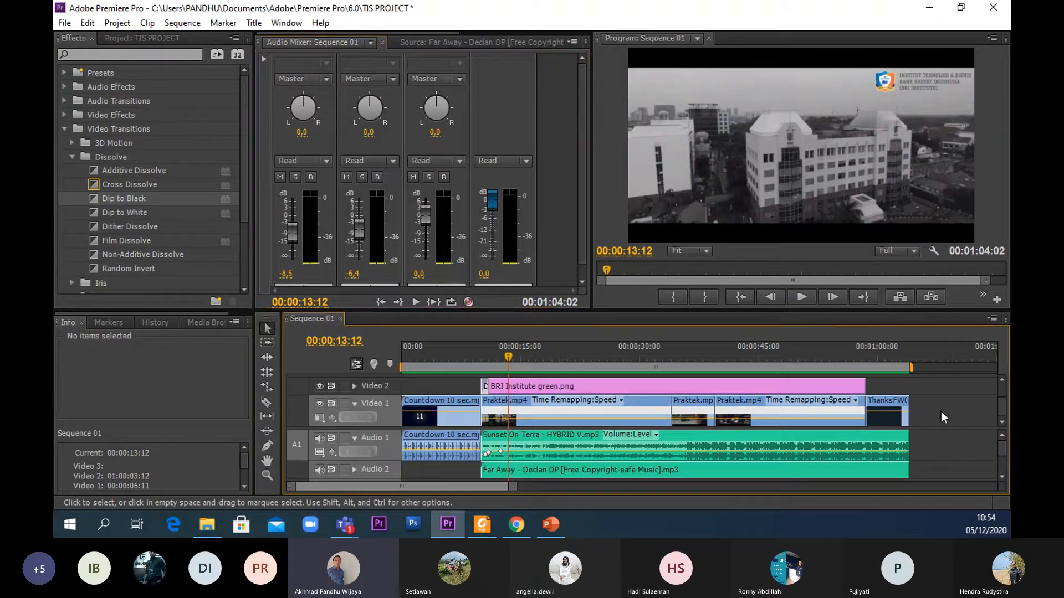
{"action": "left_click", "coordinate": [487, 201]}
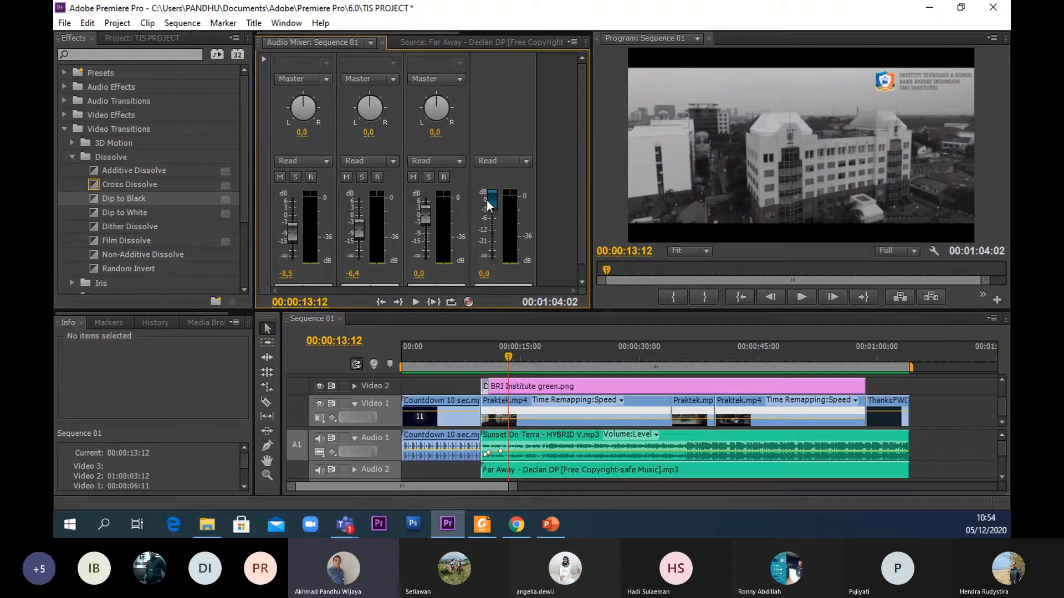
{"action": "left_click", "coordinate": [806, 298]}
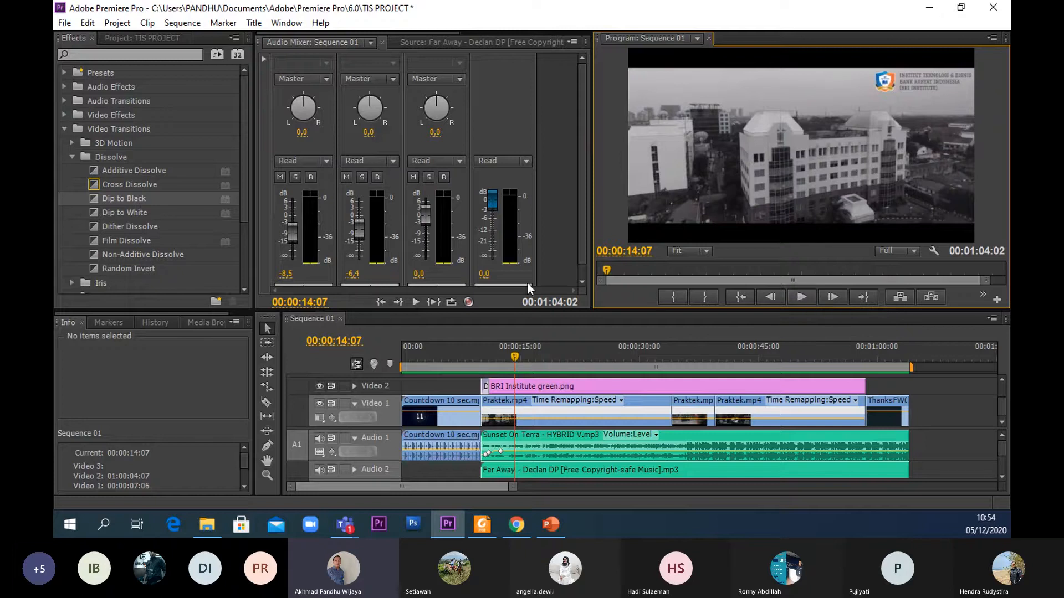
- Set the Audio 1 volume to -13.8 dB and the Audio 2 volume to -1.7 dB, and start playing the sequence
{"action": "left_click_drag", "start_coordinate": [294, 238], "coordinate": [294, 243]}
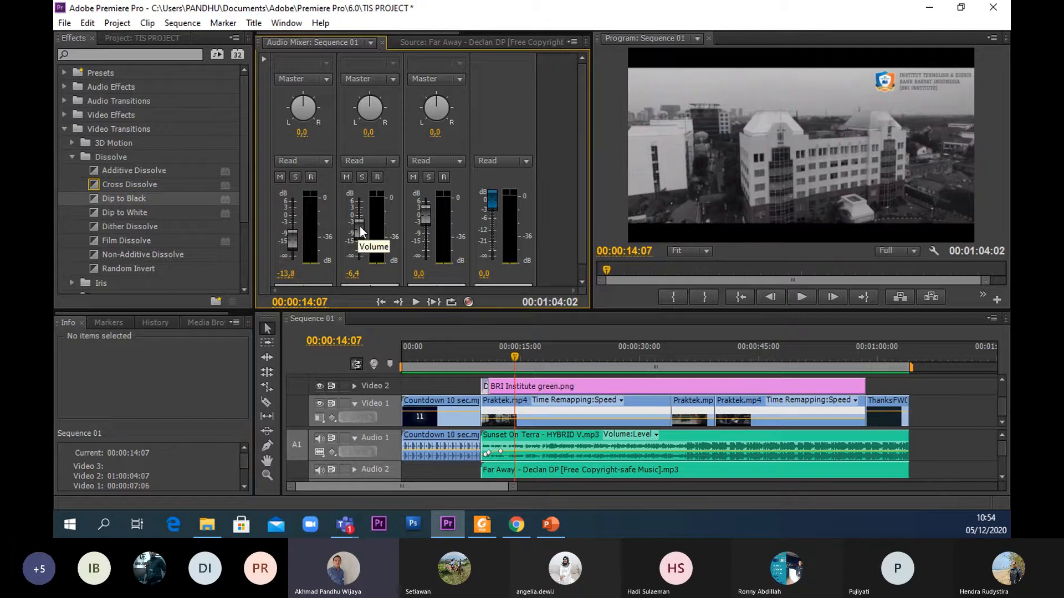
{"action": "left_click_drag", "start_coordinate": [360, 232], "coordinate": [361, 222]}
{"action": "left_click", "coordinate": [803, 298]}
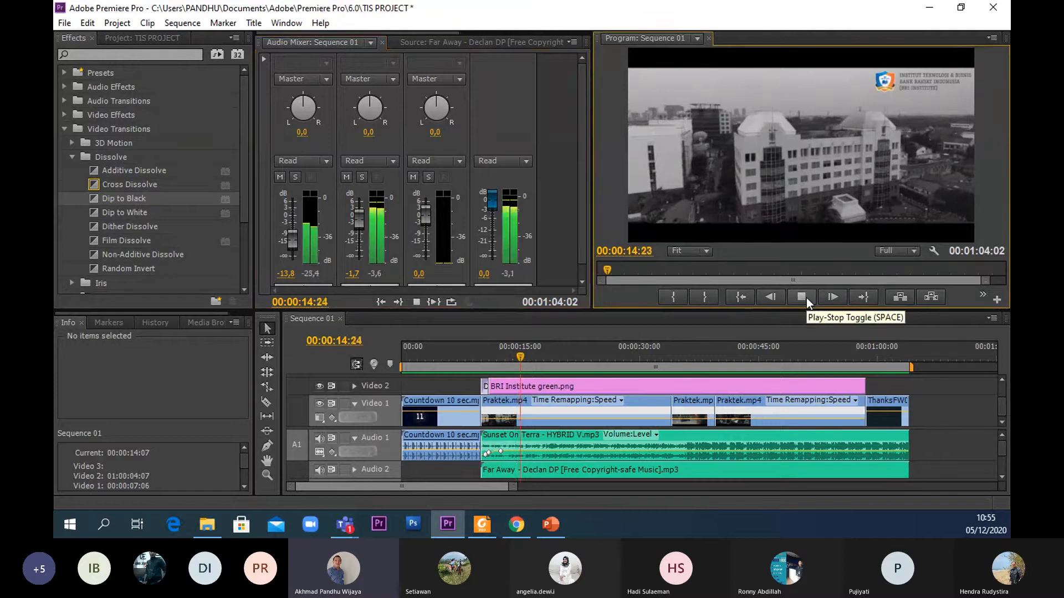
- Lower the Master volume to -∞ and the Audio 1 volume to -15.2 dB while the sequence plays
{"action": "left_click", "coordinate": [491, 197]}
{"action": "left_click_drag", "start_coordinate": [490, 194], "coordinate": [491, 243]}
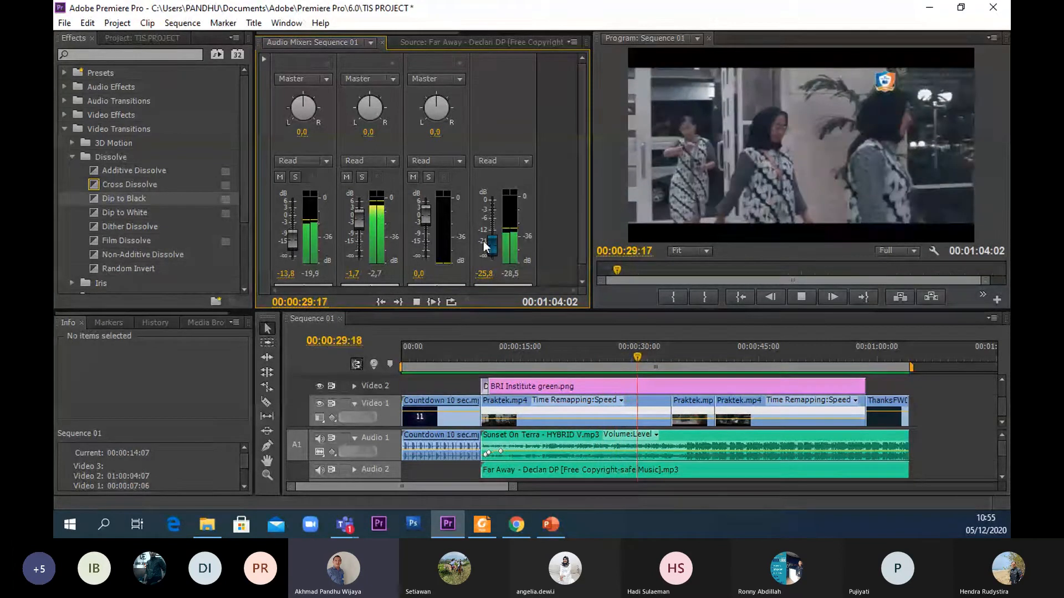
{"action": "left_click_drag", "start_coordinate": [491, 242], "coordinate": [490, 251]}
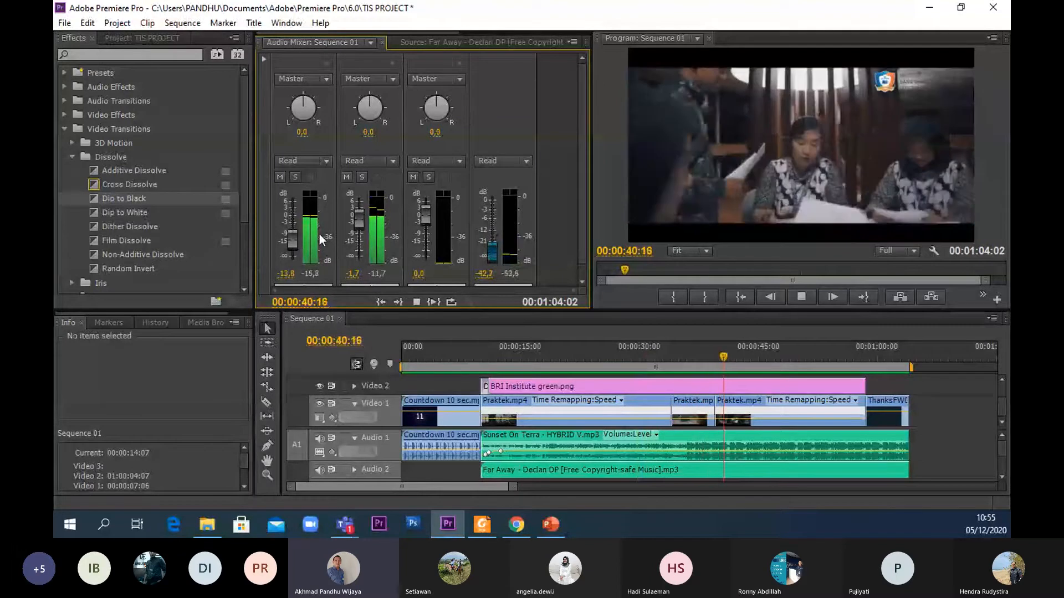
{"action": "mouse_move", "coordinate": [492, 253]}
{"action": "left_mouse_down"}
{"action": "mouse_move", "coordinate": [493, 222]}
{"action": "mouse_move", "coordinate": [492, 252]}
{"action": "left_mouse_up"}
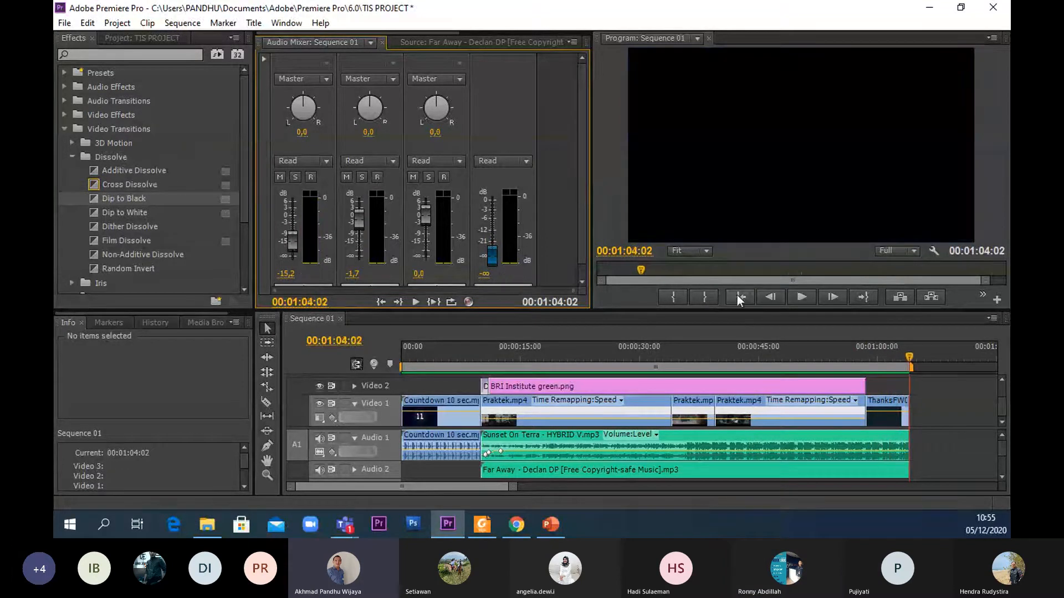
- Play the sequence from its start to 00:00:01:06 and compare the Countdown 10 sec.mp4 and Sunset On Terra clips on Audio 1
{"action": "left_click", "coordinate": [800, 297]}
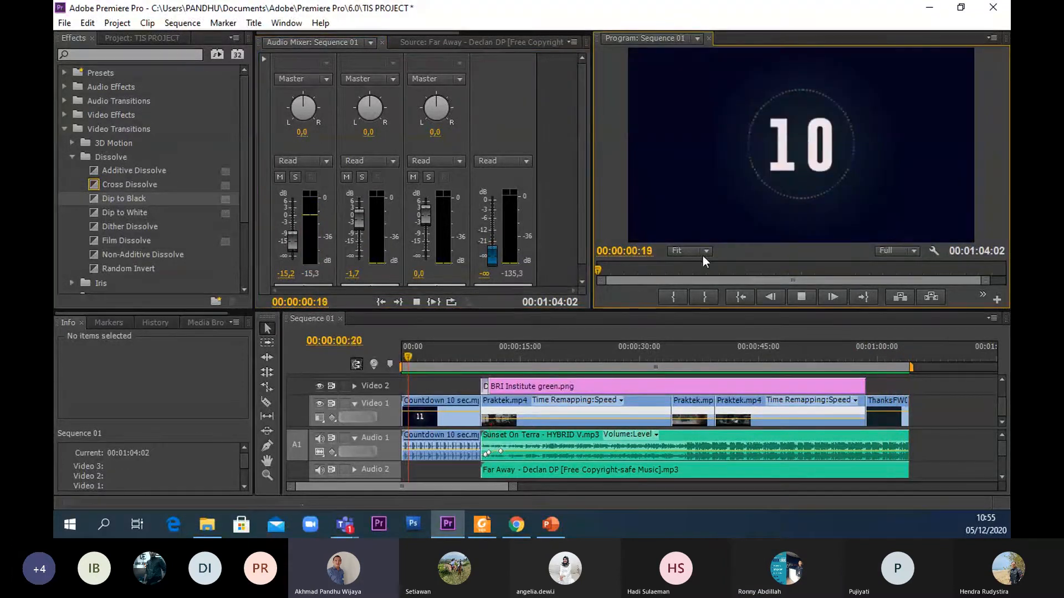
{"action": "left_click", "coordinate": [801, 297]}
{"action": "left_click", "coordinate": [526, 445]}
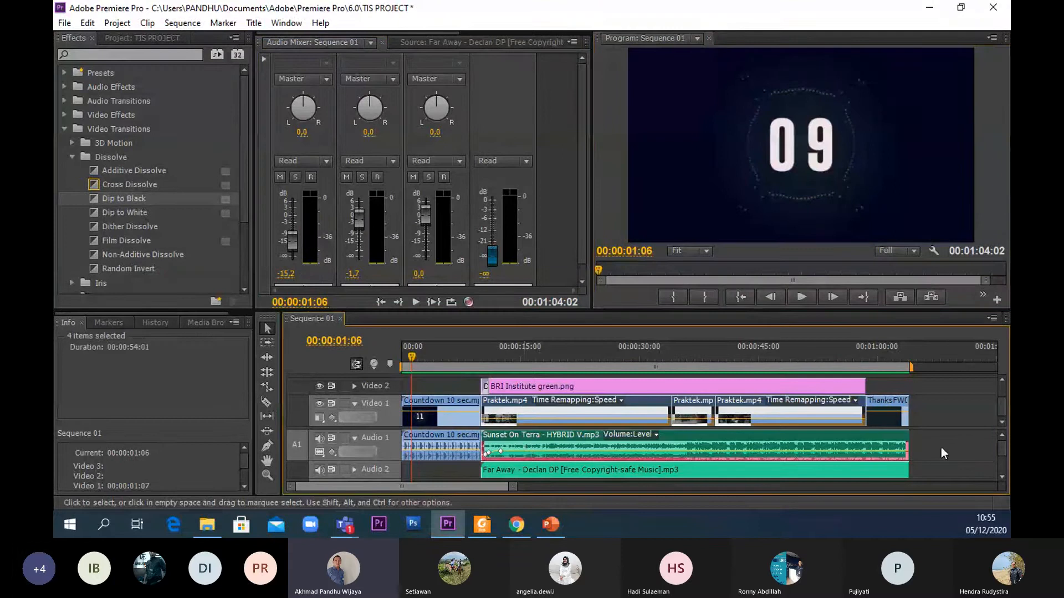
{"action": "left_click", "coordinate": [941, 447]}
{"action": "left_click", "coordinate": [547, 437]}
{"action": "left_click", "coordinate": [459, 436]}
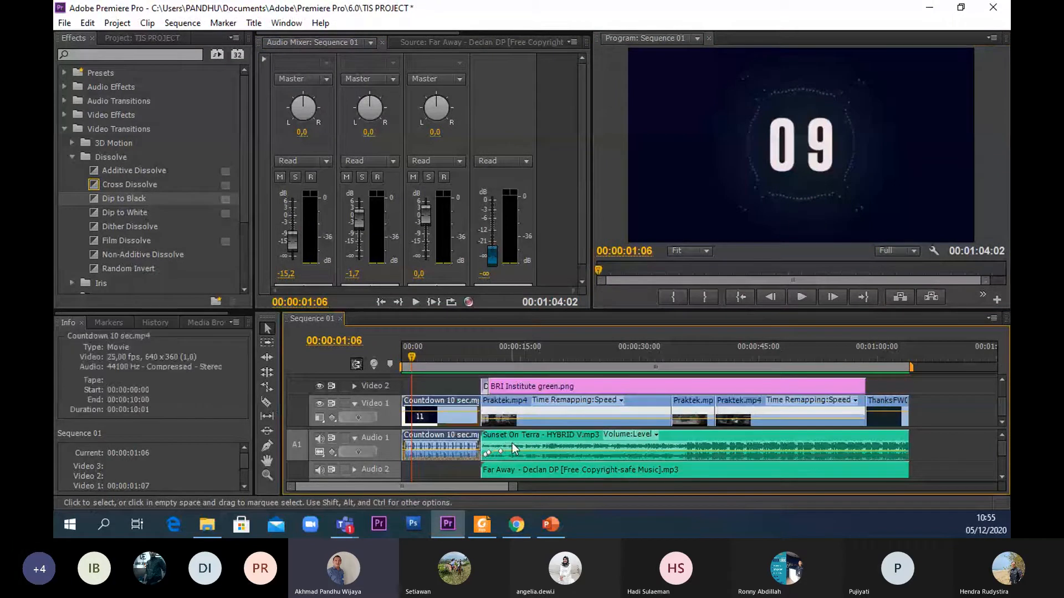
{"action": "left_click", "coordinate": [512, 443]}
{"action": "left_click", "coordinate": [466, 444]}
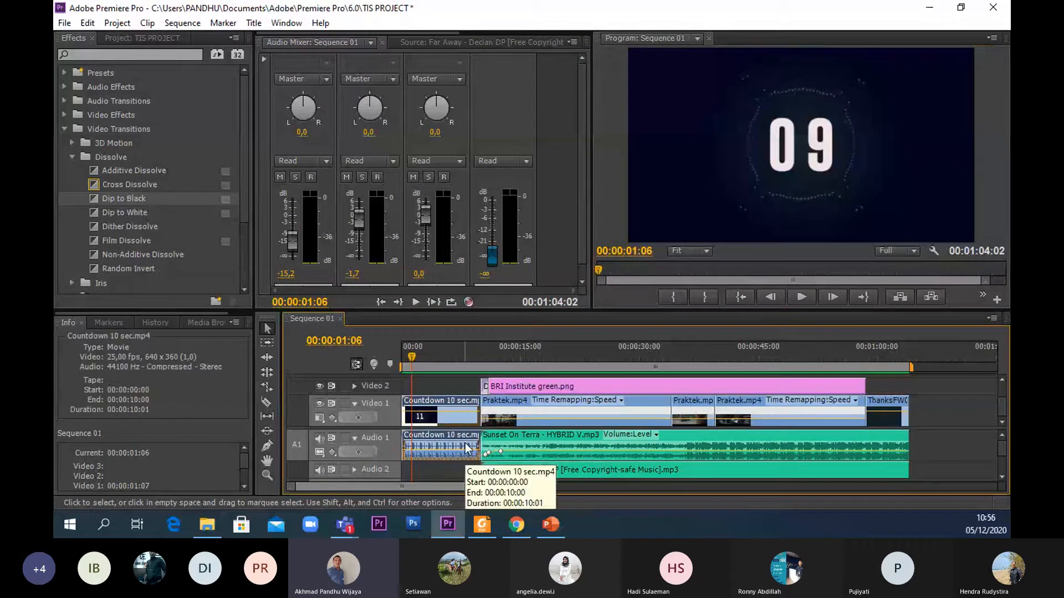
{"action": "left_click", "coordinate": [517, 441]}
{"action": "key", "text": "ctrl+s"}
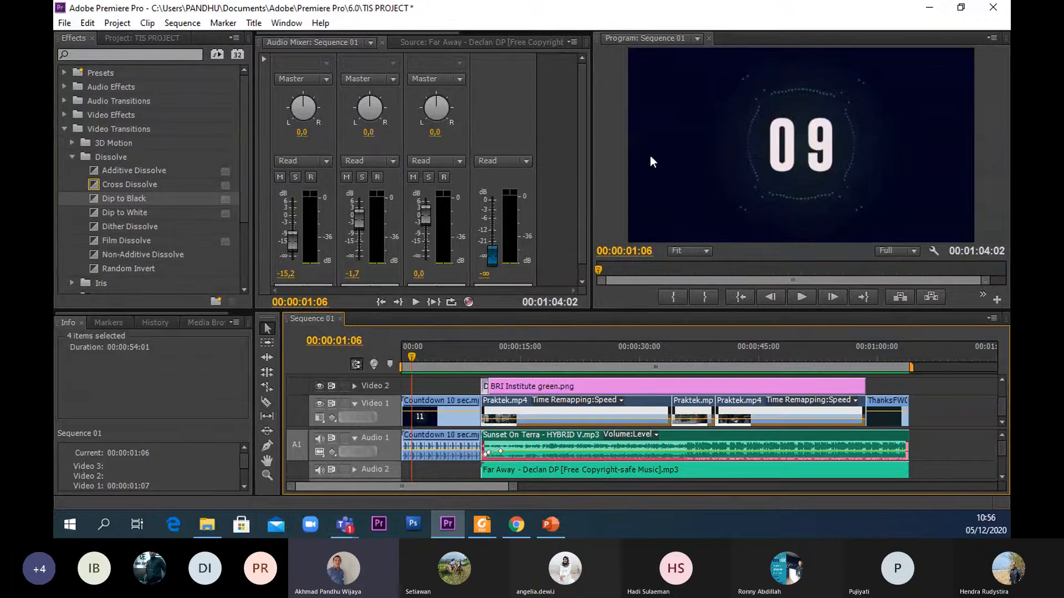
- Set the Master volume to -24.8 dB and select the Countdown 10 sec.mp4 clip on Audio 1
{"action": "left_click_drag", "start_coordinate": [490, 262], "coordinate": [492, 256]}
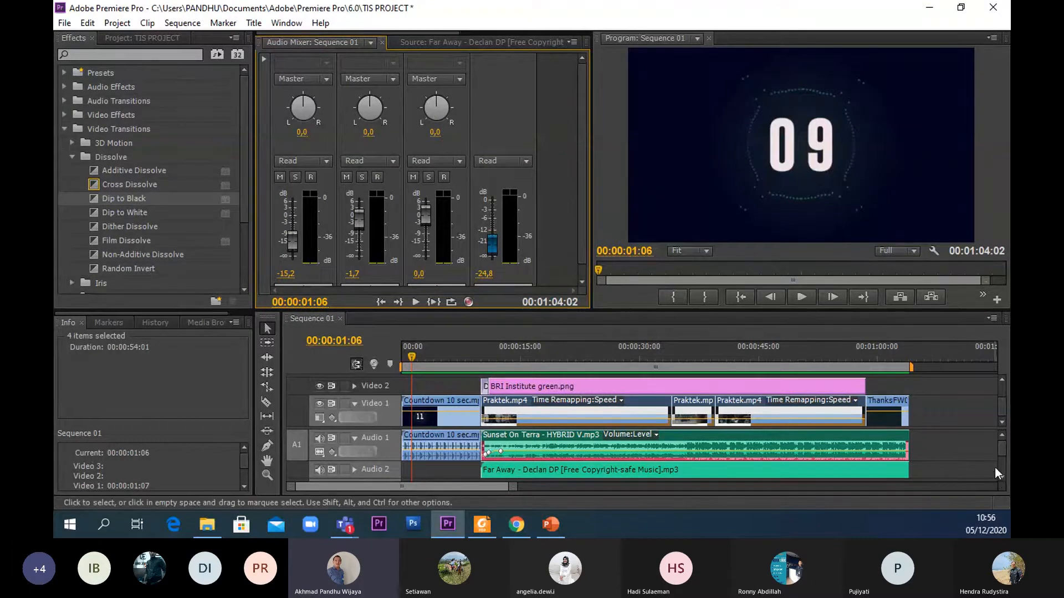
{"action": "left_click", "coordinate": [436, 444]}
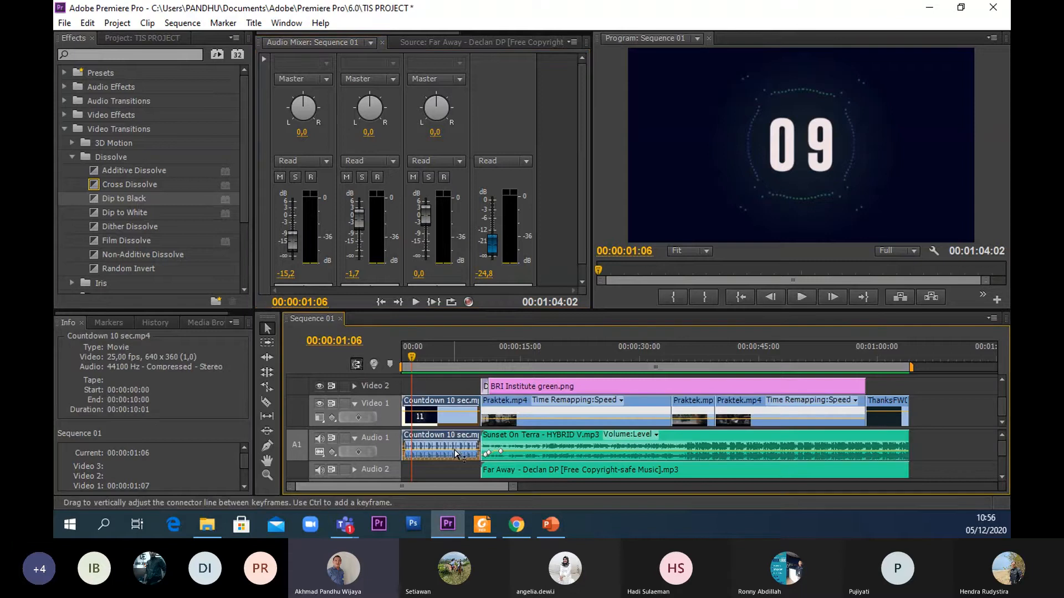
- Examine the Countdown 10 sec.mp4 and Sunset On Terra clips on Audio 1 and the Far Away clip on Audio 2
{"action": "left_click", "coordinate": [623, 447]}
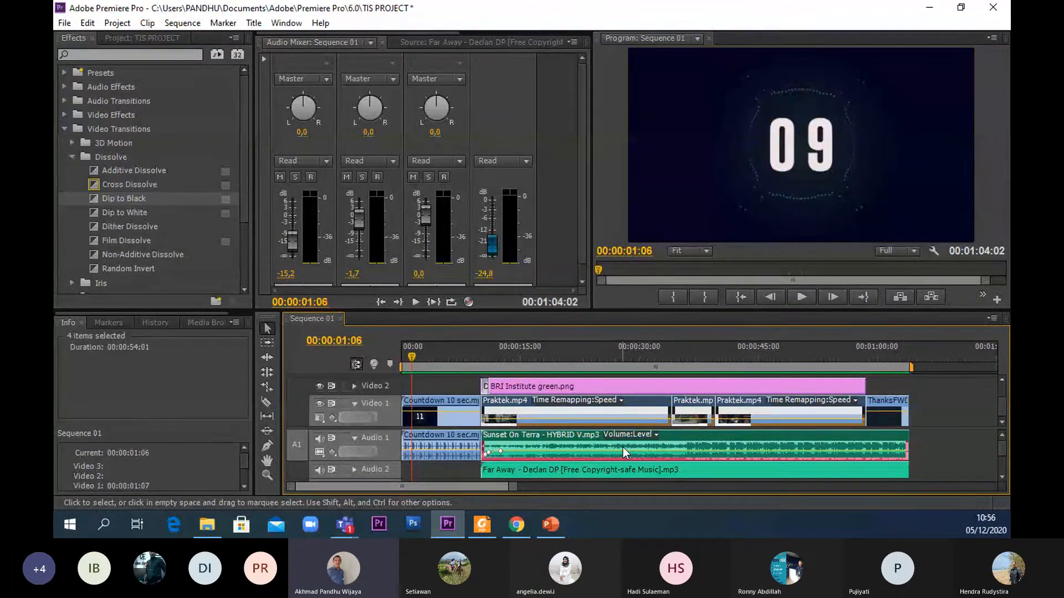
{"action": "left_click_drag", "start_coordinate": [509, 488], "coordinate": [442, 488]}
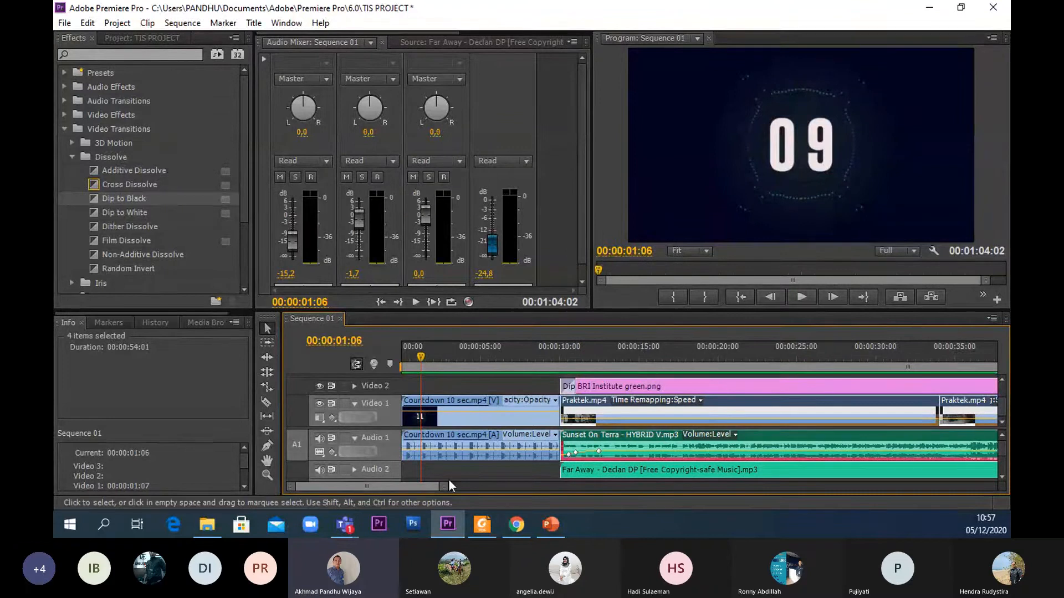
{"action": "left_click", "coordinate": [512, 455]}
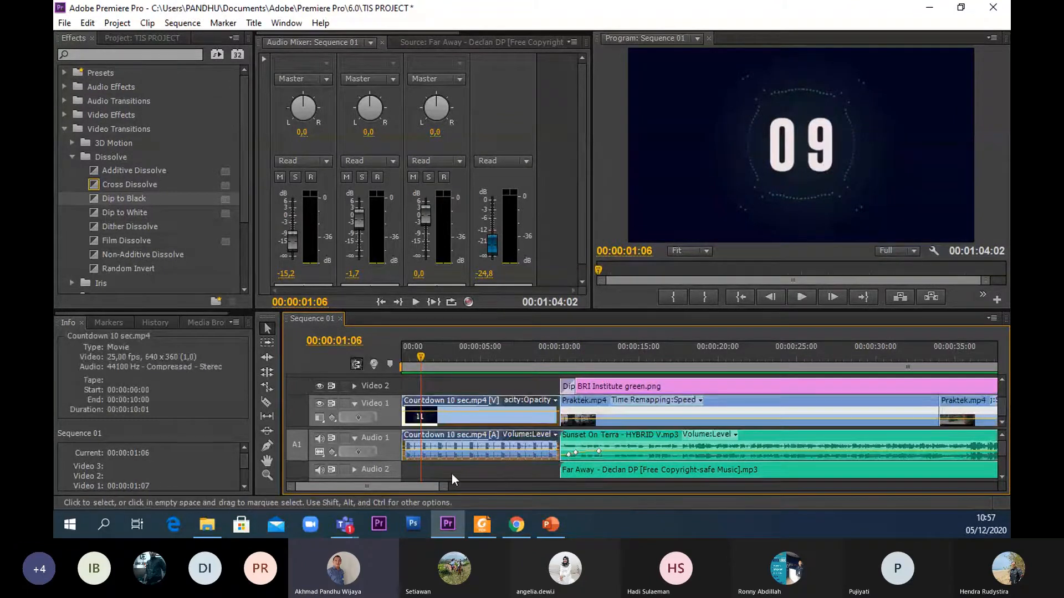
{"action": "left_click", "coordinate": [588, 471]}
{"action": "right_click", "coordinate": [513, 440]}
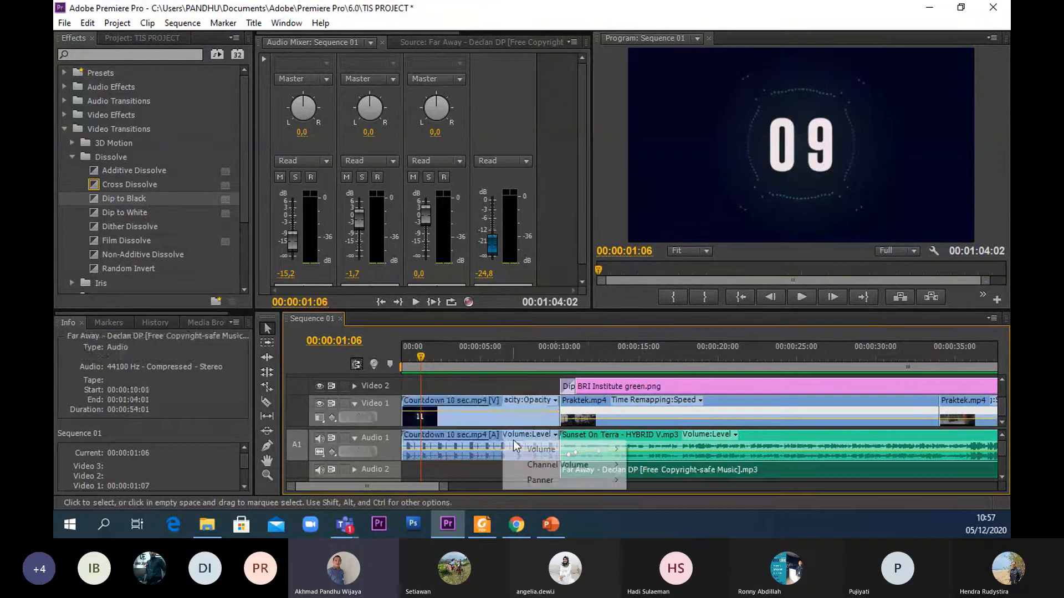
{"action": "left_click", "coordinate": [462, 440]}
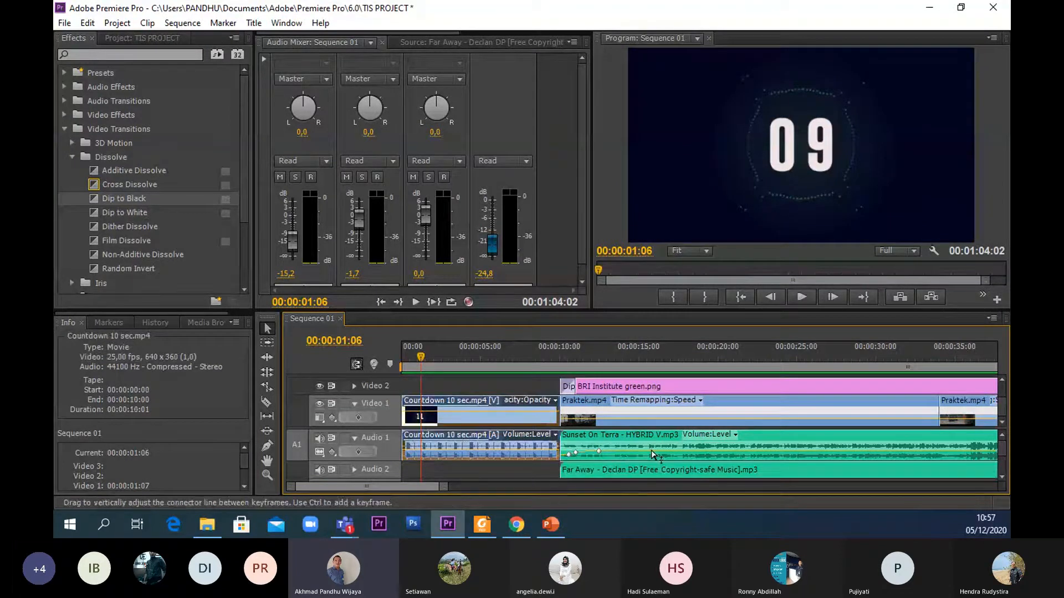
{"action": "left_click", "coordinate": [677, 445], "text": "shift"}
{"action": "left_click_drag", "start_coordinate": [418, 489], "coordinate": [463, 488]}
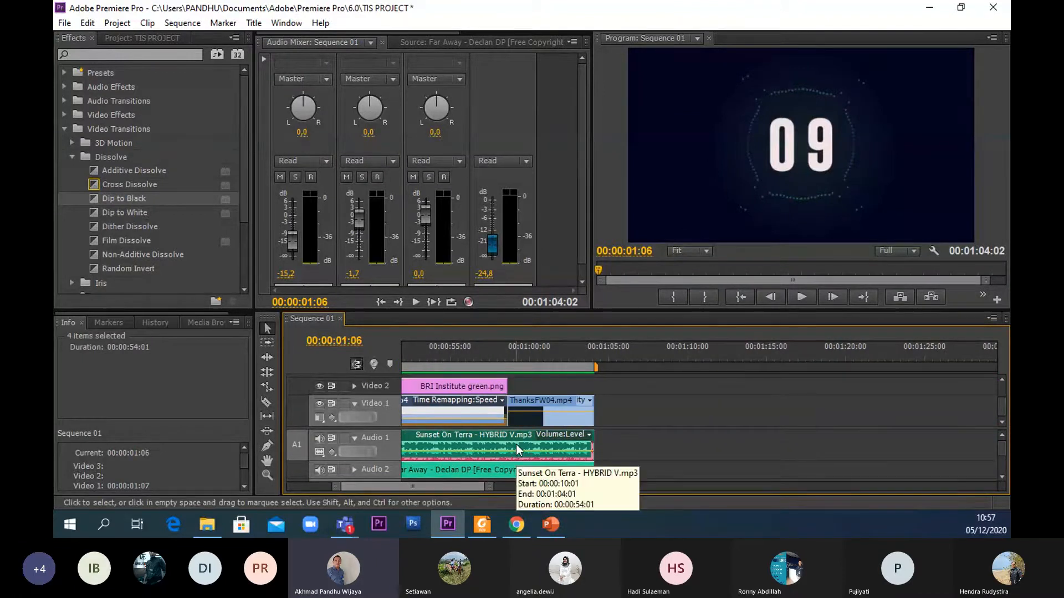
- Delete the Far Away - Declan DP music clip from Audio 2
{"action": "left_click_drag", "start_coordinate": [487, 488], "coordinate": [435, 490]}
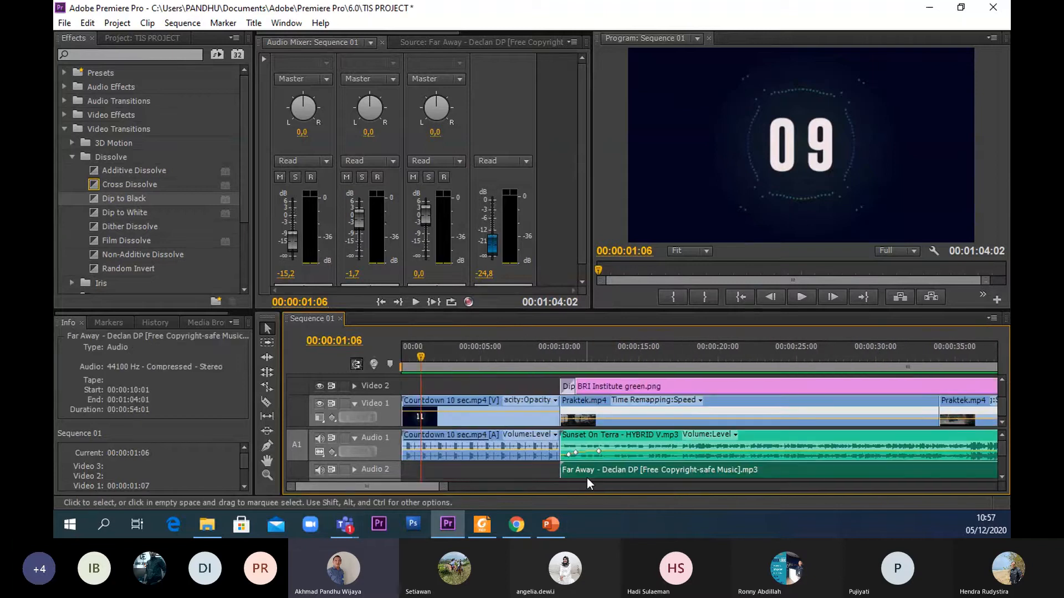
{"action": "key", "text": "Delete"}
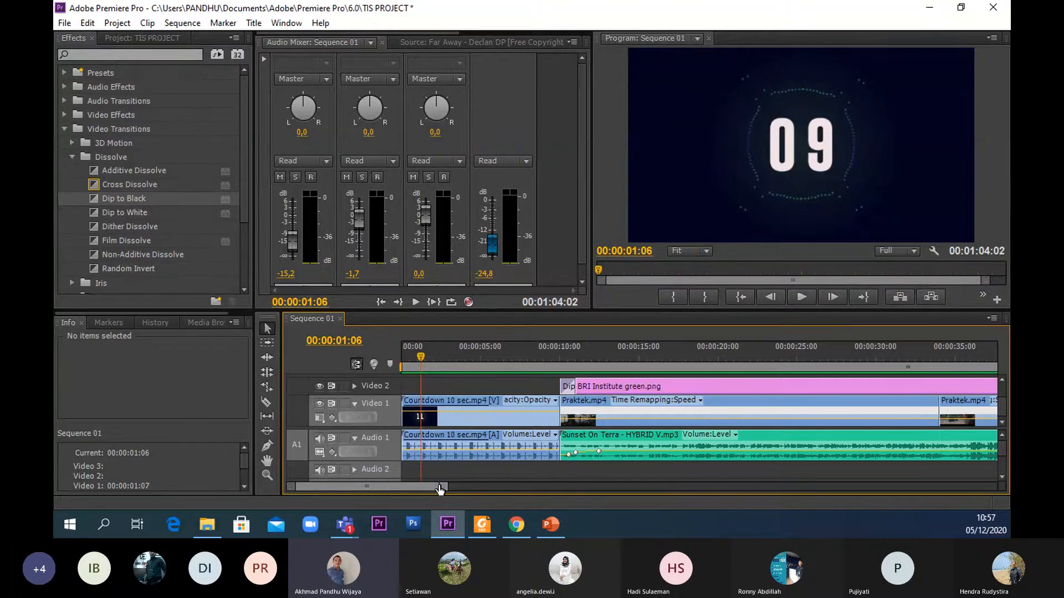
{"action": "left_click_drag", "start_coordinate": [440, 489], "coordinate": [528, 499]}
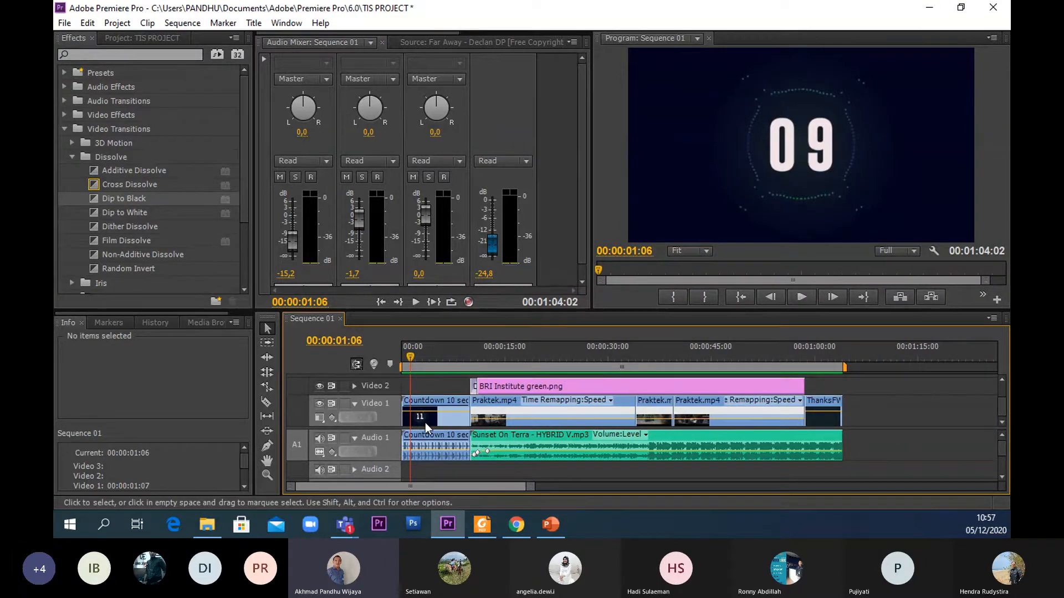
- Open Voice Recorder, start playing the sequence, and move the recorder window aside before minimizing it
{"action": "left_click", "coordinate": [317, 439]}
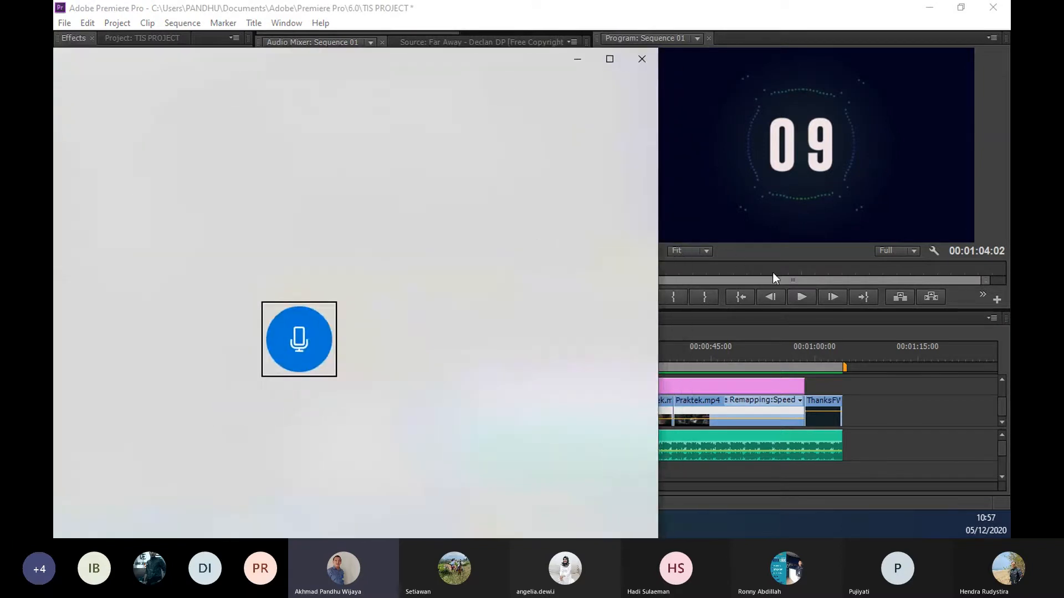
{"action": "left_click", "coordinate": [793, 294]}
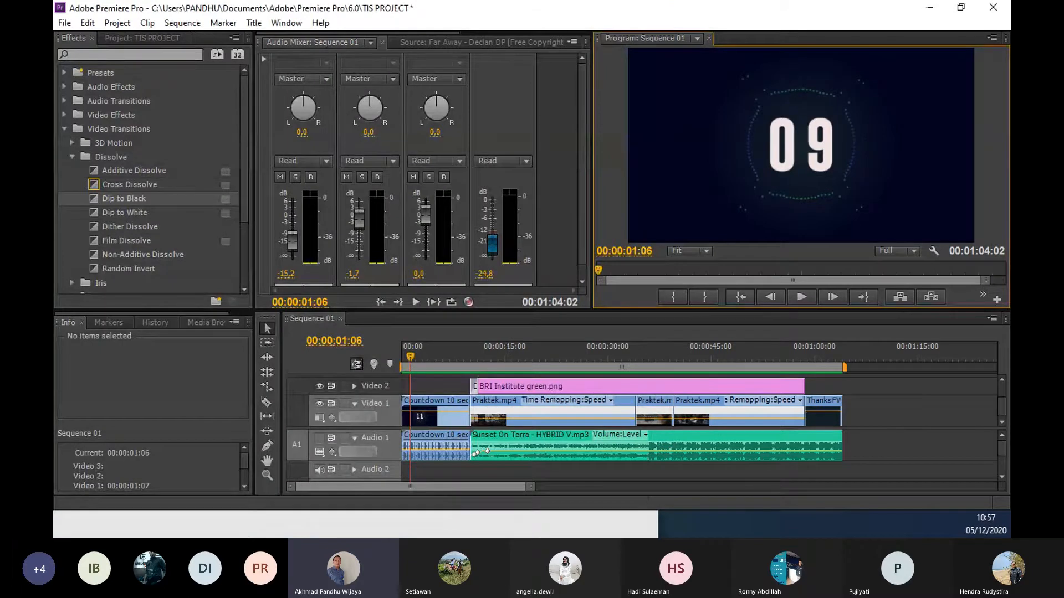
{"action": "left_click", "coordinate": [801, 297]}
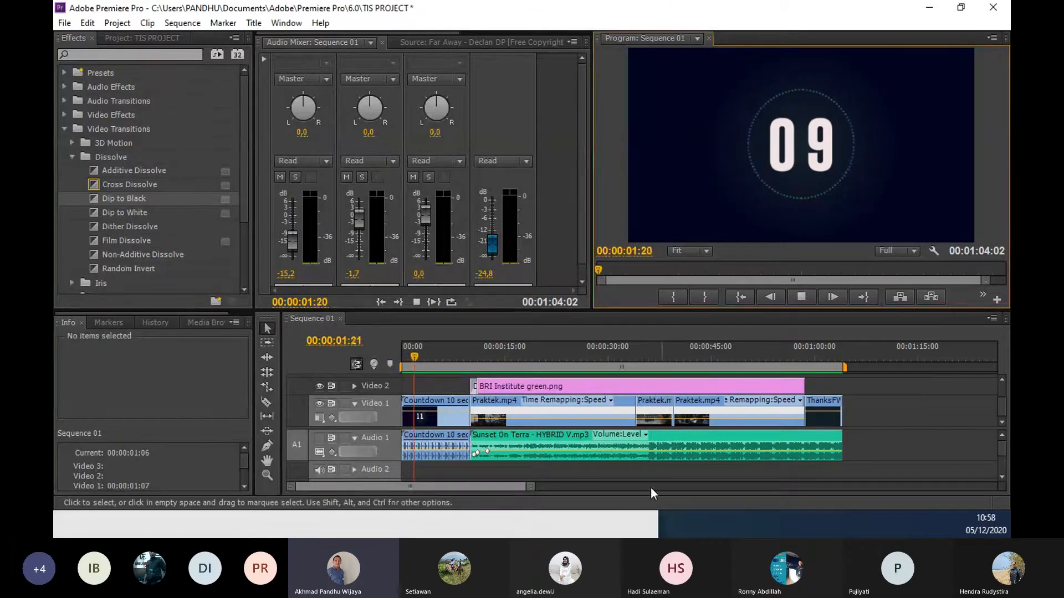
{"action": "left_click", "coordinate": [531, 516]}
{"action": "left_click_drag", "start_coordinate": [496, 58], "coordinate": [413, 65]}
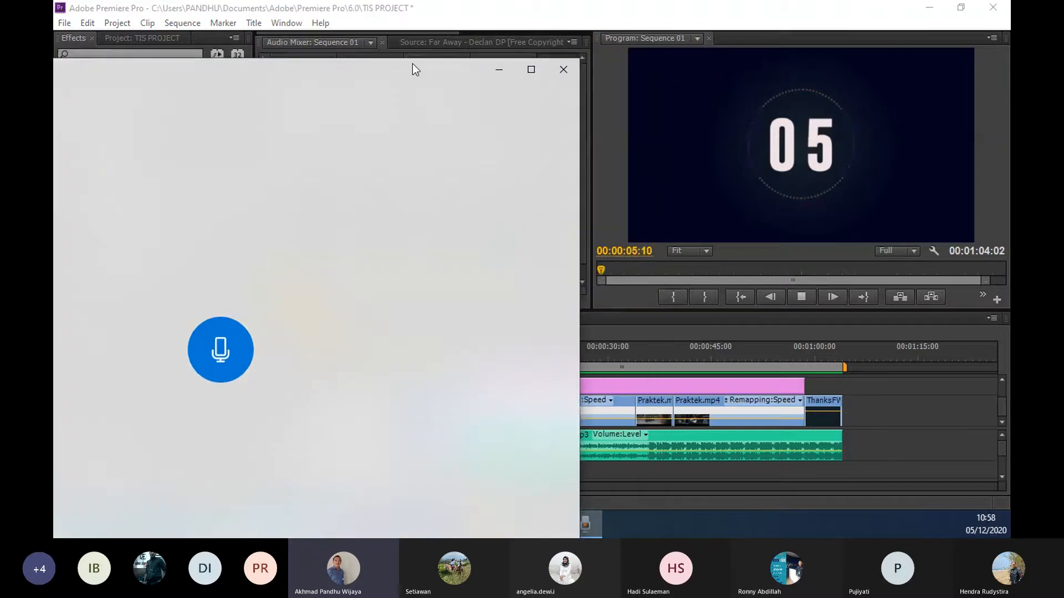
{"action": "left_click", "coordinate": [498, 69]}
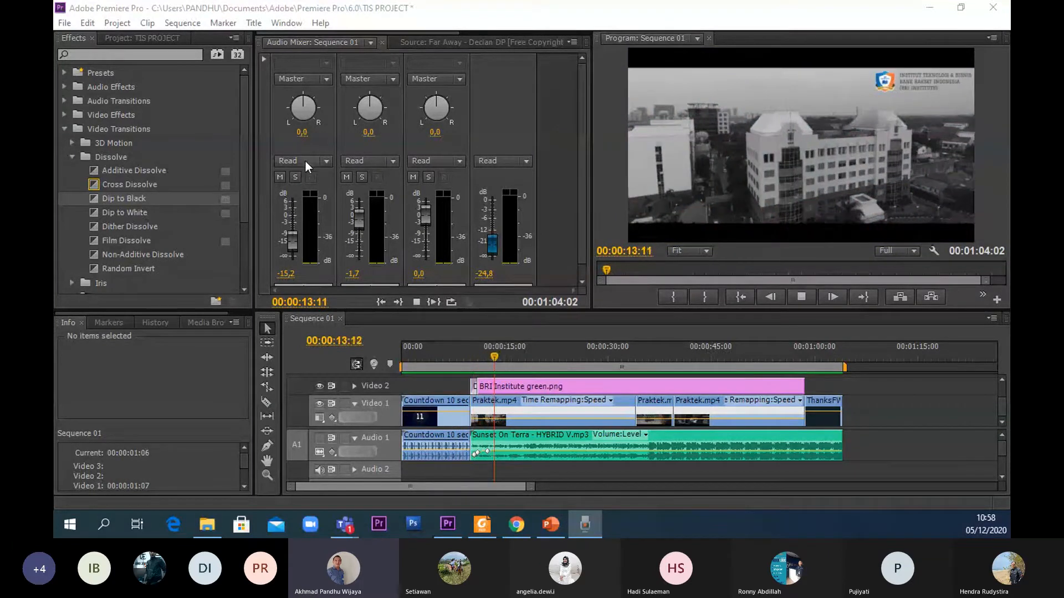
- Play the sequence from 00:00:11:23 to 00:00:40:18 while recording the voice-over
{"action": "left_click", "coordinate": [482, 363]}
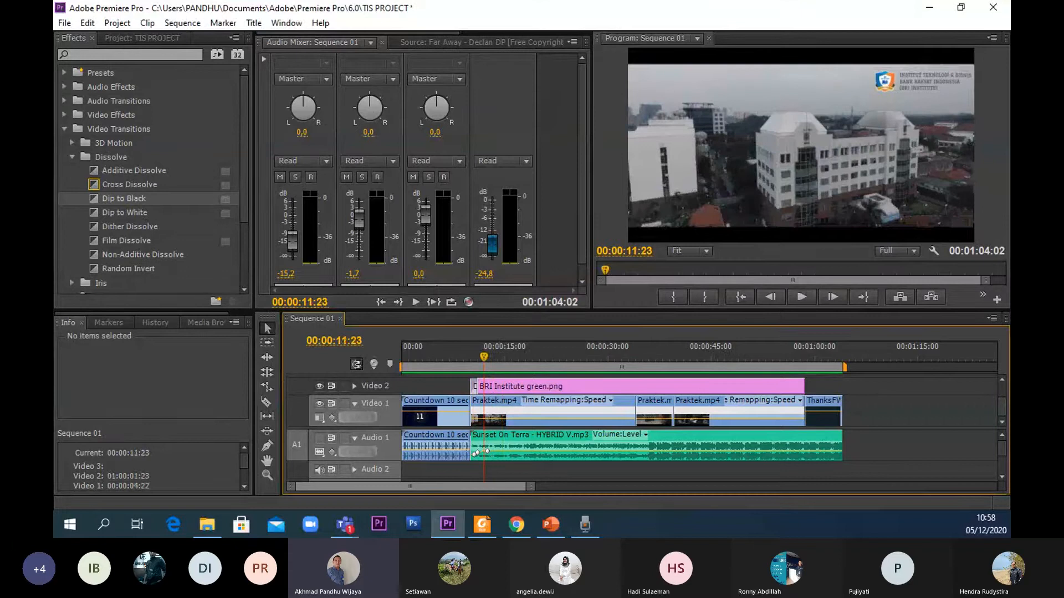
{"action": "left_click", "coordinate": [801, 297]}
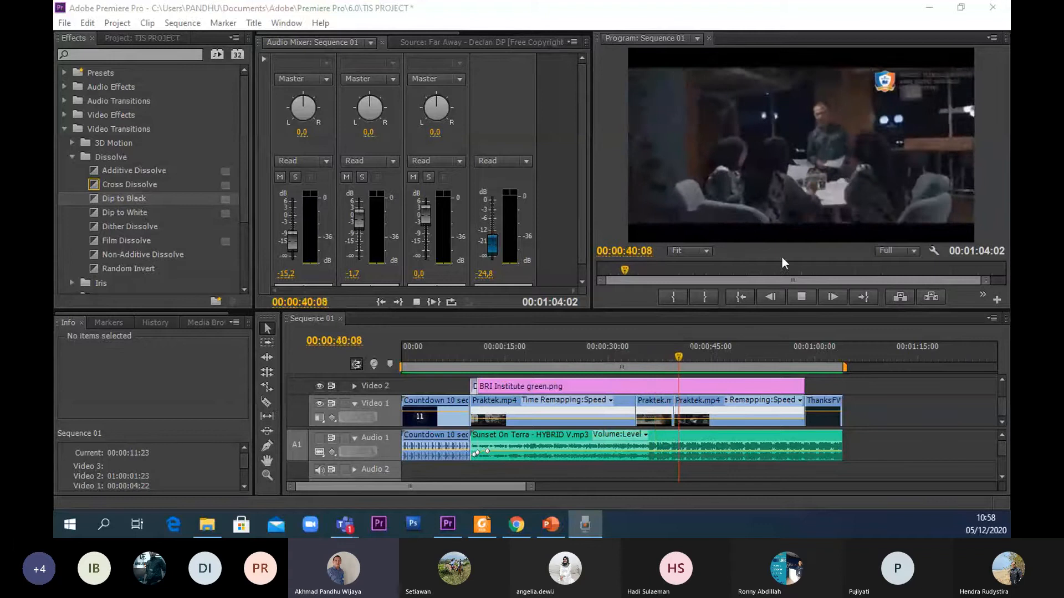
{"action": "left_click", "coordinate": [802, 298]}
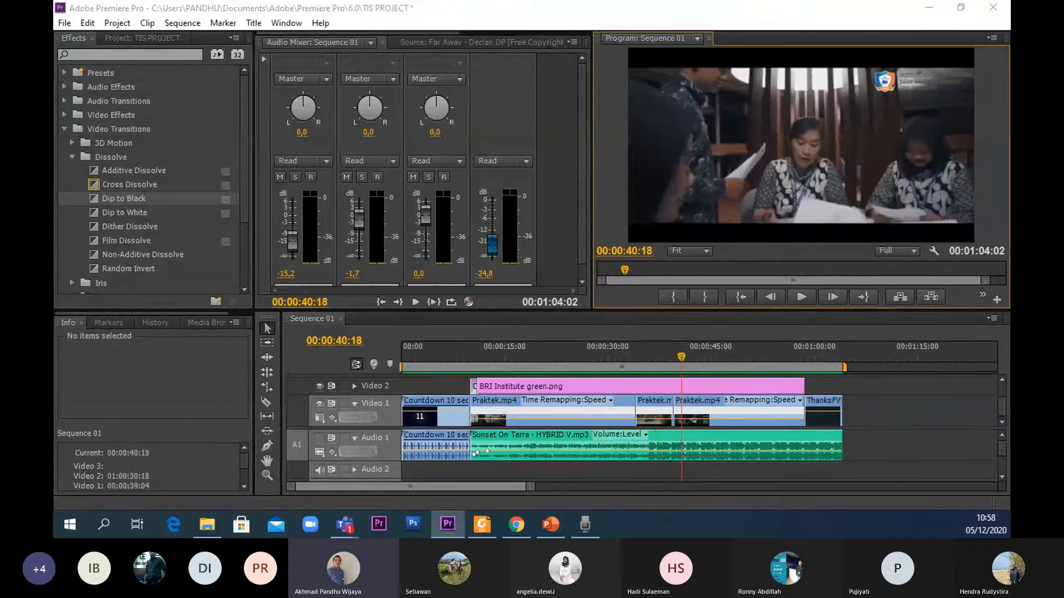
- Switch to Voice Recorder, play the first 5 seconds of the new recording, and move its window out of view
{"action": "left_click_drag", "start_coordinate": [54, 83], "coordinate": [523, 52]}
{"action": "left_click", "coordinate": [723, 351]}
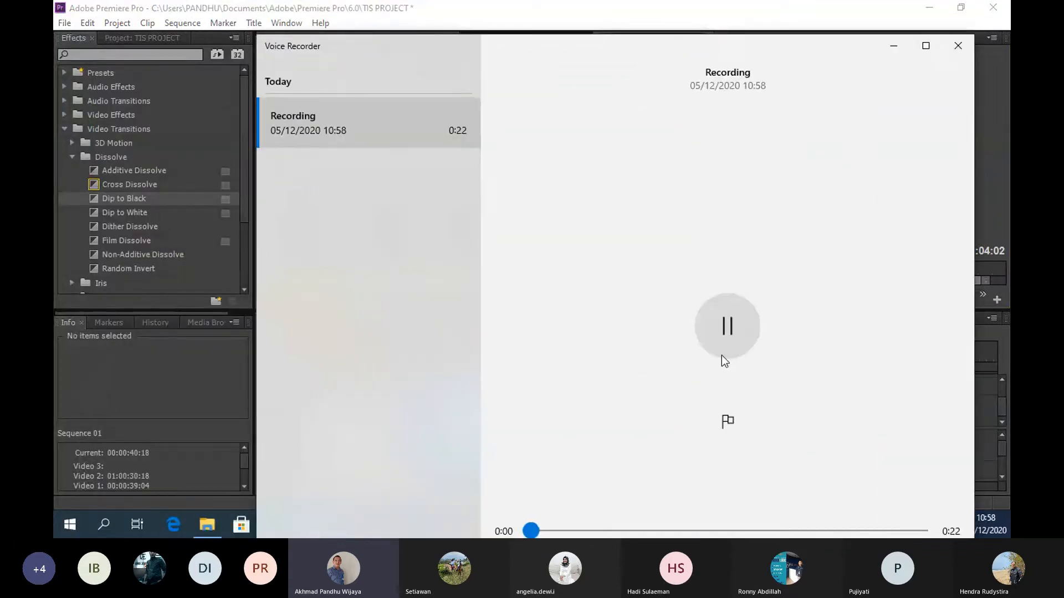
{"action": "left_click", "coordinate": [726, 339]}
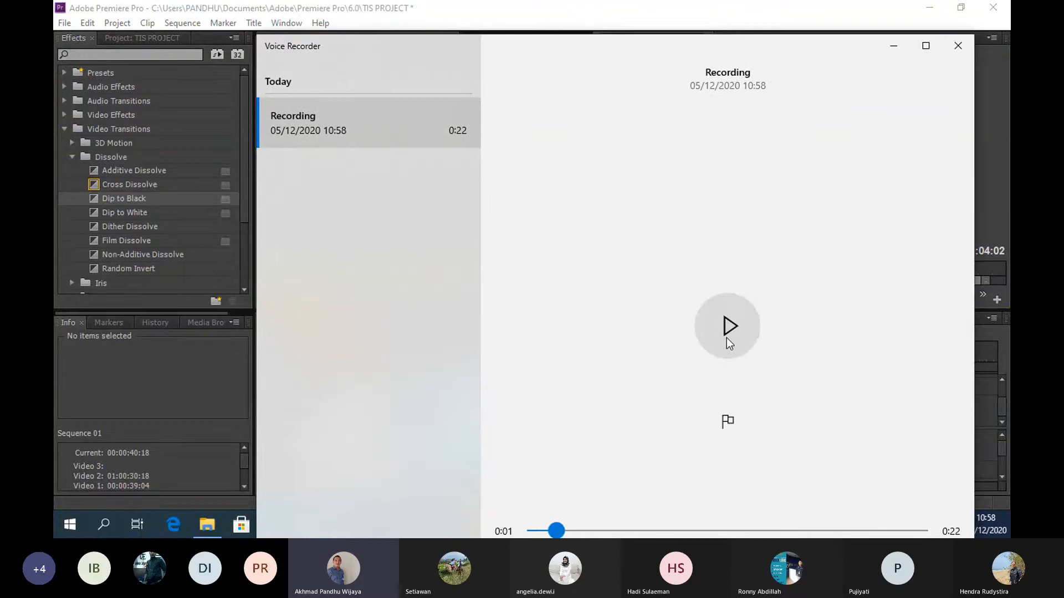
{"action": "left_click", "coordinate": [726, 338]}
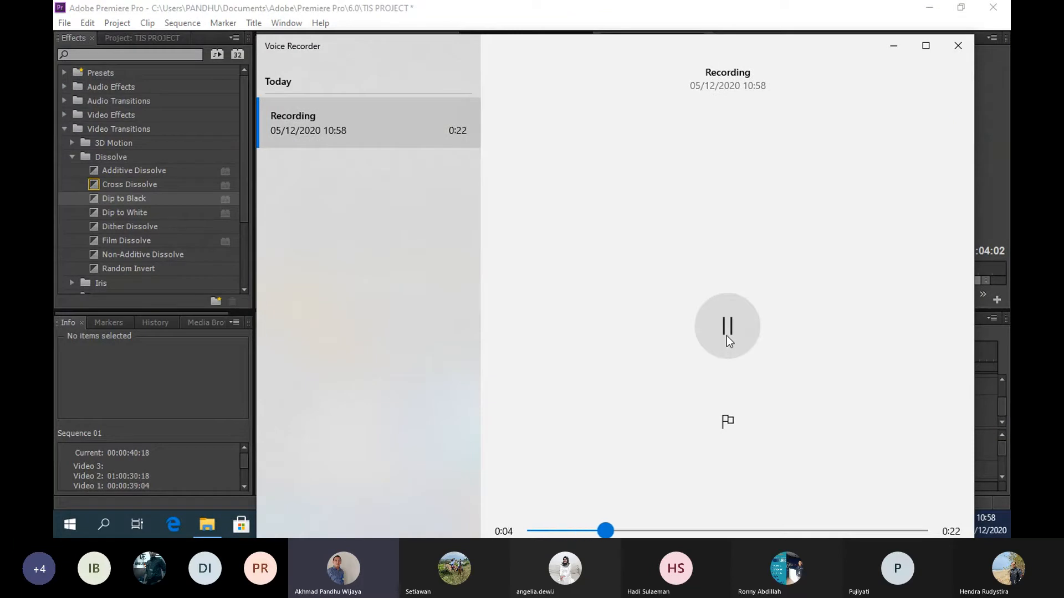
{"action": "left_click", "coordinate": [727, 335]}
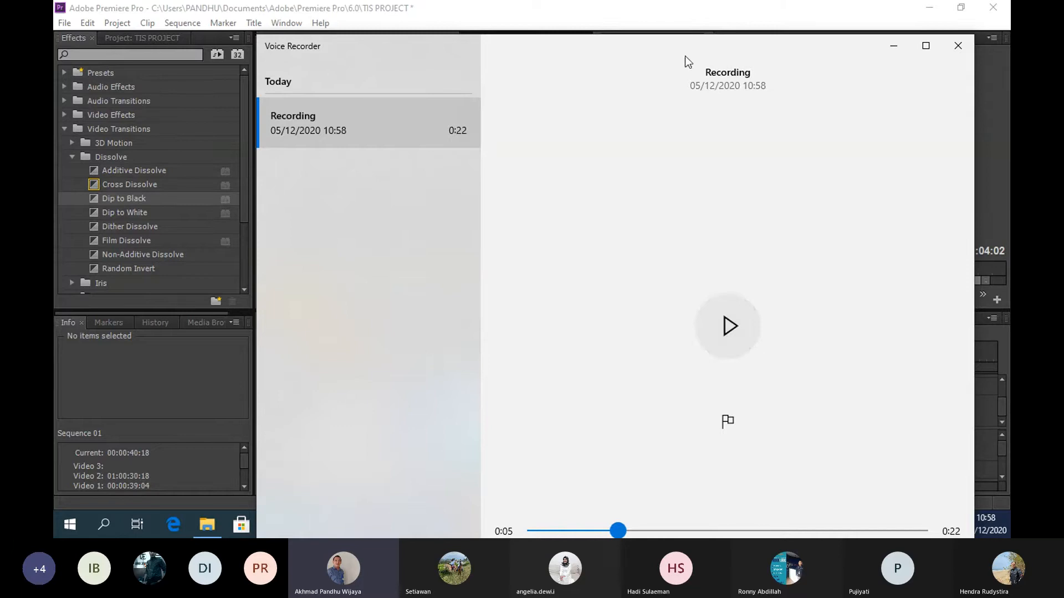
{"action": "left_click_drag", "start_coordinate": [684, 49], "coordinate": [0, 75]}
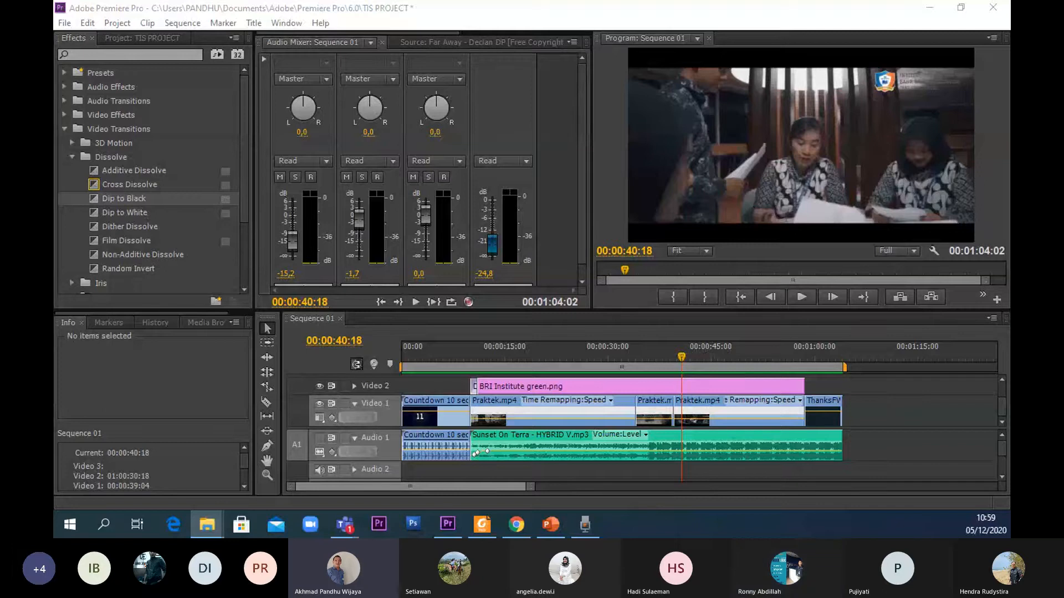
- In File Explorer, go to the Project 1 Multimedia folder on drive E: under DOSEN, KBM, 2020_2021 Gasal, Multimedia
{"action": "left_click_drag", "start_coordinate": [55, 201], "coordinate": [640, 149]}
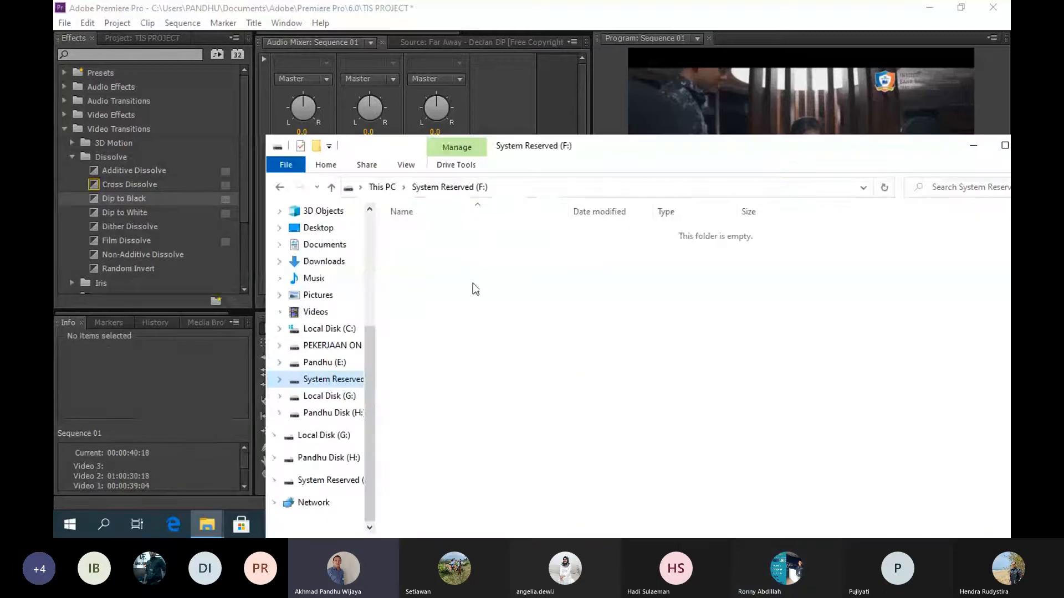
{"action": "left_click", "coordinate": [324, 363]}
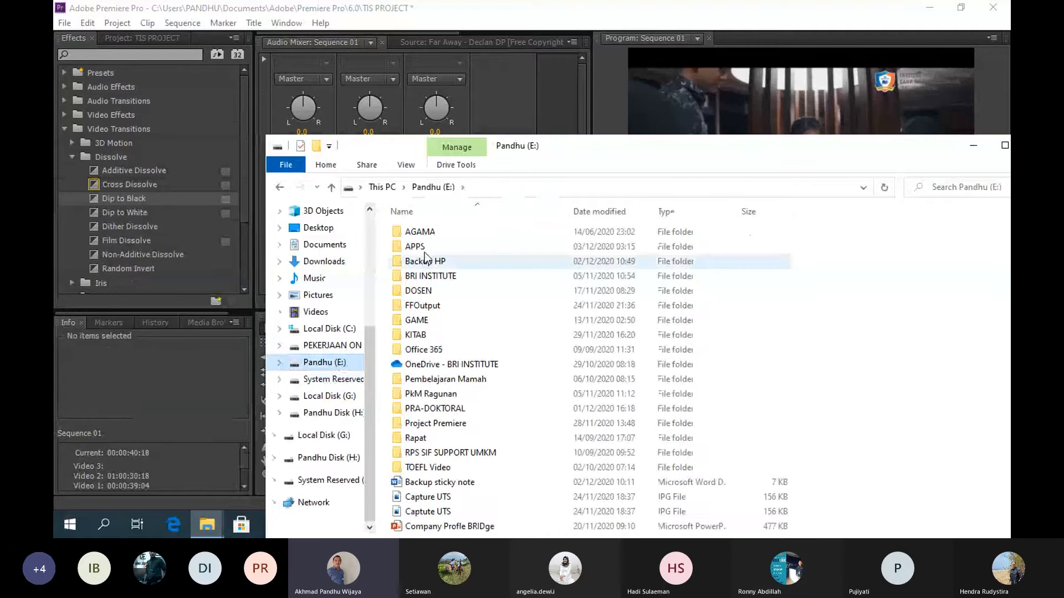
{"action": "double_click", "coordinate": [431, 294]}
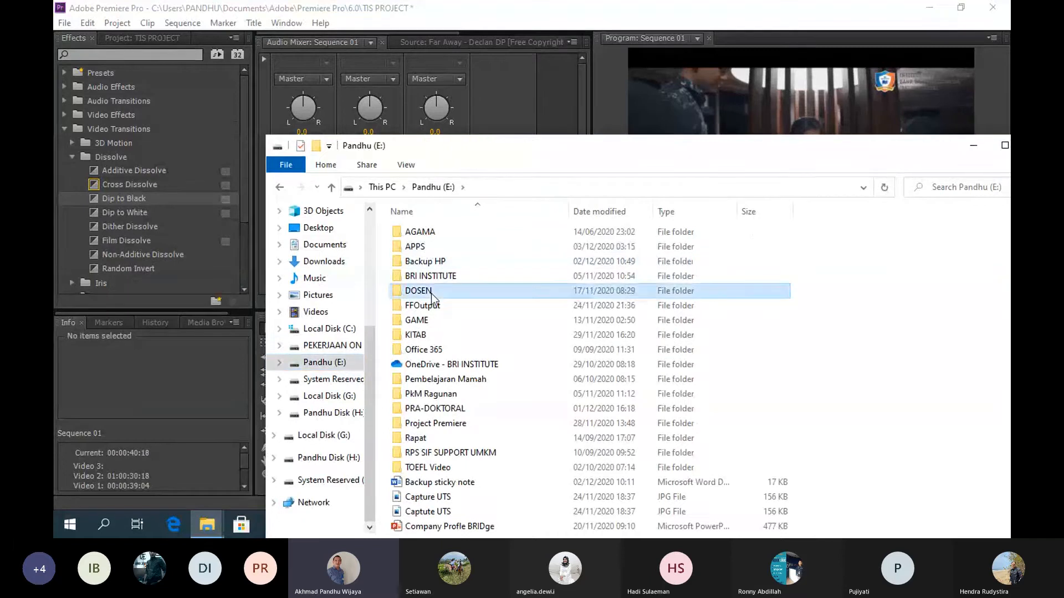
{"action": "double_click", "coordinate": [419, 247]}
{"action": "double_click", "coordinate": [418, 246]}
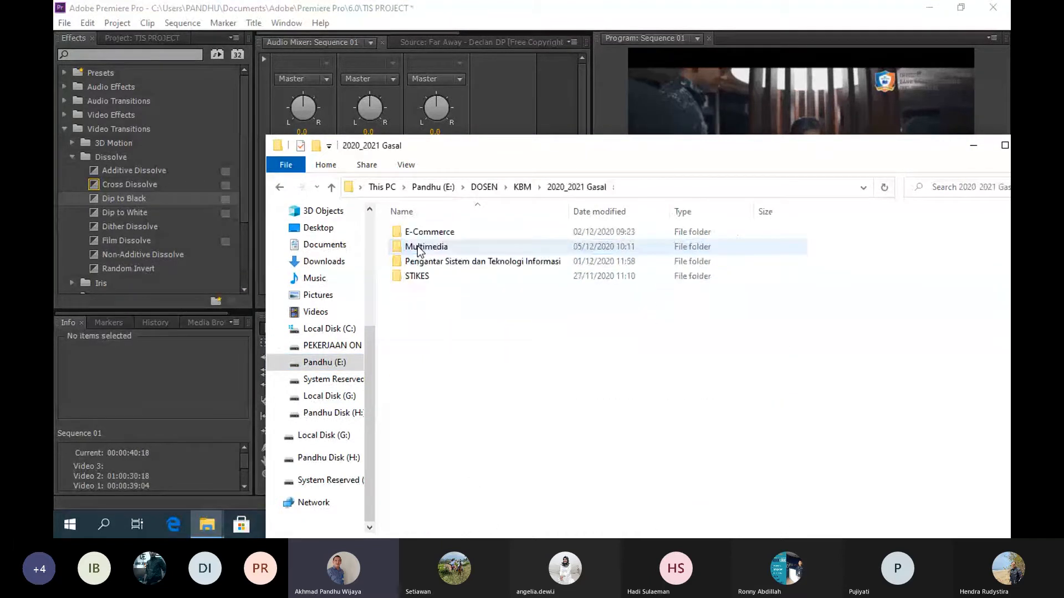
{"action": "double_click", "coordinate": [418, 246]}
{"action": "double_click", "coordinate": [418, 263]}
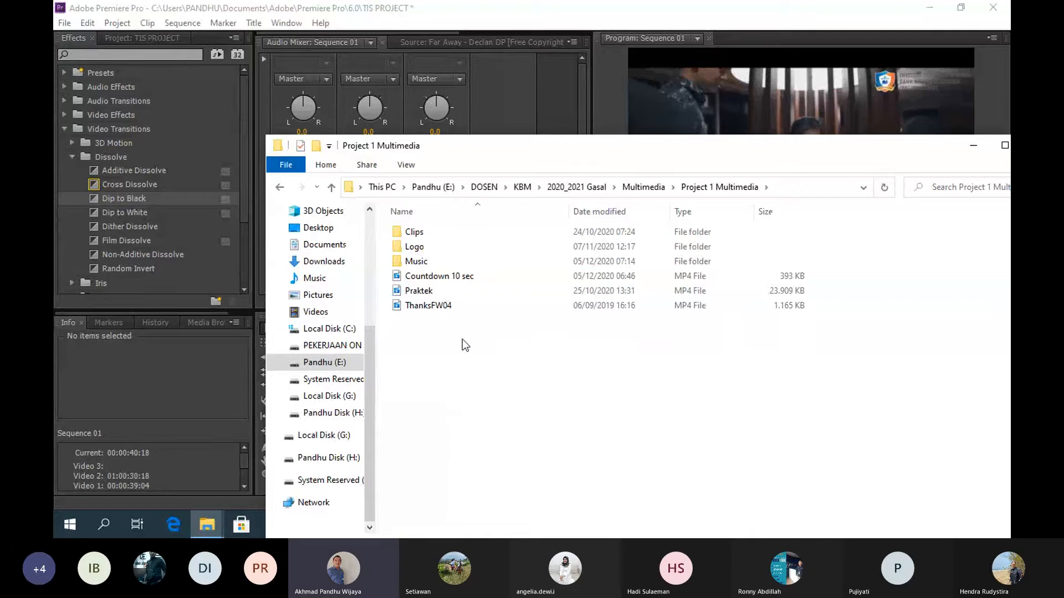
- Back in Premiere Pro, browse the Project 1 Multimedia media folder and load Recording.m4a for source preview
{"action": "left_click", "coordinate": [204, 323]}
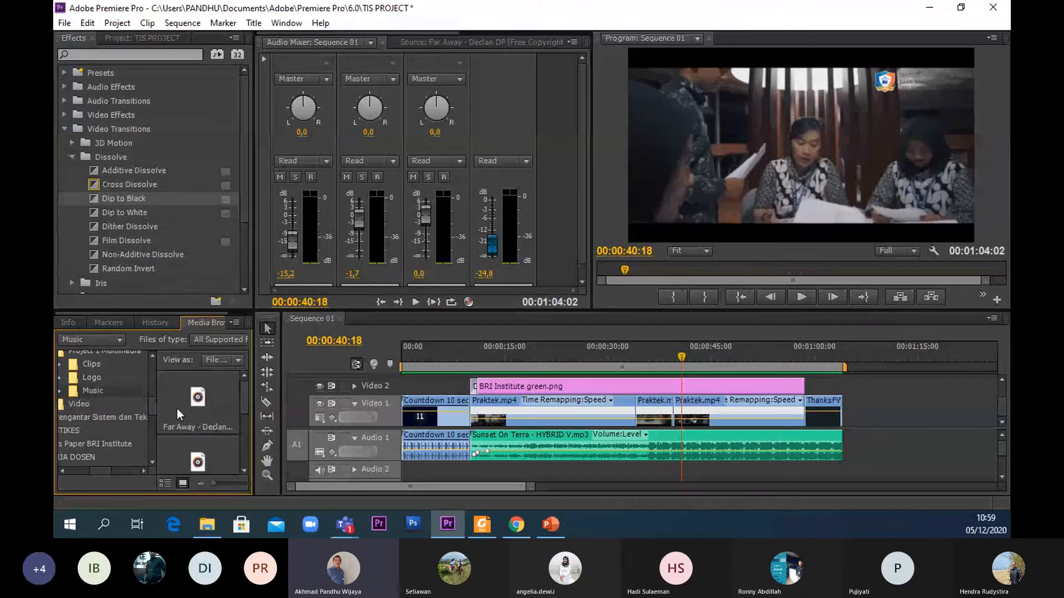
{"action": "left_click_drag", "start_coordinate": [242, 394], "coordinate": [238, 460]}
{"action": "left_click", "coordinate": [104, 353]}
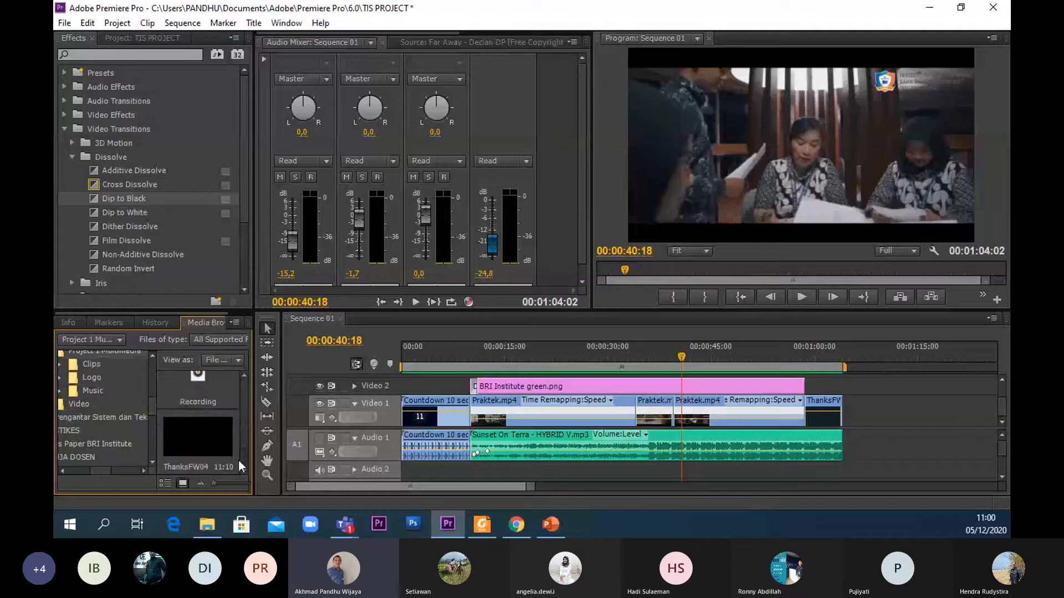
{"action": "double_click", "coordinate": [198, 390]}
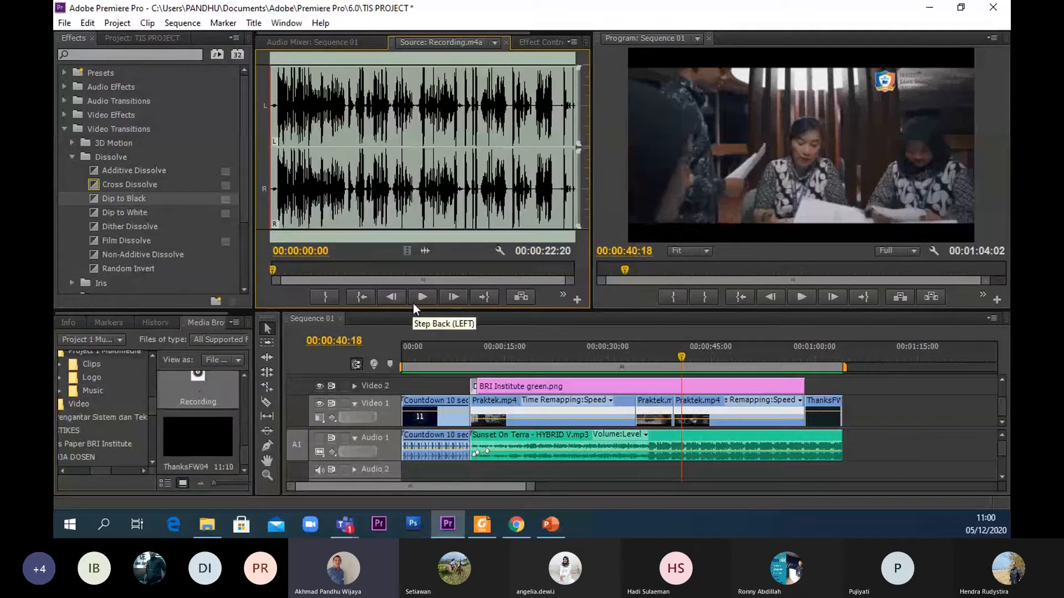
- Play the Recording.m4a source and mark its Out point at 00:00:10:20
{"action": "left_click", "coordinate": [420, 301]}
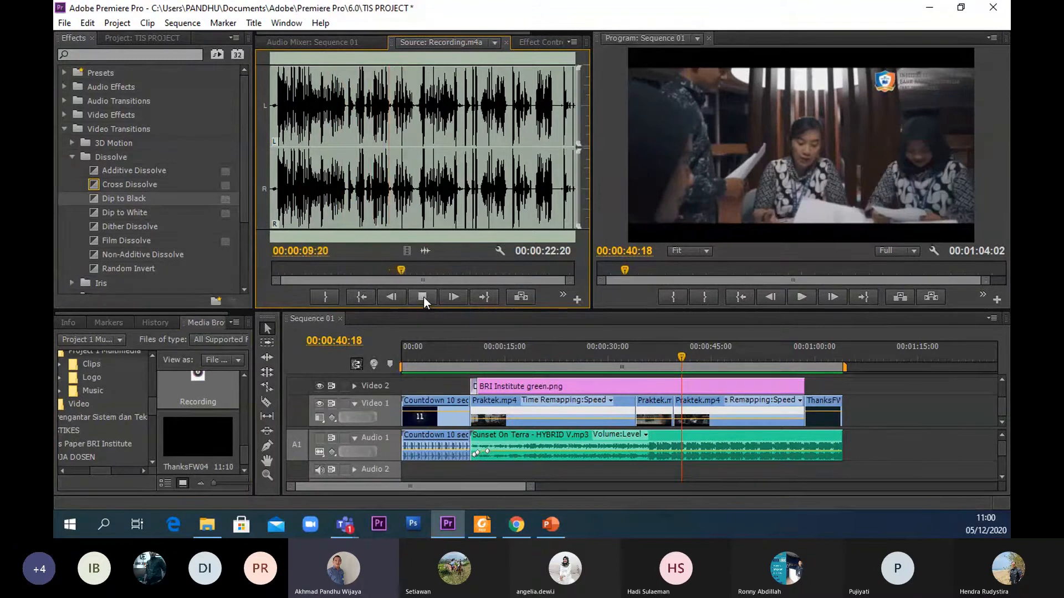
{"action": "left_click", "coordinate": [423, 297]}
{"action": "left_click", "coordinate": [327, 296]}
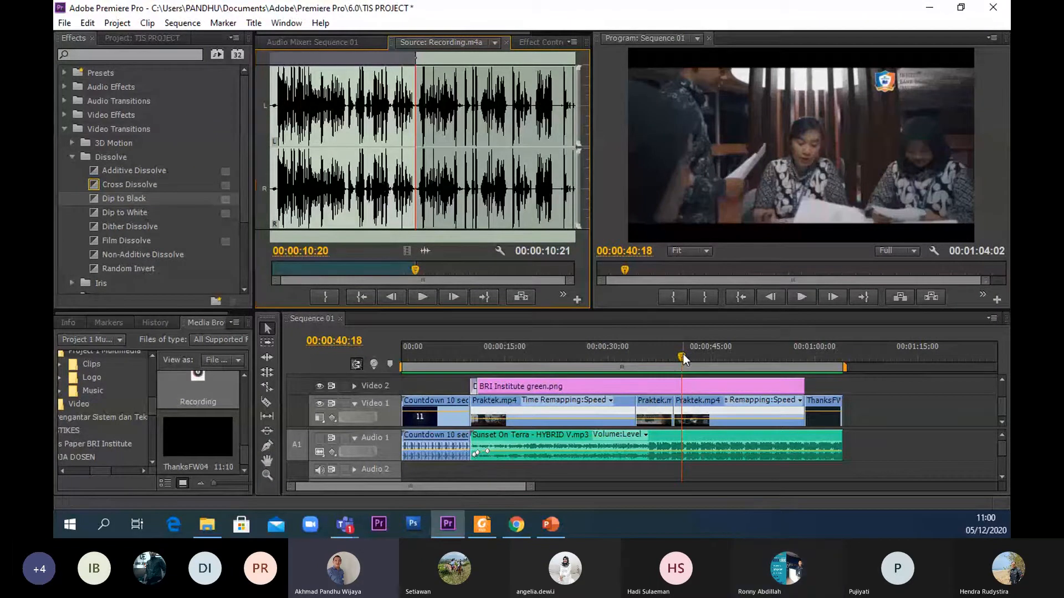
- Place the marked part of Recording.m4a on Audio 2 at 00:00:14:22 and start playing the sequence
{"action": "left_click_drag", "start_coordinate": [683, 354], "coordinate": [568, 355]}
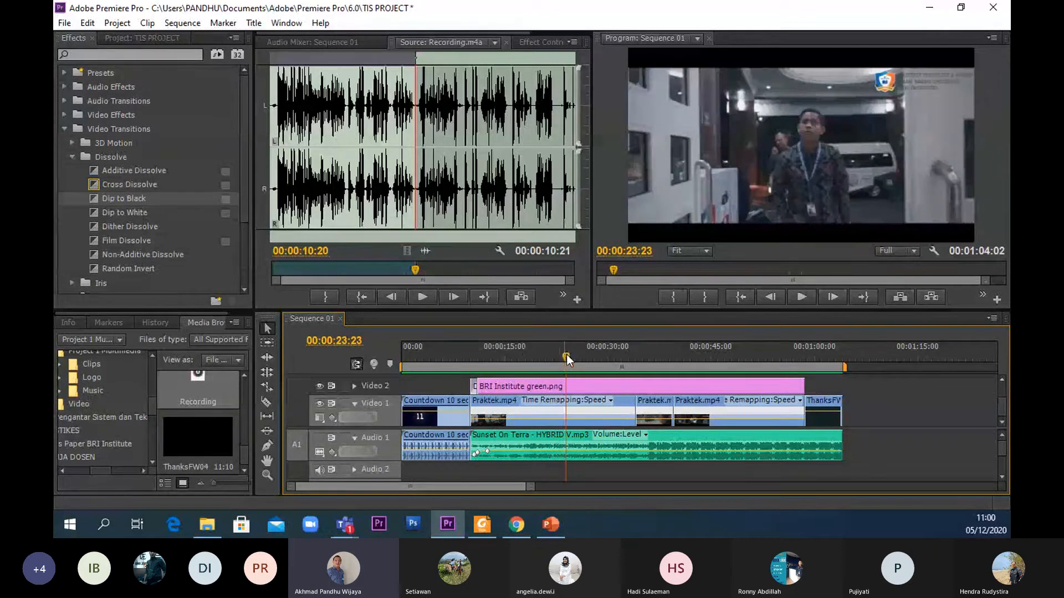
{"action": "left_click_drag", "start_coordinate": [566, 354], "coordinate": [506, 361]}
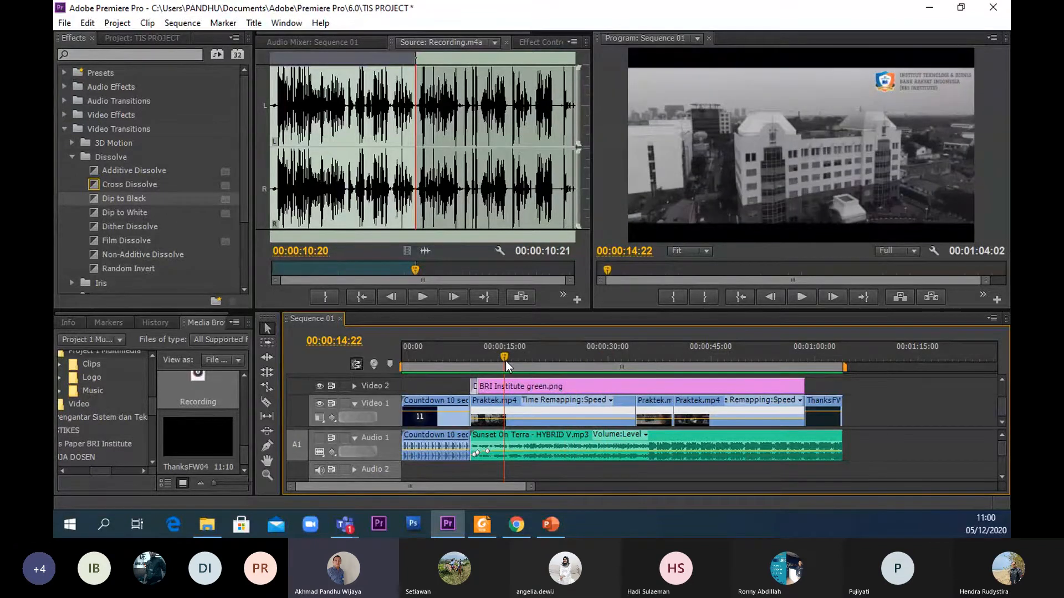
{"action": "left_click_drag", "start_coordinate": [425, 250], "coordinate": [506, 476]}
{"action": "left_click", "coordinate": [804, 300]}
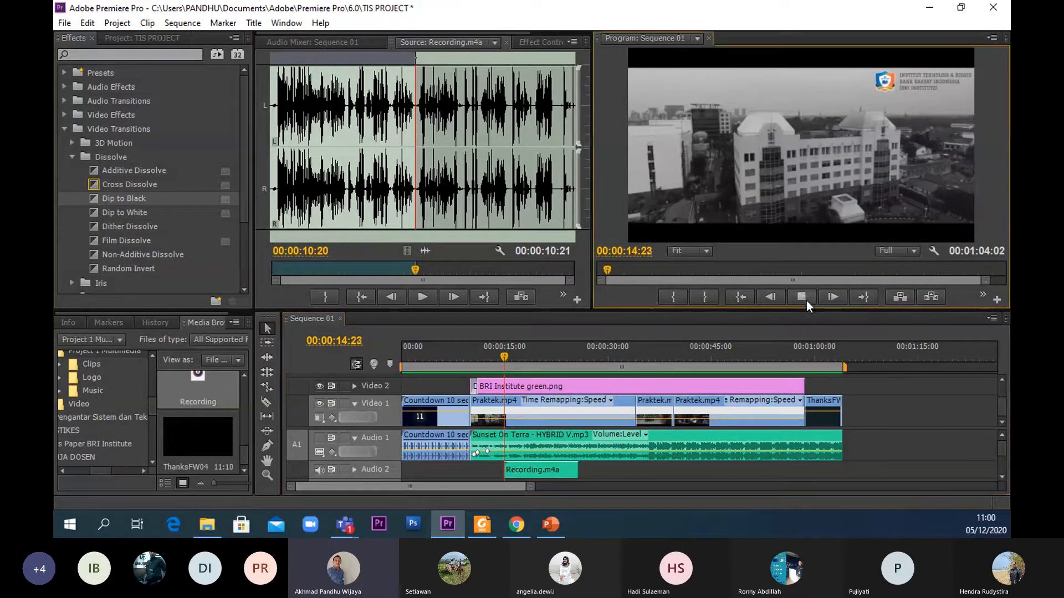
- Stop playback, turn Audio 1's output back on, replay briefly from 00:00:16:11, and return the playhead to the sequence start
{"action": "left_click", "coordinate": [806, 299]}
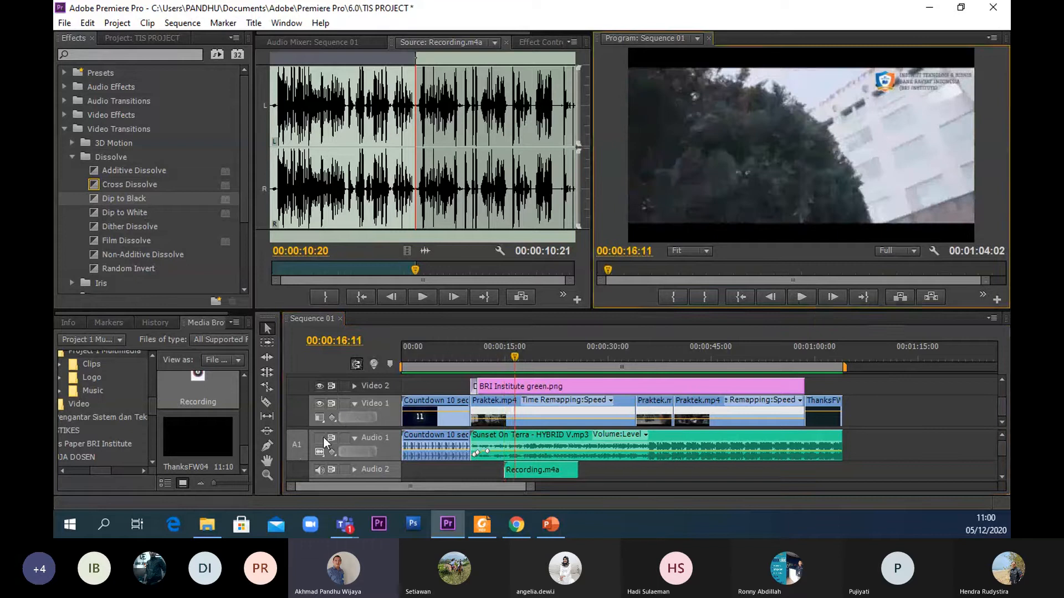
{"action": "left_click", "coordinate": [320, 437]}
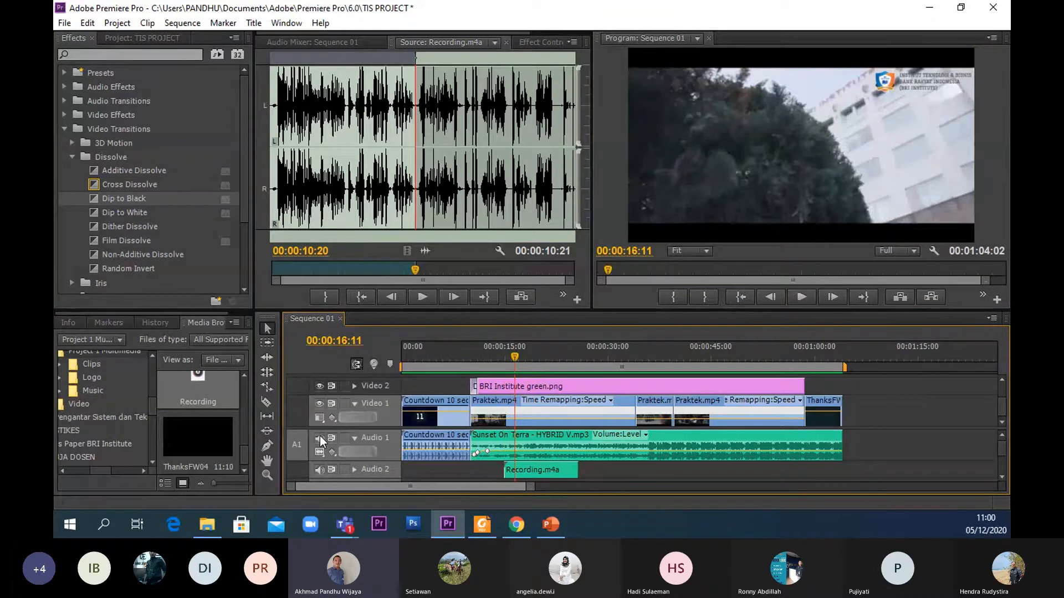
{"action": "left_click", "coordinate": [803, 297]}
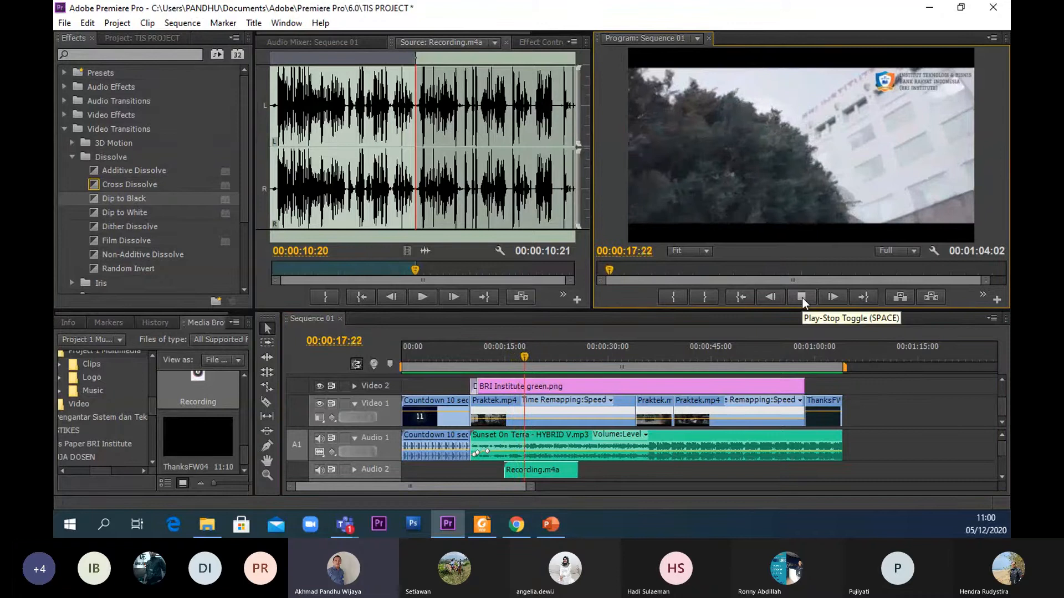
{"action": "left_click", "coordinate": [802, 298]}
{"action": "left_click_drag", "start_coordinate": [530, 357], "coordinate": [375, 293]}
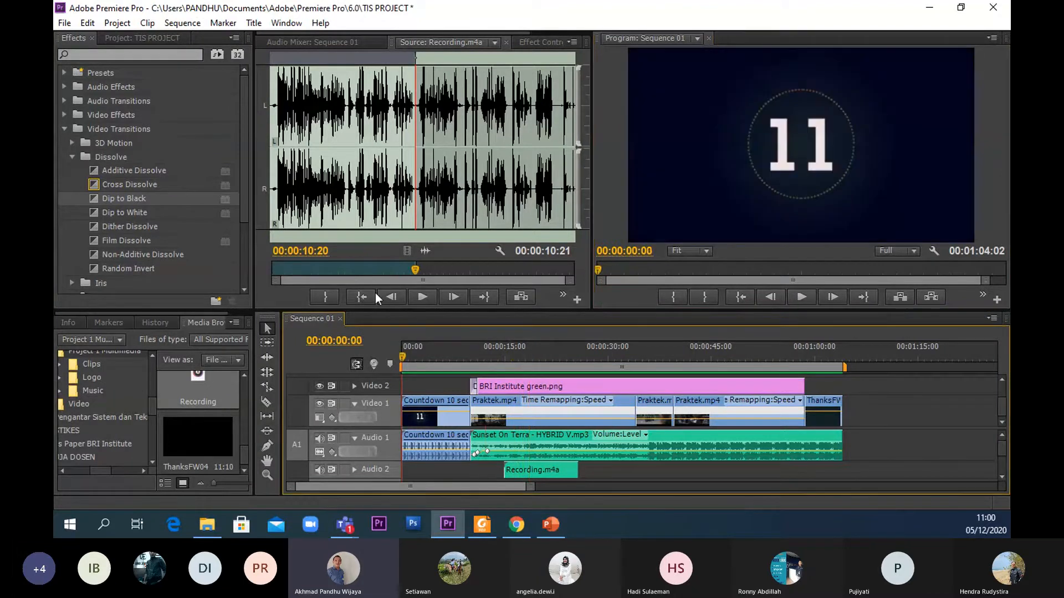
- Switch to the Audio workspace so that Sequence 01's mixer is shown
{"action": "left_click", "coordinate": [286, 23]}
{"action": "mouse_move", "coordinate": [260, 26]}
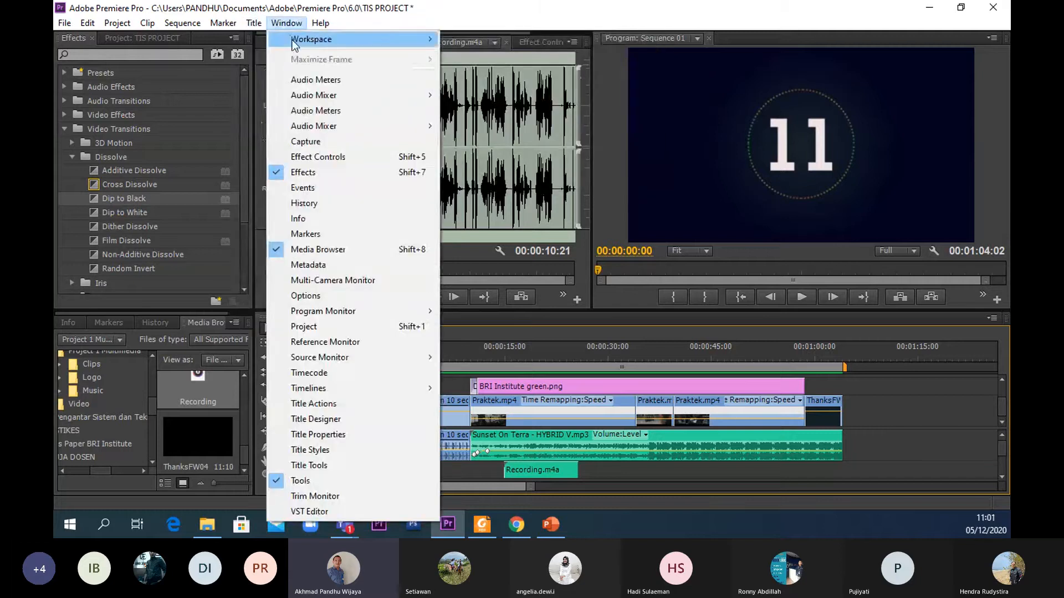
{"action": "mouse_move", "coordinate": [310, 39]}
{"action": "left_click", "coordinate": [454, 37]}
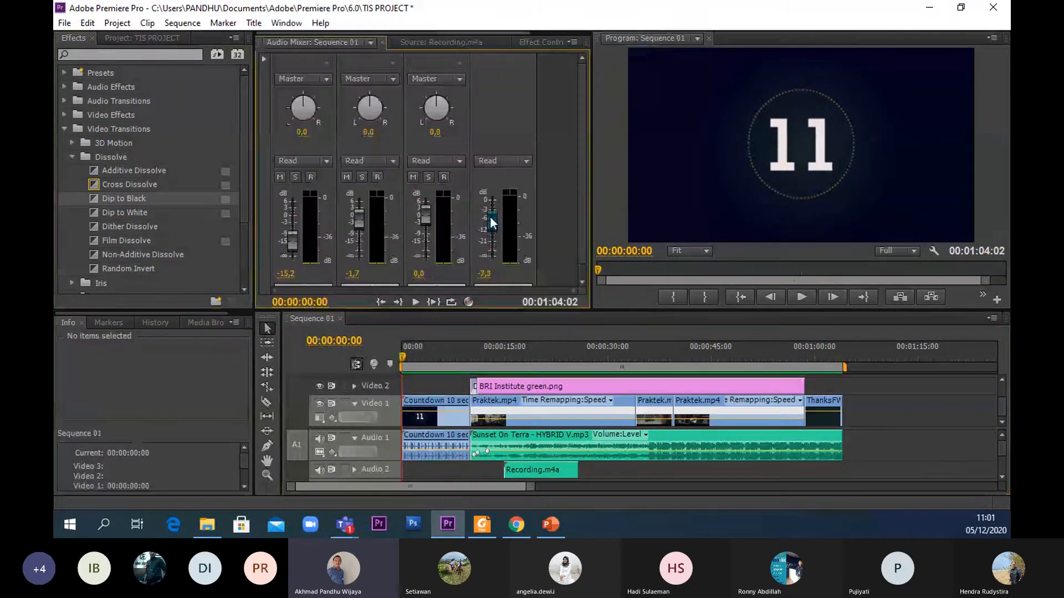
- Audition the voice-over section and set Audio 1's mixer volume to 0.1 dB and Audio 2's to -7.6 dB
{"action": "left_click", "coordinate": [801, 297]}
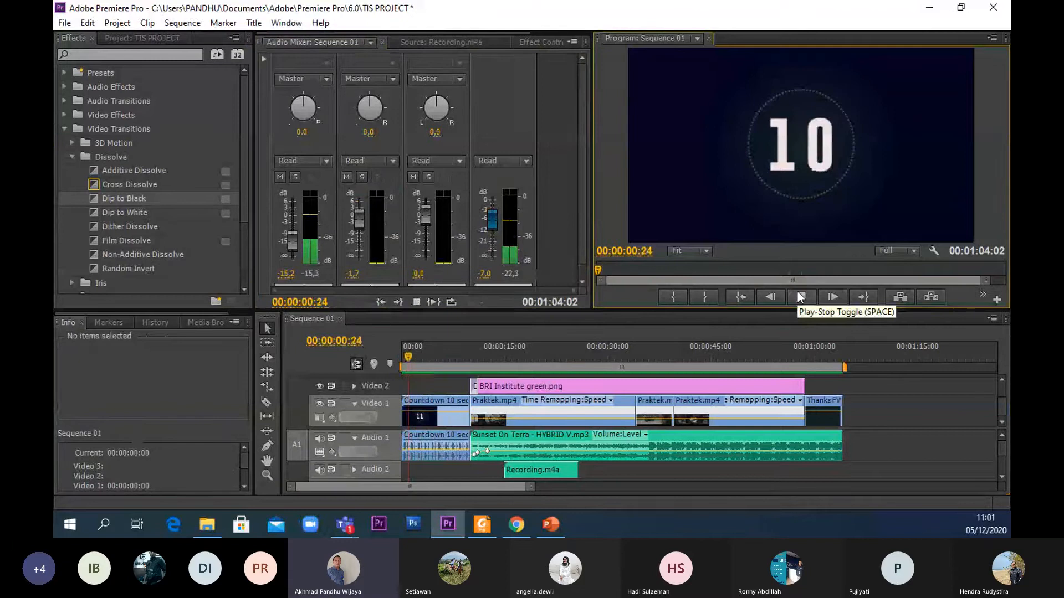
{"action": "left_click", "coordinate": [498, 363]}
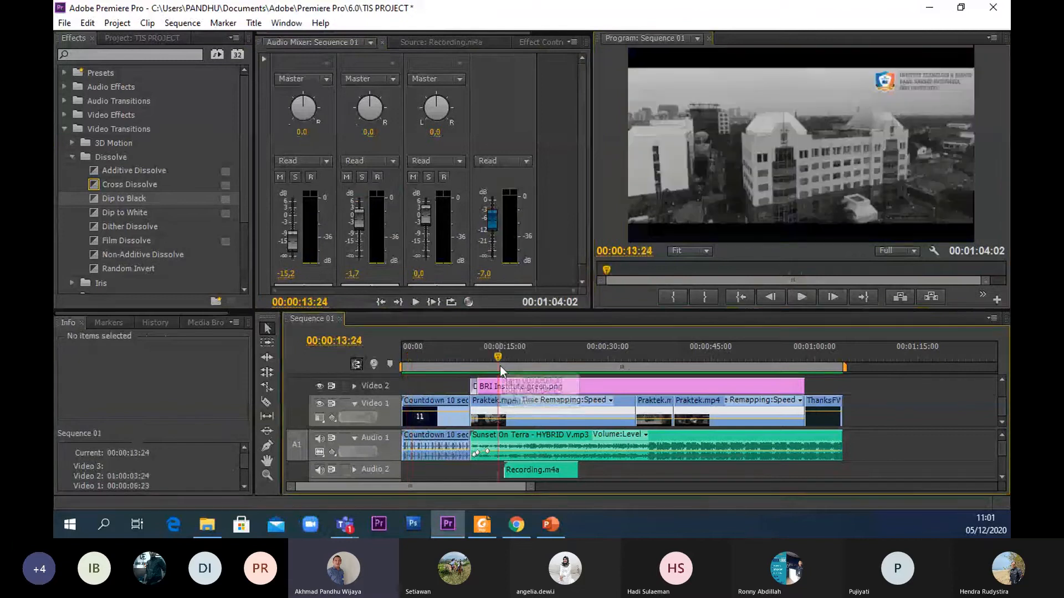
{"action": "left_click", "coordinate": [795, 301]}
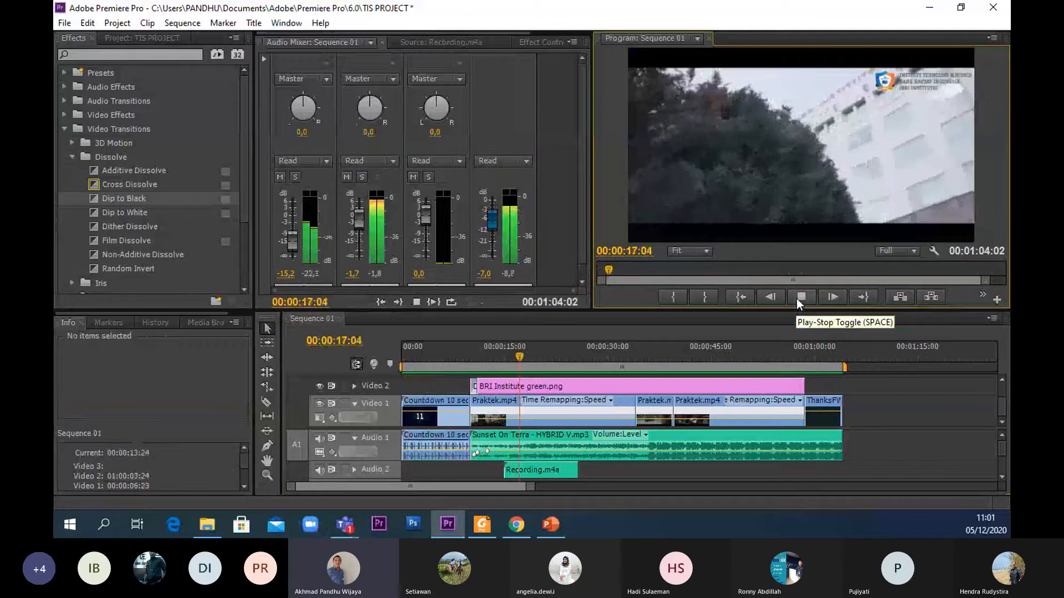
{"action": "left_click", "coordinate": [797, 298]}
{"action": "left_click_drag", "start_coordinate": [287, 243], "coordinate": [293, 215]}
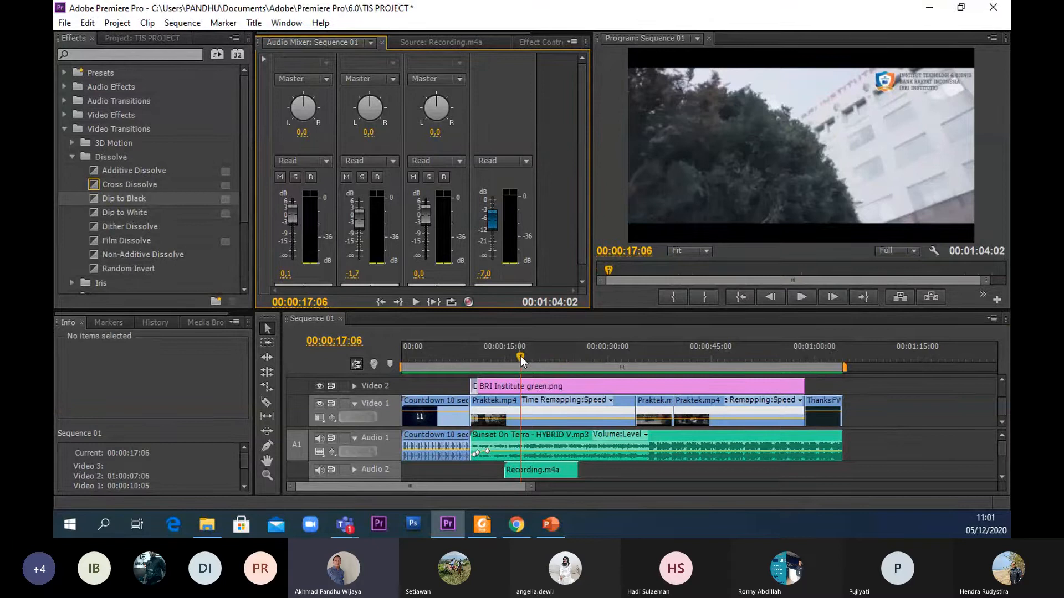
{"action": "left_click_drag", "start_coordinate": [520, 356], "coordinate": [505, 354]}
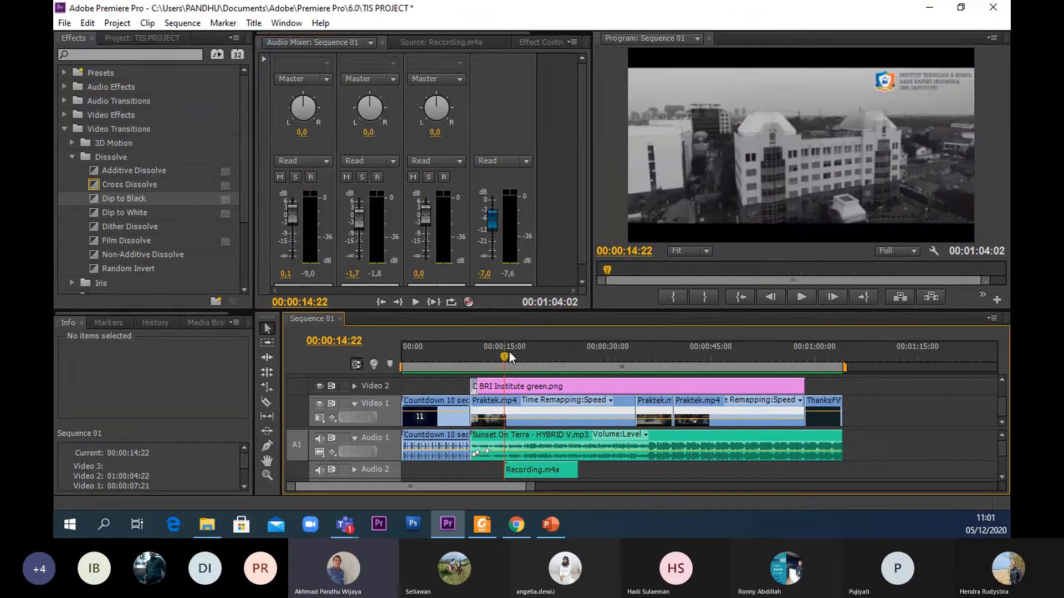
{"action": "left_click", "coordinate": [801, 298]}
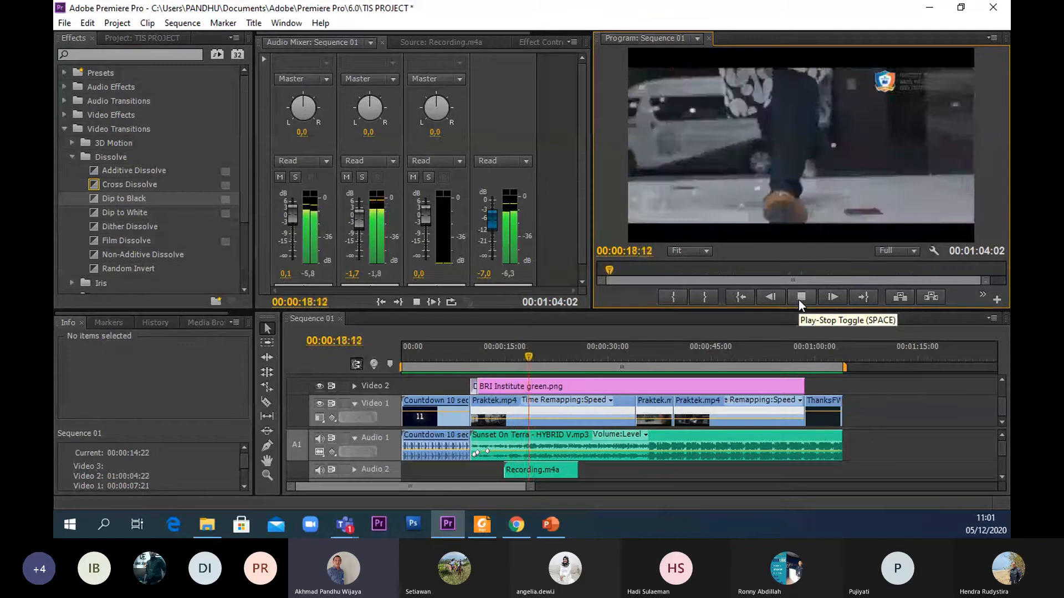
{"action": "left_click", "coordinate": [800, 298]}
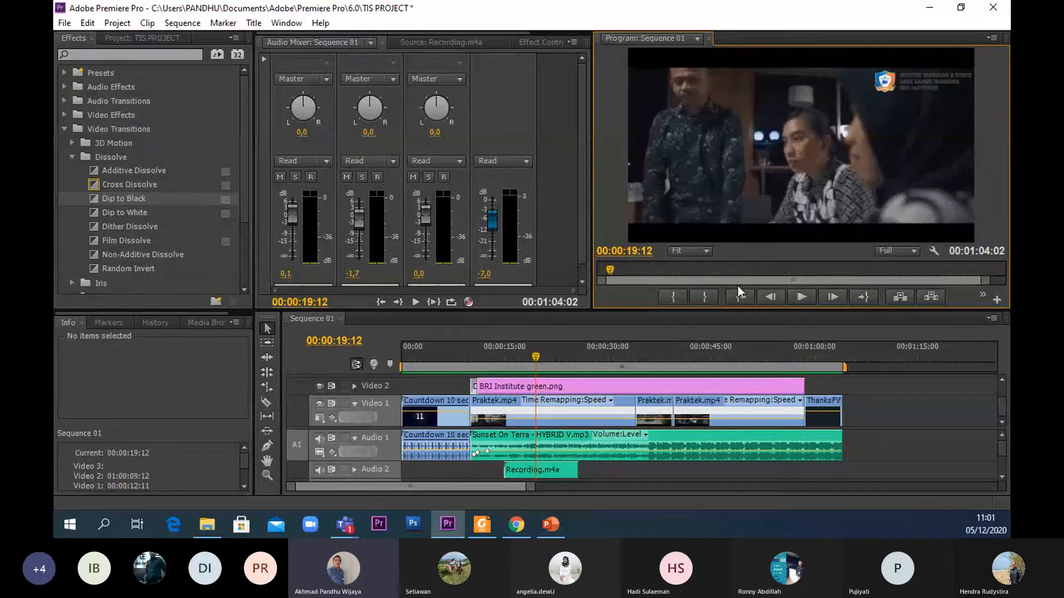
{"action": "left_click_drag", "start_coordinate": [362, 217], "coordinate": [362, 226]}
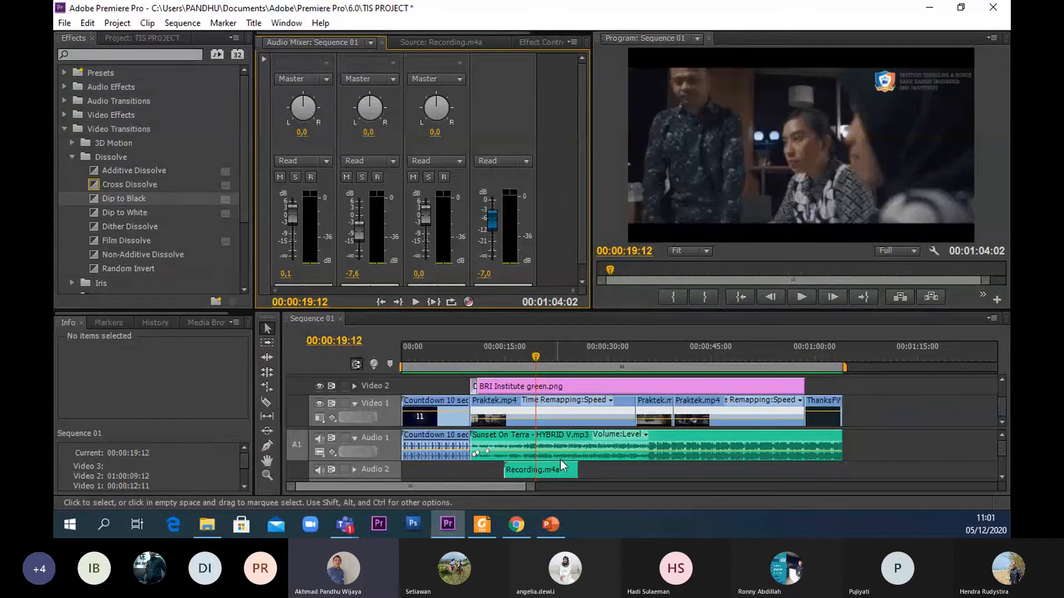
- Select the Sunset On Terra music clip and examine the timeline span where Recording.m4a overlaps it
{"action": "left_click", "coordinate": [600, 456]}
{"action": "left_click_drag", "start_coordinate": [536, 358], "coordinate": [500, 358]}
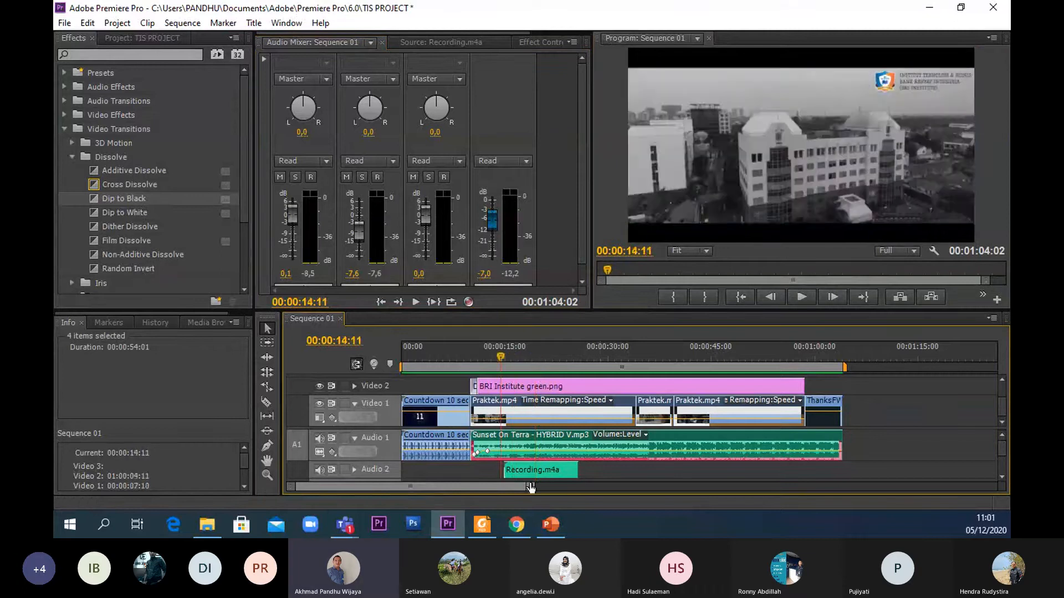
{"action": "left_click_drag", "start_coordinate": [530, 487], "coordinate": [449, 488]}
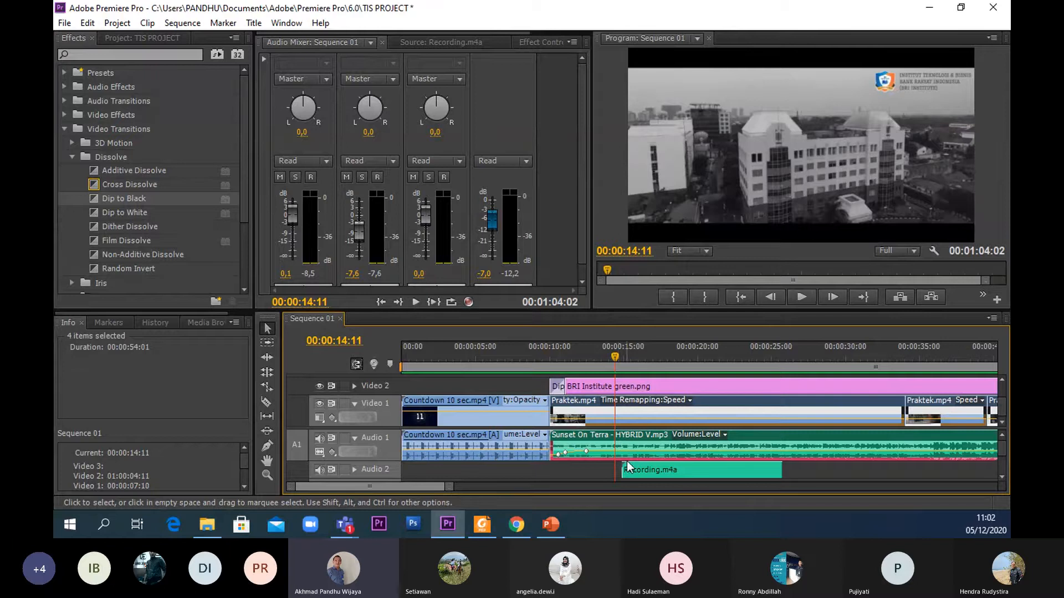
{"action": "left_click_drag", "start_coordinate": [613, 354], "coordinate": [779, 361]}
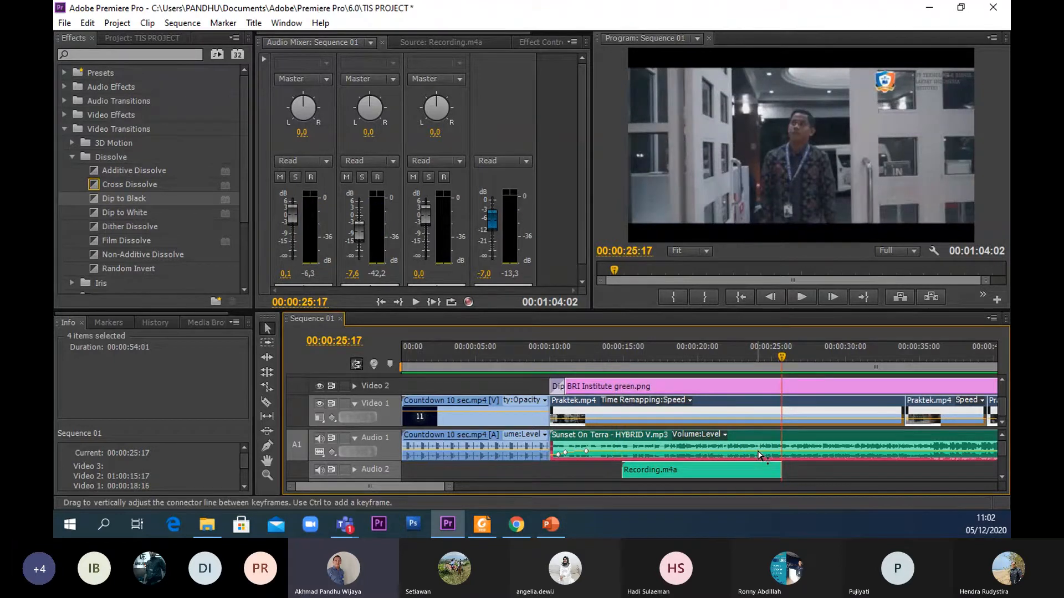
{"action": "left_click", "coordinate": [783, 356]}
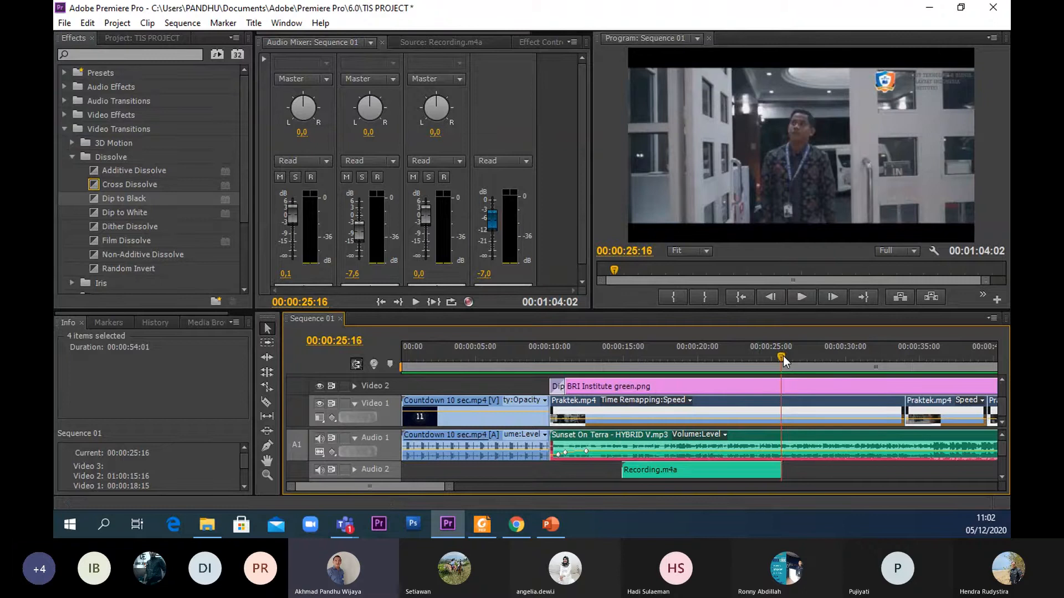
{"action": "left_click_drag", "start_coordinate": [783, 355], "coordinate": [803, 358]}
{"action": "left_click", "coordinate": [612, 366]}
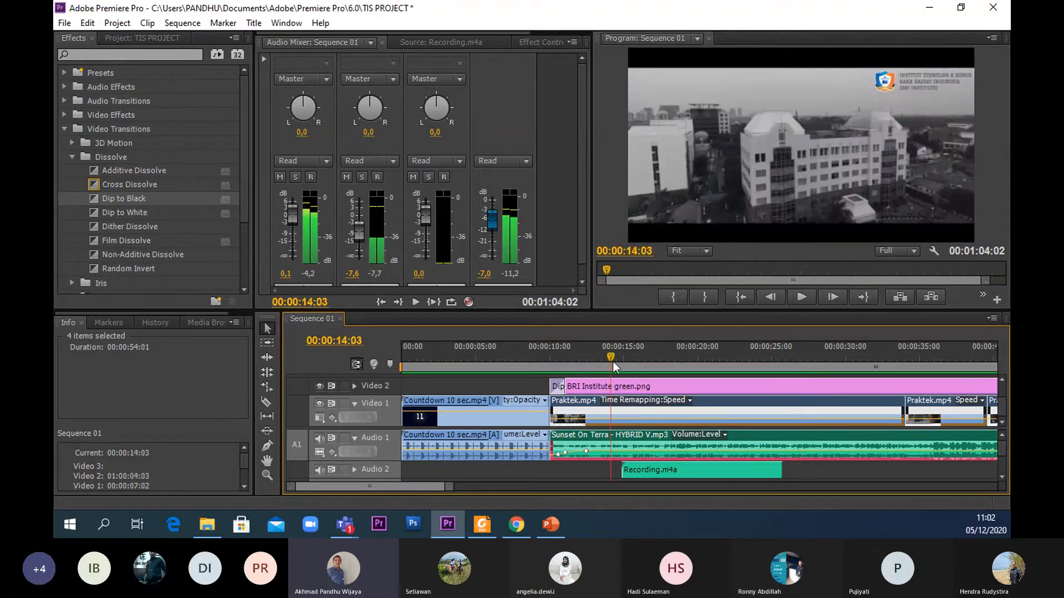
- While playing from 00:00:14:03, raise Audio 1 to 2.3 dB and the master to -2.5 dB, and replay from 00:00:10:07
{"action": "left_click", "coordinate": [802, 298]}
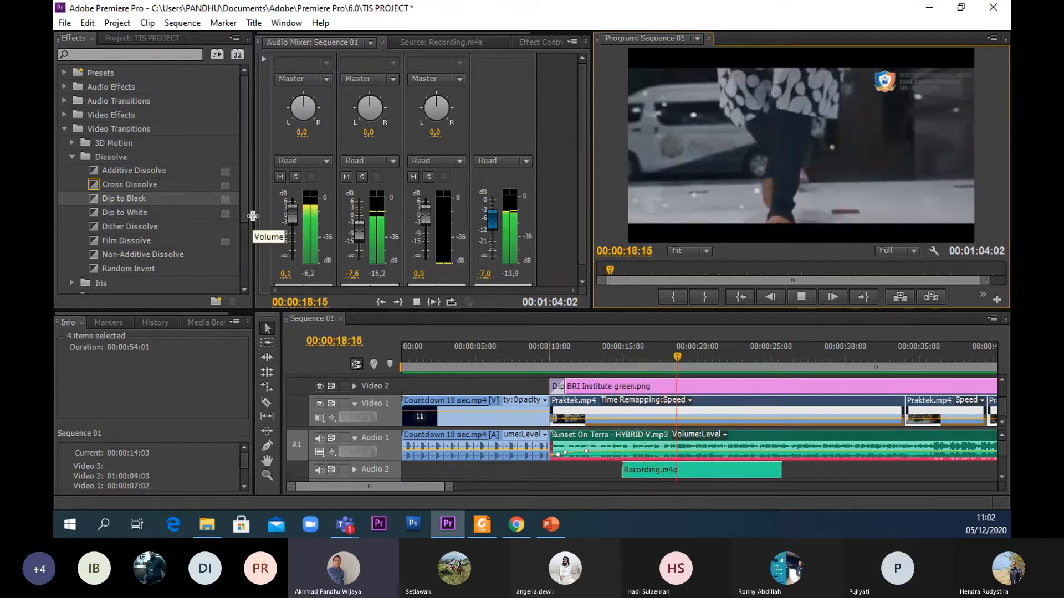
{"action": "left_click_drag", "start_coordinate": [290, 212], "coordinate": [290, 206]}
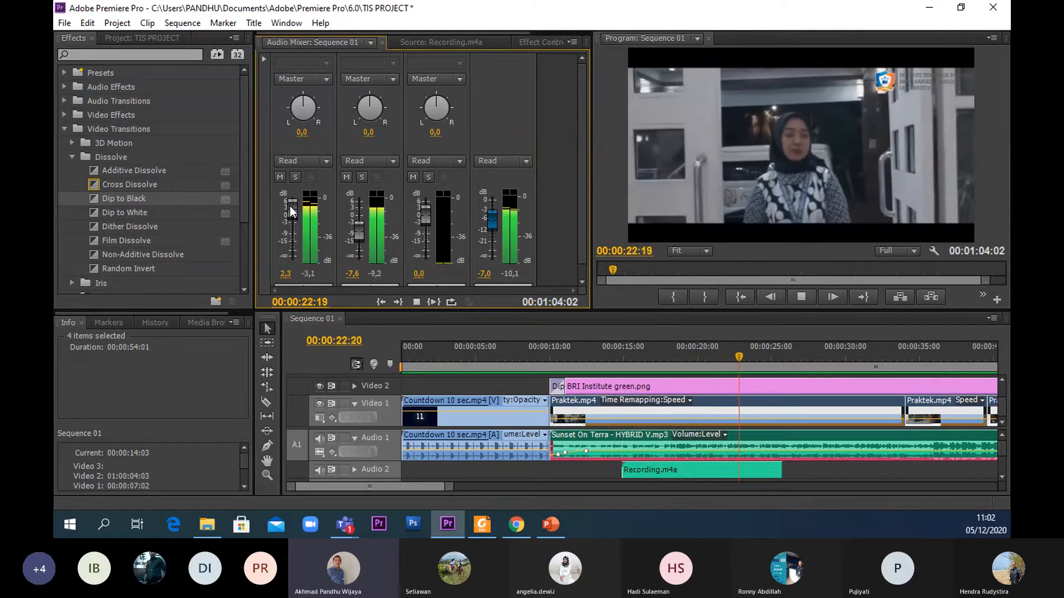
{"action": "left_click_drag", "start_coordinate": [491, 225], "coordinate": [491, 213]}
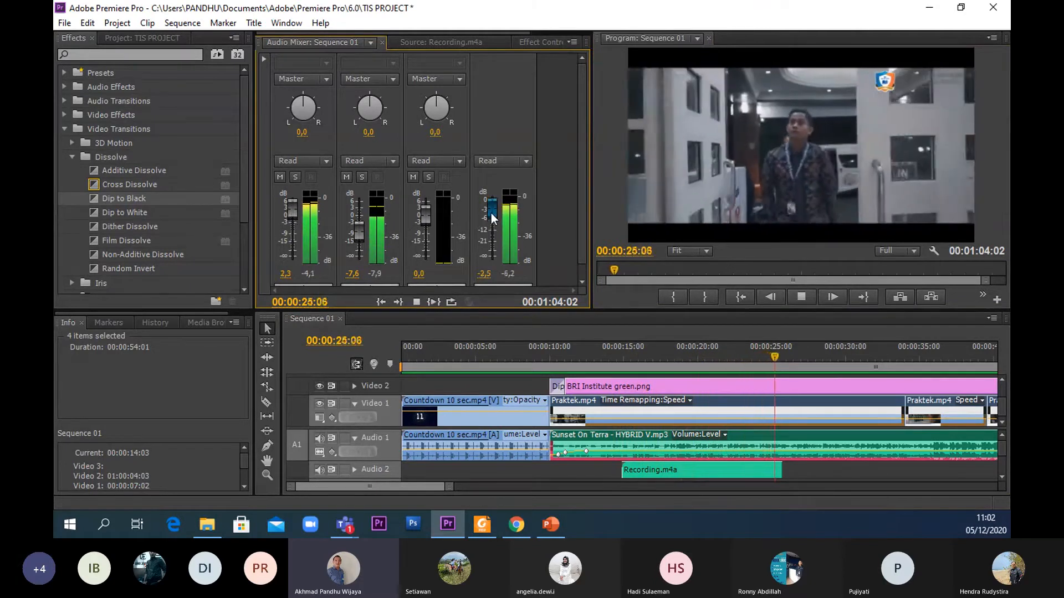
{"action": "left_click_drag", "start_coordinate": [808, 357], "coordinate": [561, 358]}
{"action": "left_click", "coordinate": [802, 297]}
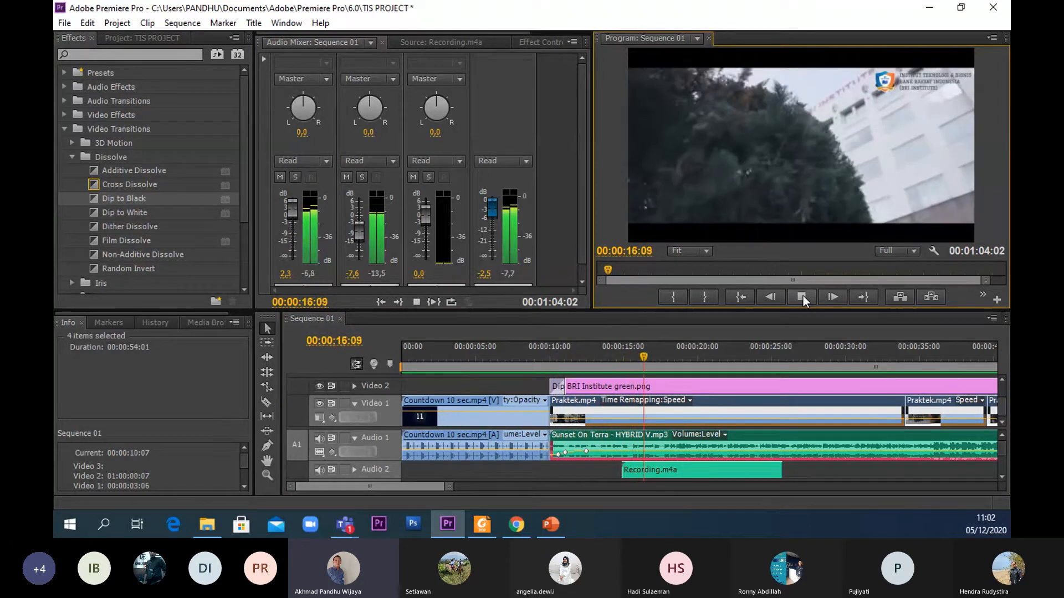
{"action": "left_click", "coordinate": [803, 296]}
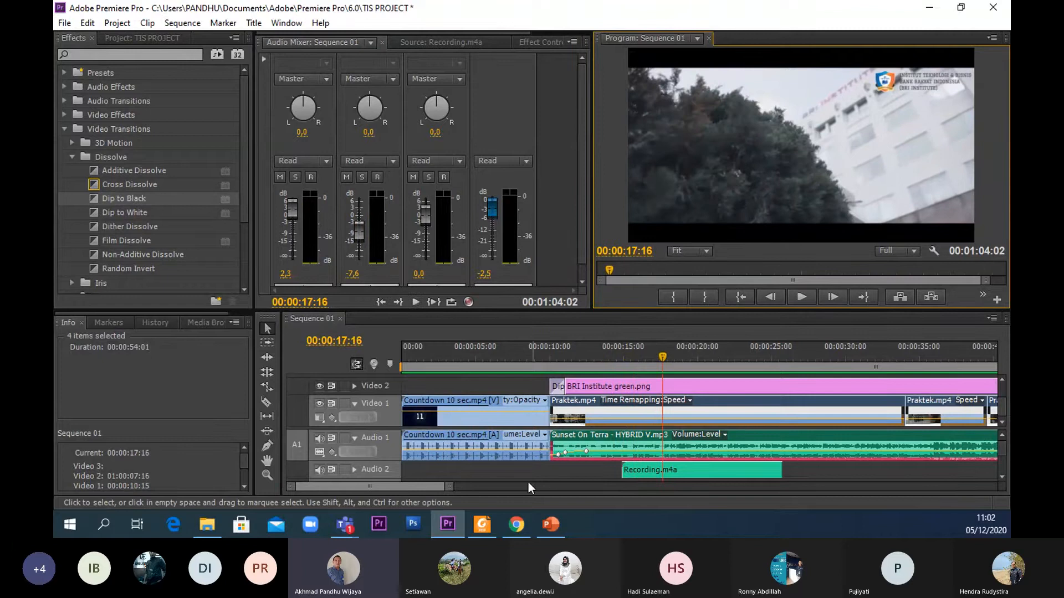
- Place the playhead at 00:00:14:22, where Recording.m4a starts, and switch to the Editing workspace
{"action": "left_click", "coordinate": [450, 487]}
{"action": "left_click_drag", "start_coordinate": [450, 486], "coordinate": [446, 490]}
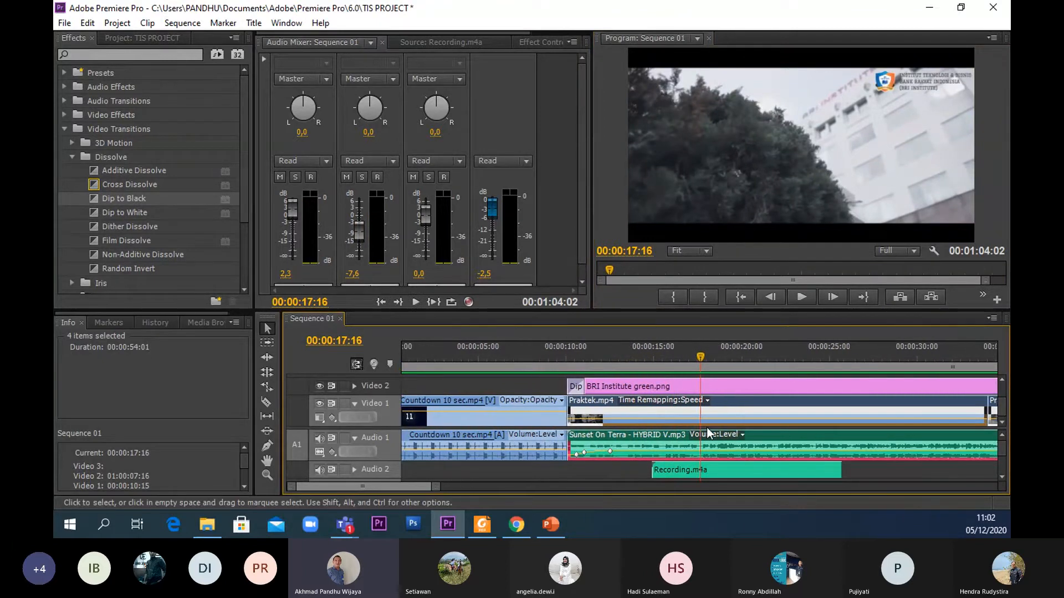
{"action": "left_click_drag", "start_coordinate": [703, 356], "coordinate": [653, 360]}
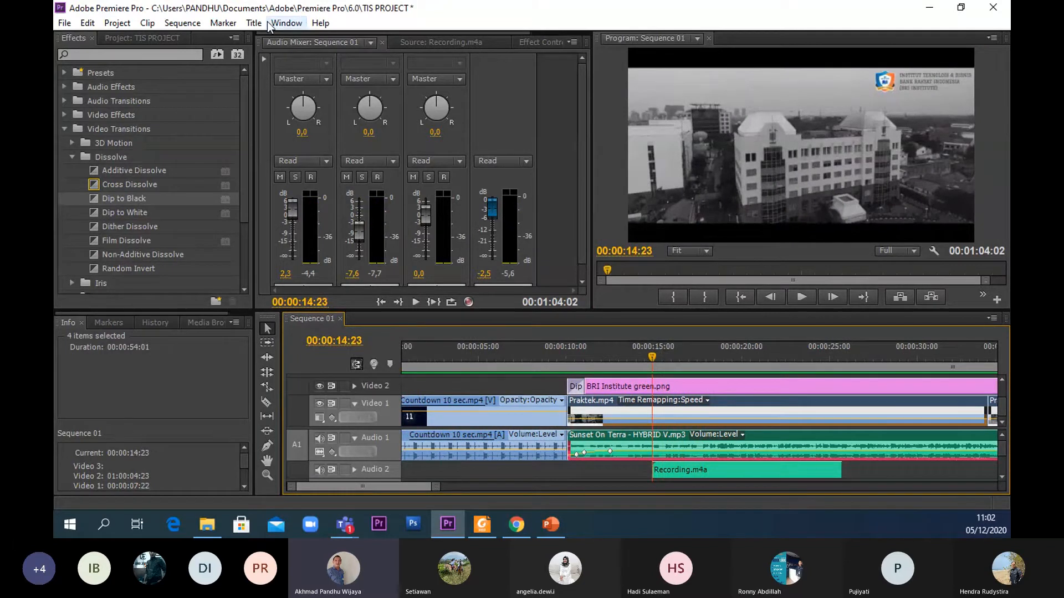
{"action": "left_click", "coordinate": [294, 22]}
{"action": "mouse_move", "coordinate": [332, 39]}
{"action": "left_click", "coordinate": [476, 86]}
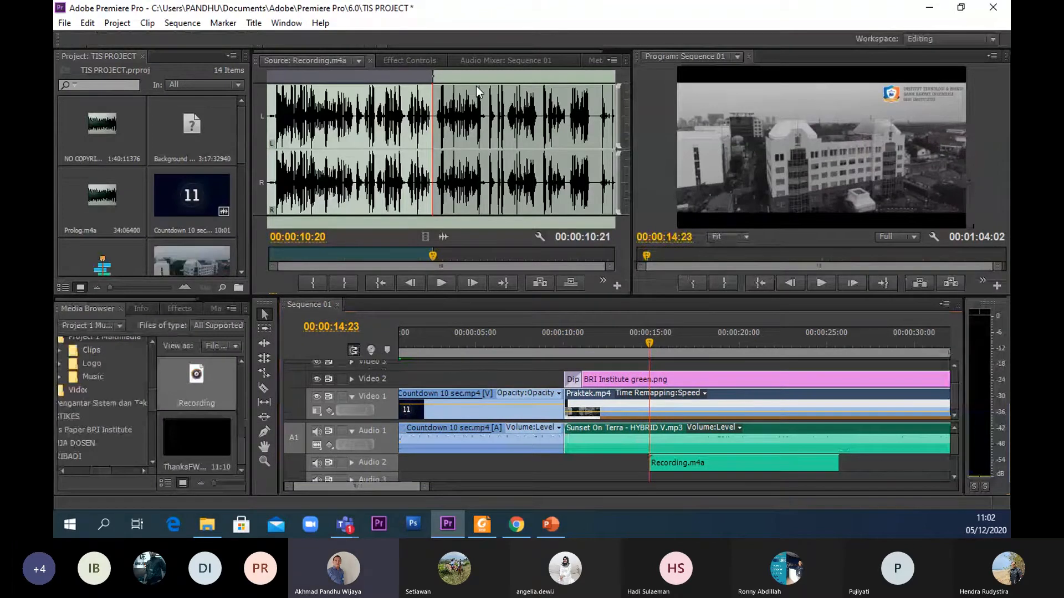
{"action": "left_click", "coordinate": [649, 341]}
- Look through the effect controls, audio mixer and metadata for volume settings of the Sunset On Terra music clip
{"action": "double_click", "coordinate": [691, 449]}
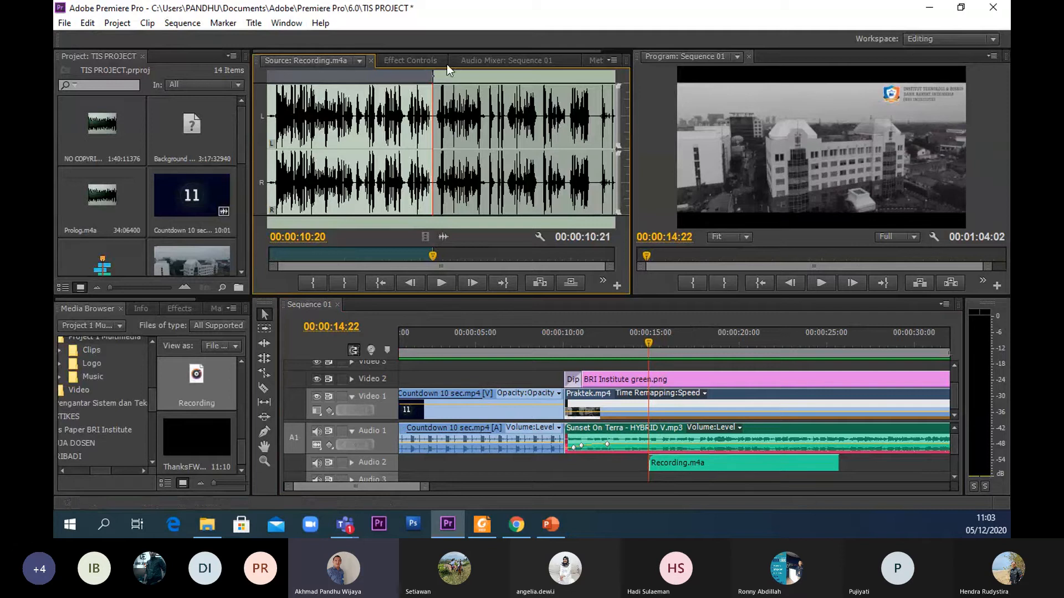
{"action": "left_click", "coordinate": [713, 439]}
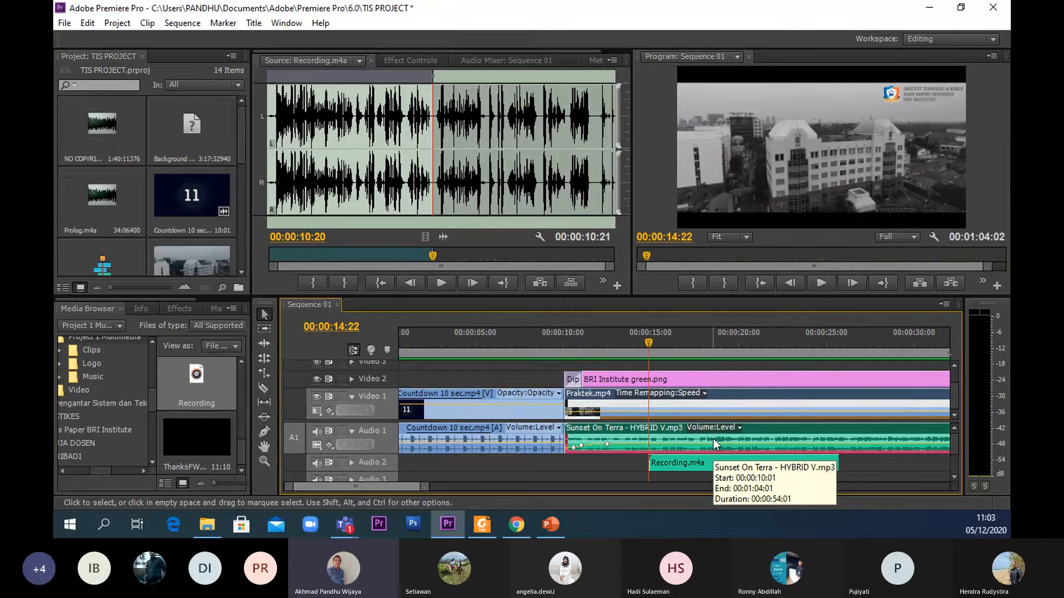
{"action": "double_click", "coordinate": [713, 439]}
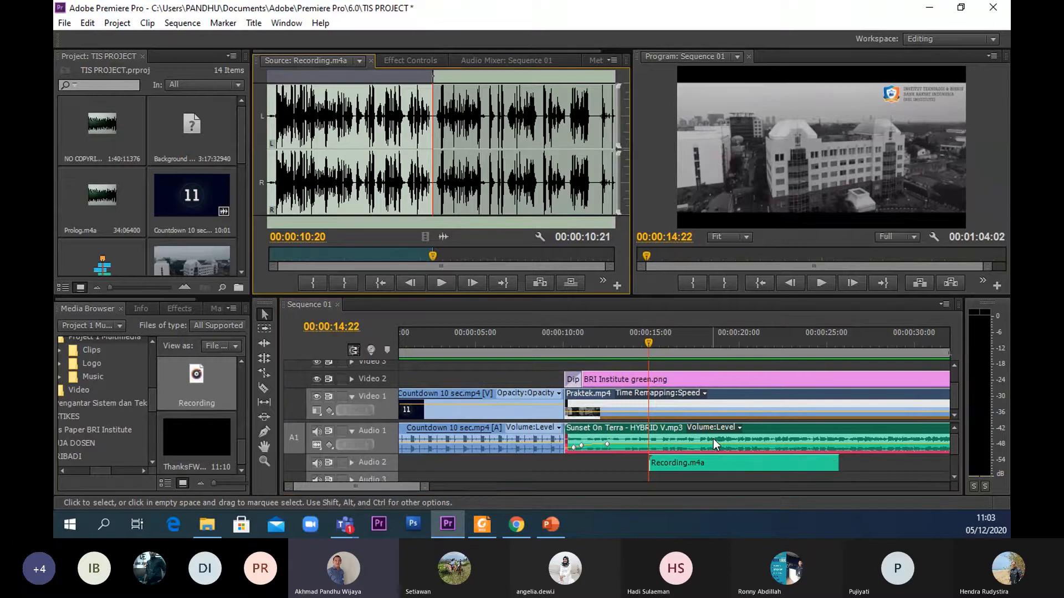
{"action": "left_click", "coordinate": [406, 62]}
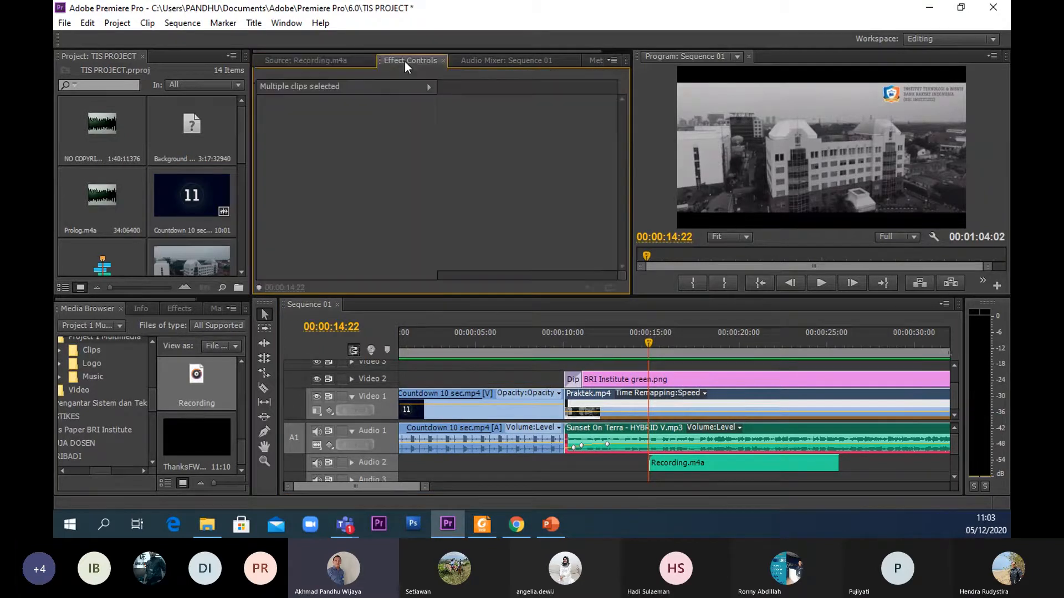
{"action": "left_click", "coordinate": [513, 61]}
{"action": "left_click", "coordinate": [328, 58]}
{"action": "left_click", "coordinate": [438, 61]}
{"action": "left_click", "coordinate": [525, 59]}
{"action": "double_click", "coordinate": [716, 439]}
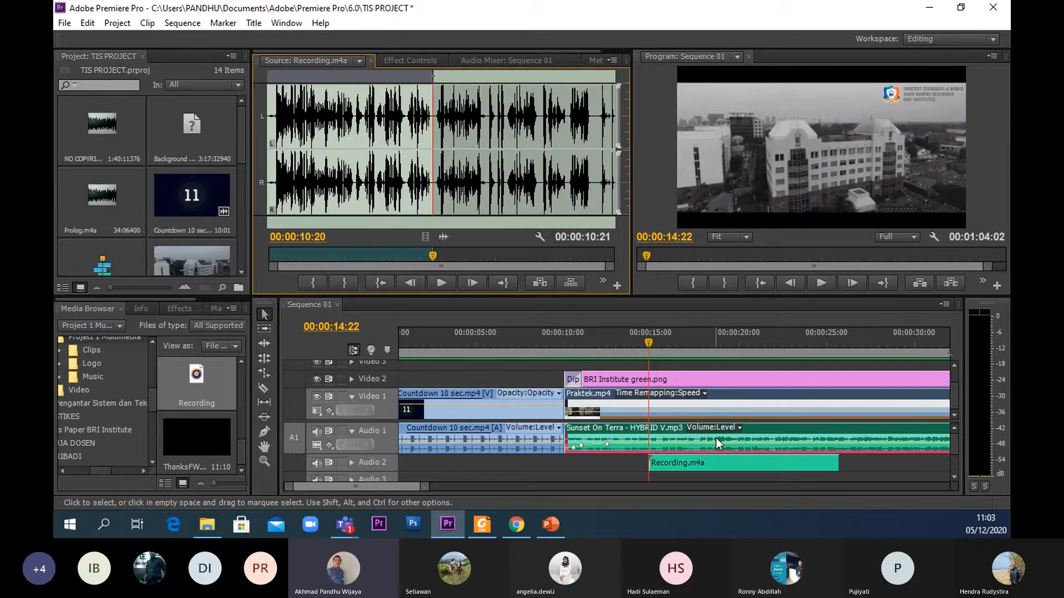
{"action": "left_click", "coordinate": [592, 60]}
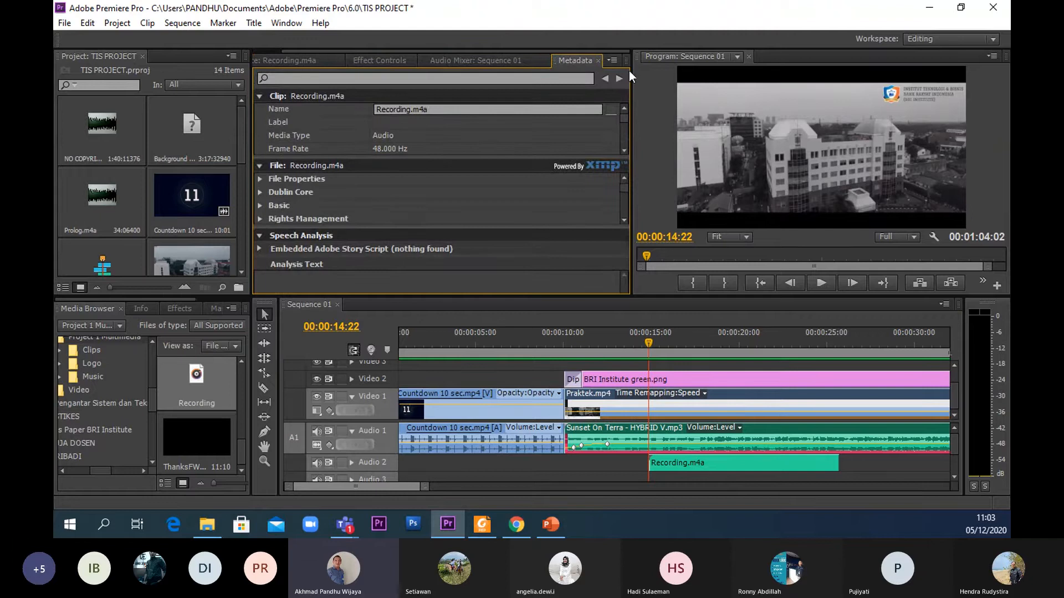
- Widen the Program monitor, reselect the Sunset On Terra music clip and show Sequence 01's audio mixer
{"action": "left_click_drag", "start_coordinate": [630, 71], "coordinate": [522, 94]}
{"action": "left_click", "coordinate": [853, 467]}
{"action": "left_click", "coordinate": [870, 447]}
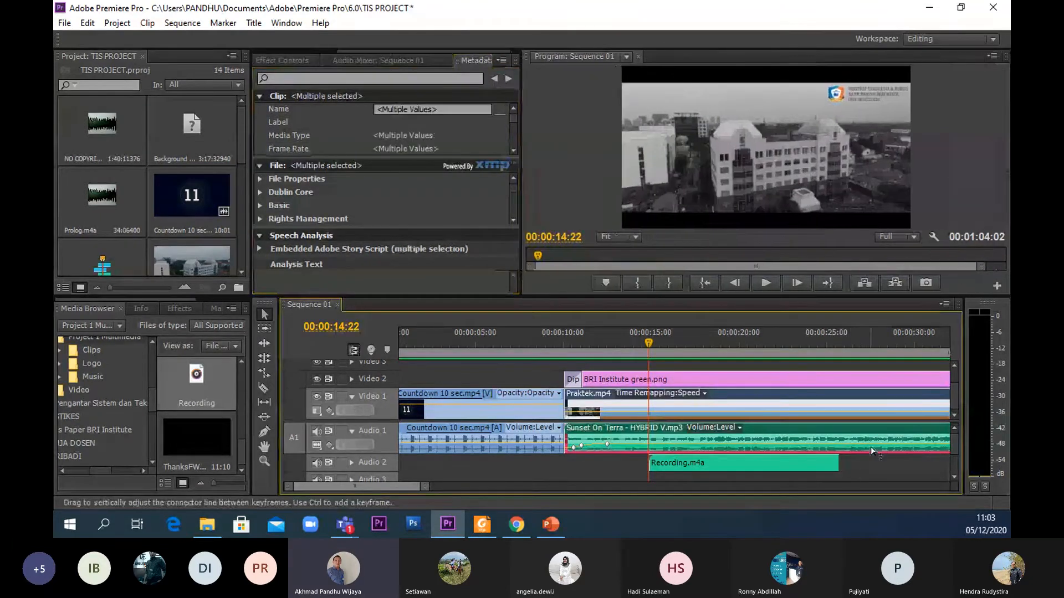
{"action": "left_click", "coordinate": [357, 60]}
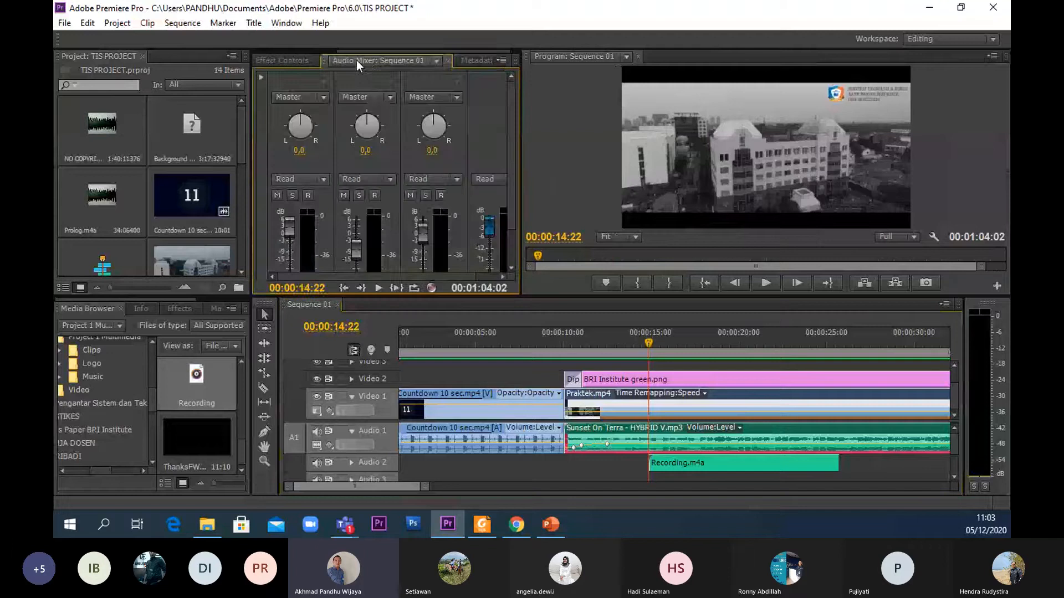
- Ungroup the clips tied to the Sunset On Terra music clip, show its effect controls and widen that panel area
{"action": "left_click", "coordinate": [481, 60]}
{"action": "left_click", "coordinate": [281, 60]}
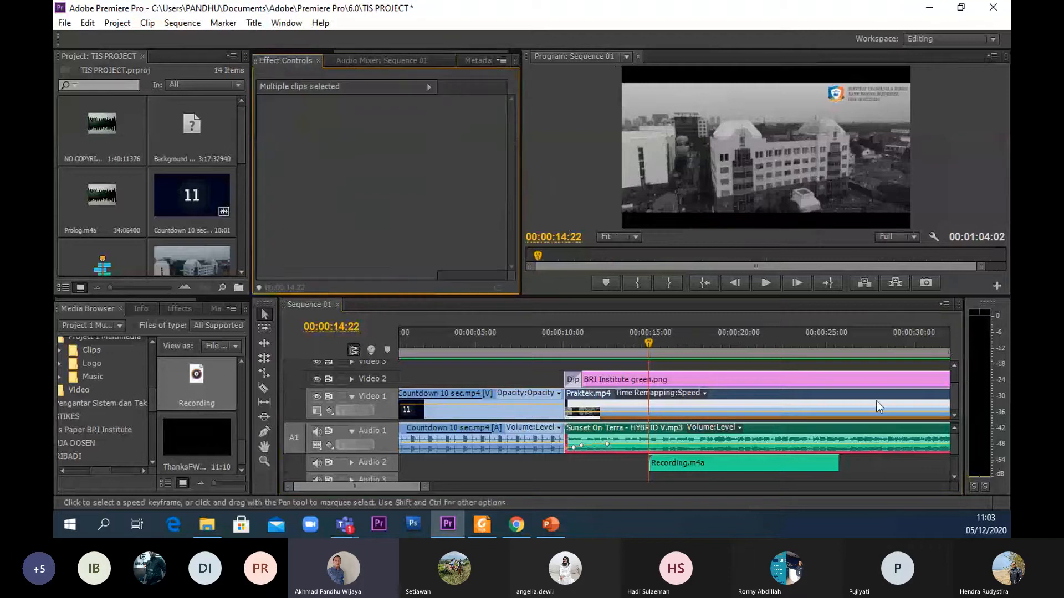
{"action": "left_click", "coordinate": [857, 437]}
{"action": "right_click", "coordinate": [857, 437]}
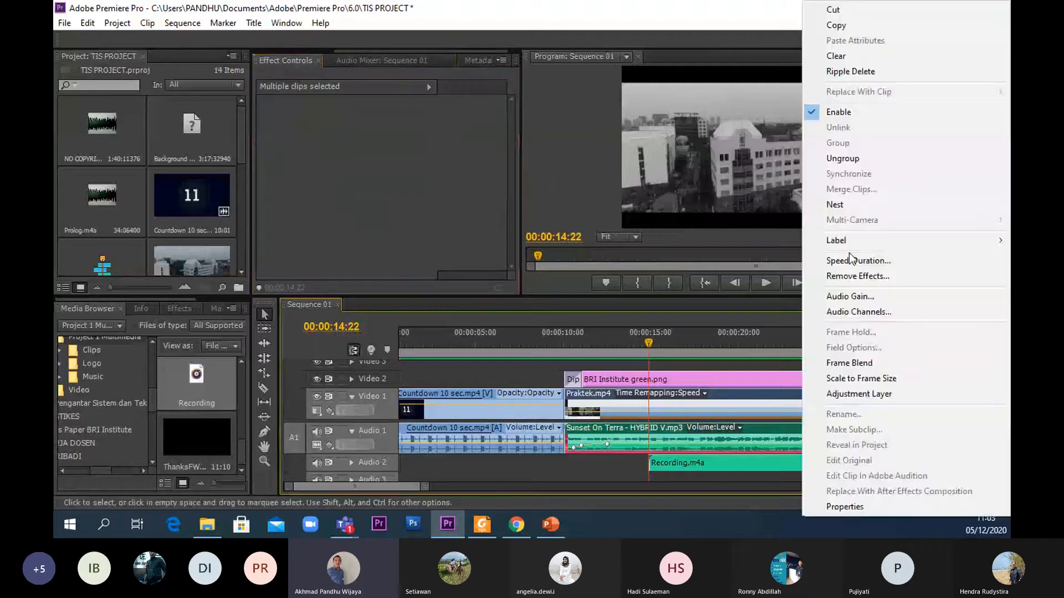
{"action": "left_click", "coordinate": [847, 157]}
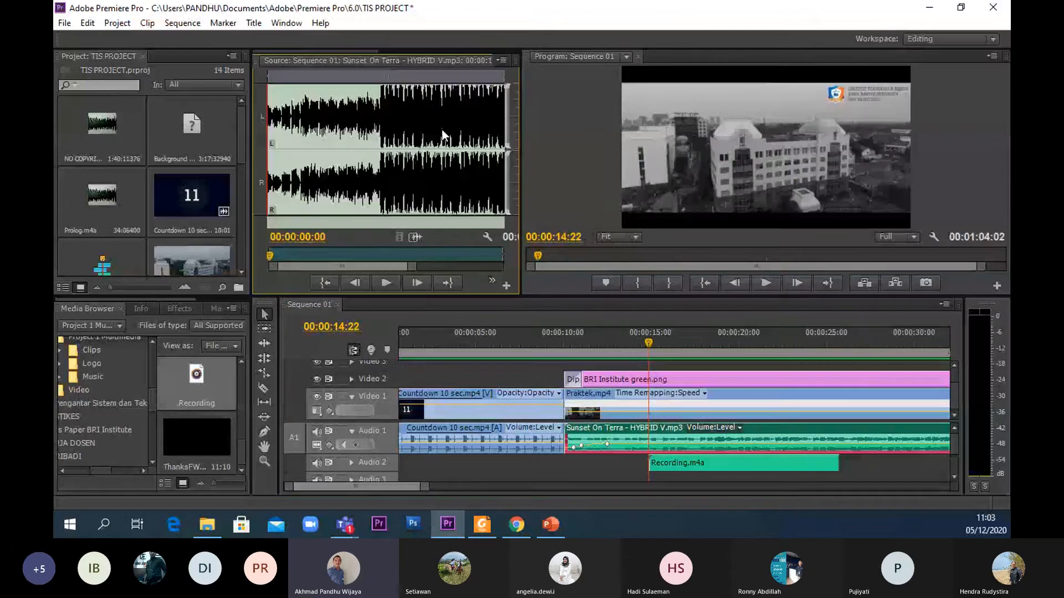
{"action": "left_click_drag", "start_coordinate": [520, 82], "coordinate": [648, 82]}
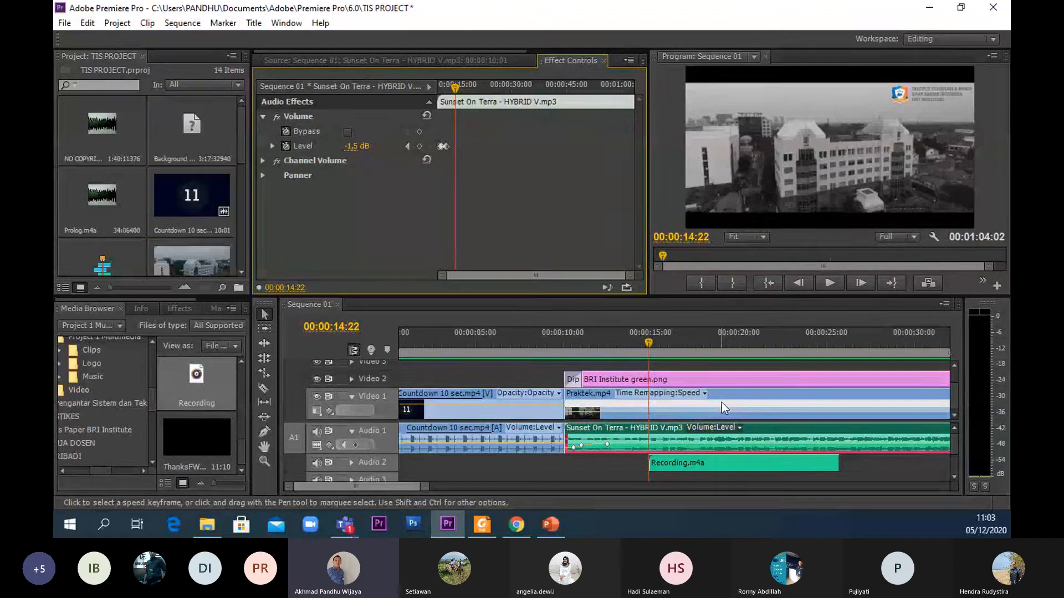
- Examine the effect controls of Countdown 10 sec.mp4 with the playhead at 00:00:07:23, and those of the first Praktek.mp4 clip
{"action": "left_click", "coordinate": [540, 407]}
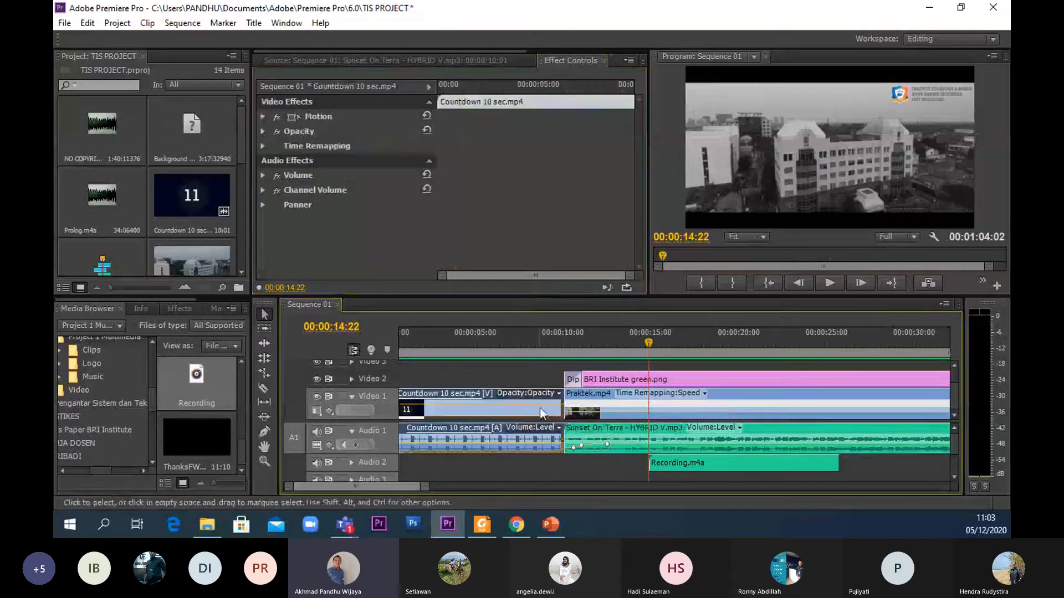
{"action": "double_click", "coordinate": [513, 435]}
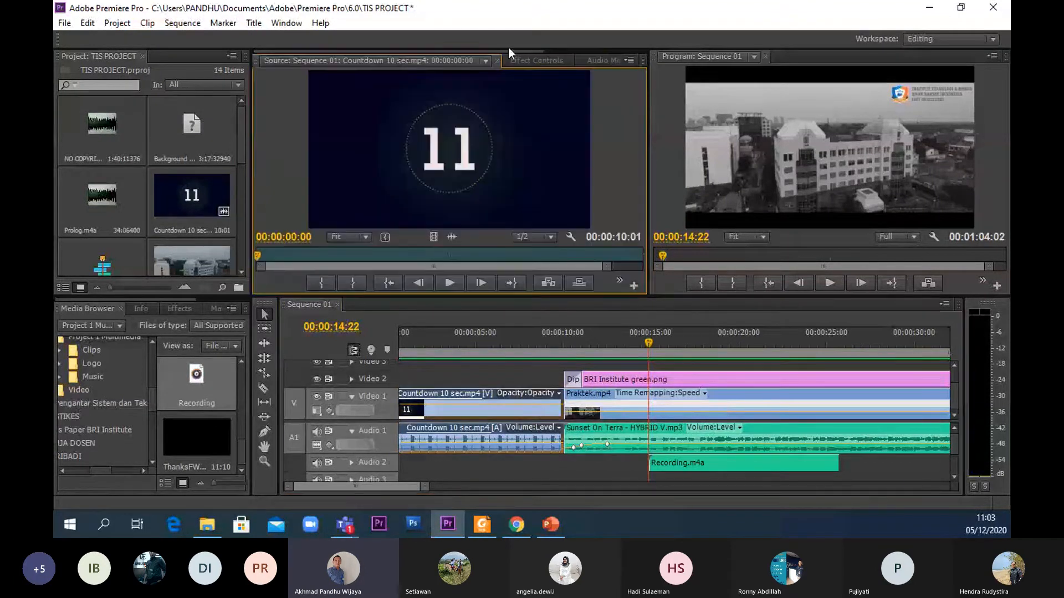
{"action": "left_click", "coordinate": [519, 56]}
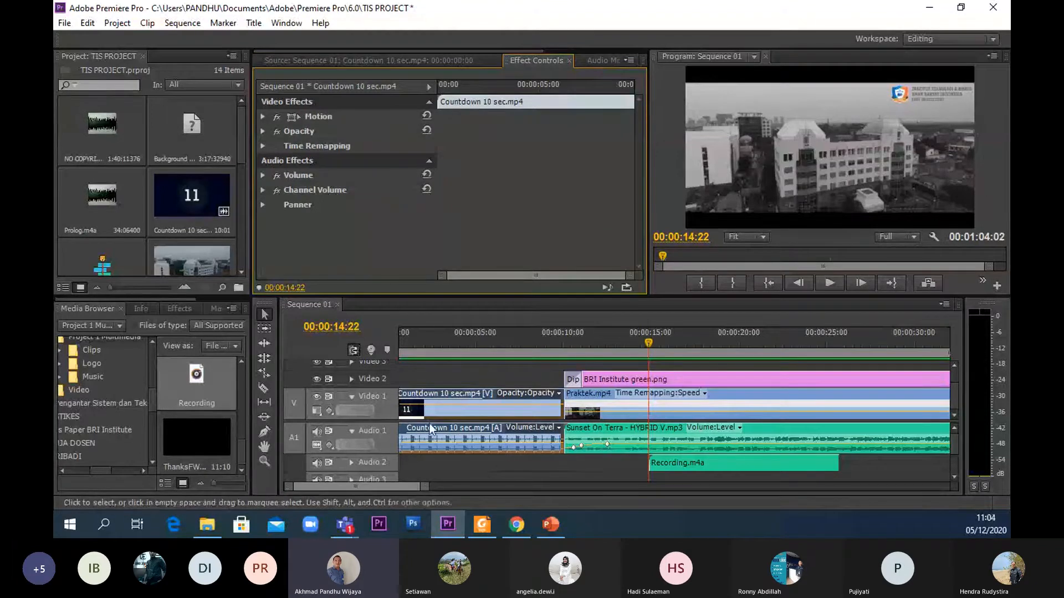
{"action": "left_click", "coordinate": [446, 418]}
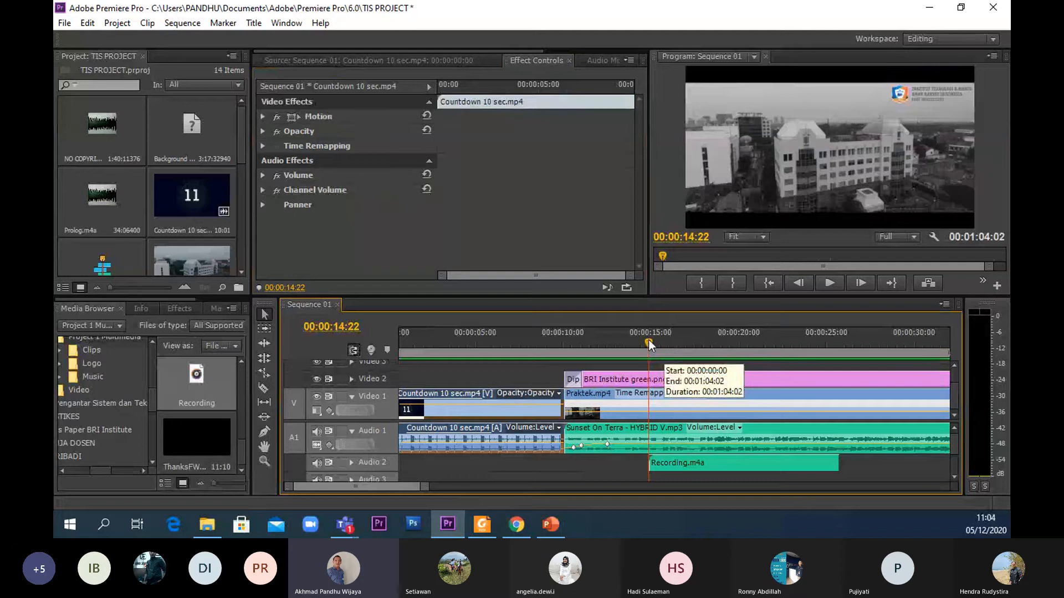
{"action": "left_click_drag", "start_coordinate": [649, 340], "coordinate": [527, 354]}
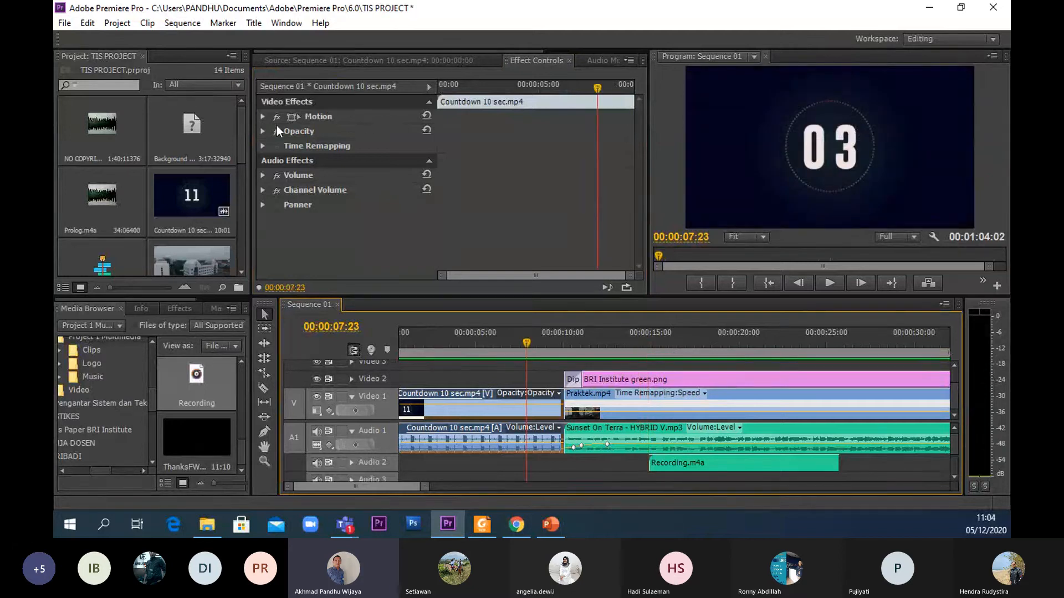
{"action": "left_click", "coordinate": [261, 176]}
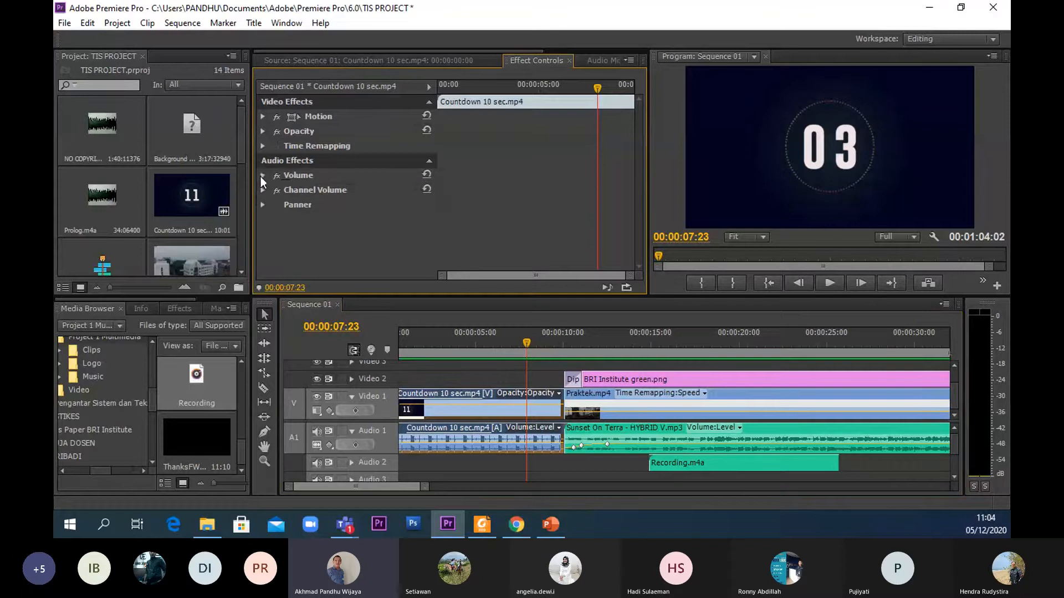
{"action": "left_click", "coordinate": [737, 397]}
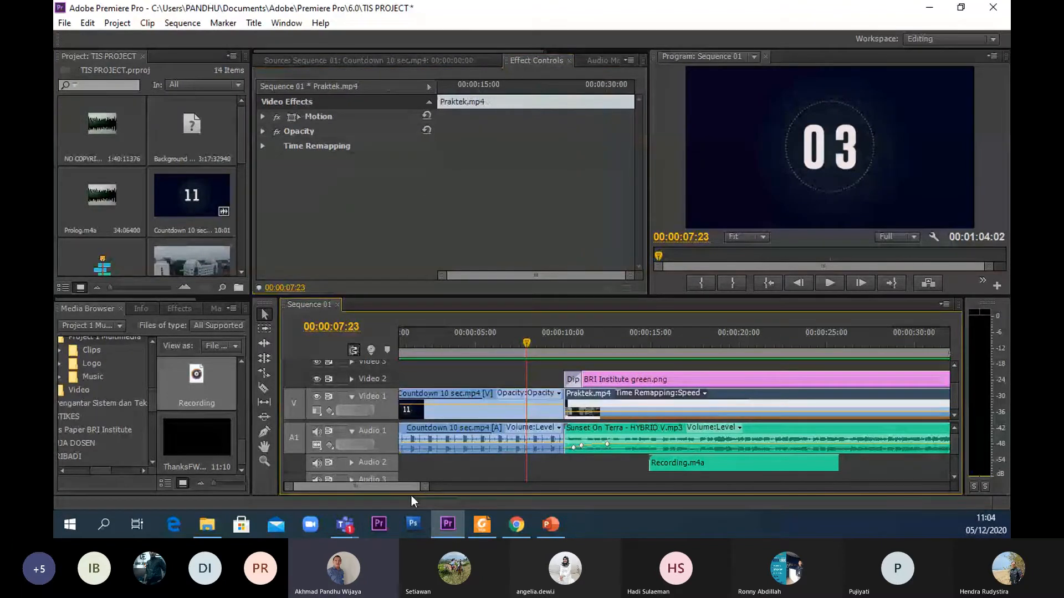
- Check how the Sunset On Terra music, Praktek.mp4 and BRI Institute green.png clips select individually across the whole sequence
{"action": "left_click_drag", "start_coordinate": [424, 487], "coordinate": [449, 490]}
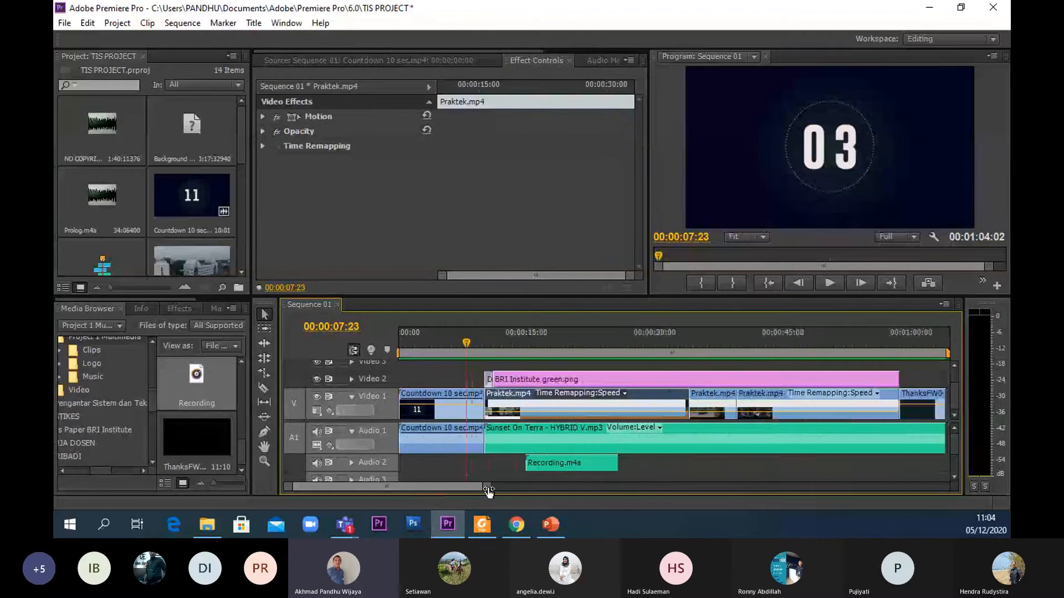
{"action": "left_click_drag", "start_coordinate": [488, 491], "coordinate": [505, 489]}
{"action": "left_click", "coordinate": [525, 437]}
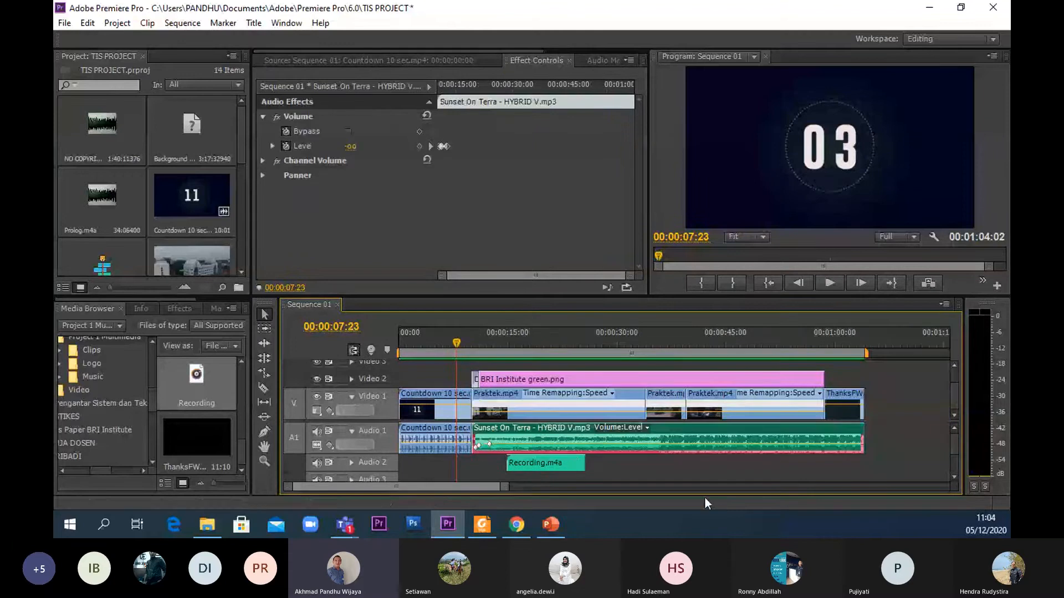
{"action": "left_click", "coordinate": [630, 457]}
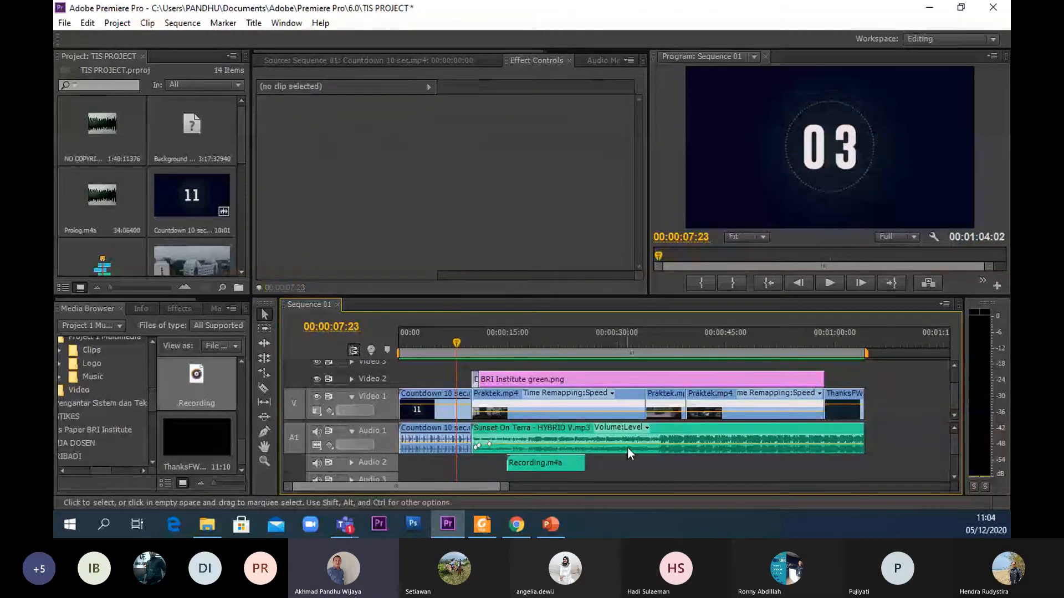
{"action": "left_click", "coordinate": [627, 447]}
{"action": "left_click", "coordinate": [619, 404]}
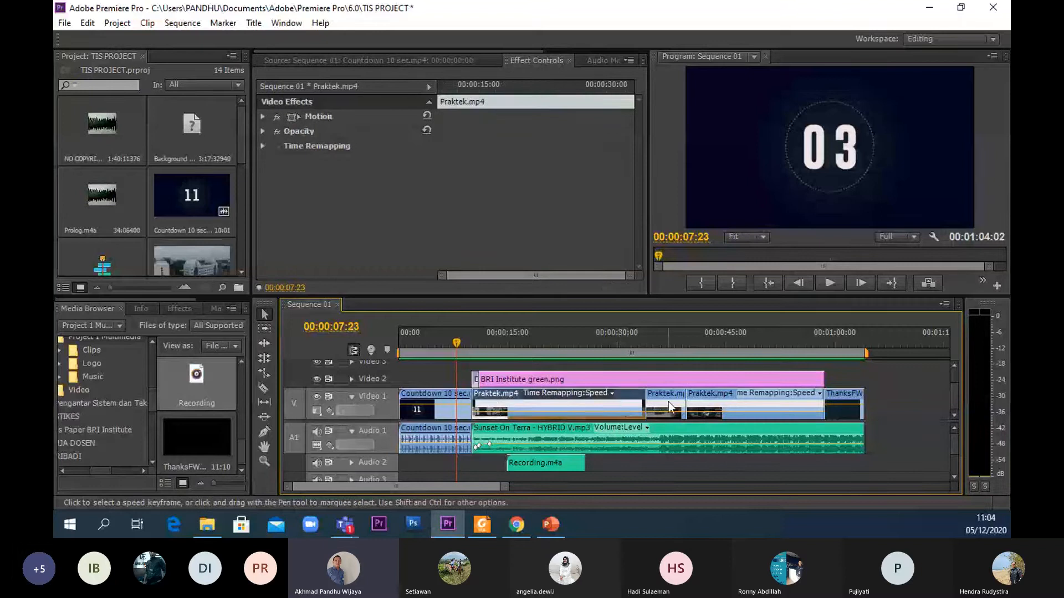
{"action": "left_click", "coordinate": [713, 408]}
{"action": "left_click", "coordinate": [640, 379]}
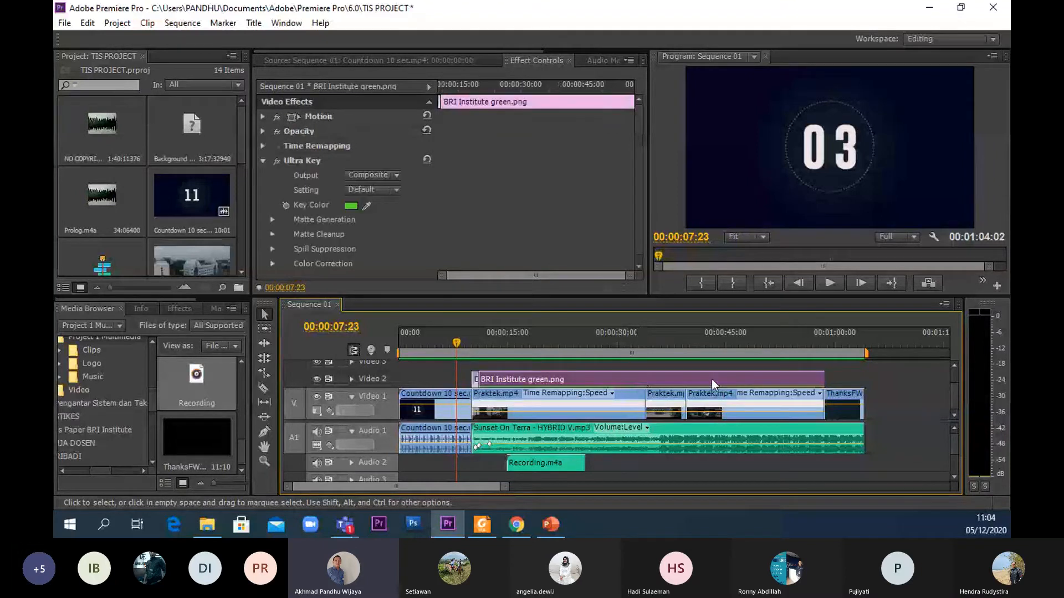
{"action": "left_click", "coordinate": [907, 366]}
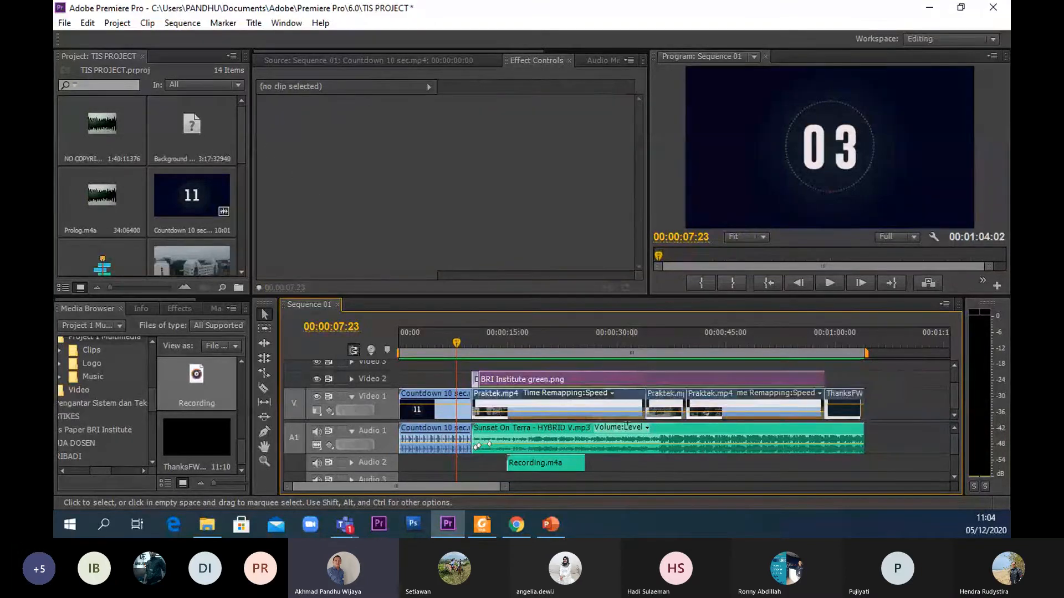
- Group the logo, Praktek.mp4 and ThanksFW clips with the Sunset On Terra music clip
{"action": "left_click_drag", "start_coordinate": [573, 438], "coordinate": [540, 449]}
{"action": "right_click", "coordinate": [540, 449]}
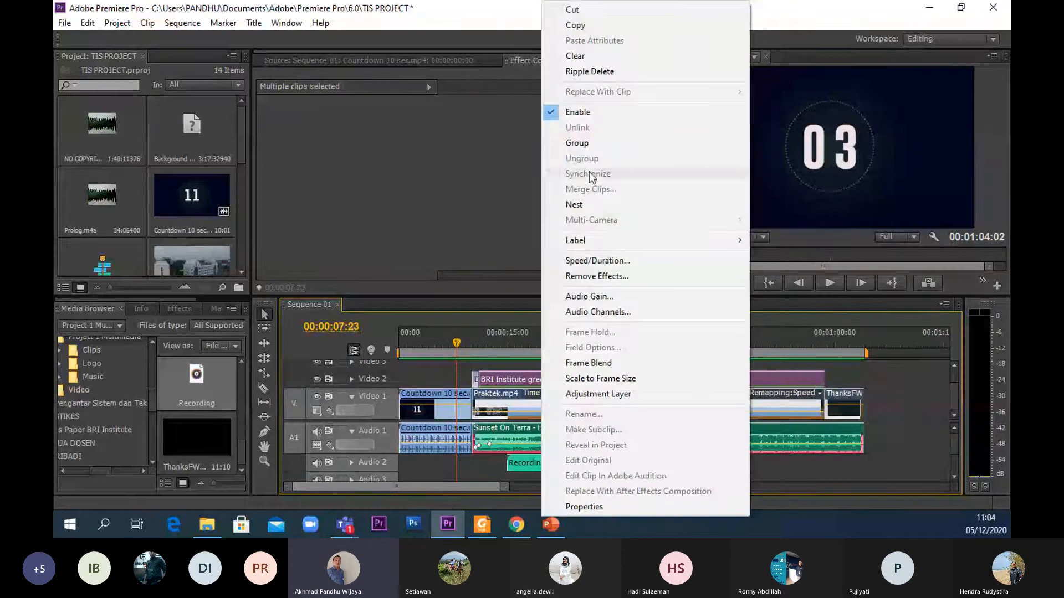
{"action": "left_click", "coordinate": [589, 144]}
{"action": "left_click", "coordinate": [885, 442]}
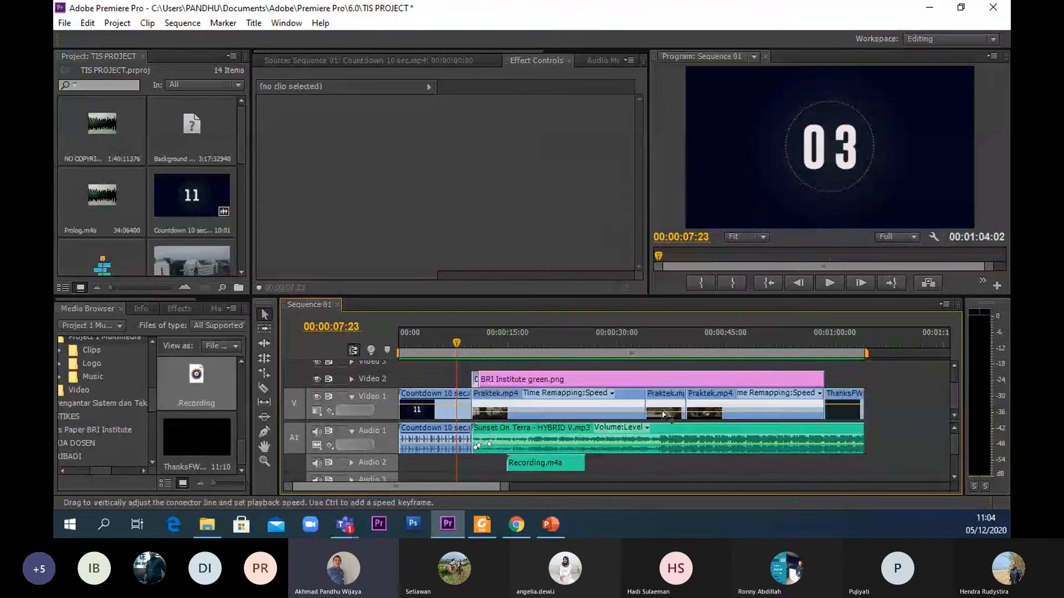
- Try moving the grouped clips to start at about 00:00:29 in the sequence, and undo the move
{"action": "left_click_drag", "start_coordinate": [669, 412], "coordinate": [667, 417]}
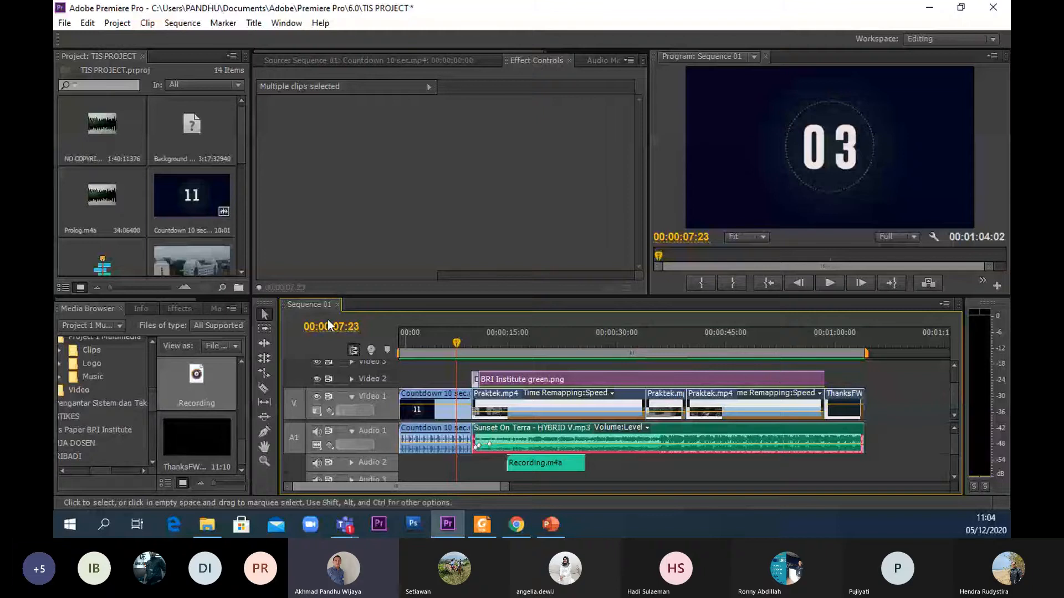
{"action": "left_click", "coordinate": [407, 375]}
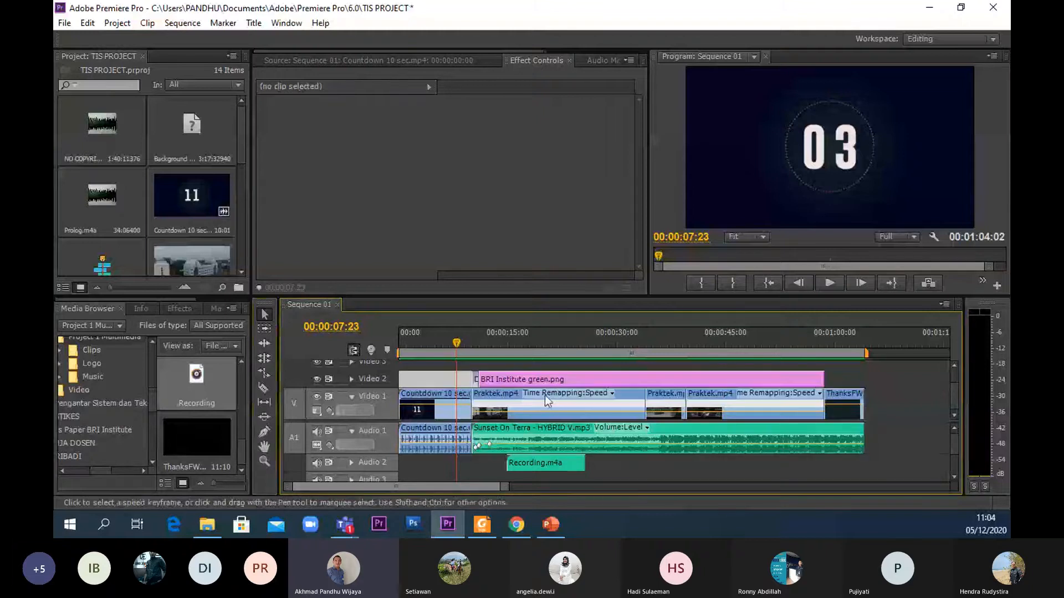
{"action": "left_click_drag", "start_coordinate": [544, 395], "coordinate": [662, 400]}
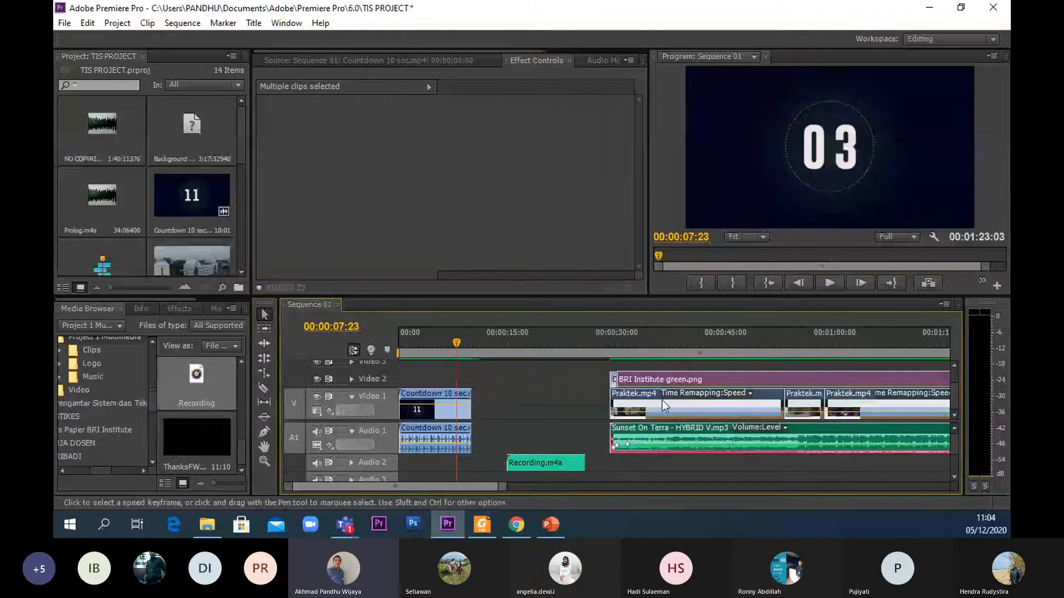
{"action": "key", "text": "ctrl+z"}
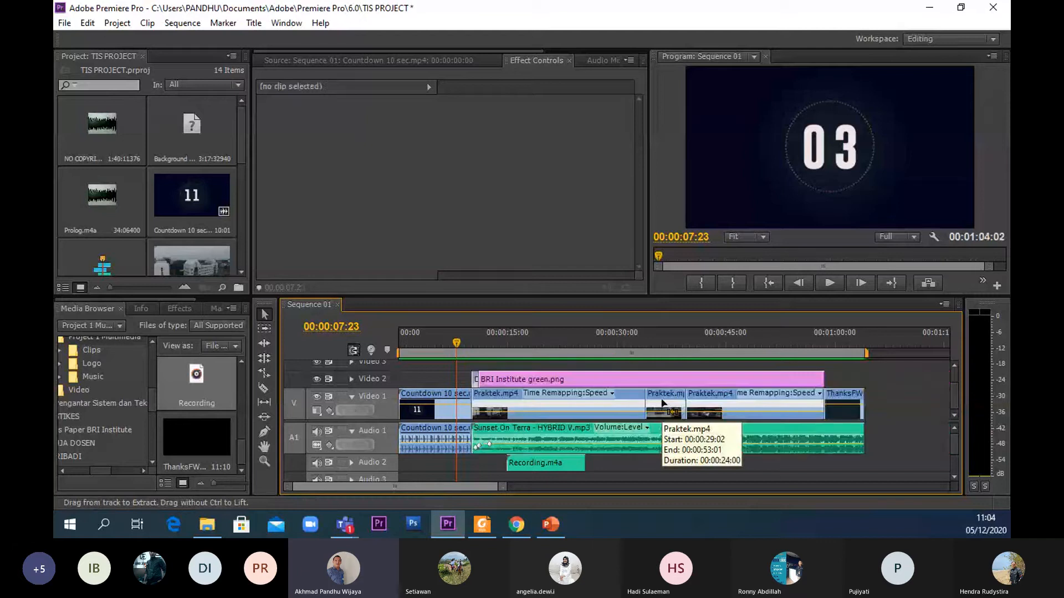
- Ungroup the clips after the countdown and select only the Sunset On Terra music clip
{"action": "left_click", "coordinate": [599, 429]}
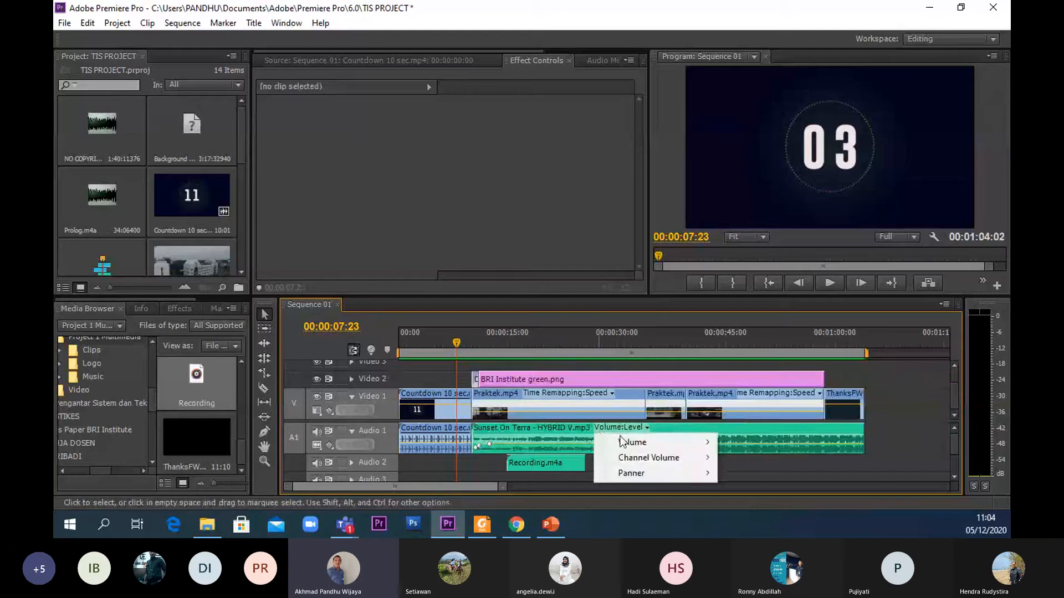
{"action": "left_click", "coordinate": [753, 476]}
{"action": "left_click", "coordinate": [718, 439]}
{"action": "right_click", "coordinate": [719, 438]}
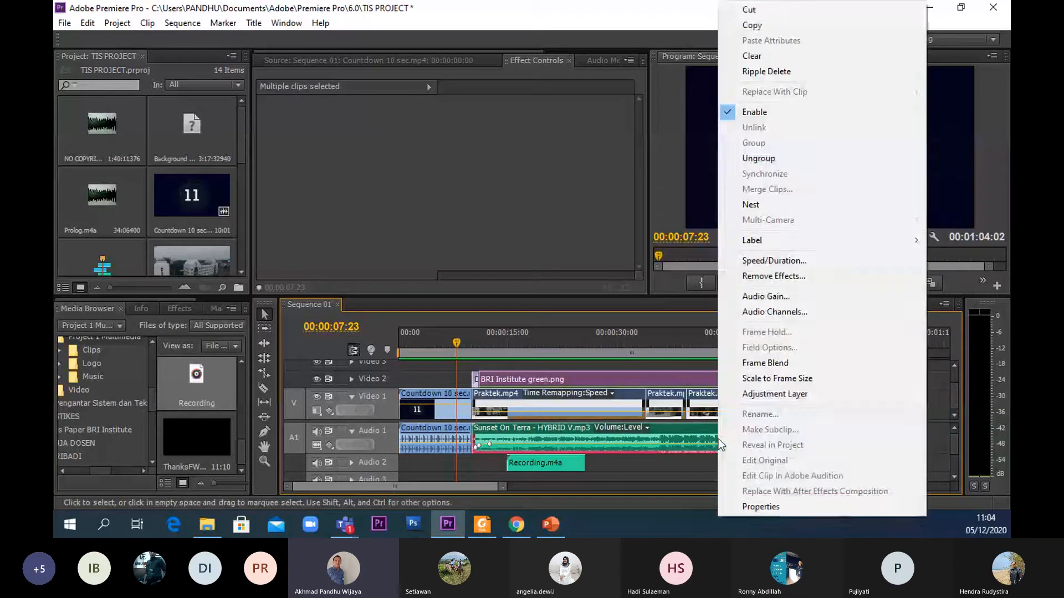
{"action": "left_click", "coordinate": [730, 157]}
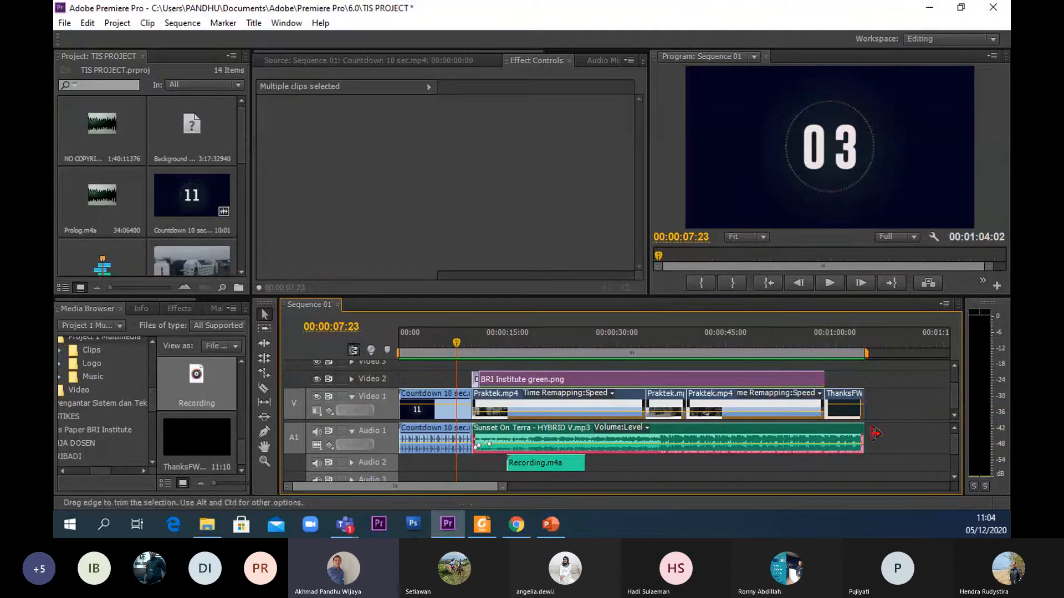
{"action": "left_click", "coordinate": [779, 434]}
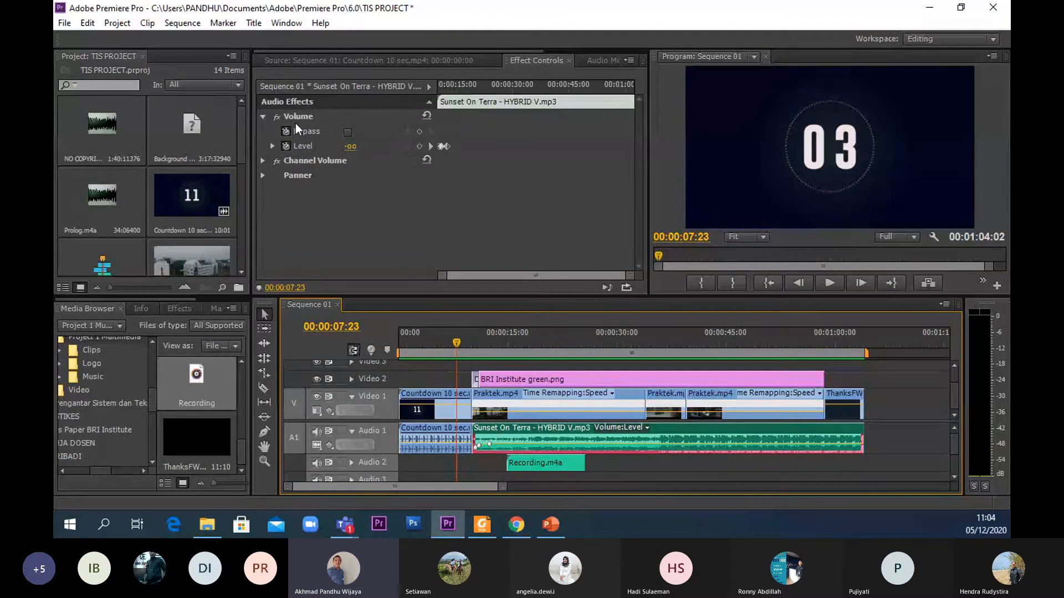
- Place the playhead at Recording.m4a's start, 00:00:14:22, and scrub to its end at 00:00:25:20
{"action": "left_click_drag", "start_coordinate": [458, 341], "coordinate": [507, 349]}
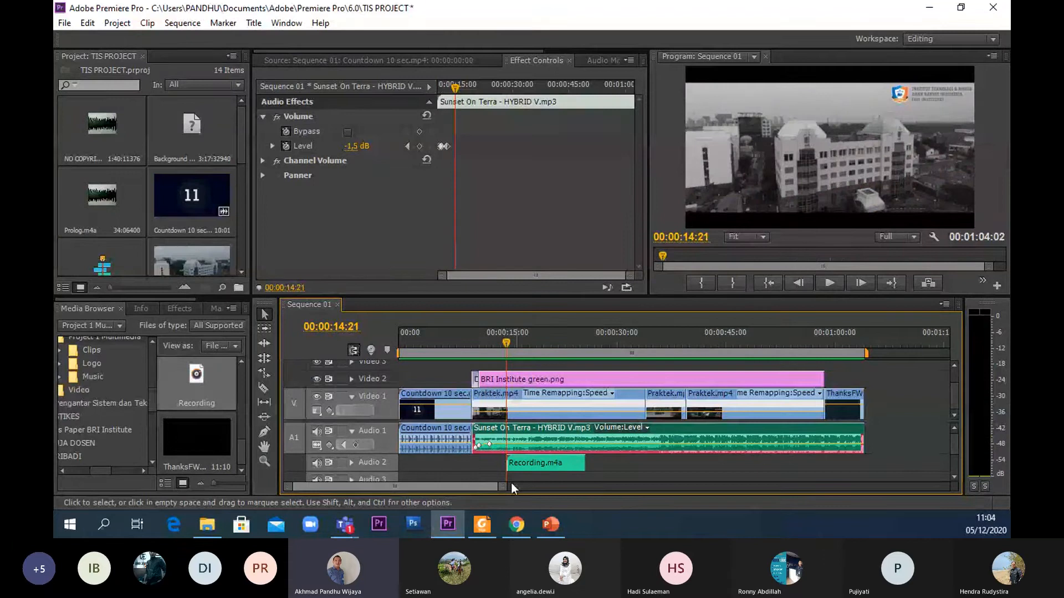
{"action": "left_click_drag", "start_coordinate": [501, 487], "coordinate": [442, 482]}
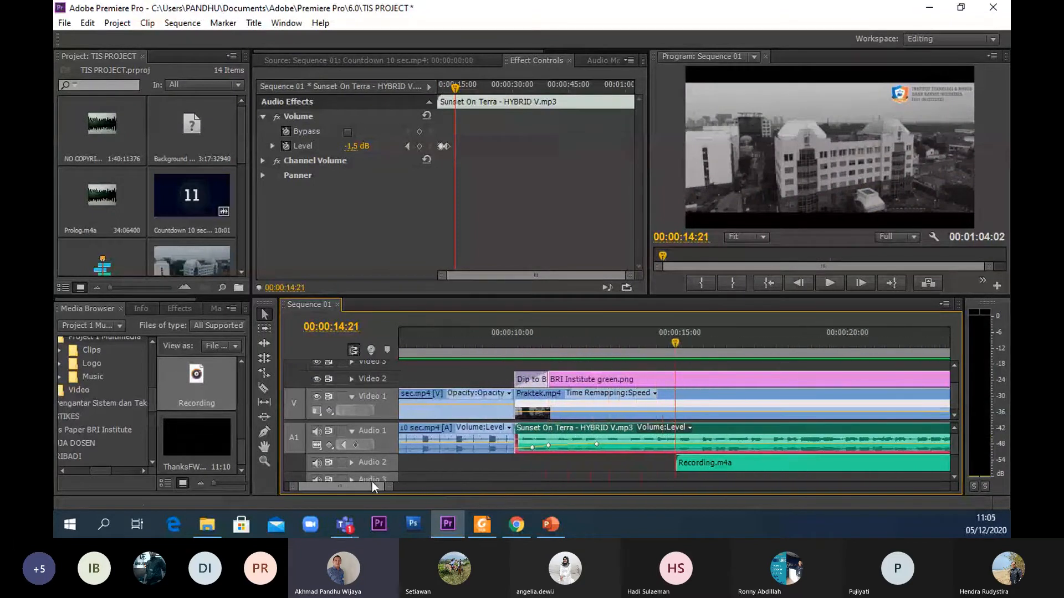
{"action": "left_click_drag", "start_coordinate": [367, 483], "coordinate": [371, 487]}
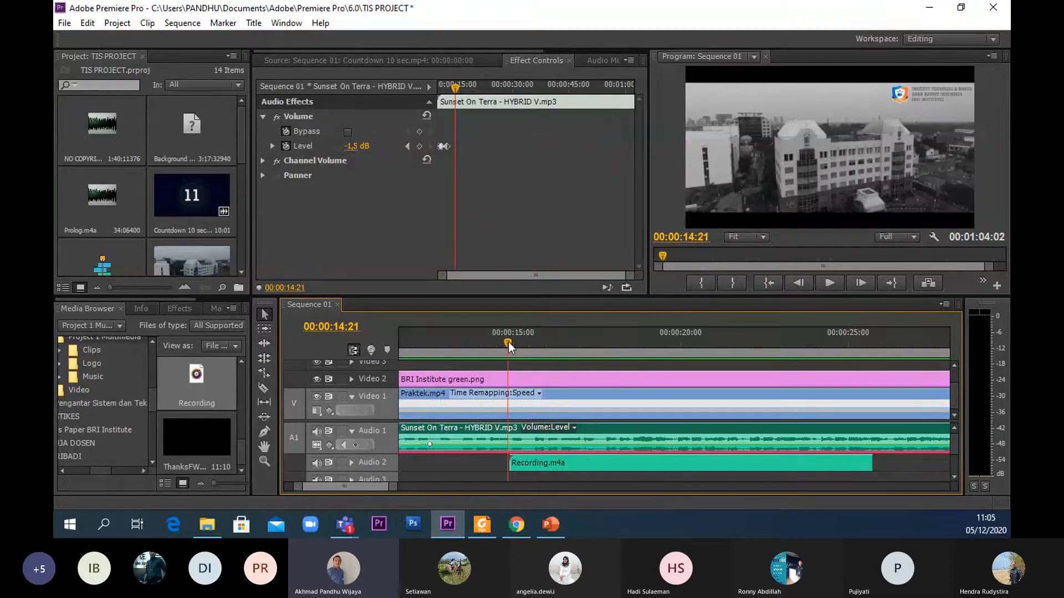
{"action": "left_click_drag", "start_coordinate": [508, 343], "coordinate": [510, 343]}
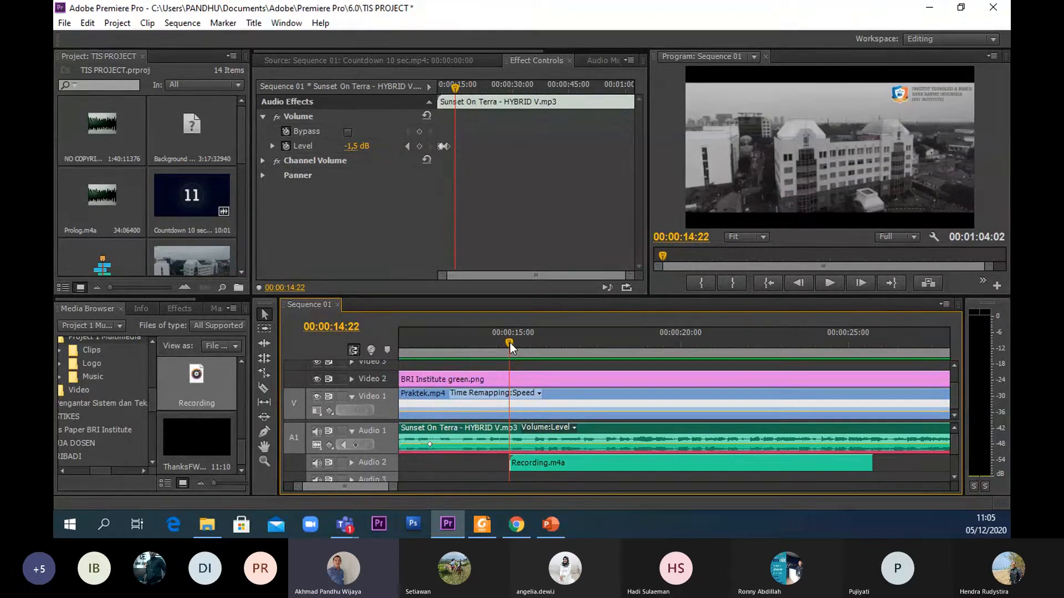
{"action": "left_click_drag", "start_coordinate": [510, 343], "coordinate": [876, 371]}
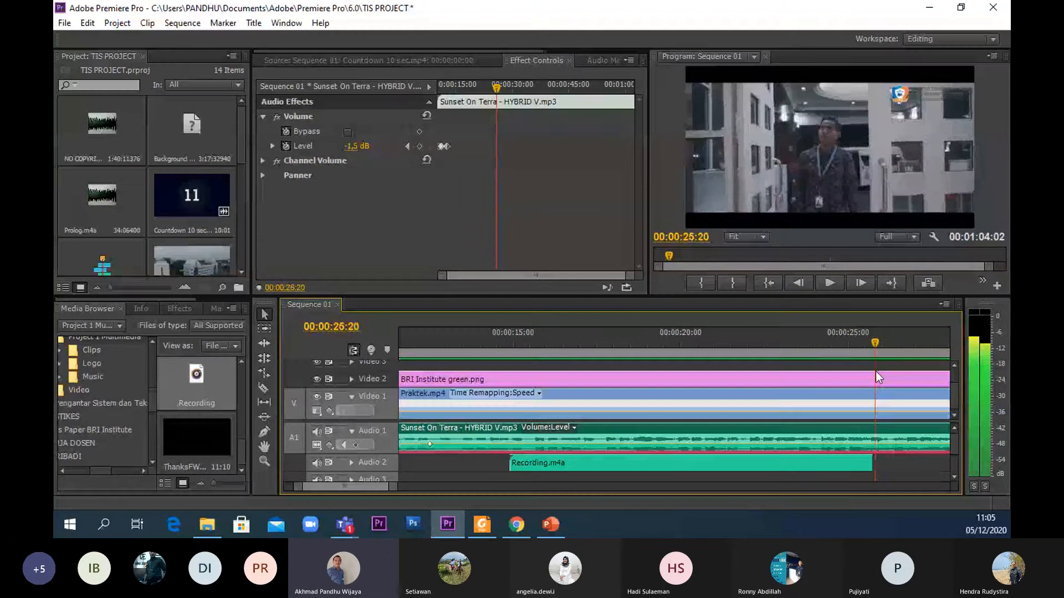
- Select Recording.m4a, return the playhead to 00:00:14:22 and expand the clip's Volume effect
{"action": "left_click", "coordinate": [544, 466]}
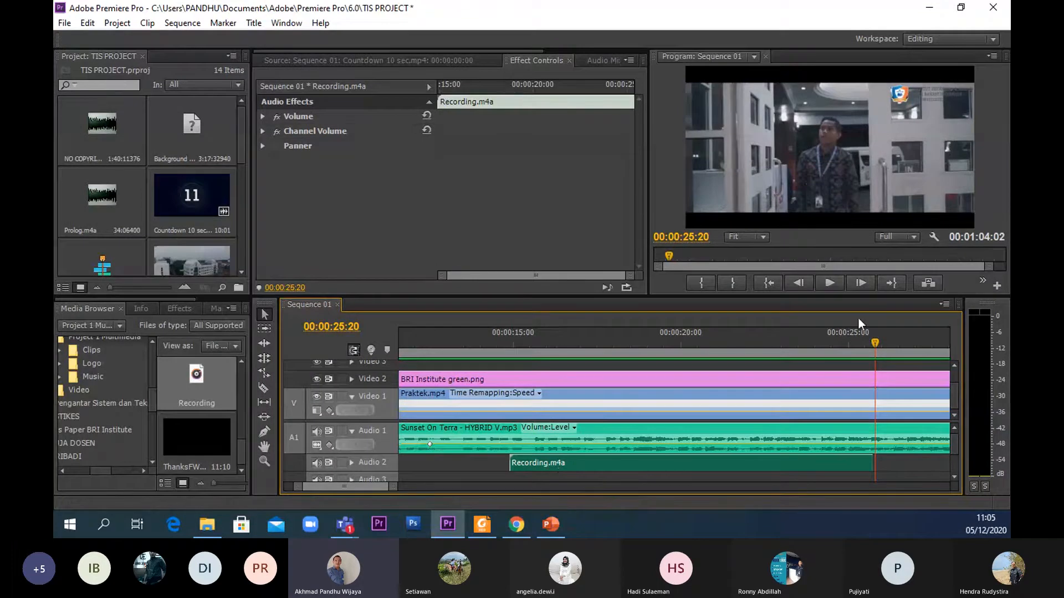
{"action": "left_click_drag", "start_coordinate": [875, 342], "coordinate": [510, 341]}
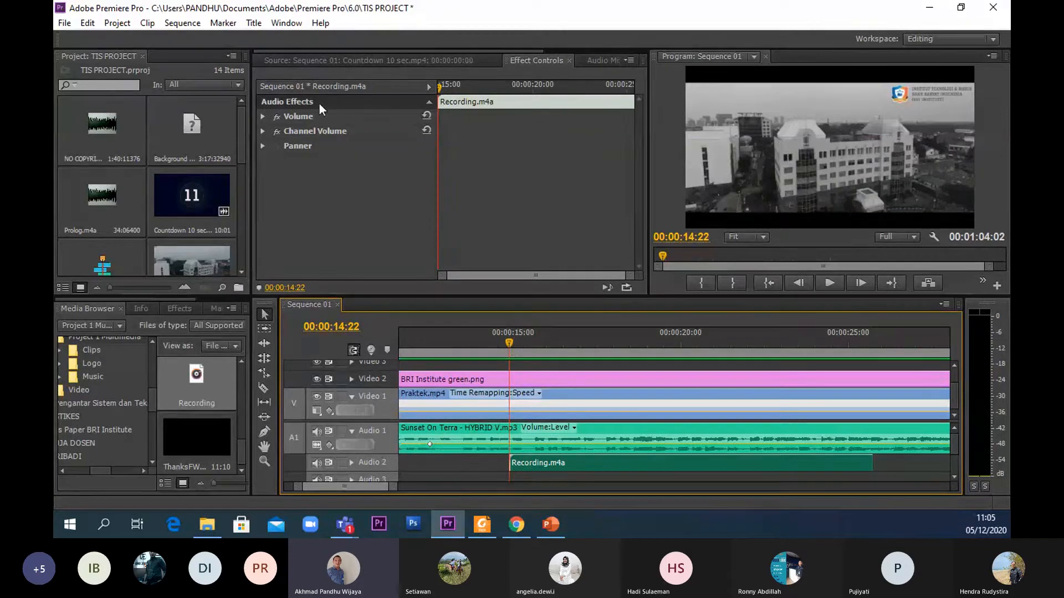
{"action": "left_click", "coordinate": [264, 116]}
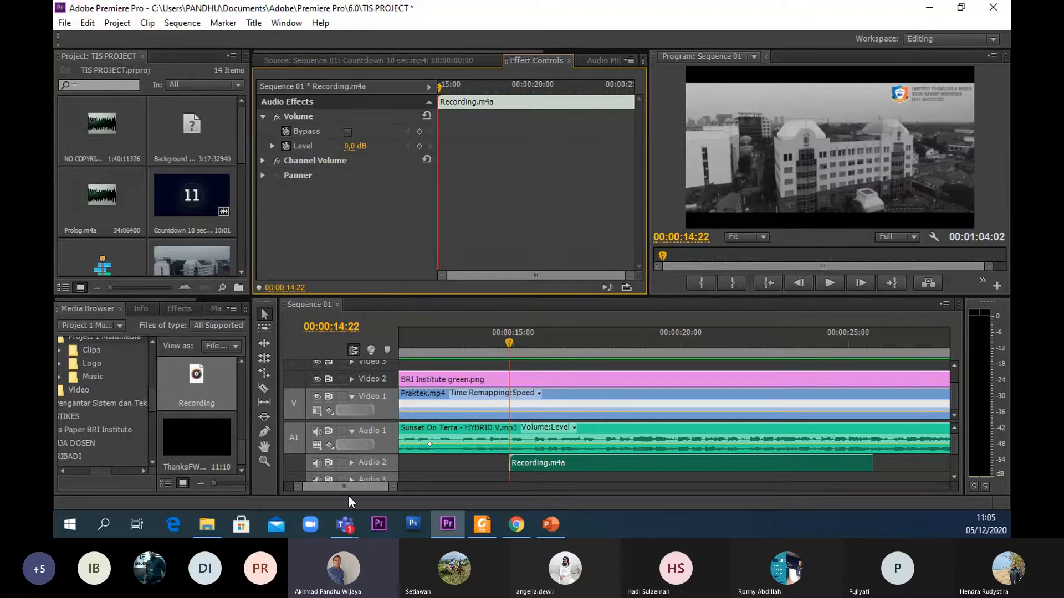
- Collapse and re-expand the Audio 1 track
{"action": "left_click", "coordinate": [352, 431]}
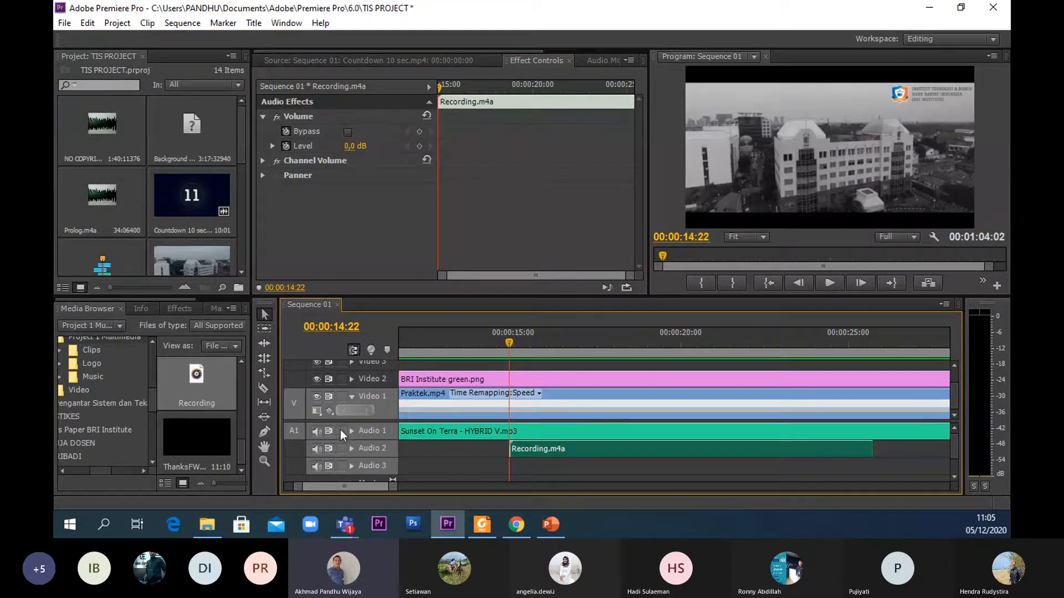
{"action": "left_click", "coordinate": [351, 431]}
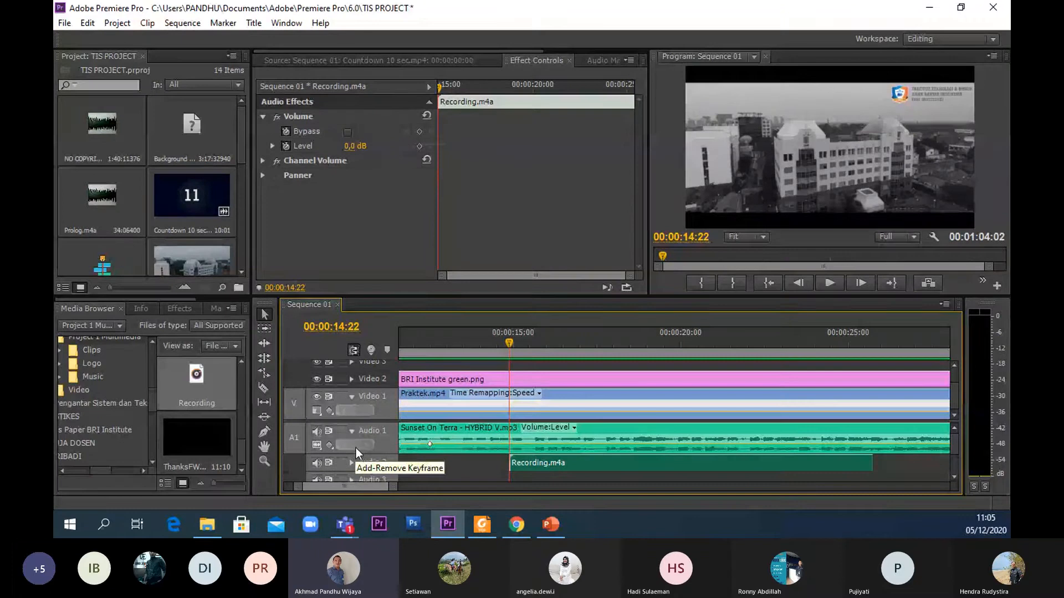
{"action": "left_click", "coordinate": [353, 430]}
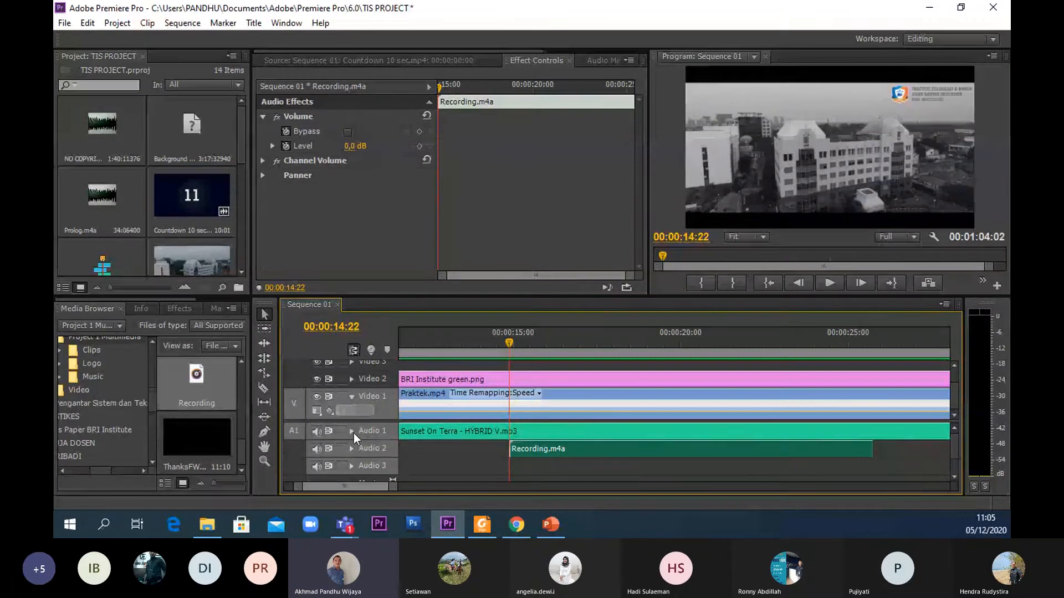
{"action": "left_click", "coordinate": [351, 431]}
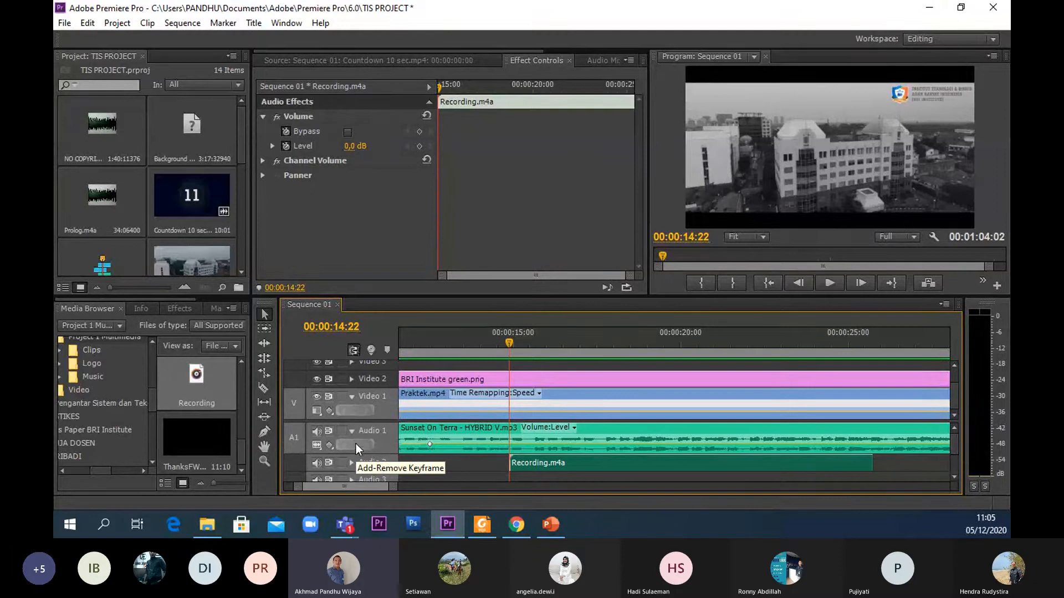
- Add volume keyframes to the Sunset On Terra clip at 00:00:14:22 and 00:00:15:05, playing back the voice-over section in between
{"action": "left_click", "coordinate": [518, 450]}
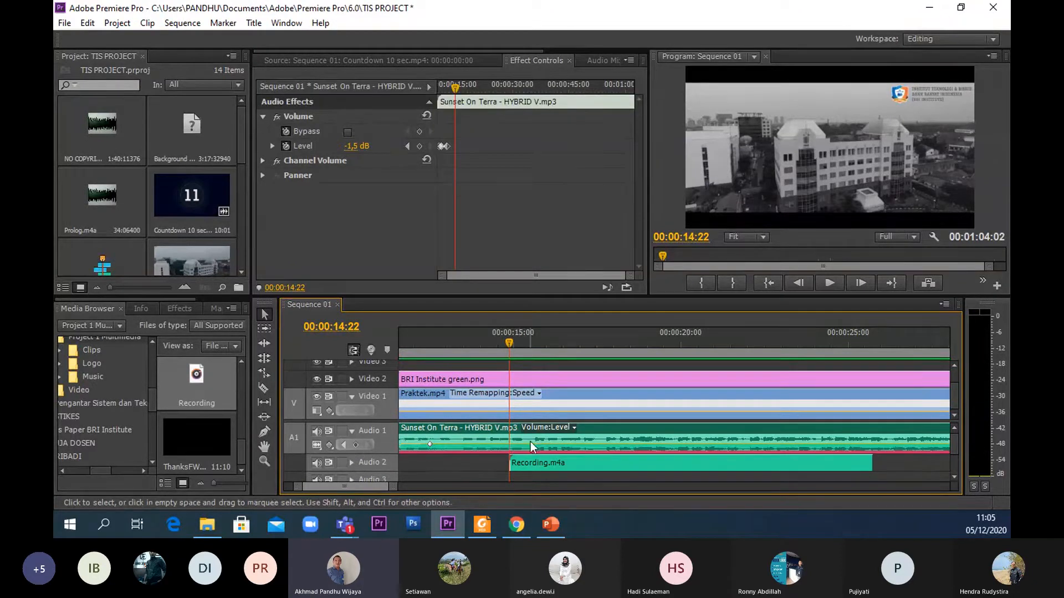
{"action": "left_click", "coordinate": [356, 445]}
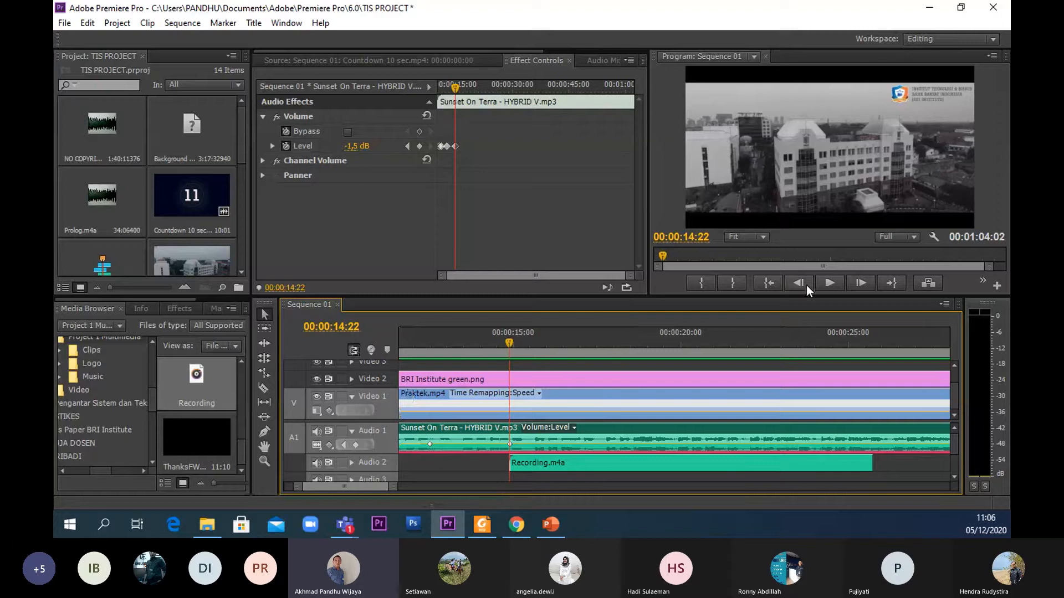
{"action": "left_click", "coordinate": [826, 283]}
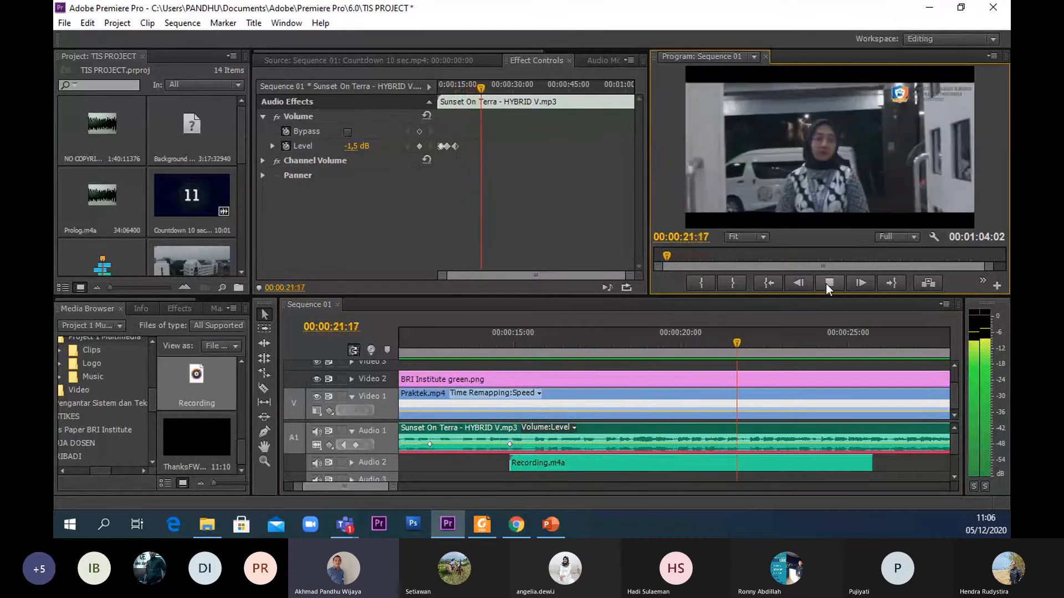
{"action": "left_click", "coordinate": [825, 283]}
{"action": "left_click_drag", "start_coordinate": [761, 343], "coordinate": [520, 357]}
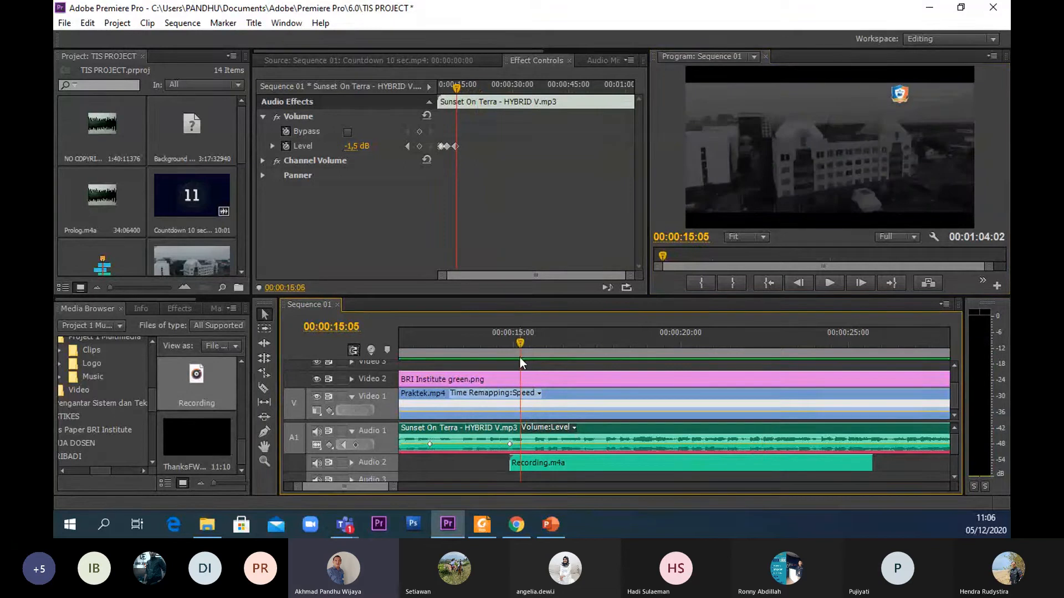
{"action": "left_click", "coordinate": [356, 445]}
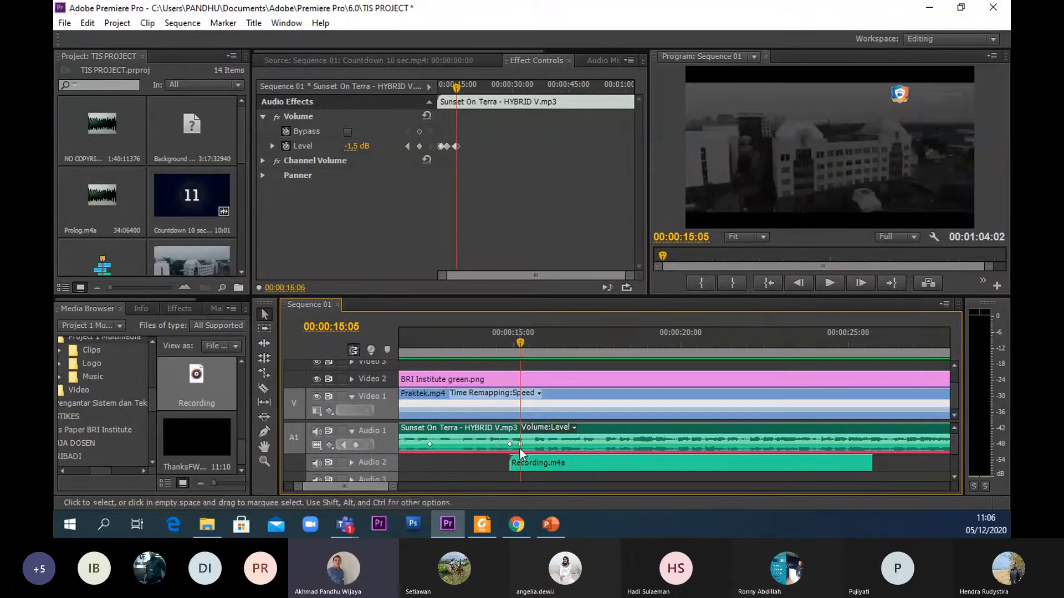
- Try lowering the music's 00:00:15:05 volume keyframe, undo the change and return the playhead to about 00:00:14:23
{"action": "mouse_move", "coordinate": [520, 446]}
{"action": "left_mouse_down"}
{"action": "mouse_move", "coordinate": [520, 468]}
{"action": "mouse_move", "coordinate": [520, 450]}
{"action": "left_mouse_up"}
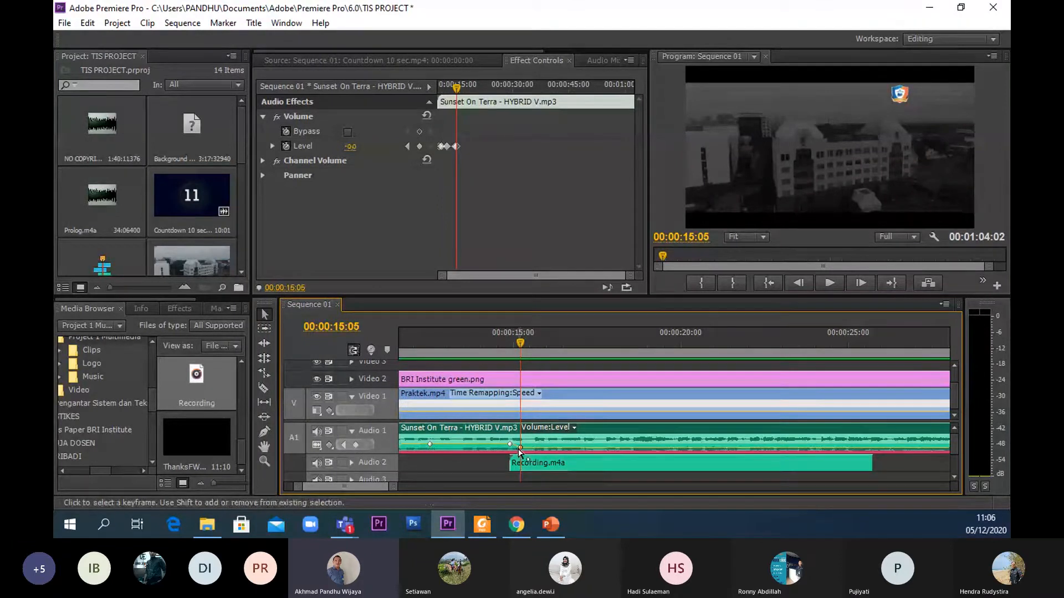
{"action": "key", "text": "ctrl+z"}
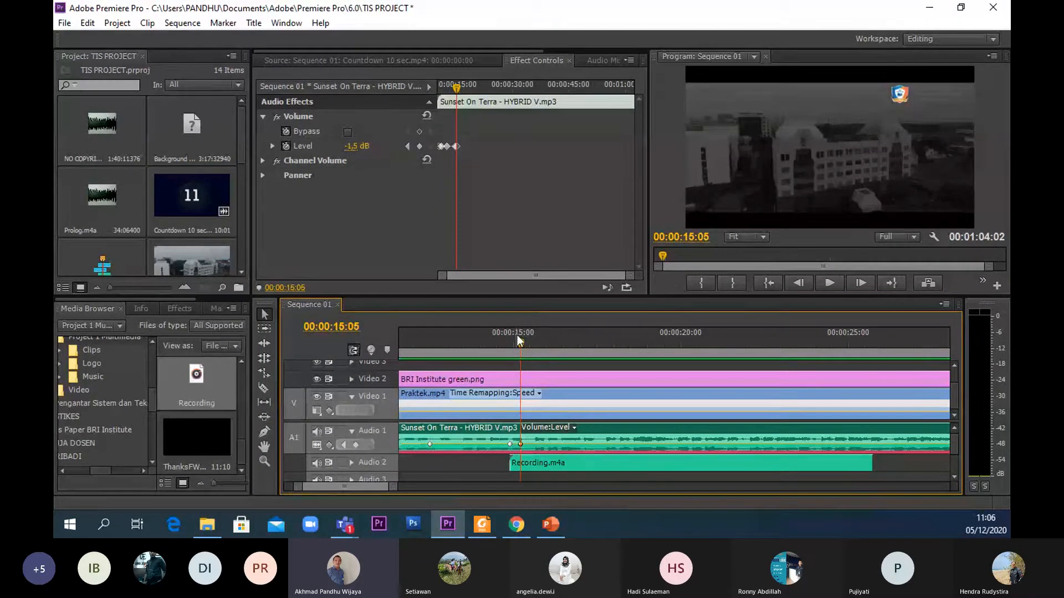
{"action": "left_click_drag", "start_coordinate": [520, 342], "coordinate": [509, 344]}
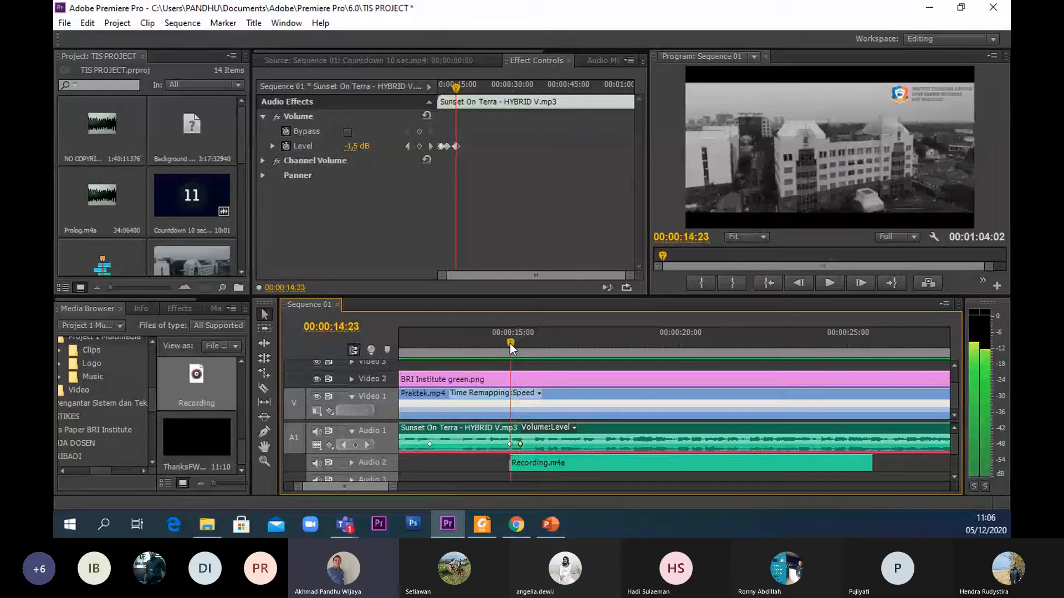
- Add volume keyframes to the music clip at 00:00:25:10 and 00:00:25:18, and play the voice-over's ending from 00:00:25:10
{"action": "left_click_drag", "start_coordinate": [510, 344], "coordinate": [862, 352]}
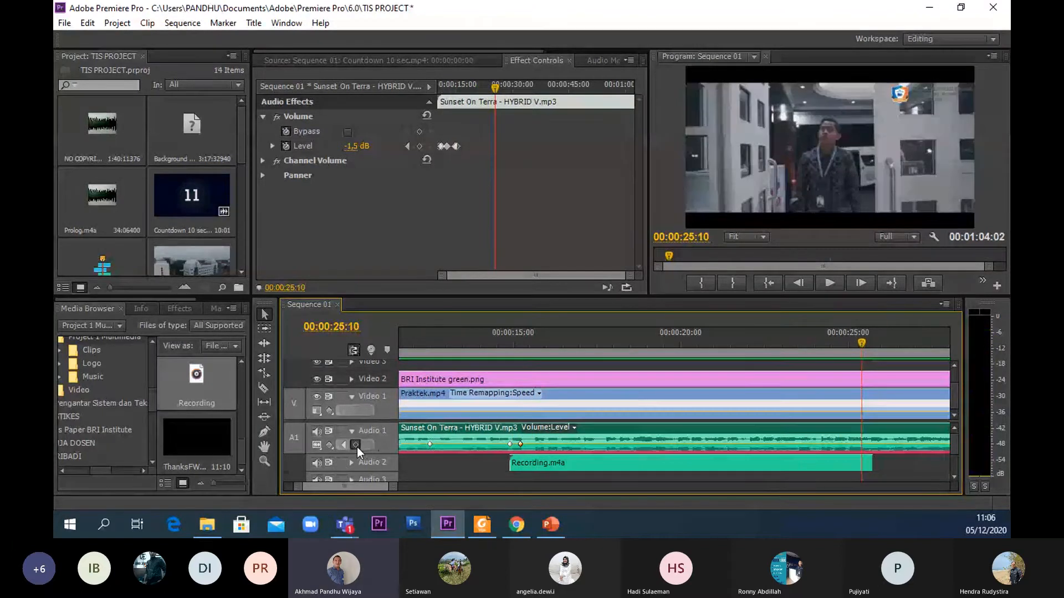
{"action": "left_click", "coordinate": [356, 445]}
{"action": "left_click", "coordinate": [869, 344]}
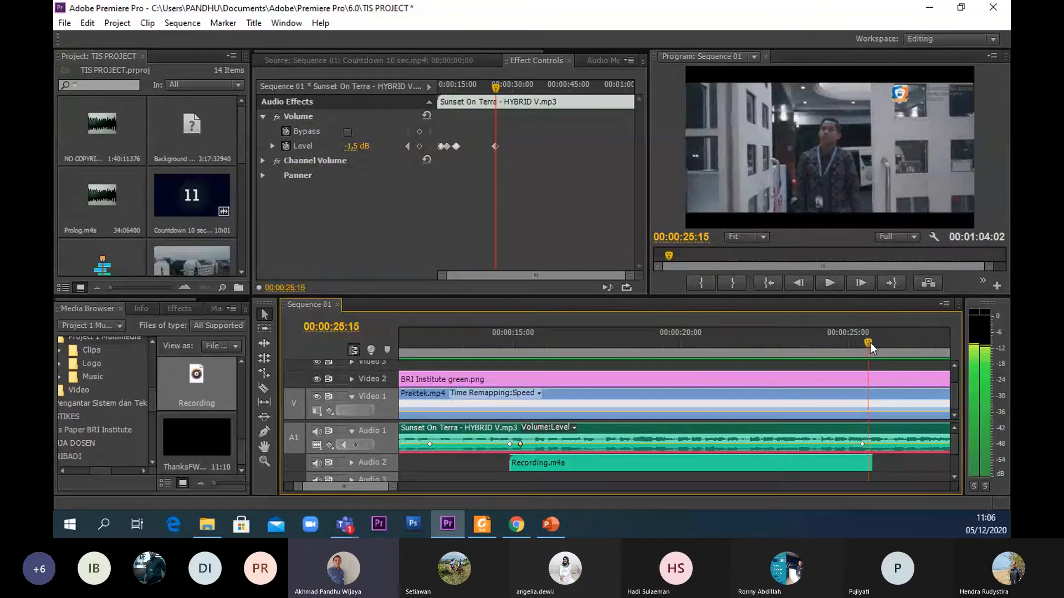
{"action": "left_click_drag", "start_coordinate": [870, 342], "coordinate": [875, 345]}
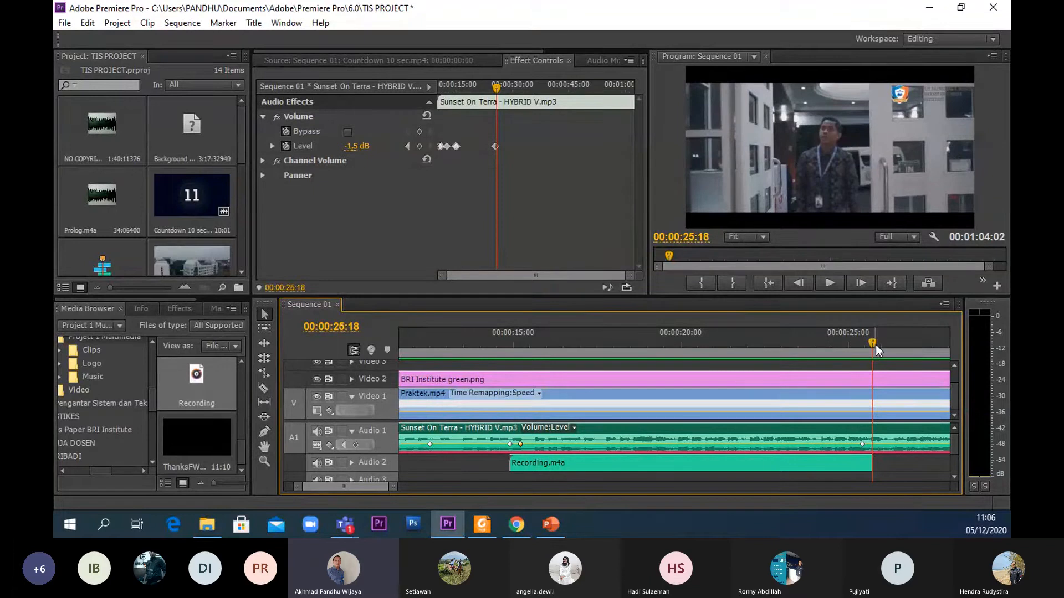
{"action": "left_click", "coordinate": [355, 444]}
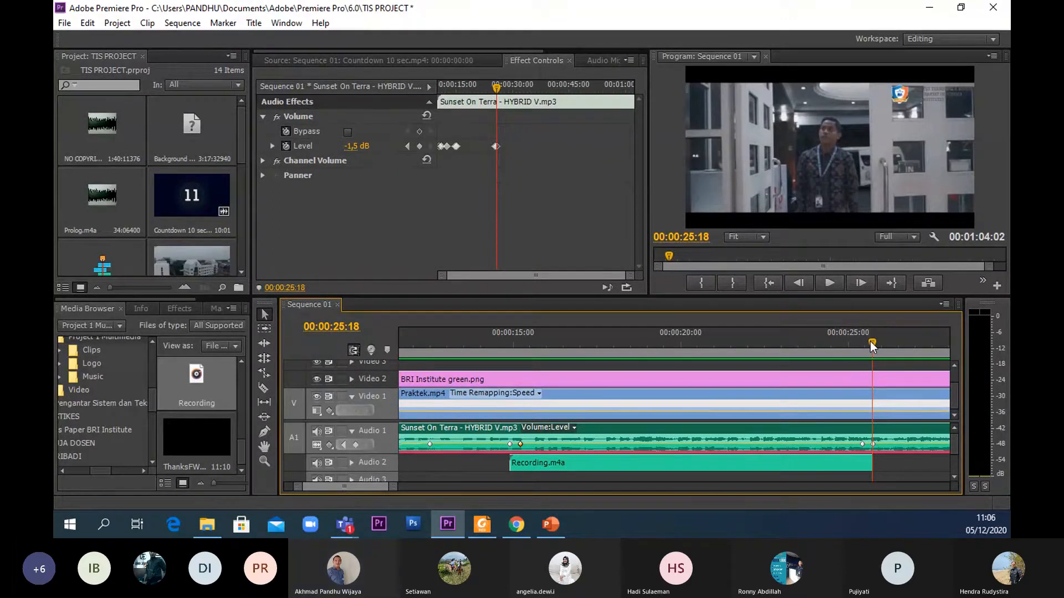
{"action": "left_click_drag", "start_coordinate": [870, 341], "coordinate": [862, 344]}
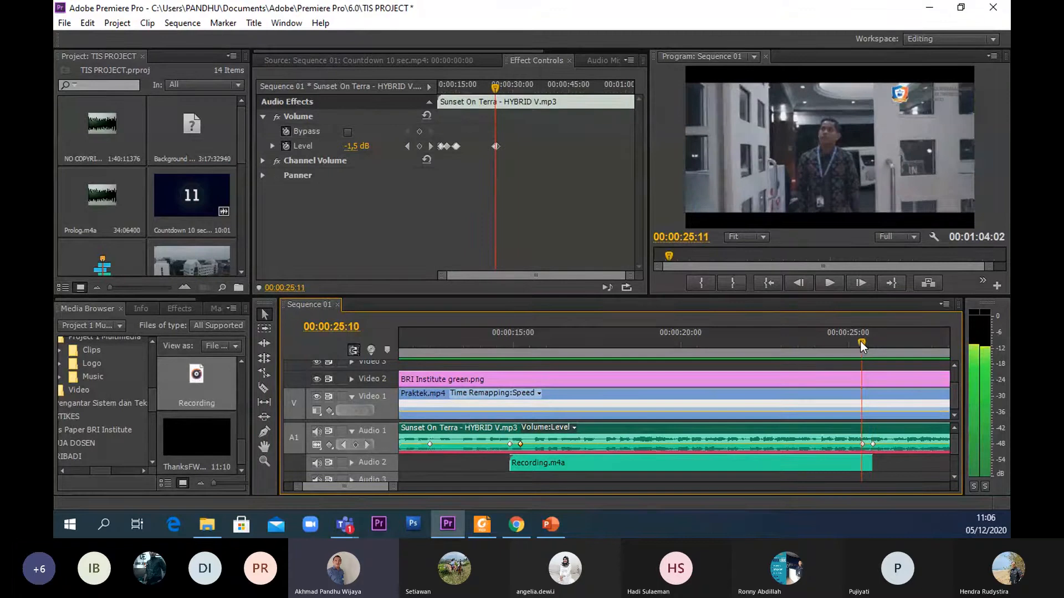
{"action": "key", "text": "space"}
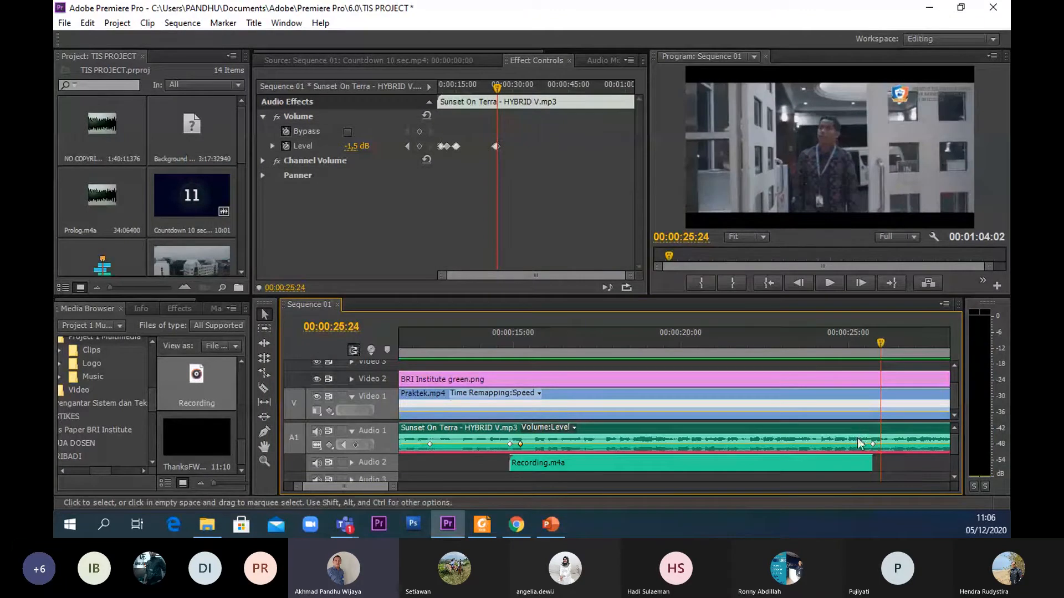
- Lower the music's volume line between the 00:00:15:05 and 00:00:25:10 keyframes and make the Audio 1 track taller
{"action": "left_click_drag", "start_coordinate": [862, 444], "coordinate": [862, 448]}
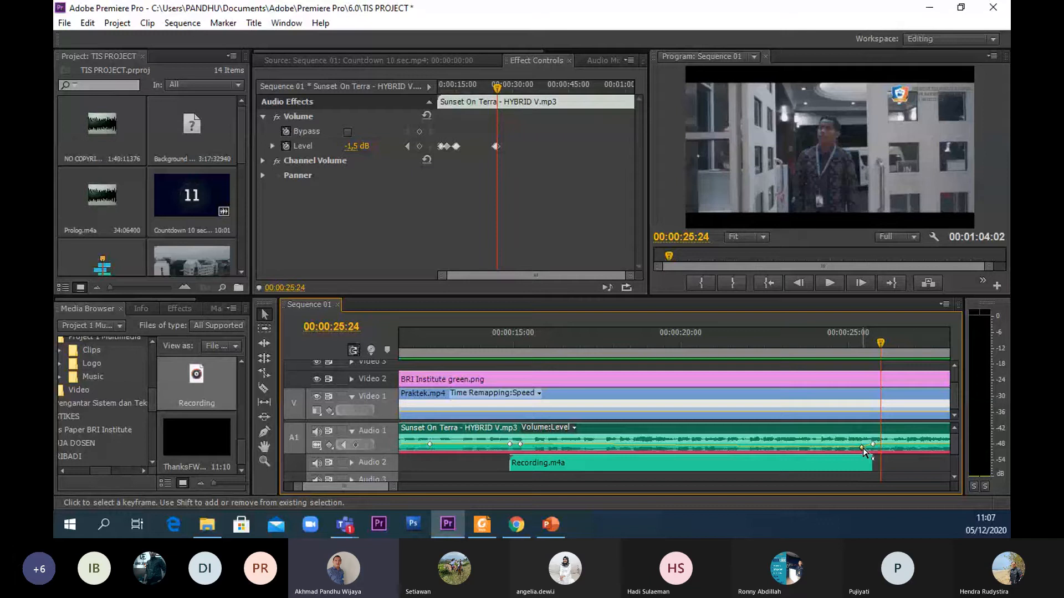
{"action": "mouse_move", "coordinate": [780, 447]}
{"action": "left_mouse_down"}
{"action": "mouse_move", "coordinate": [780, 432]}
{"action": "mouse_move", "coordinate": [780, 443]}
{"action": "left_mouse_up"}
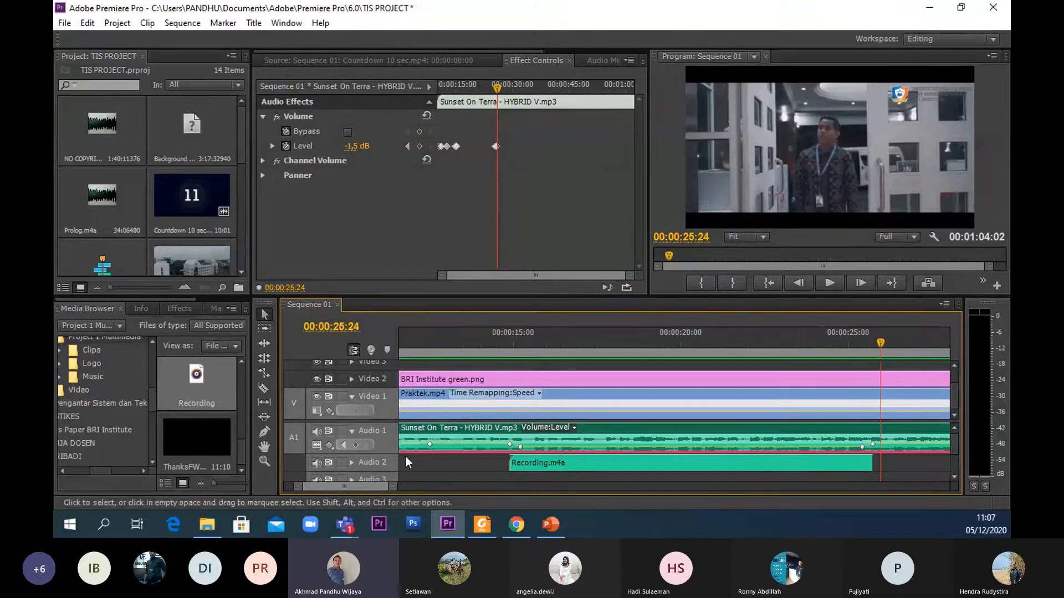
{"action": "left_click_drag", "start_coordinate": [391, 457], "coordinate": [391, 476]}
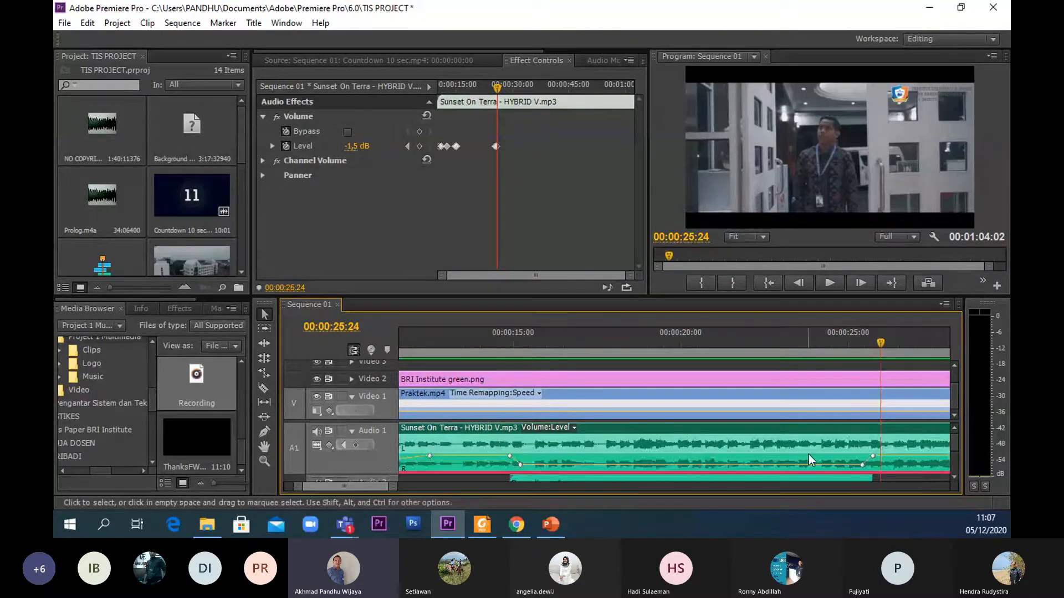
{"action": "scroll", "coordinate": [809, 454], "scroll_direction": "down", "scroll_amount": 1}
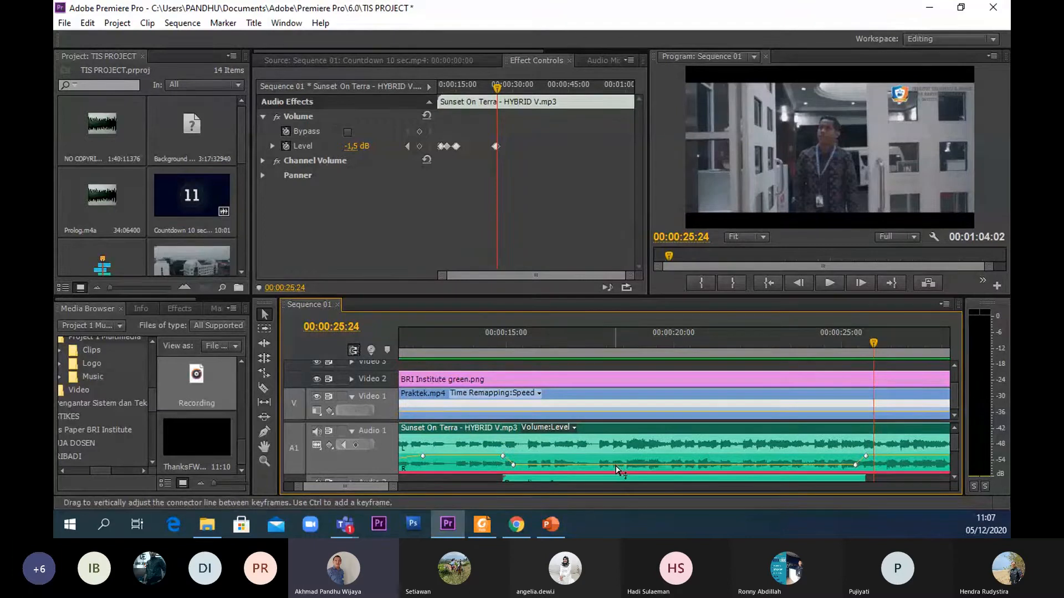
- Lower the Audio 1 music level between the two inner keyframes to -27.9 dB and play back the narration section
{"action": "left_click_drag", "start_coordinate": [617, 470], "coordinate": [618, 477]}
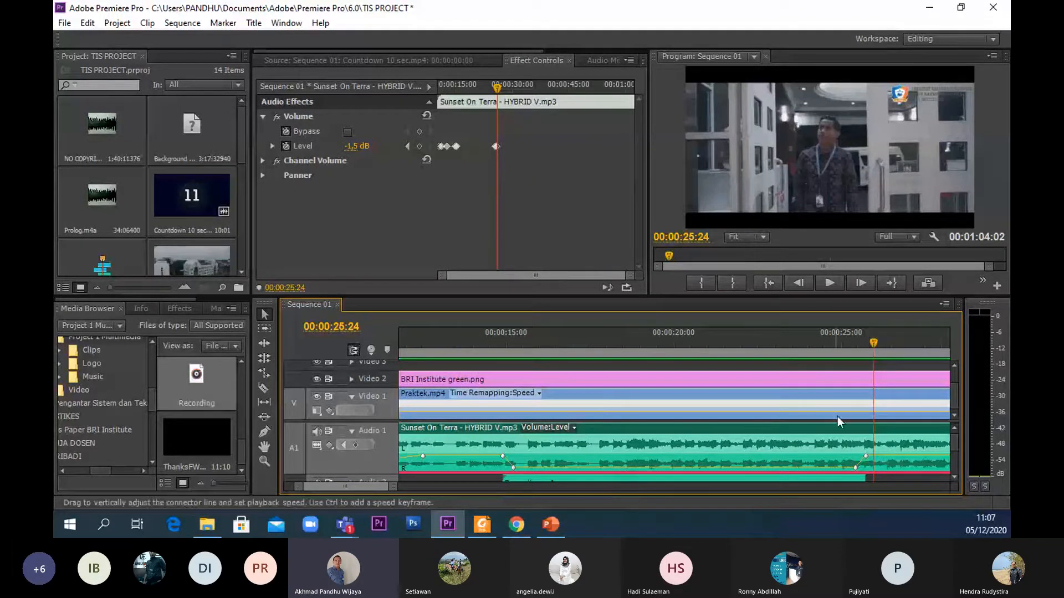
{"action": "left_click", "coordinate": [954, 476]}
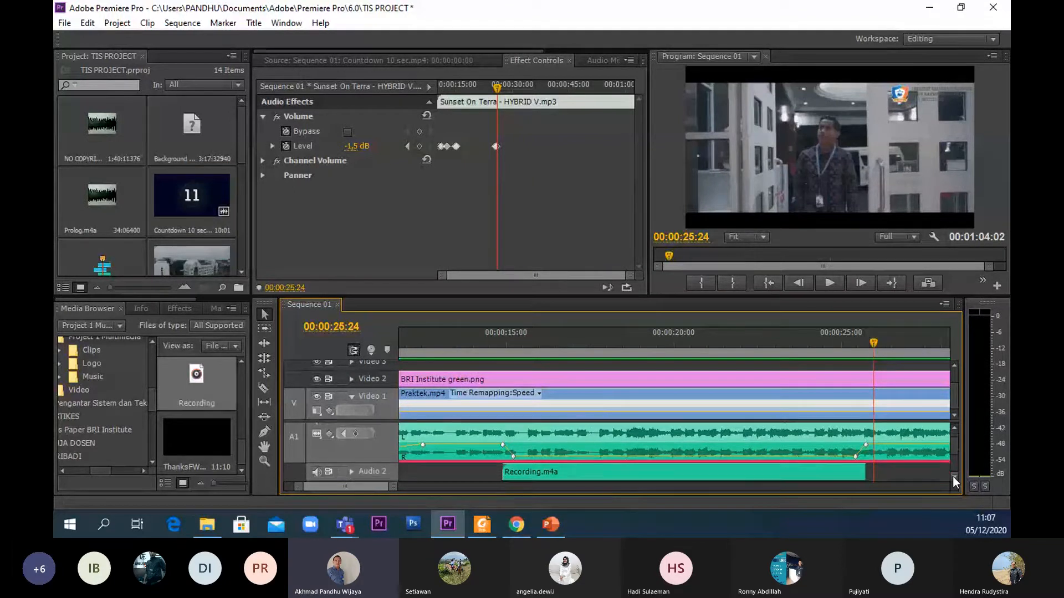
{"action": "left_click", "coordinate": [870, 342]}
{"action": "left_click_drag", "start_coordinate": [870, 342], "coordinate": [517, 341]}
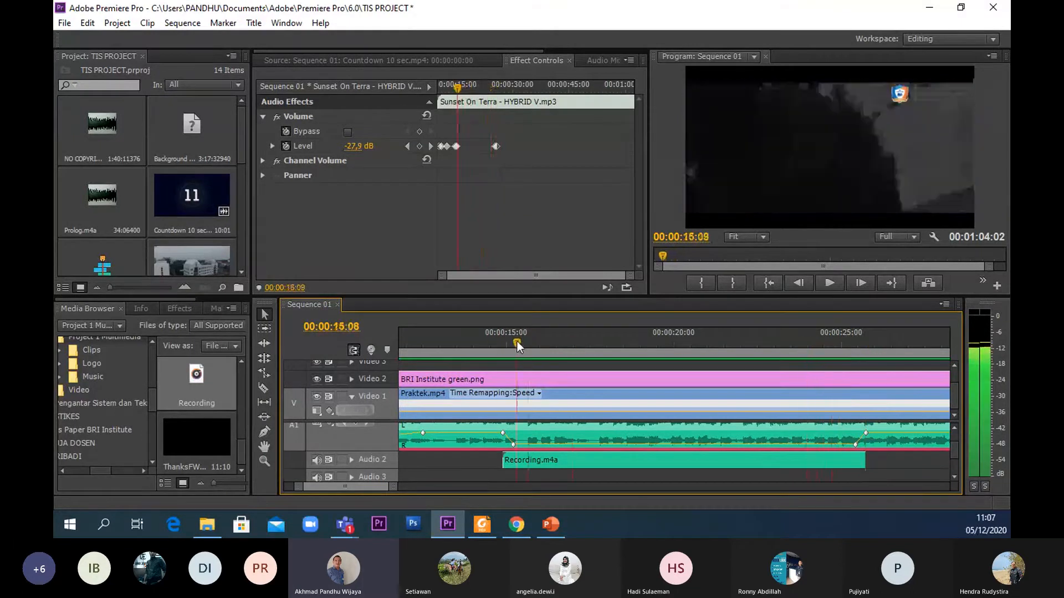
{"action": "left_click", "coordinate": [819, 280]}
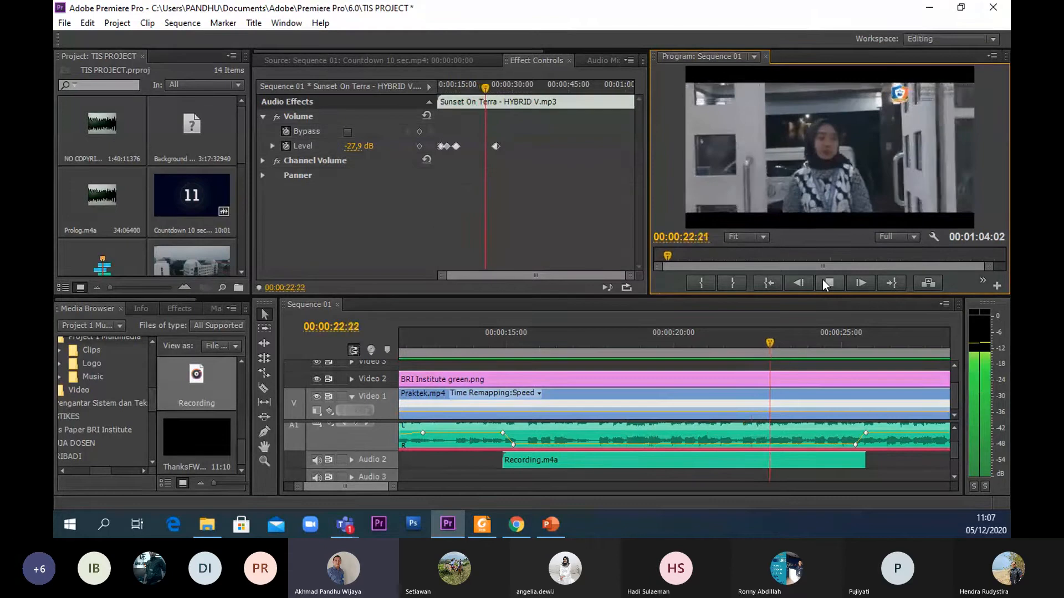
{"action": "left_click", "coordinate": [822, 279]}
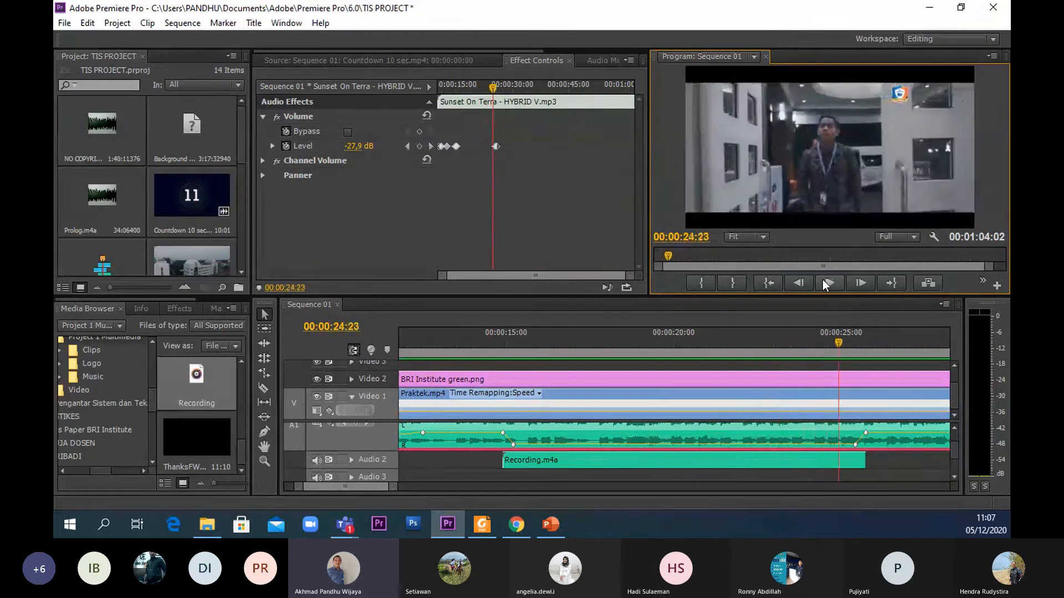
- Raise the music level under the narration to -12.7 dB and move its two low keyframes slightly inward to lengthen both fades
{"action": "left_click", "coordinate": [565, 448]}
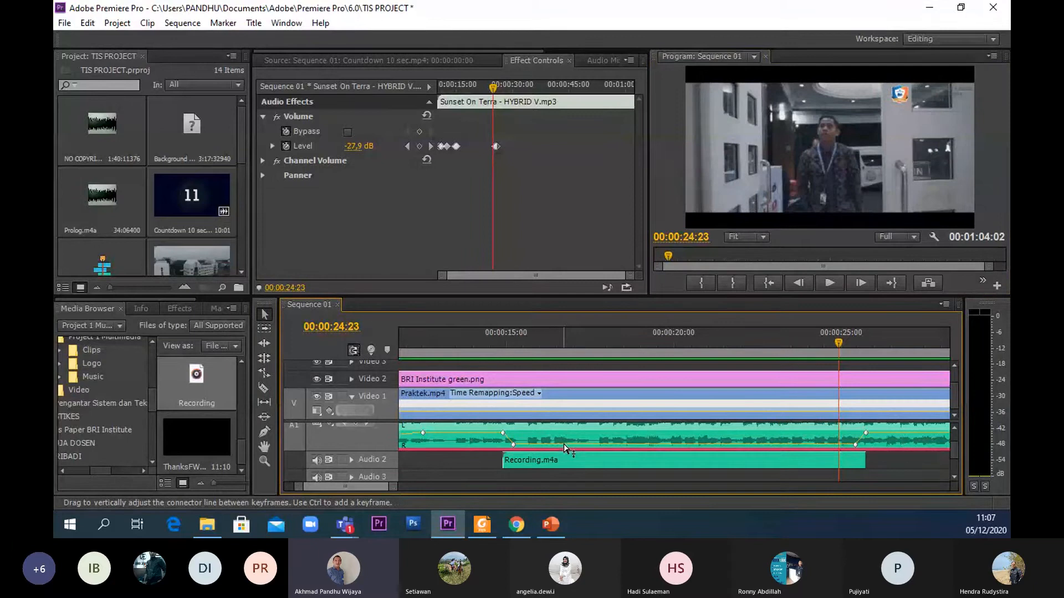
{"action": "left_click_drag", "start_coordinate": [565, 448], "coordinate": [565, 445]}
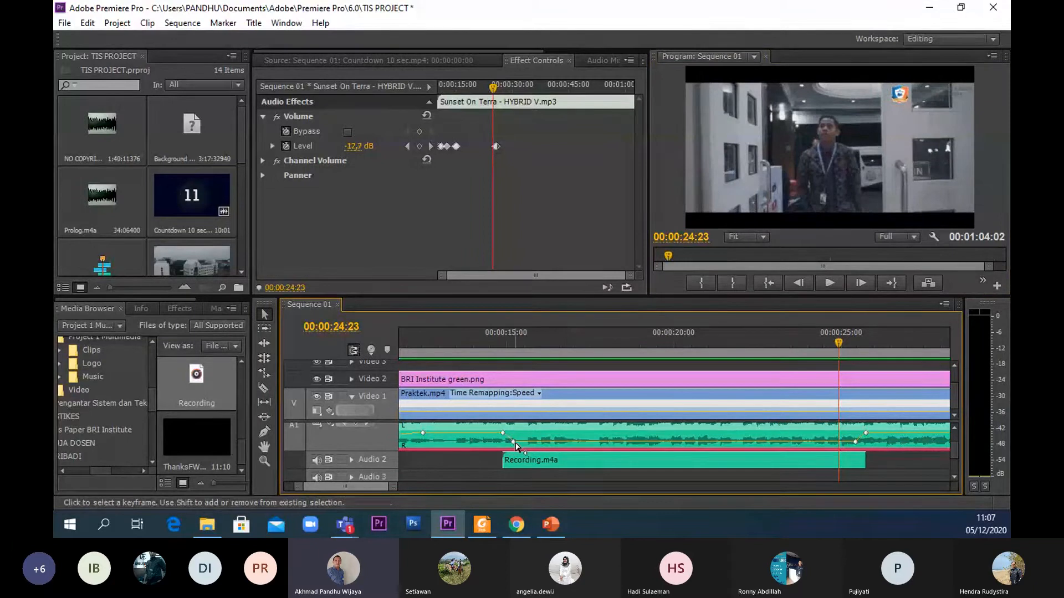
{"action": "mouse_move", "coordinate": [514, 444]}
{"action": "left_click_drag", "start_coordinate": [513, 443], "coordinate": [522, 441]}
{"action": "mouse_move", "coordinate": [856, 443]}
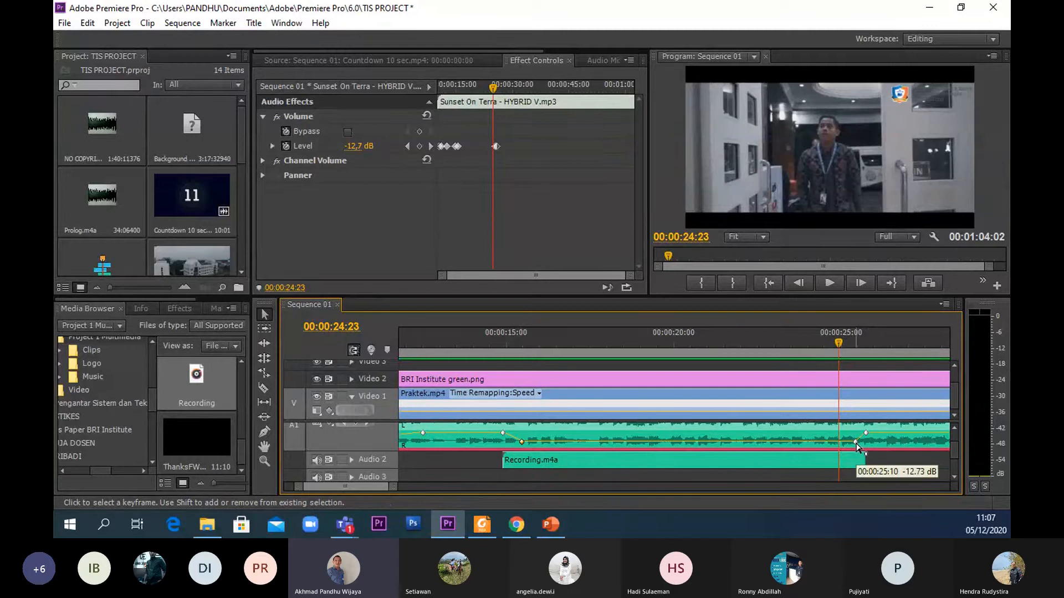
{"action": "left_click_drag", "start_coordinate": [856, 444], "coordinate": [851, 442]}
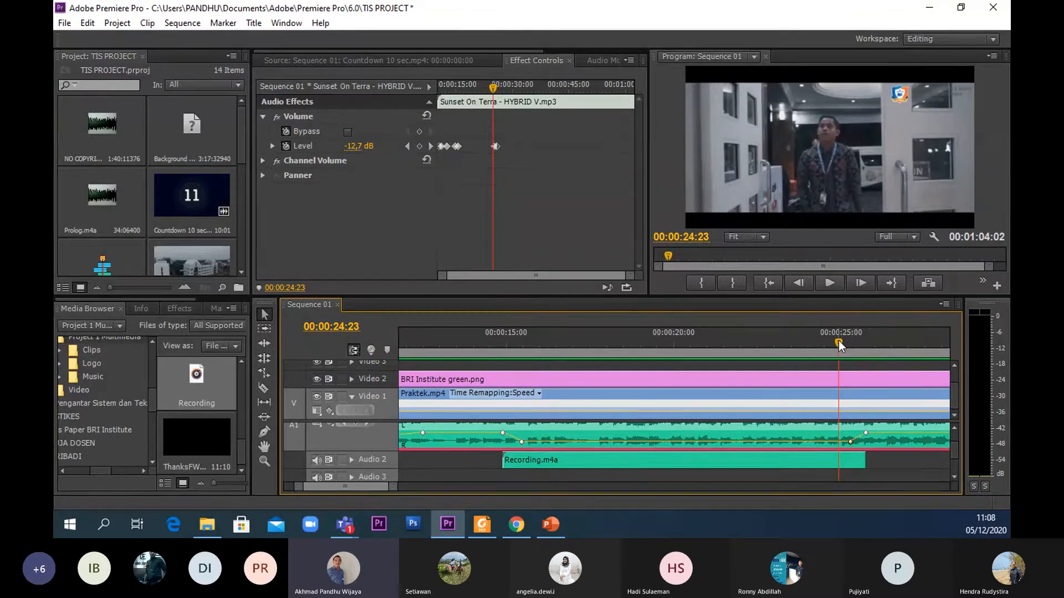
- Play back the sequence from about 00:00:14:18 and scrub through the narration's start to check the music fade
{"action": "left_click_drag", "start_coordinate": [839, 346], "coordinate": [499, 370]}
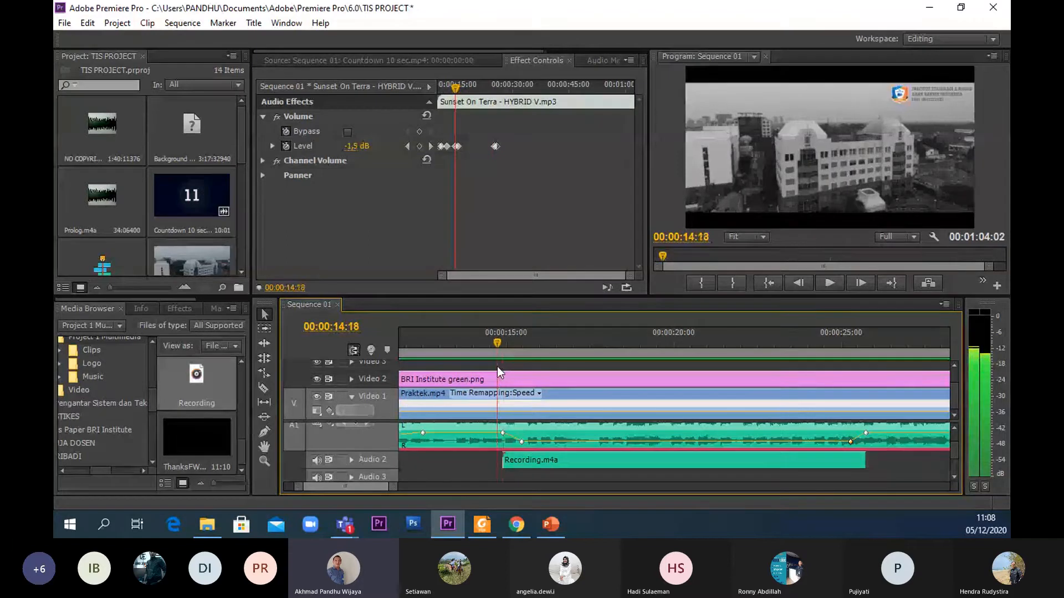
{"action": "left_click", "coordinate": [831, 283]}
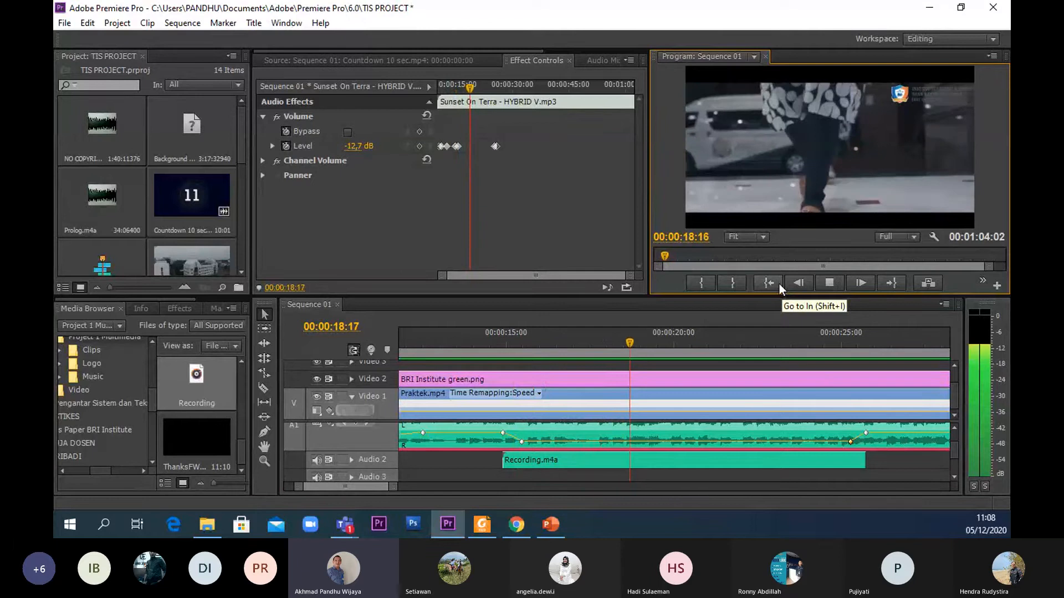
{"action": "left_click", "coordinate": [455, 347]}
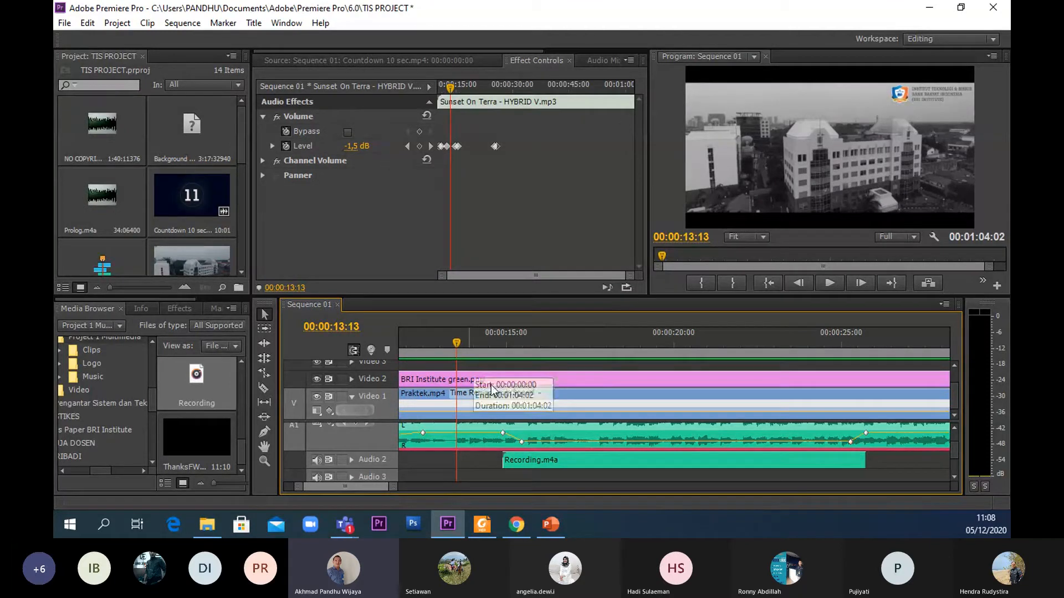
{"action": "mouse_move", "coordinate": [559, 442]}
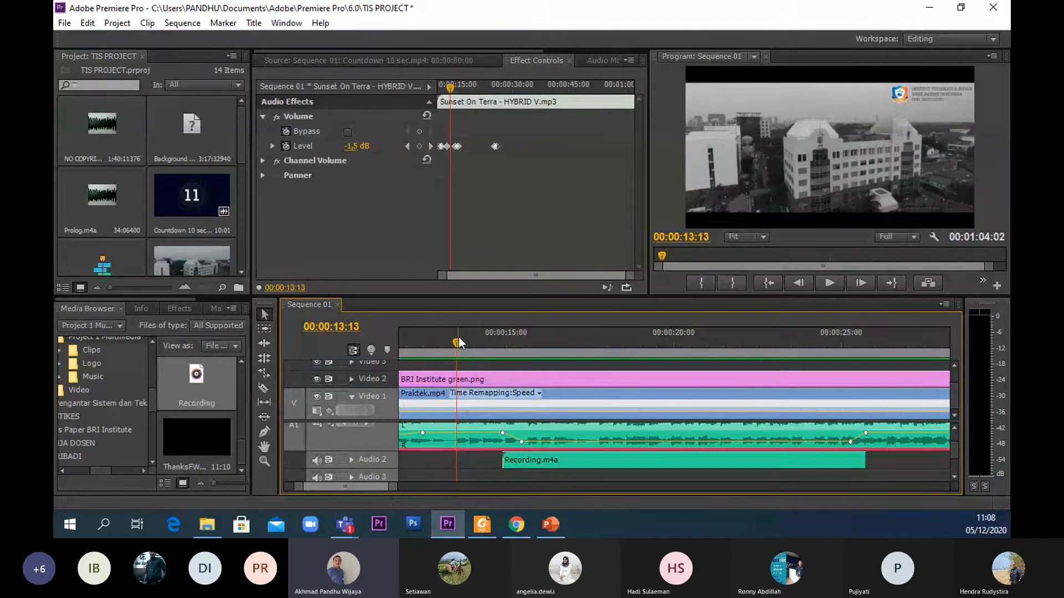
{"action": "left_click_drag", "start_coordinate": [460, 347], "coordinate": [539, 369]}
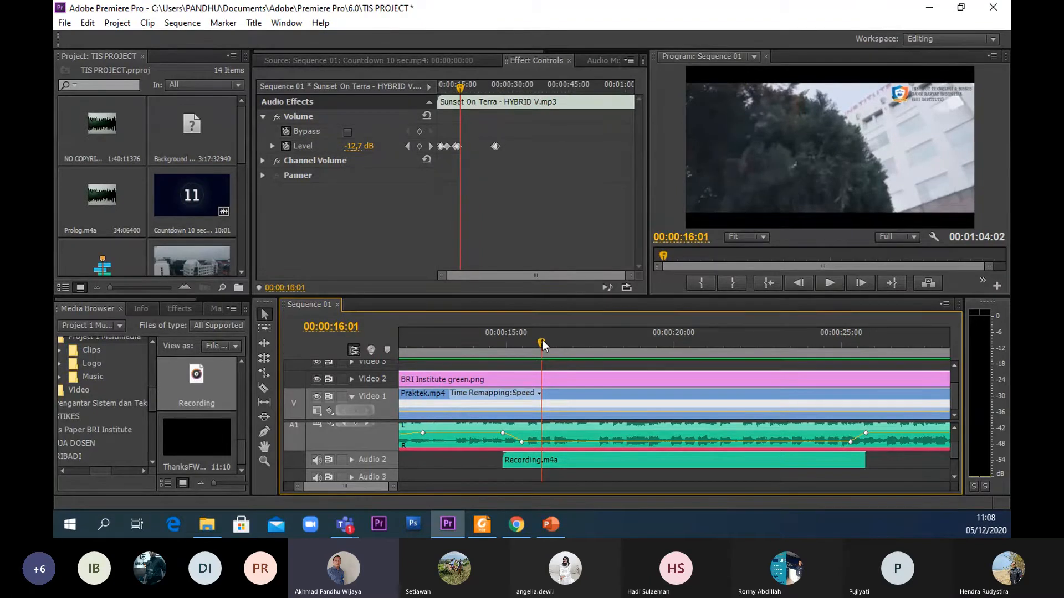
- Inspect the Recording.m4a clip on Audio 2 in the Source monitor and its volume settings in Effect Controls
{"action": "left_click", "coordinate": [592, 461]}
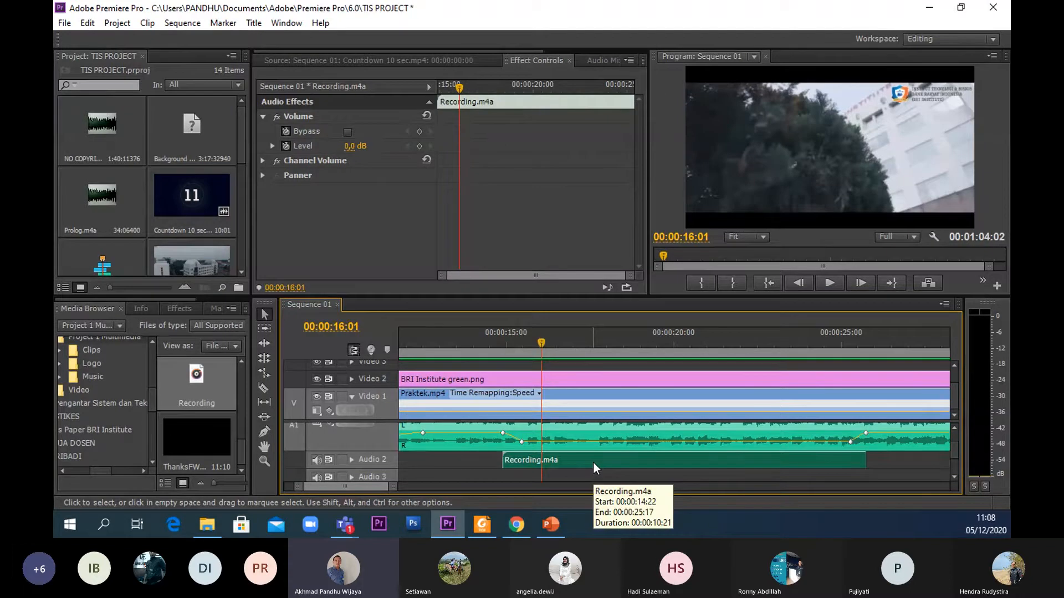
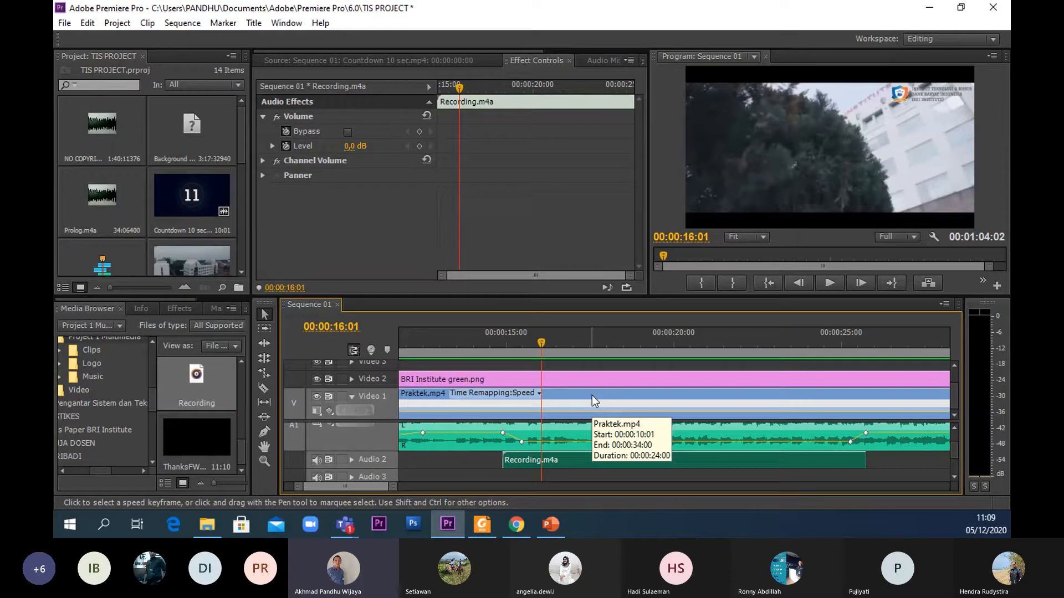
{"action": "double_click", "coordinate": [574, 461]}
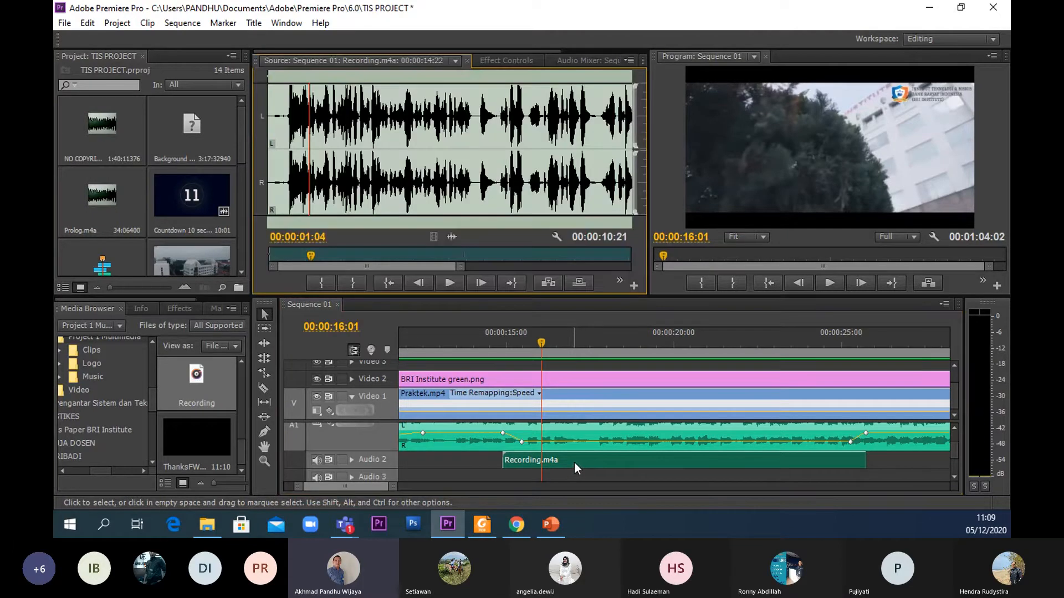
{"action": "left_click", "coordinate": [510, 59]}
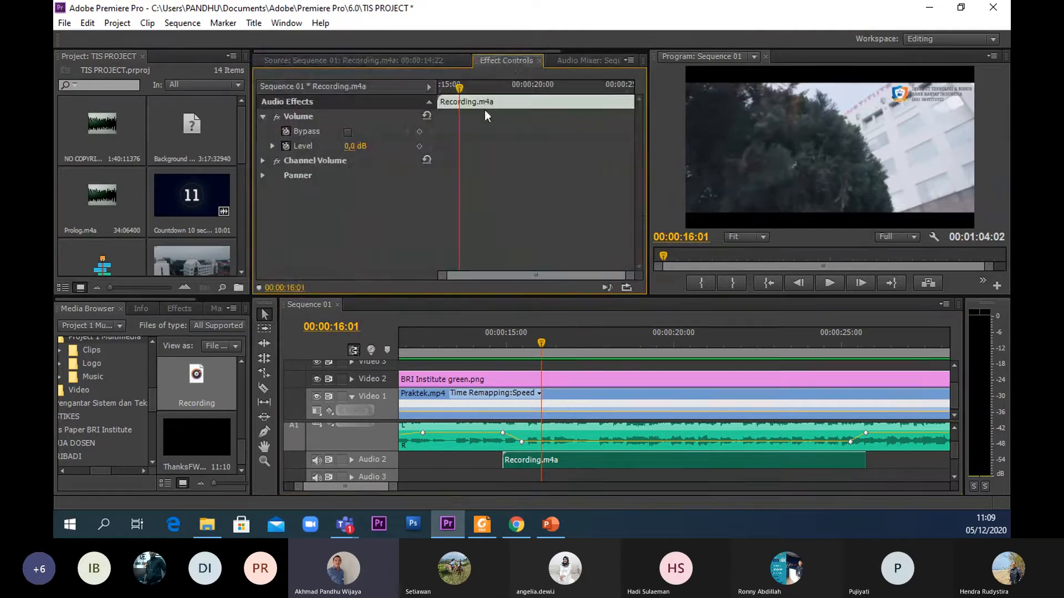
{"action": "left_click", "coordinate": [551, 460]}
{"action": "double_click", "coordinate": [550, 460]}
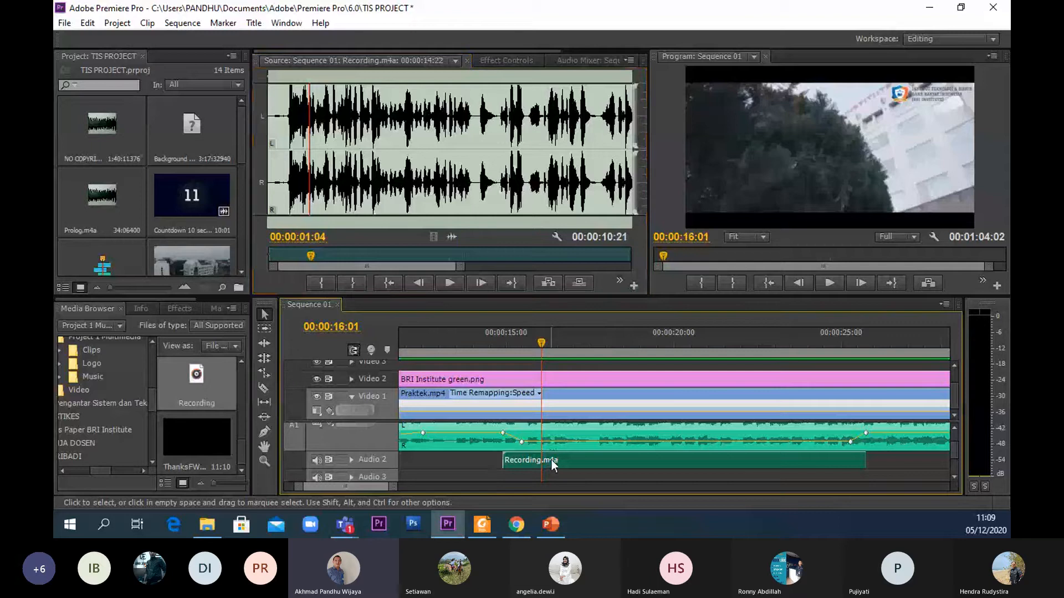
- Expand the Audio 2 track to show the waveform and volume line of Recording.m4a
{"action": "left_click", "coordinate": [353, 460]}
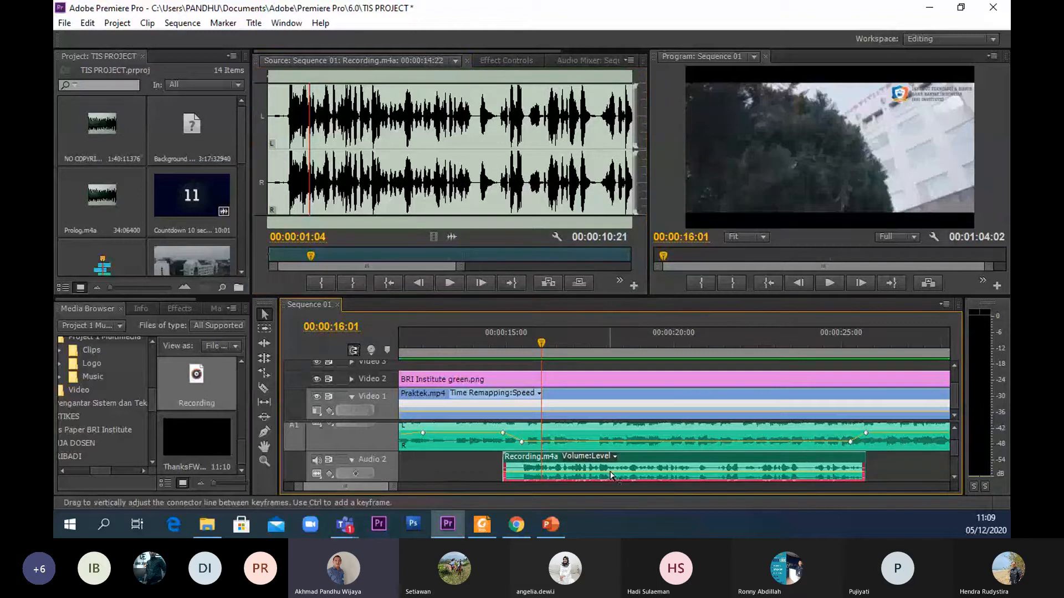
{"action": "left_click", "coordinate": [352, 460]}
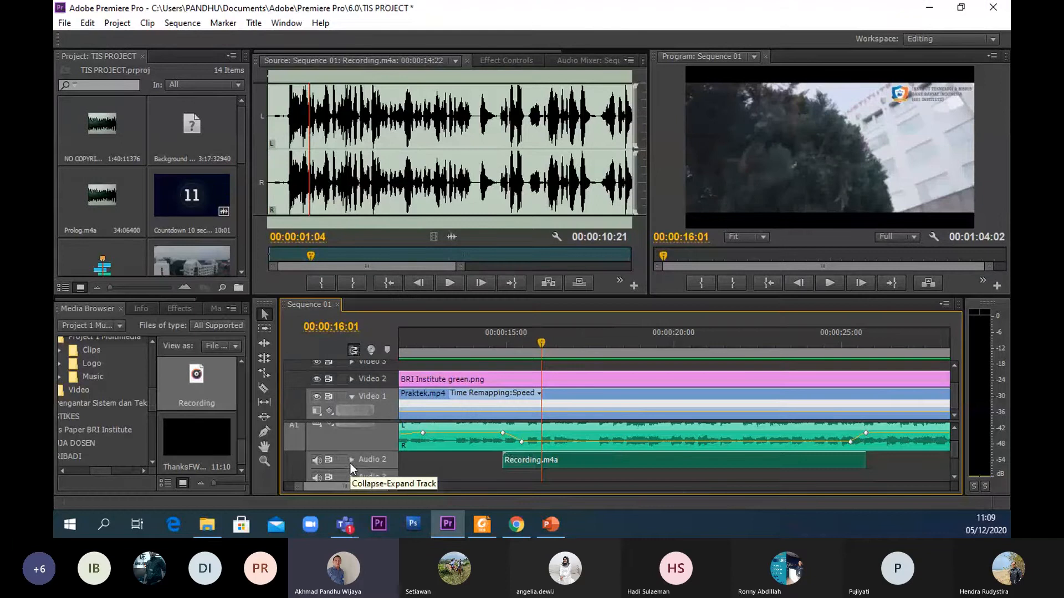
{"action": "left_click", "coordinate": [352, 460]}
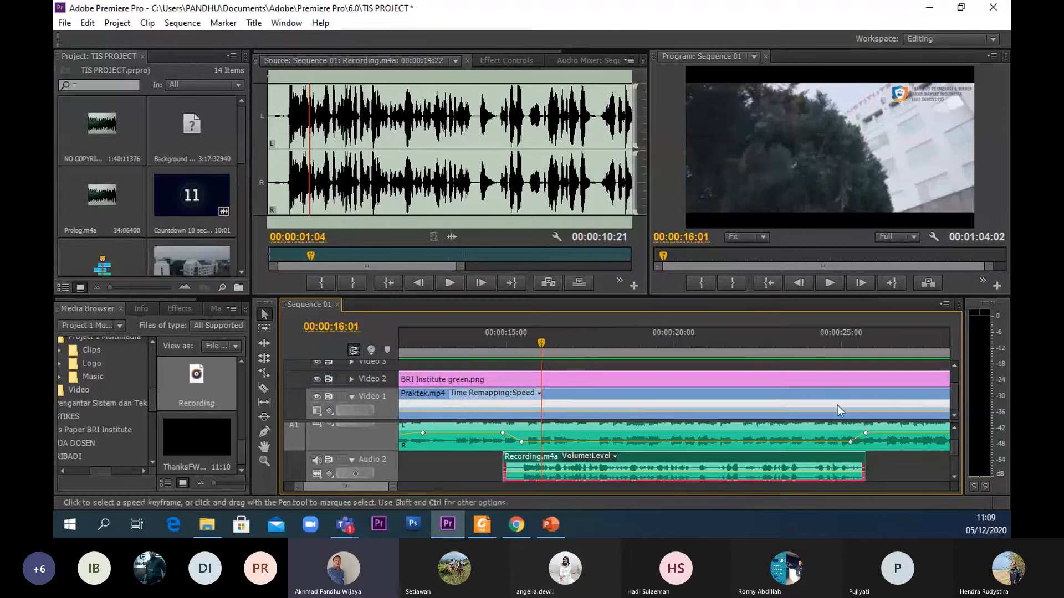
{"action": "left_click", "coordinate": [955, 477]}
{"action": "left_click", "coordinate": [955, 477]}
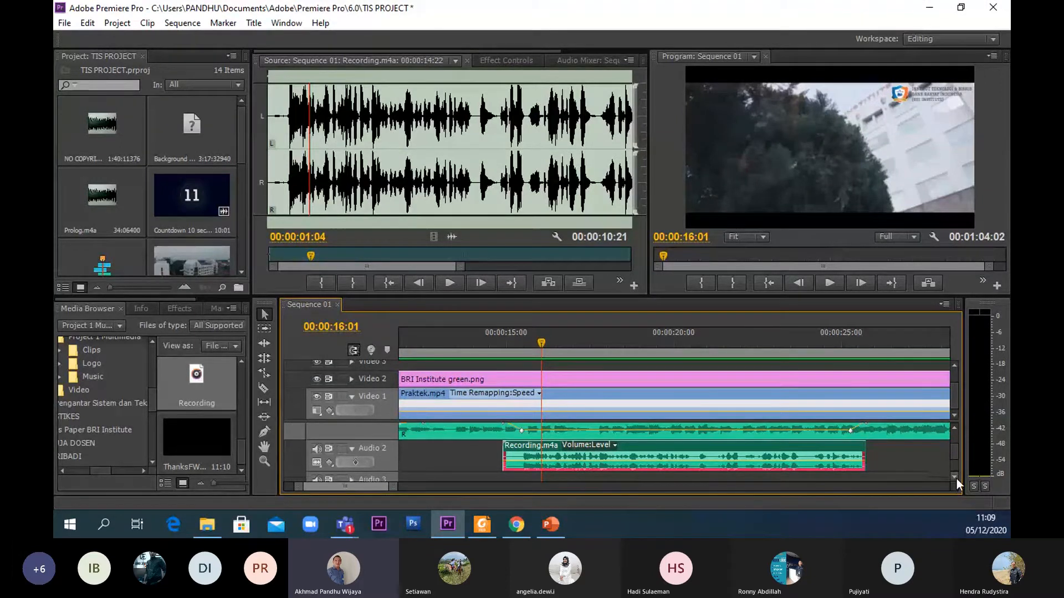
{"action": "left_click", "coordinate": [352, 448]}
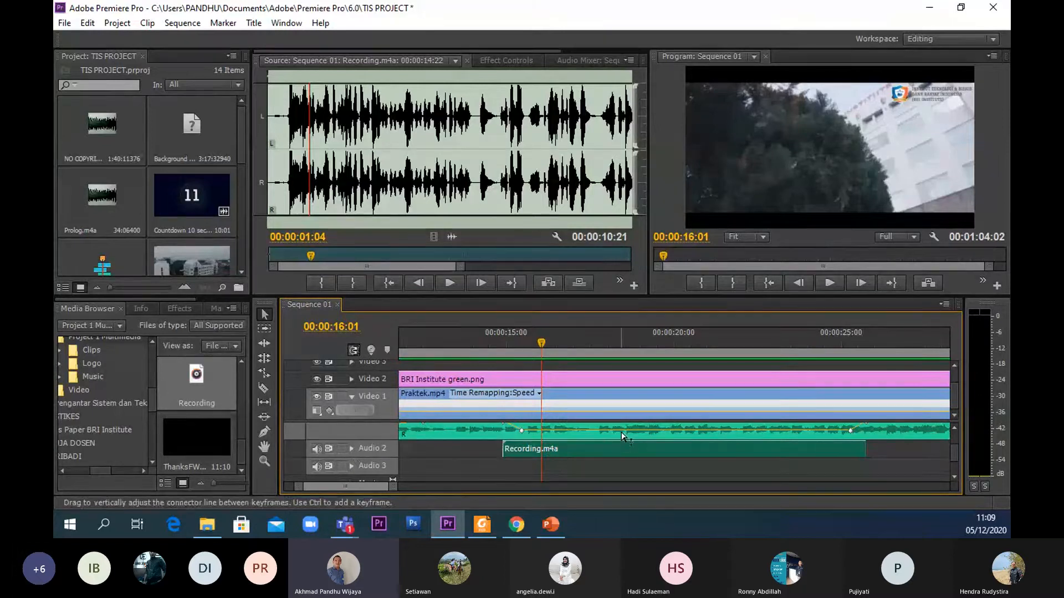
{"action": "left_click", "coordinate": [351, 448]}
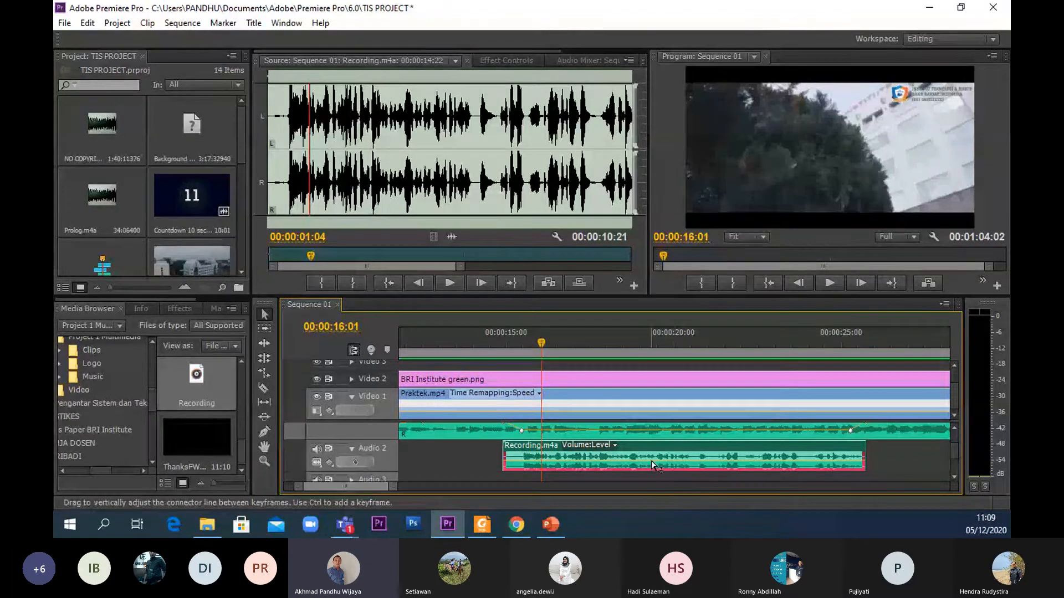
{"action": "mouse_move", "coordinate": [651, 461]}
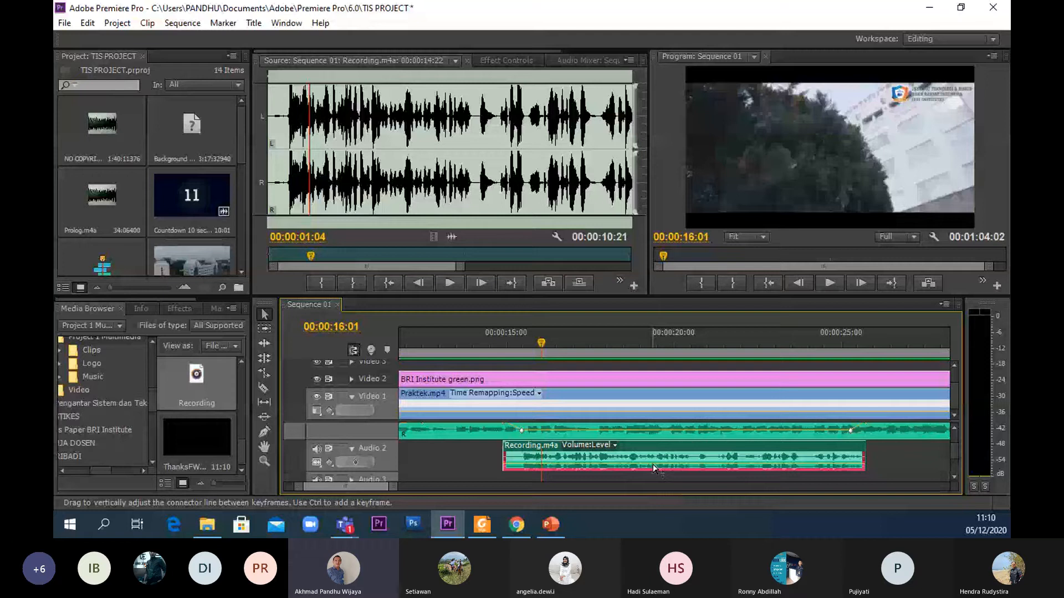
- Play back the narration from 00:00:16:01, stop at 00:00:21:16, and make the Audio 2 track slightly taller
{"action": "left_click", "coordinate": [830, 280]}
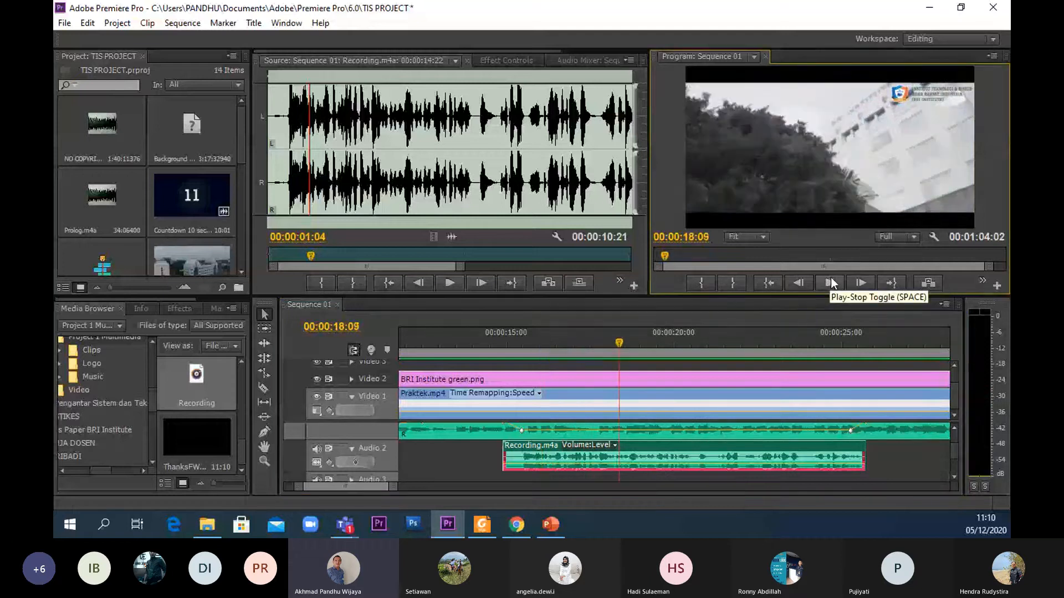
{"action": "left_click", "coordinate": [830, 281]}
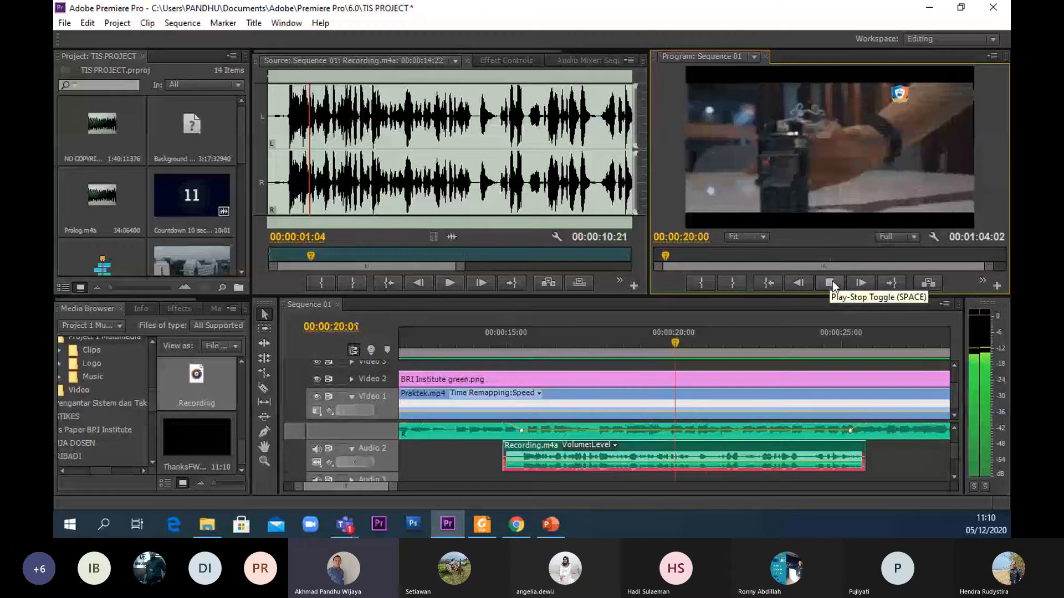
{"action": "left_click", "coordinate": [833, 281]}
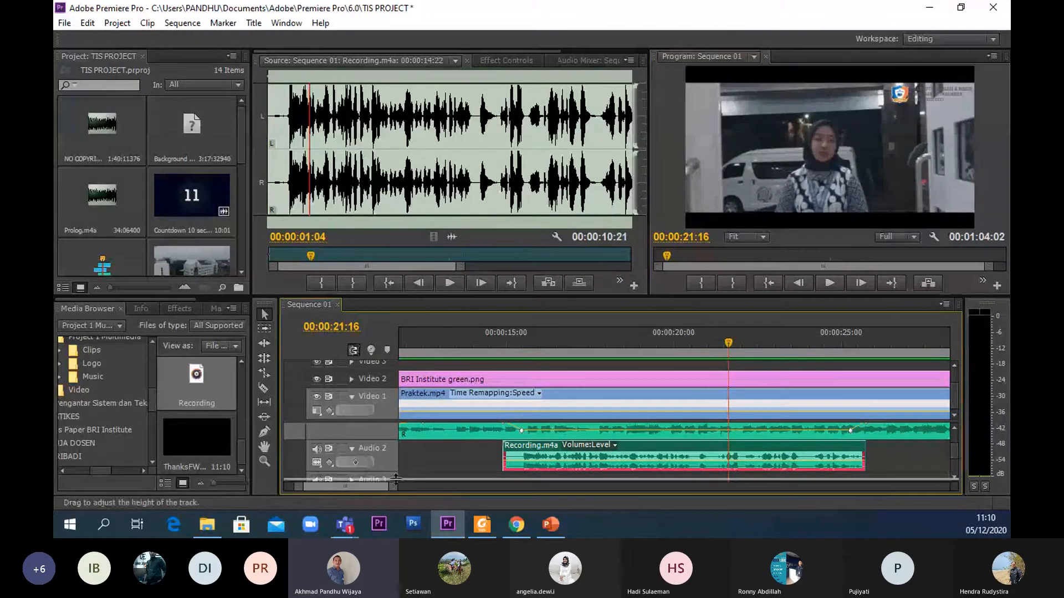
{"action": "left_click_drag", "start_coordinate": [397, 471], "coordinate": [413, 481]}
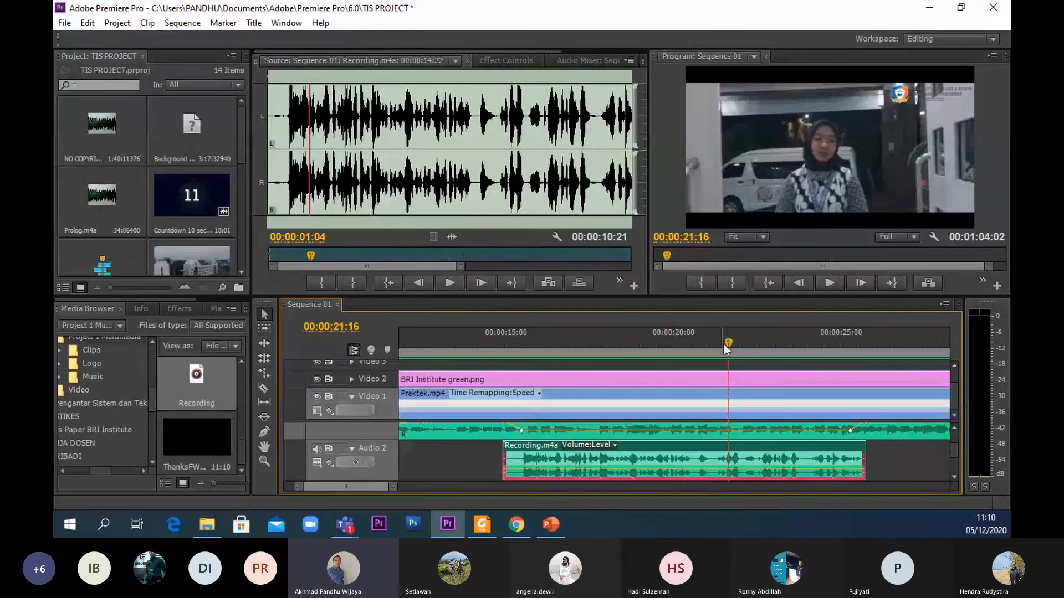
- Replay the narration section from 00:00:14:20 and again from about 00:00:18:18, then return the playhead to 00:00:17:22
{"action": "left_click_drag", "start_coordinate": [732, 342], "coordinate": [504, 344]}
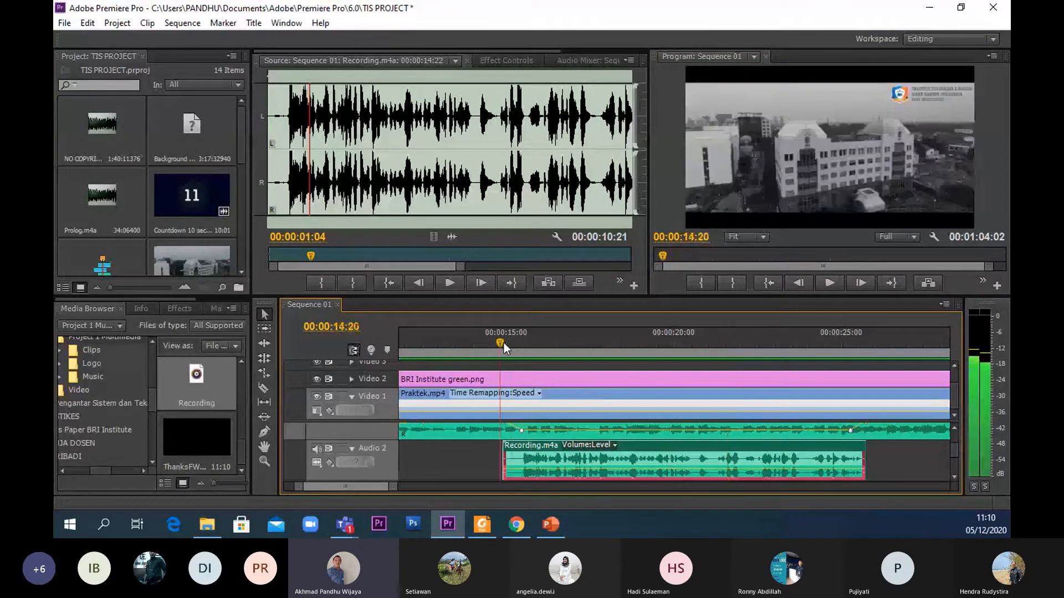
{"action": "left_click", "coordinate": [828, 283]}
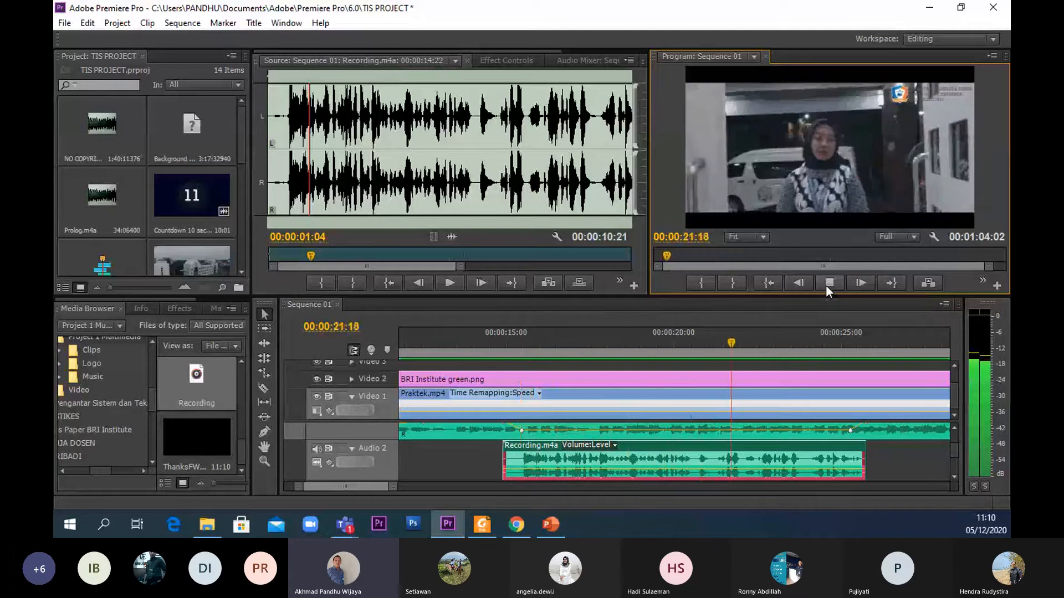
{"action": "left_click", "coordinate": [828, 283]}
{"action": "left_click_drag", "start_coordinate": [743, 341], "coordinate": [631, 347]}
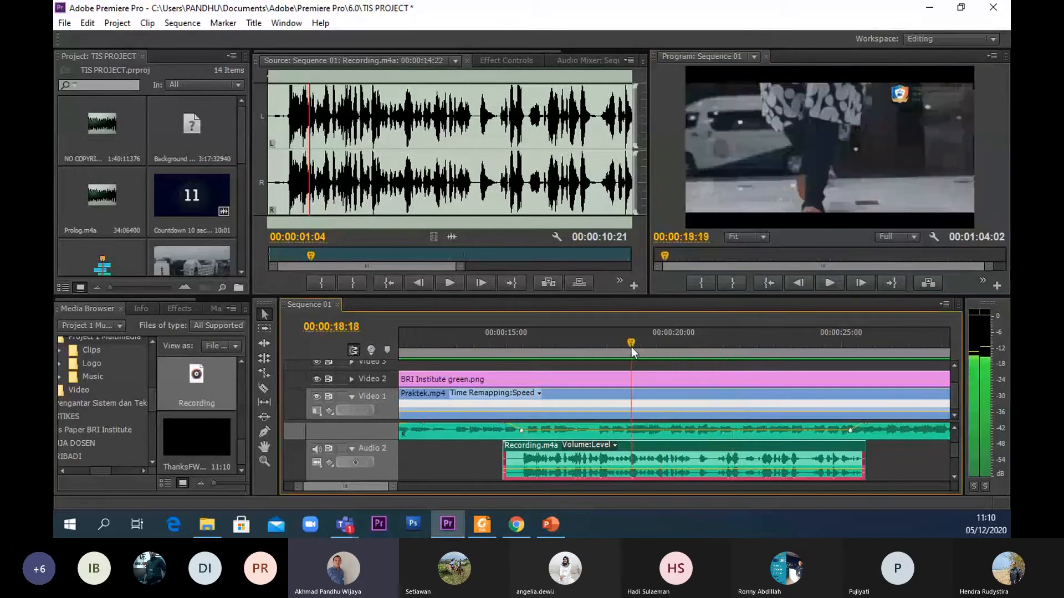
{"action": "left_click", "coordinate": [829, 282]}
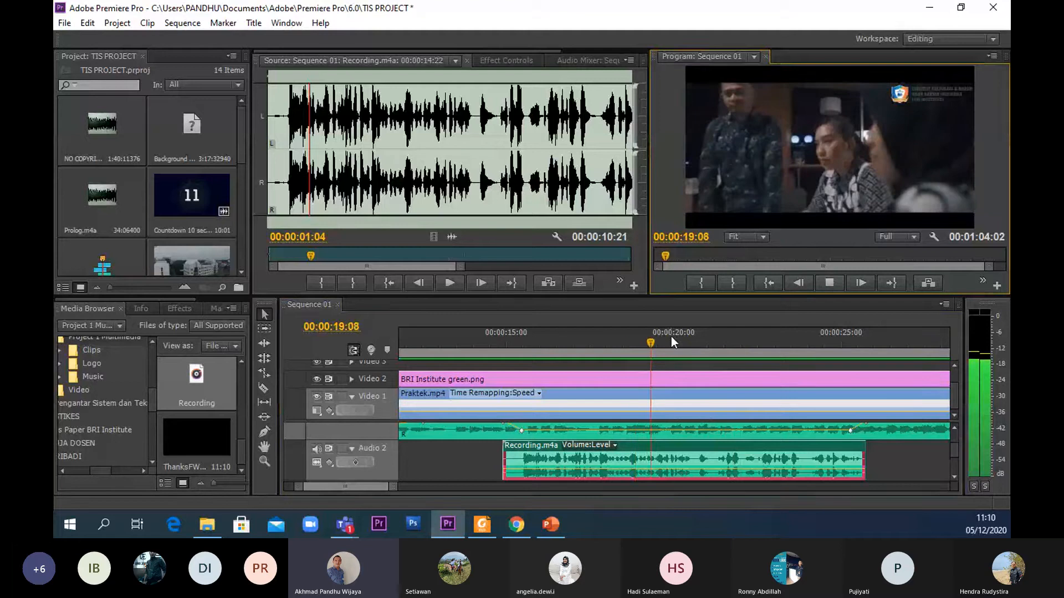
{"action": "left_click_drag", "start_coordinate": [671, 337], "coordinate": [602, 344]}
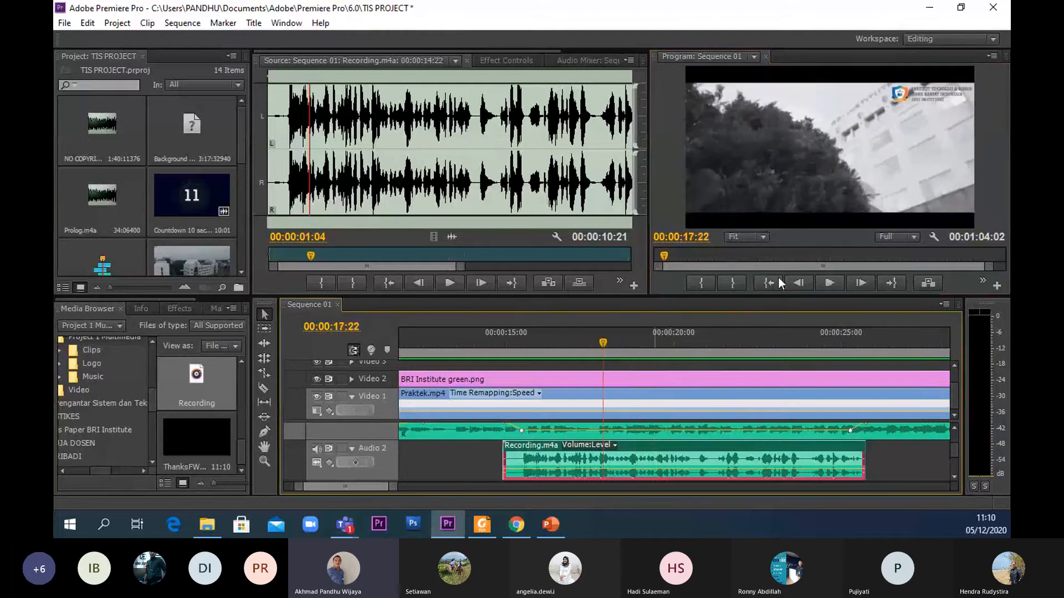
- Play back the mix from 00:00:17:22 and return the playhead to 00:00:18:17
{"action": "left_click", "coordinate": [827, 280]}
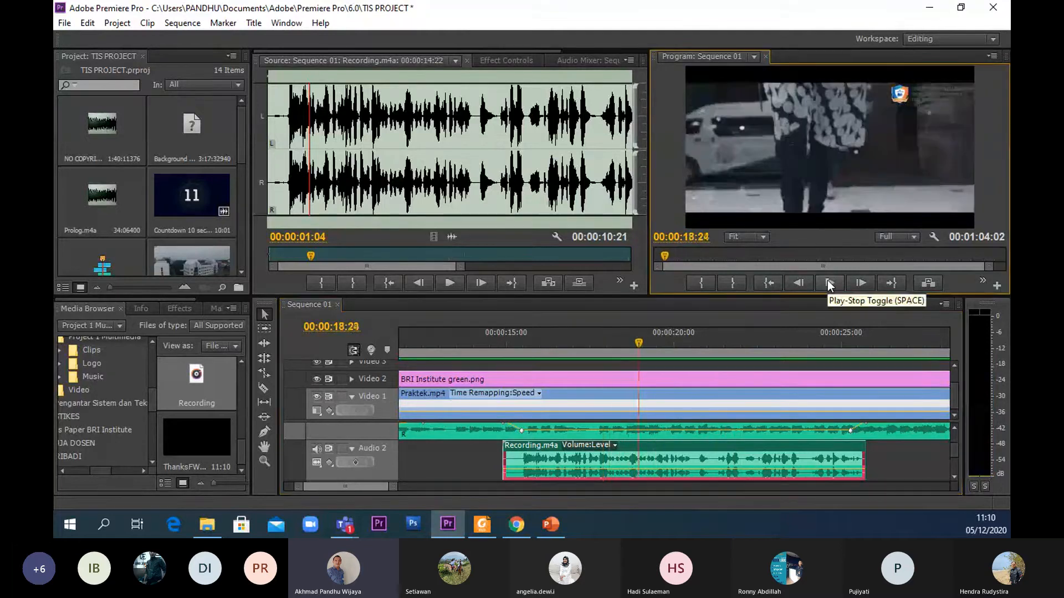
{"action": "left_click", "coordinate": [826, 281]}
{"action": "left_click_drag", "start_coordinate": [640, 337], "coordinate": [630, 335]}
- Select the Sunset On Terra - HYBRID V.mp3 music clip on Audio 1 and show its volume settings in Effect Controls
{"action": "left_click", "coordinate": [696, 434]}
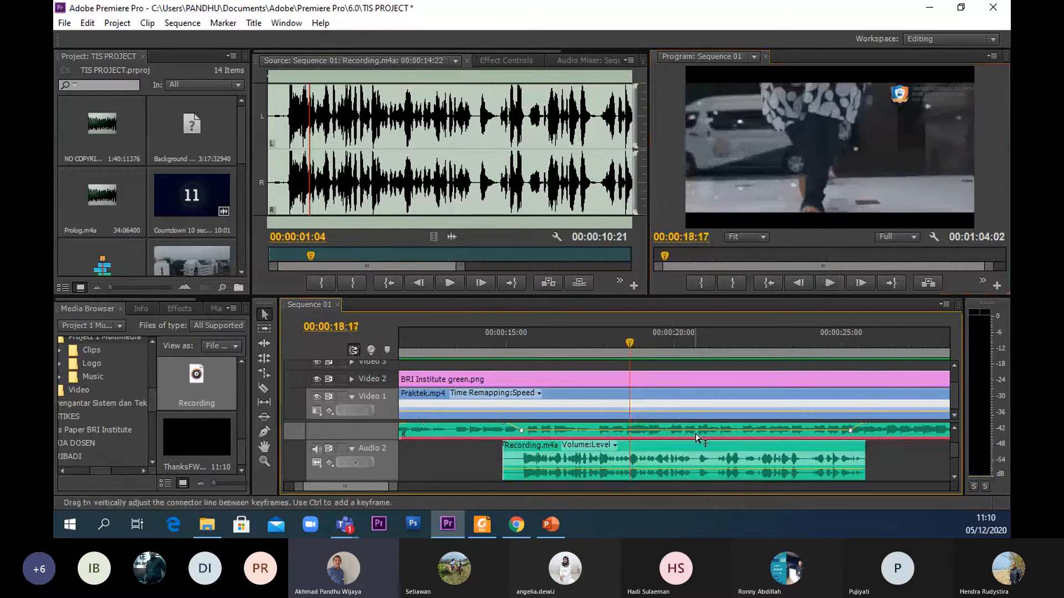
{"action": "double_click", "coordinate": [699, 437]}
{"action": "left_click", "coordinate": [510, 60]}
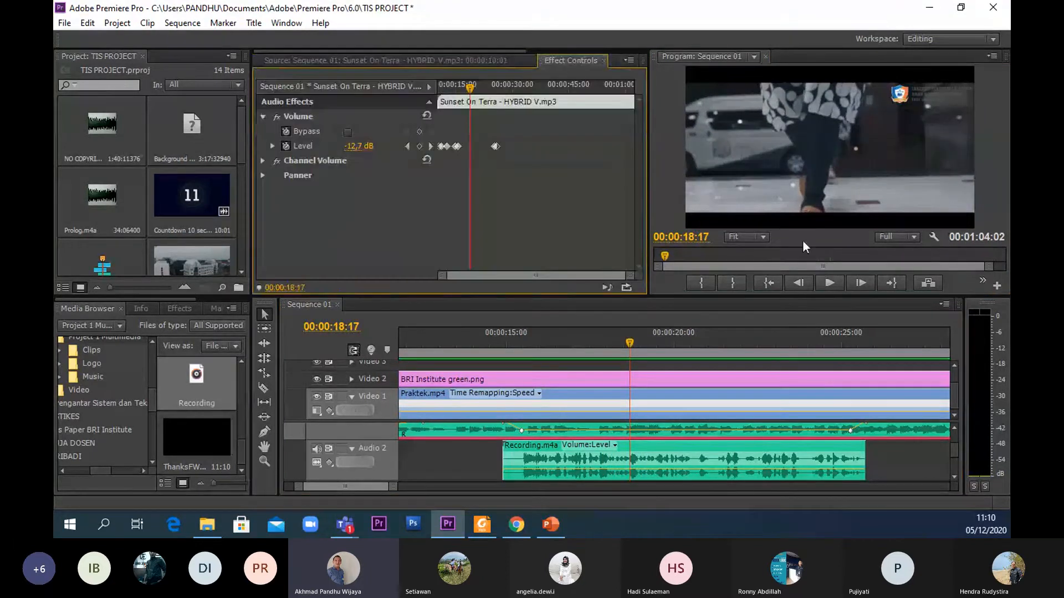
- Replay the mix from 00:00:18:17 and again from about 00:00:18:06, stopping at 00:00:18:22
{"action": "left_click", "coordinate": [831, 280]}
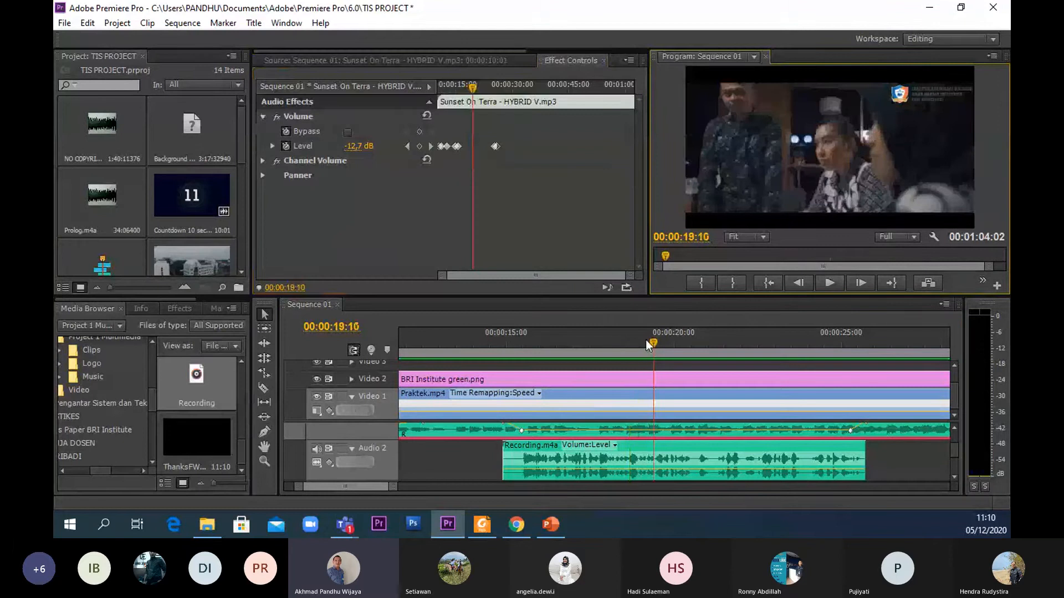
{"action": "left_click_drag", "start_coordinate": [648, 345], "coordinate": [618, 337]}
{"action": "left_click", "coordinate": [833, 282]}
{"action": "left_click", "coordinate": [830, 280]}
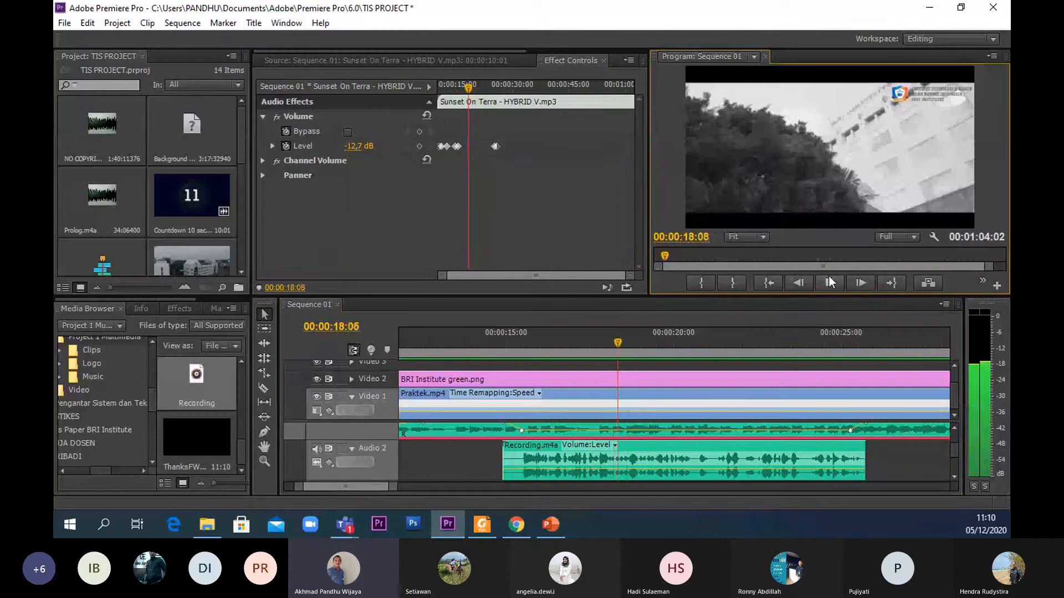
{"action": "left_click", "coordinate": [829, 275]}
- Collapse the Audio 2 track and bring the music clip's volume line on Audio 1 into view
{"action": "left_click", "coordinate": [358, 410]}
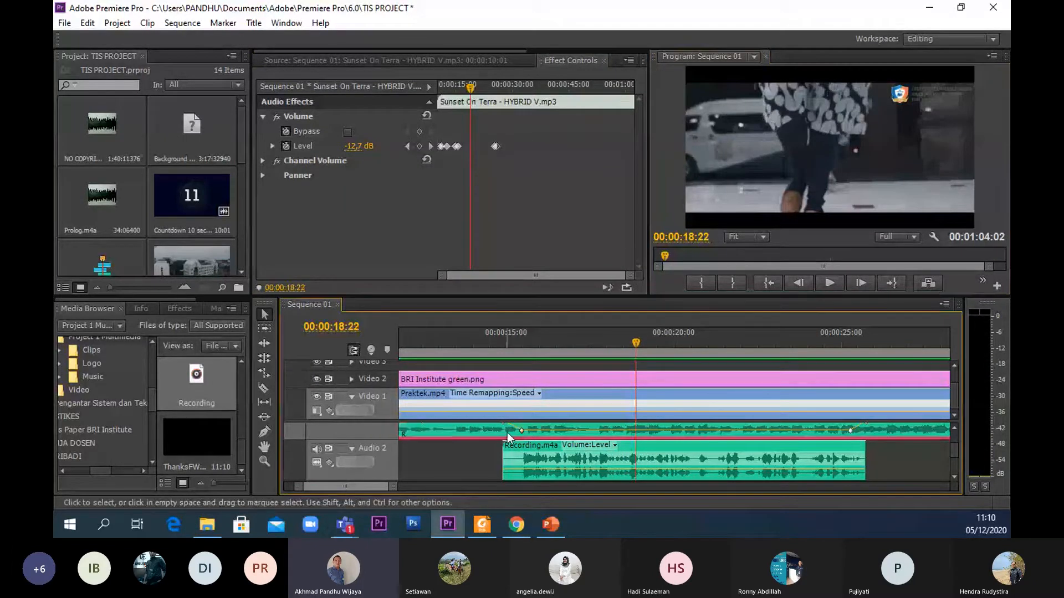
{"action": "left_click_drag", "start_coordinate": [392, 480], "coordinate": [396, 459]}
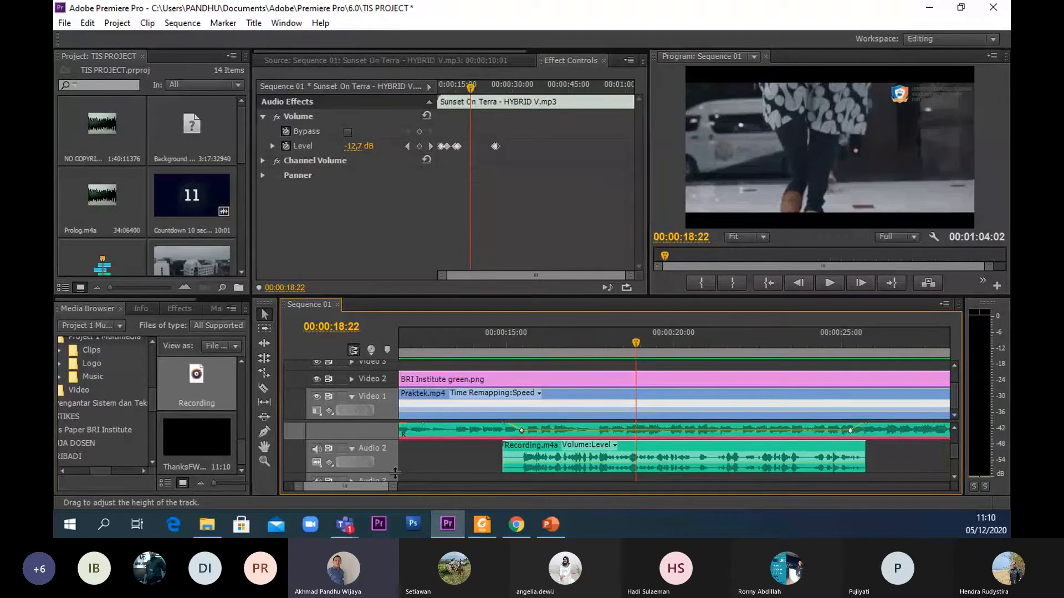
{"action": "left_click", "coordinate": [351, 448]}
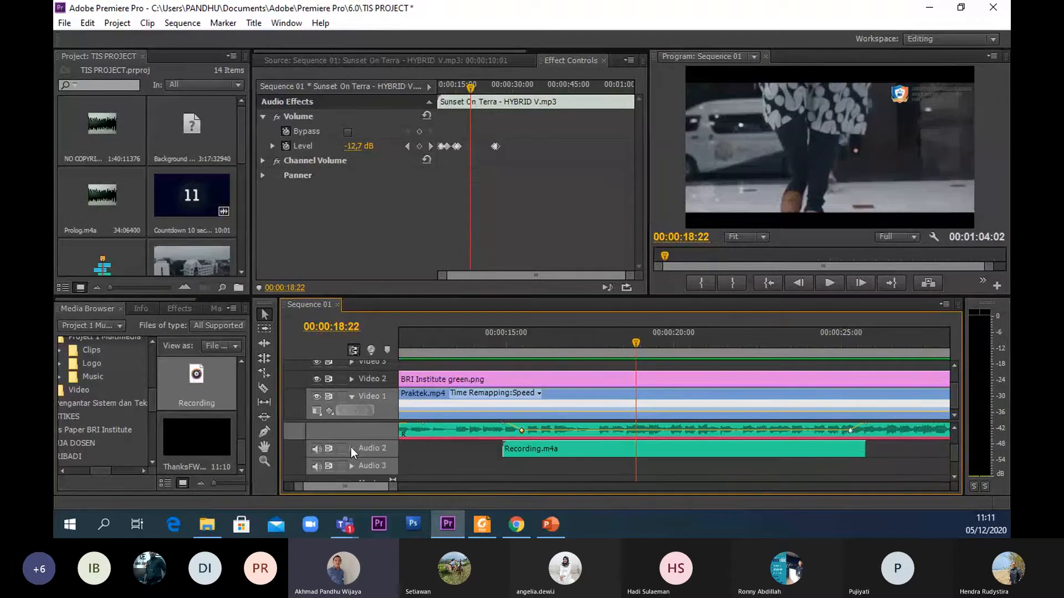
{"action": "left_click", "coordinate": [956, 429]}
{"action": "left_click", "coordinate": [956, 428]}
{"action": "left_click", "coordinate": [956, 429]}
{"action": "left_click", "coordinate": [956, 428]}
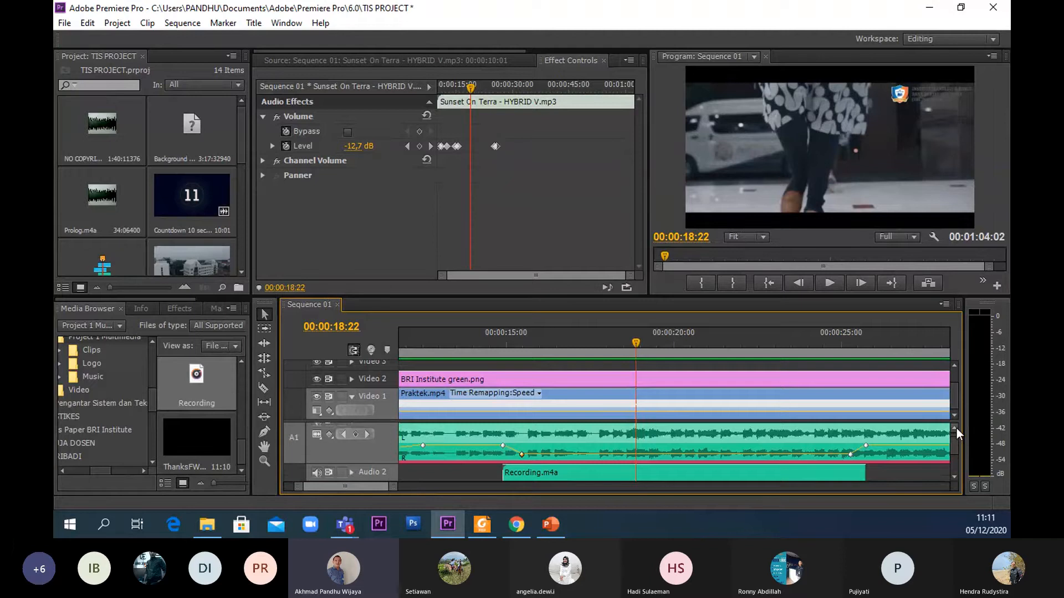
- Add volume keyframes to the music clip on Audio 1 at 00:00:18:22 and 00:00:20:18
{"action": "left_click", "coordinate": [356, 434]}
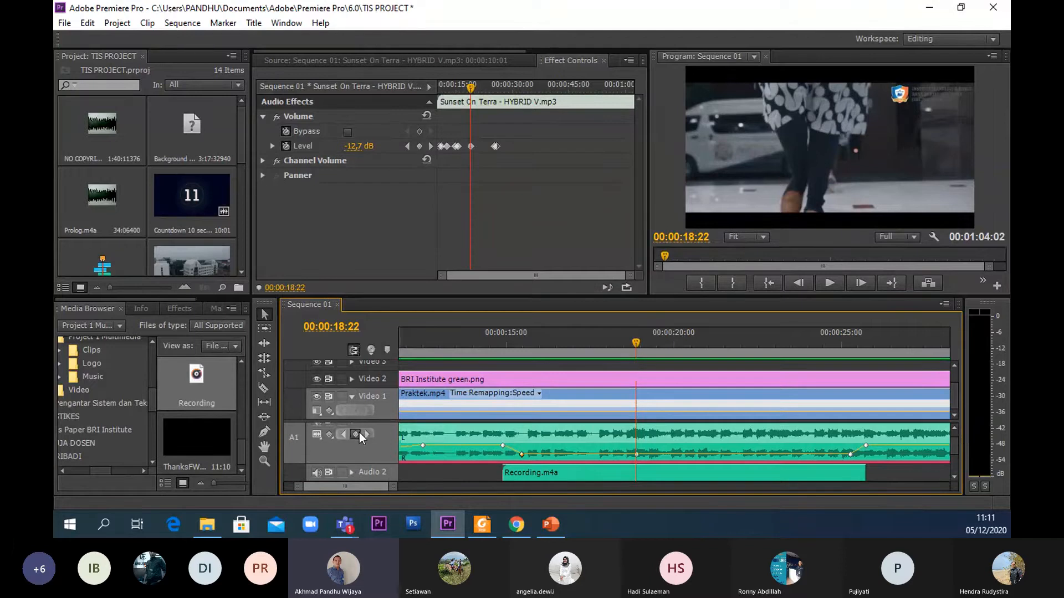
{"action": "left_click", "coordinate": [836, 284]}
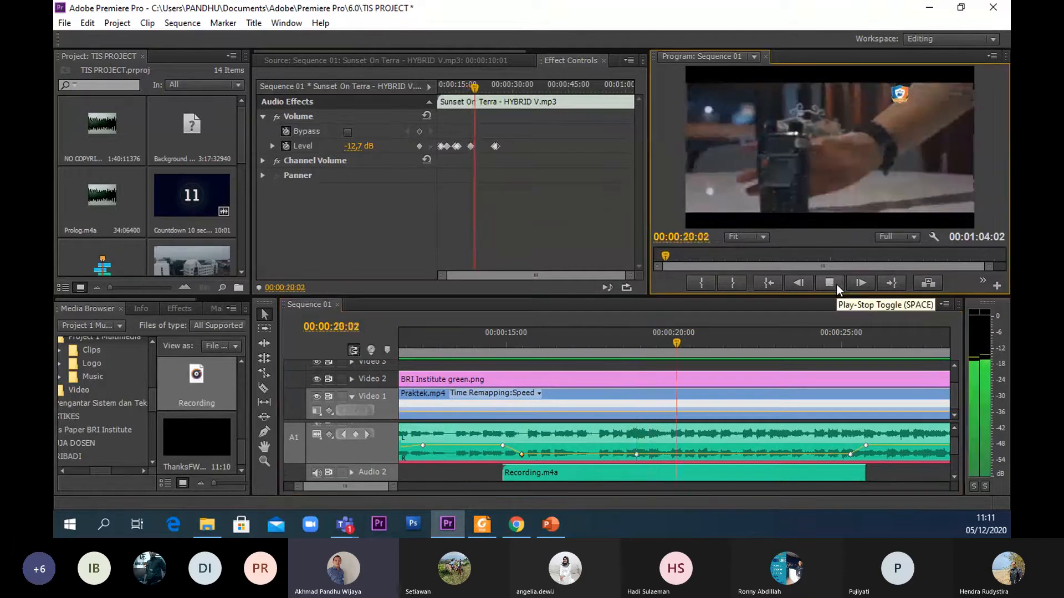
{"action": "left_click", "coordinate": [836, 285]}
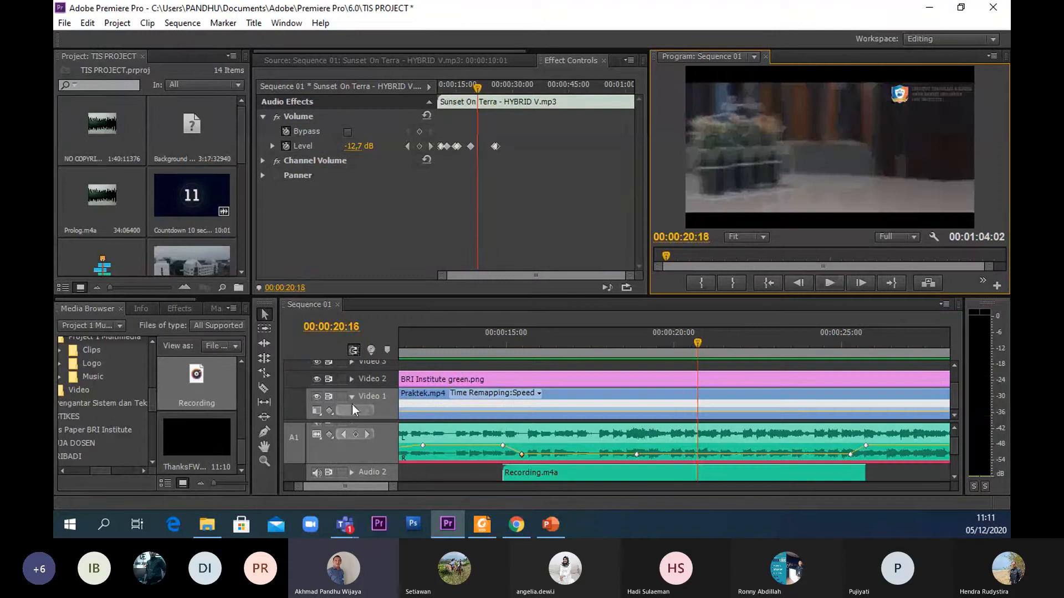
{"action": "left_click", "coordinate": [355, 435]}
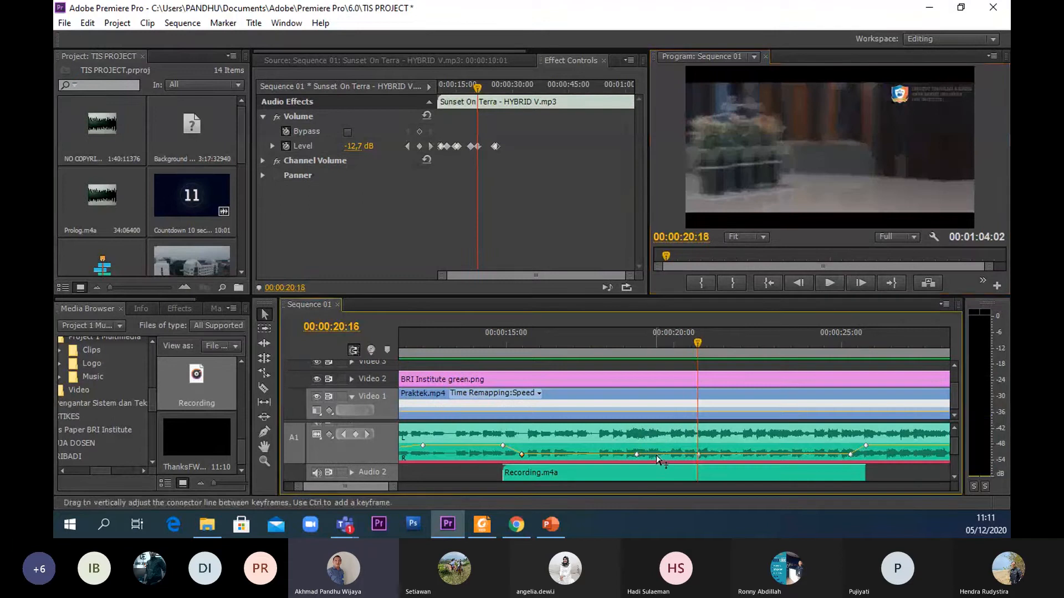
{"action": "left_click_drag", "start_coordinate": [655, 455], "coordinate": [656, 458]}
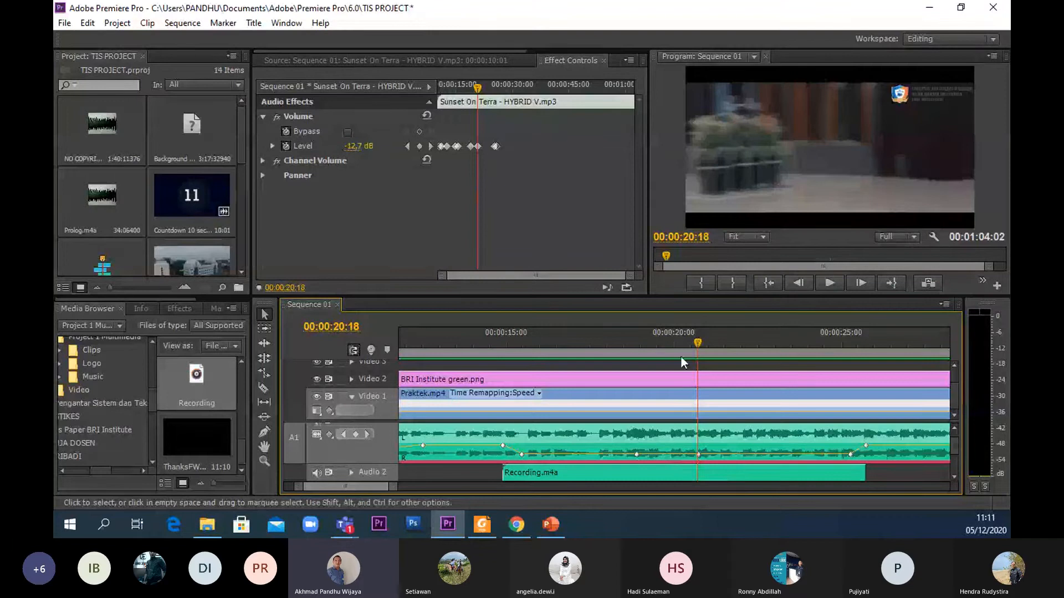
- Add outer volume keyframes to the music clip at 00:00:18:19 and 00:00:20:21, just outside the two inner ones
{"action": "left_click_drag", "start_coordinate": [696, 343], "coordinate": [630, 333]}
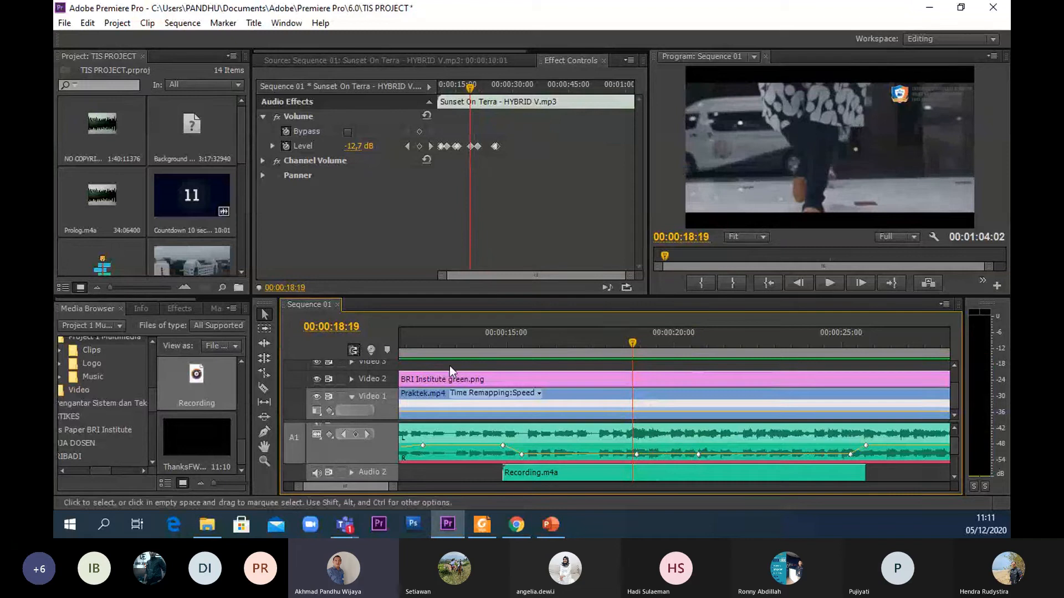
{"action": "left_click", "coordinate": [356, 435]}
{"action": "left_click_drag", "start_coordinate": [632, 343], "coordinate": [701, 355]}
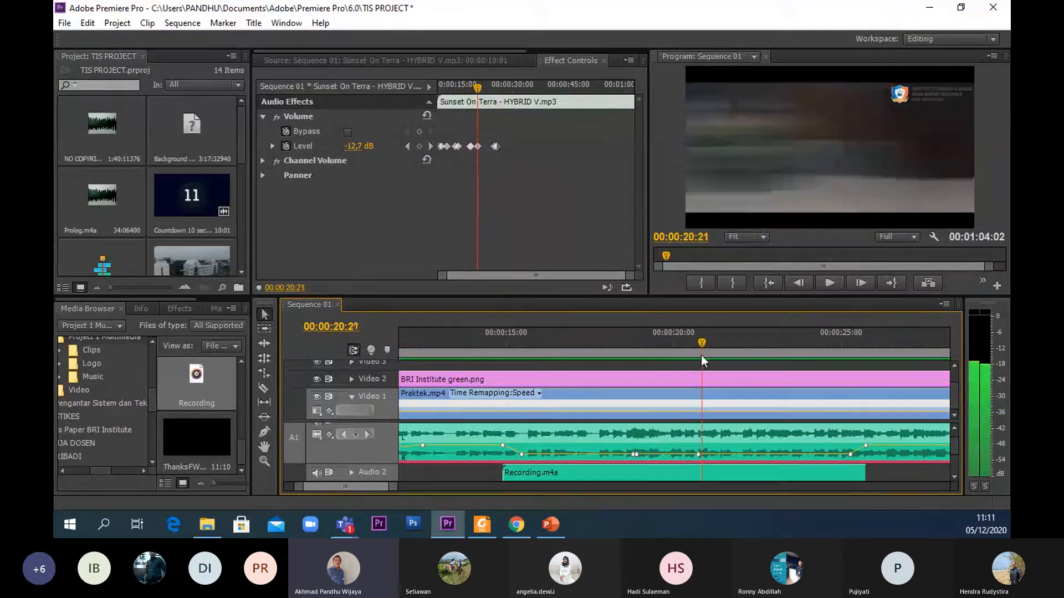
{"action": "left_click", "coordinate": [358, 434]}
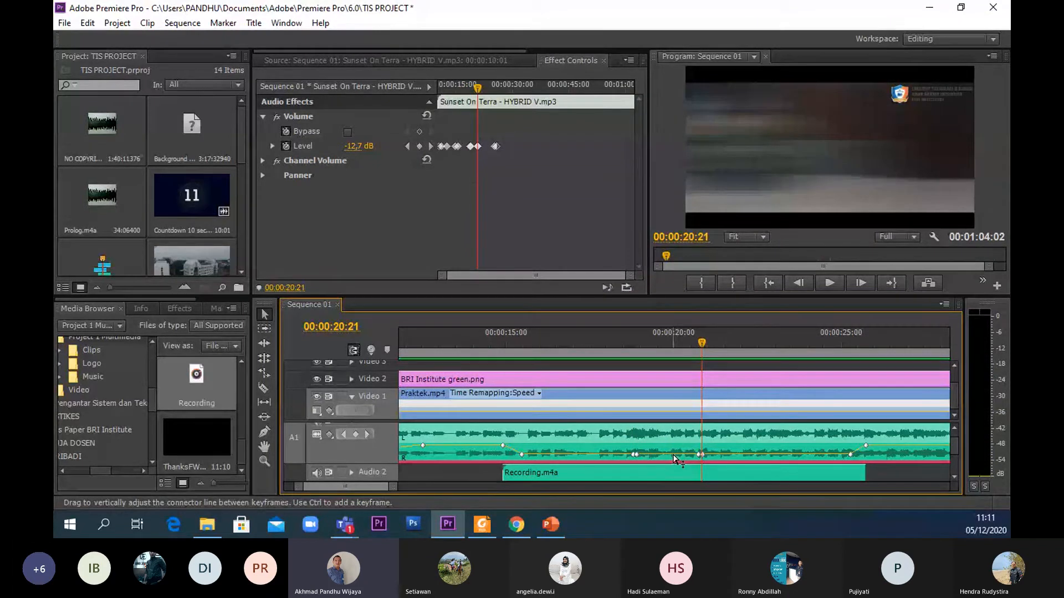
- Lower the music volume line between the two inner keyframes to -oo dB and play back the section
{"action": "left_click_drag", "start_coordinate": [675, 458], "coordinate": [675, 463]}
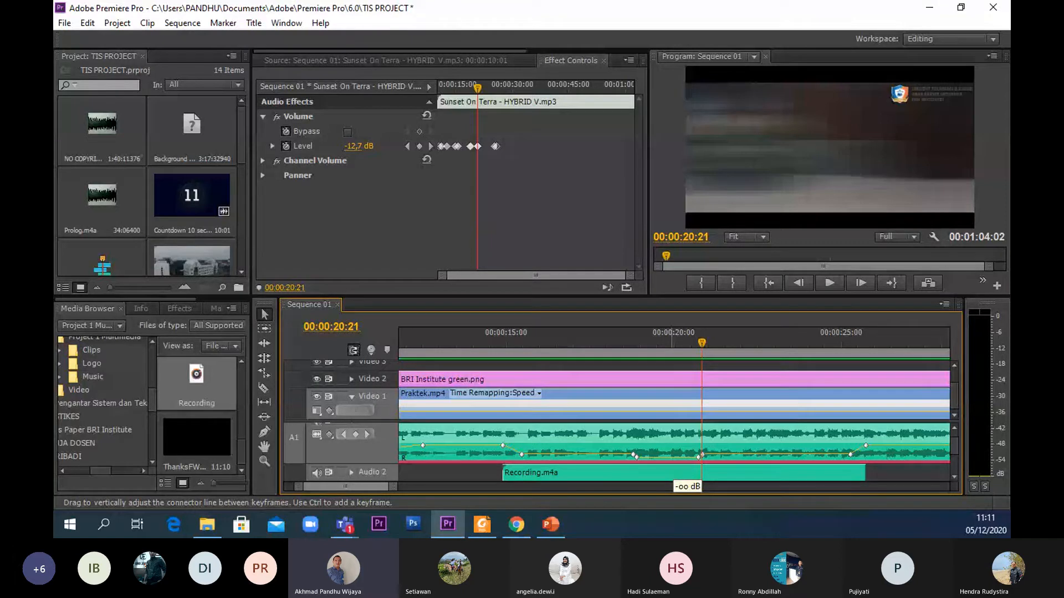
{"action": "left_click", "coordinate": [644, 337]}
{"action": "left_click", "coordinate": [820, 281]}
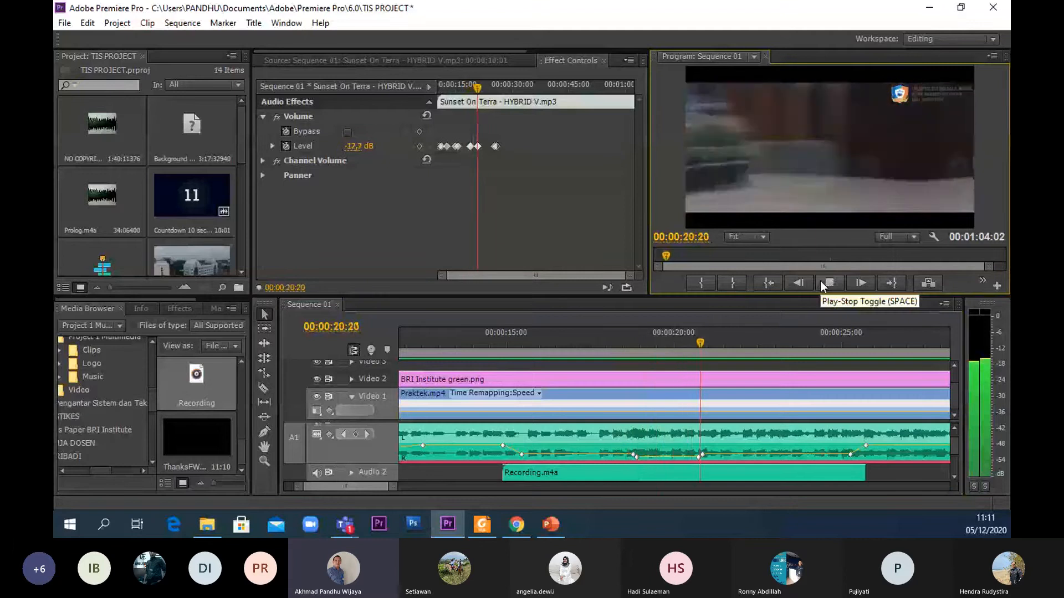
{"action": "left_click", "coordinate": [821, 281]}
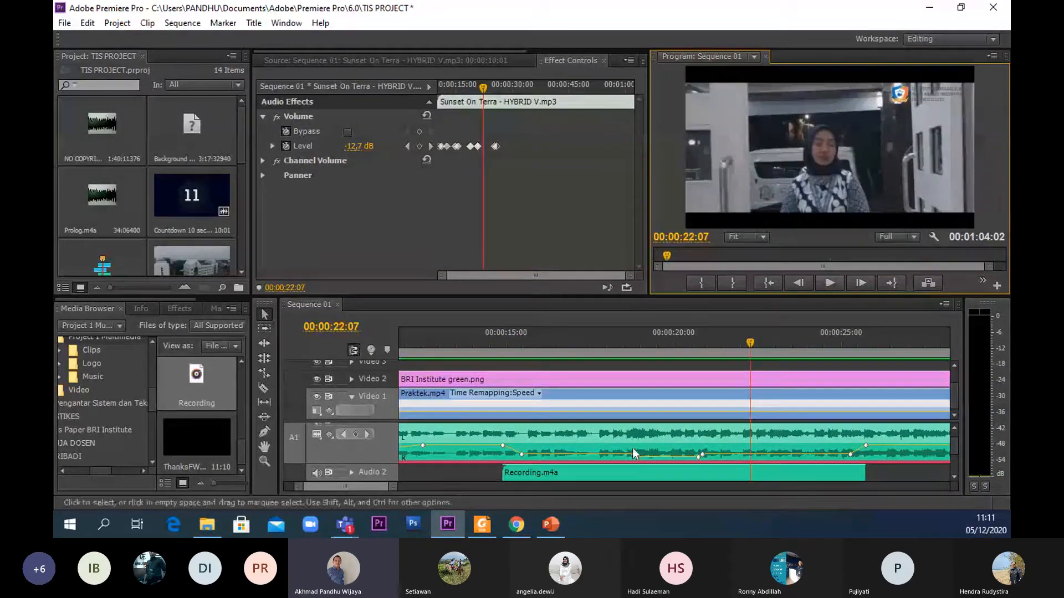
- Set the music level between the inner keyframes to -17.35 dB and play back from 00:00:20:12
{"action": "left_click_drag", "start_coordinate": [393, 489], "coordinate": [380, 492]}
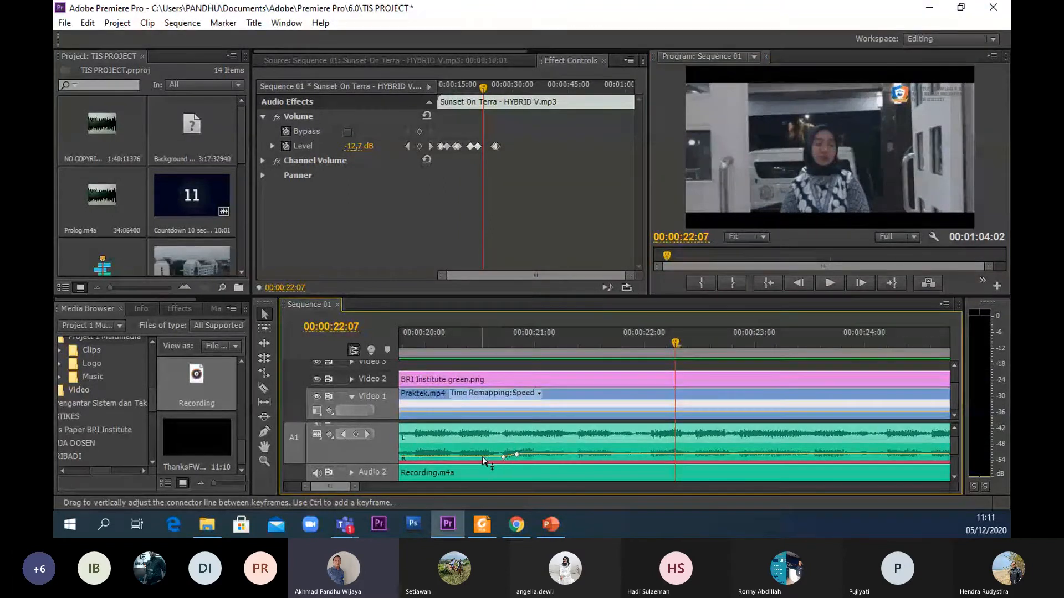
{"action": "left_click_drag", "start_coordinate": [486, 461], "coordinate": [485, 460]}
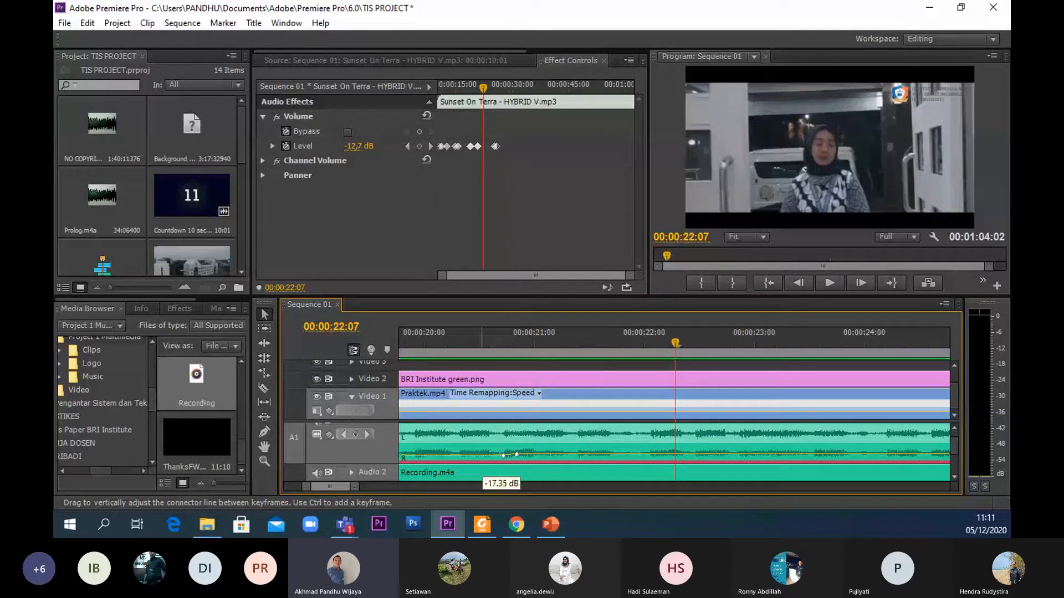
{"action": "left_click_drag", "start_coordinate": [677, 341], "coordinate": [477, 357]}
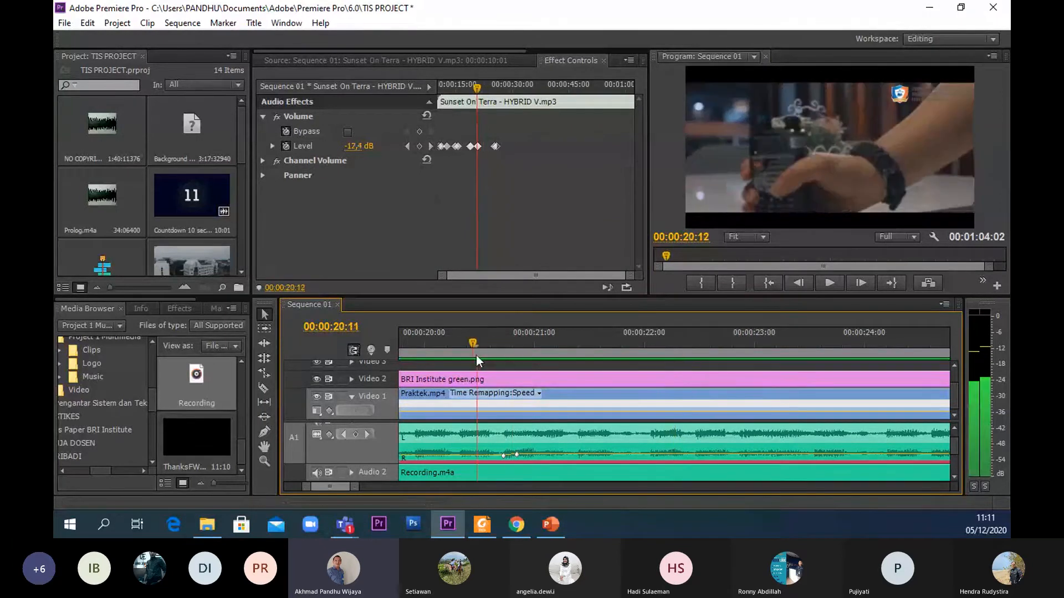
{"action": "left_click", "coordinate": [824, 282]}
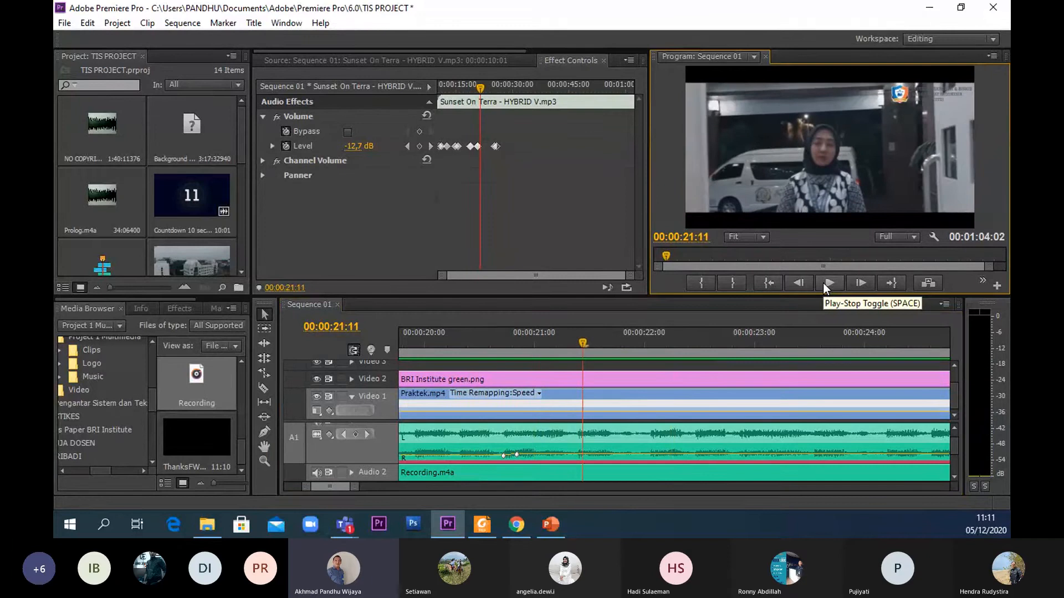
- Replay the section with the lowered music several times from before the dip, stopping at 00:00:20:05
{"action": "left_click_drag", "start_coordinate": [350, 486], "coordinate": [374, 492]}
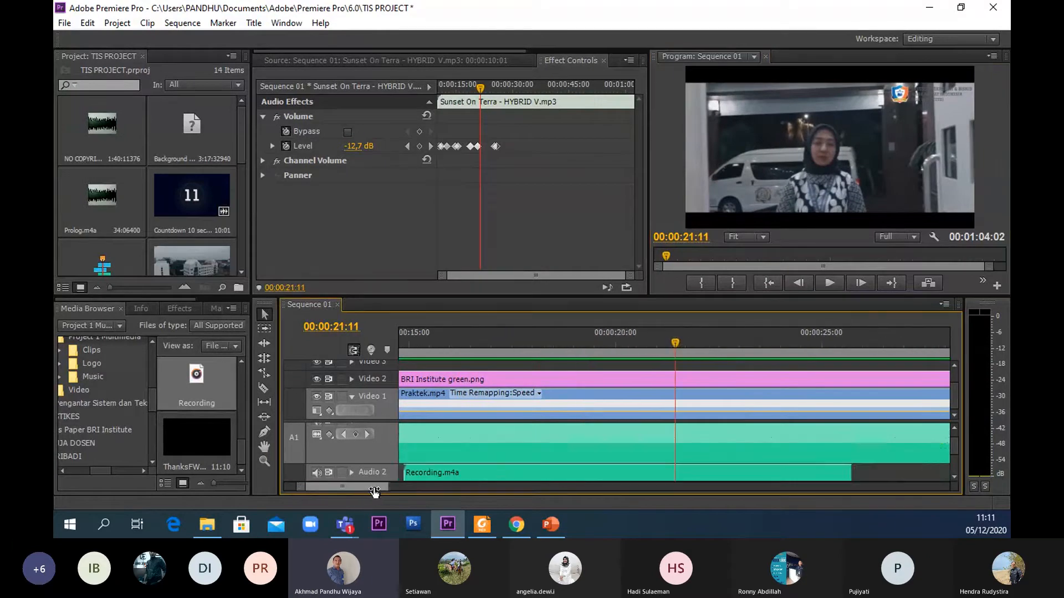
{"action": "left_click_drag", "start_coordinate": [676, 341], "coordinate": [567, 339]}
{"action": "left_click", "coordinate": [823, 281]}
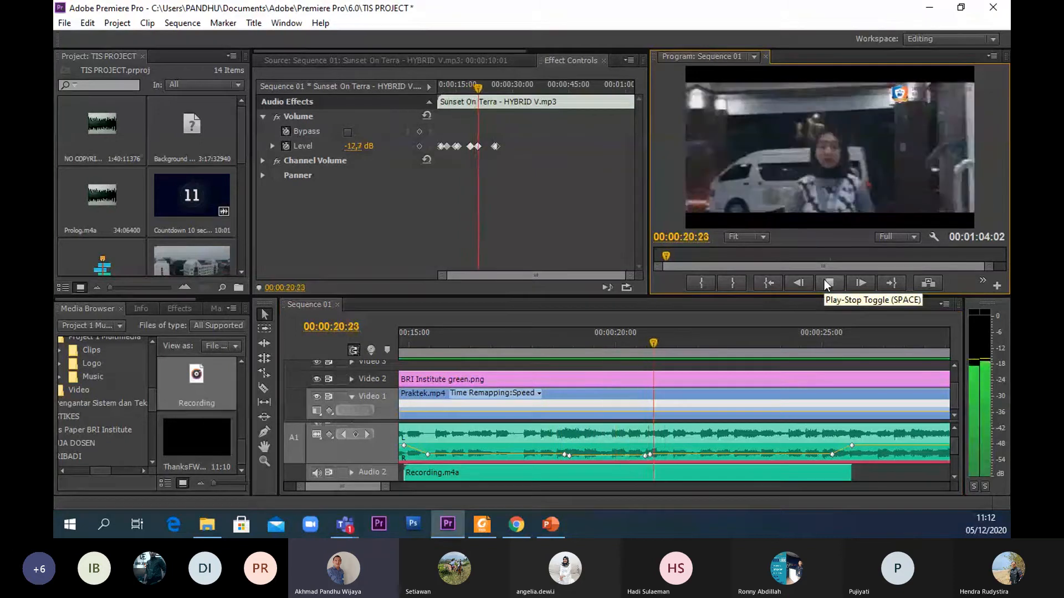
{"action": "left_click", "coordinate": [824, 281]}
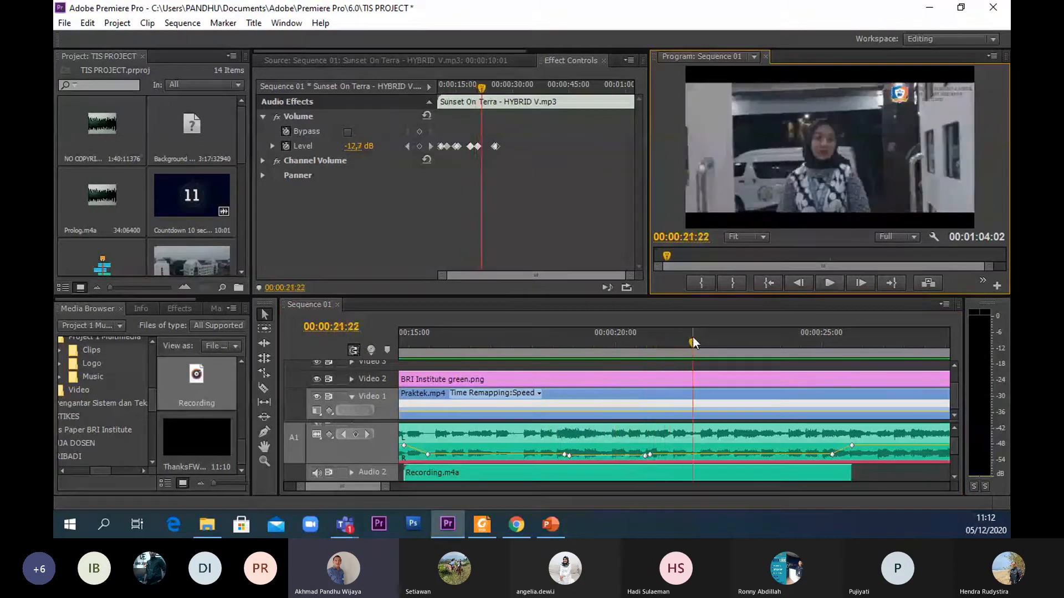
{"action": "left_click_drag", "start_coordinate": [692, 342], "coordinate": [533, 340]}
{"action": "left_click", "coordinate": [829, 283]}
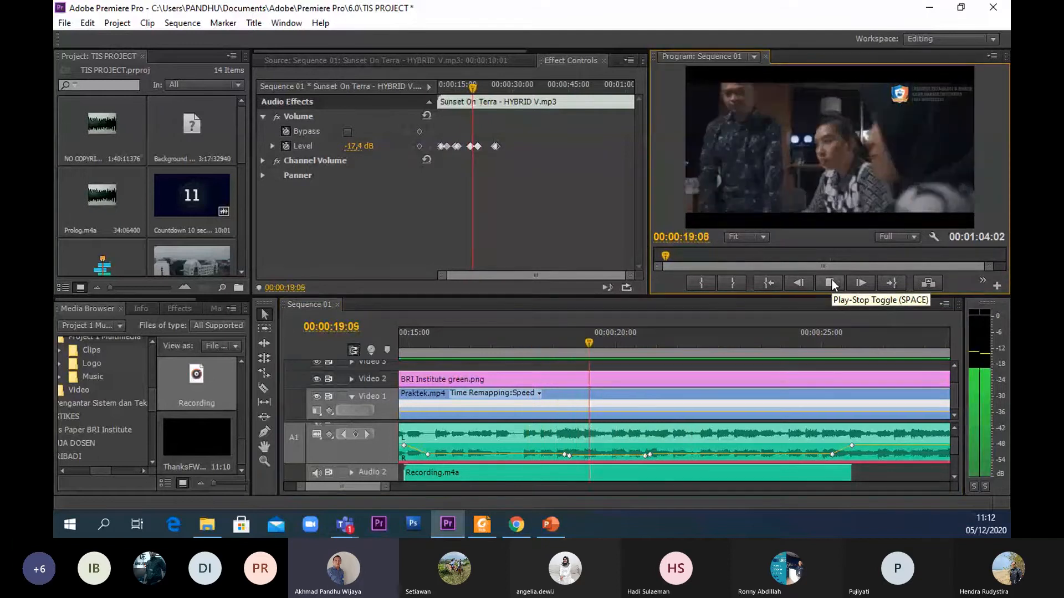
{"action": "left_click", "coordinate": [833, 282]}
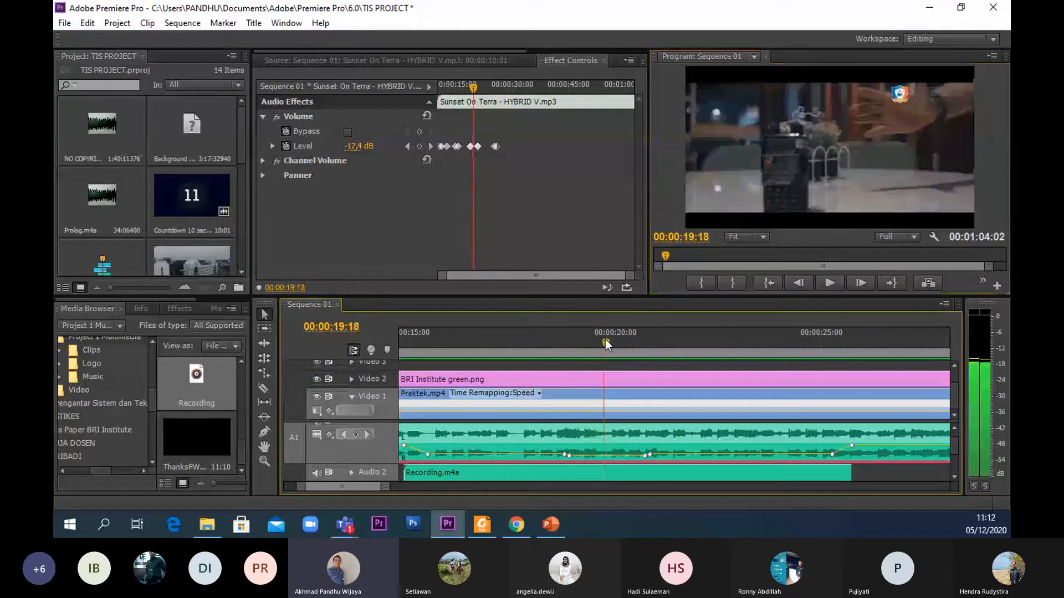
{"action": "left_click", "coordinate": [839, 282]}
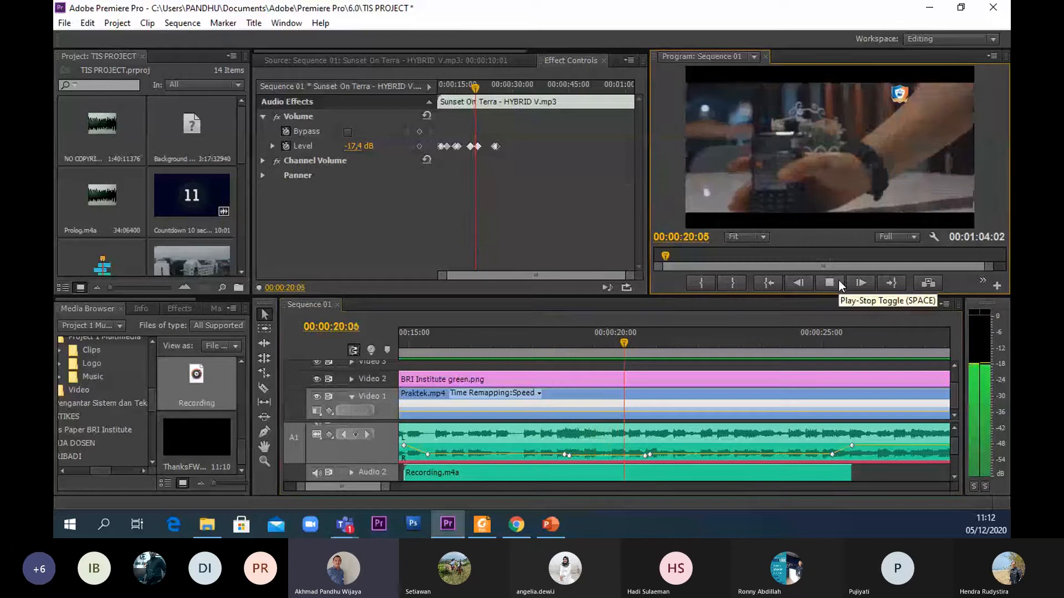
{"action": "left_click", "coordinate": [839, 281]}
- Add further volume keyframes to the music clip at 00:00:20:05, 00:00:19:00 and 00:00:20:07 within the lowered section
{"action": "left_click", "coordinate": [355, 434]}
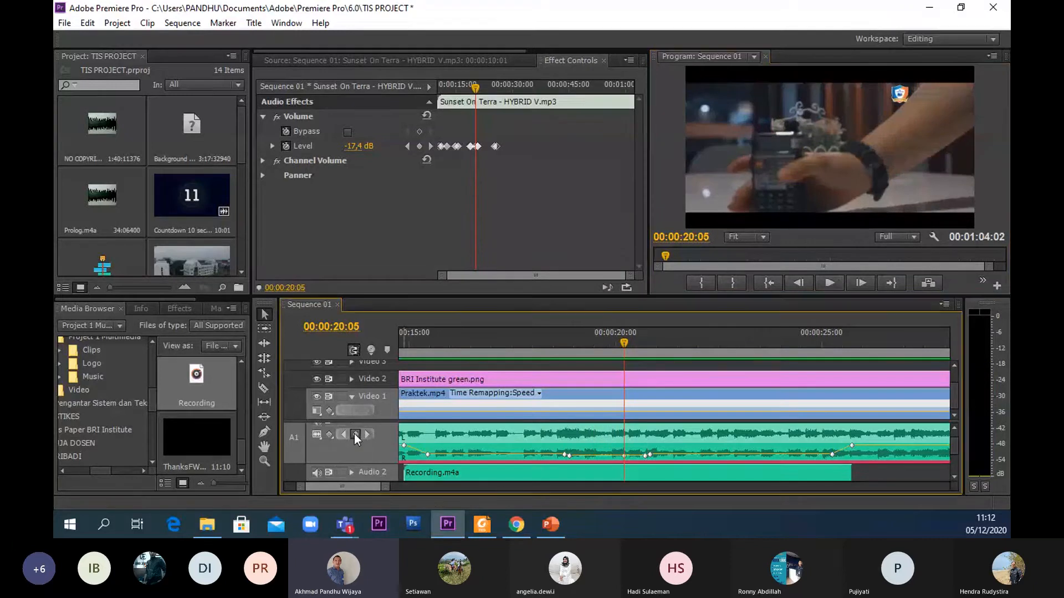
{"action": "left_click", "coordinate": [573, 345]}
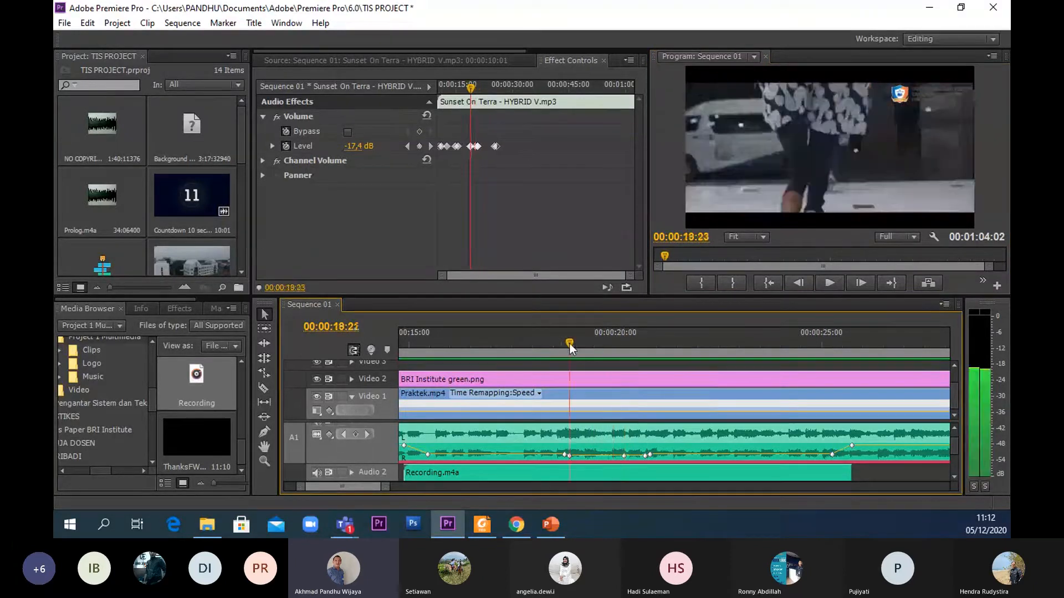
{"action": "left_click", "coordinate": [574, 345]}
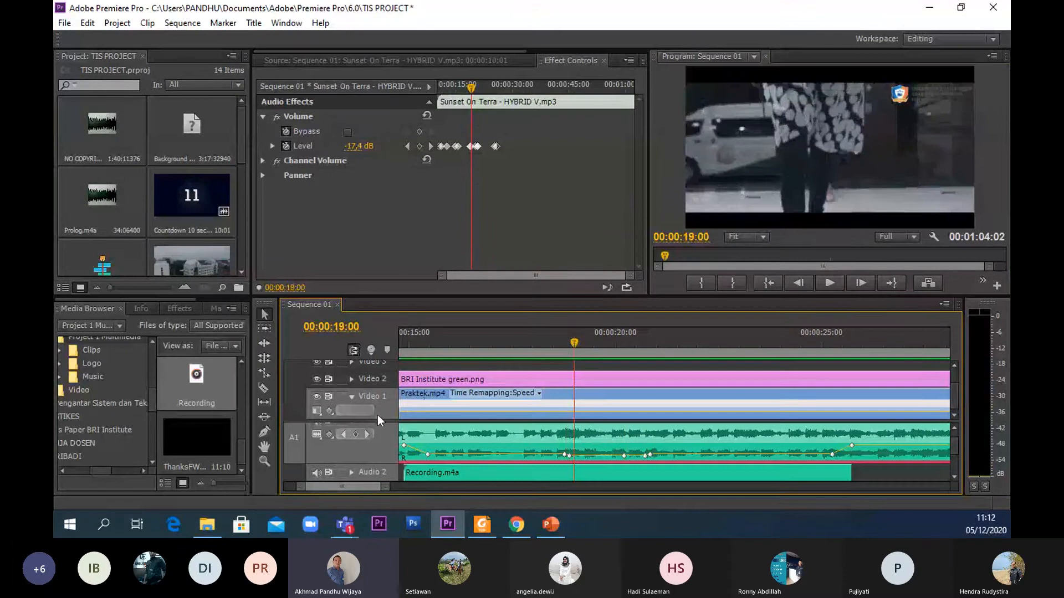
{"action": "left_click", "coordinate": [599, 343]}
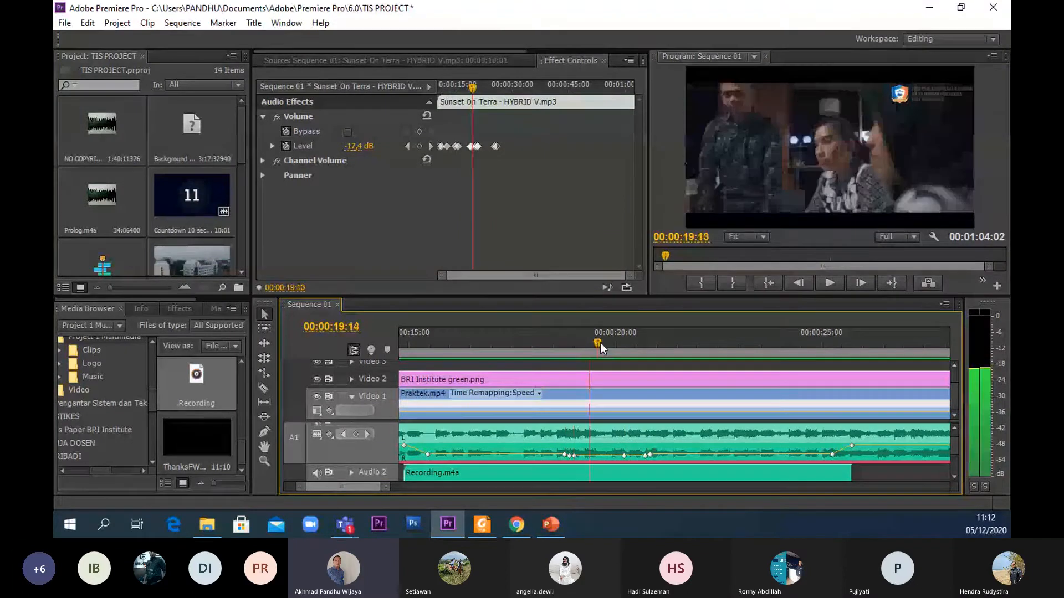
{"action": "left_click", "coordinate": [366, 434]}
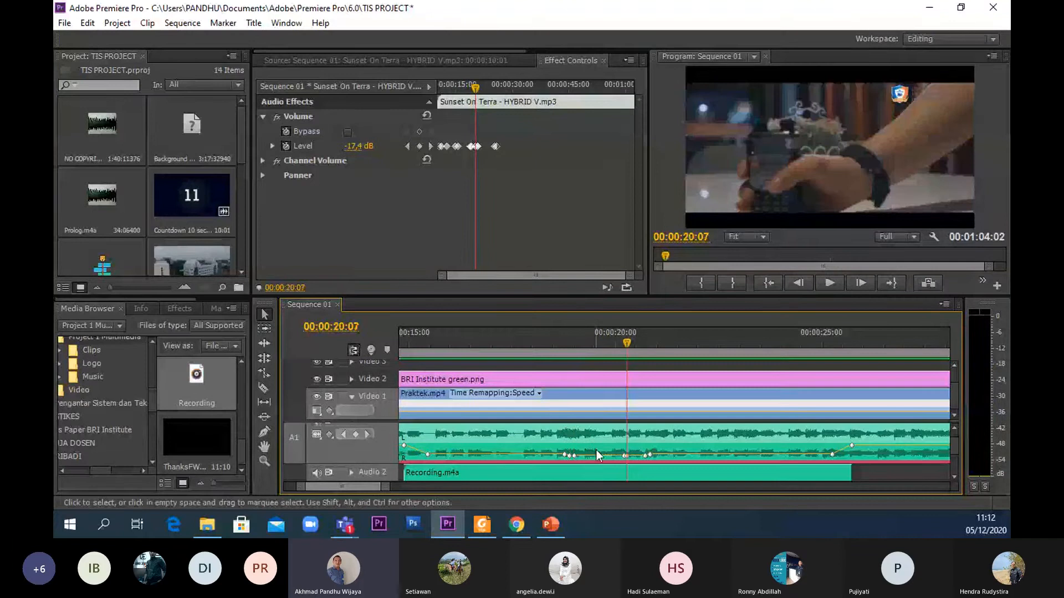
- Make the Audio 1 track slightly taller, then lower the music line between the innermost keyframes and play back to 00:00:21:01
{"action": "left_click_drag", "start_coordinate": [388, 488], "coordinate": [369, 496]}
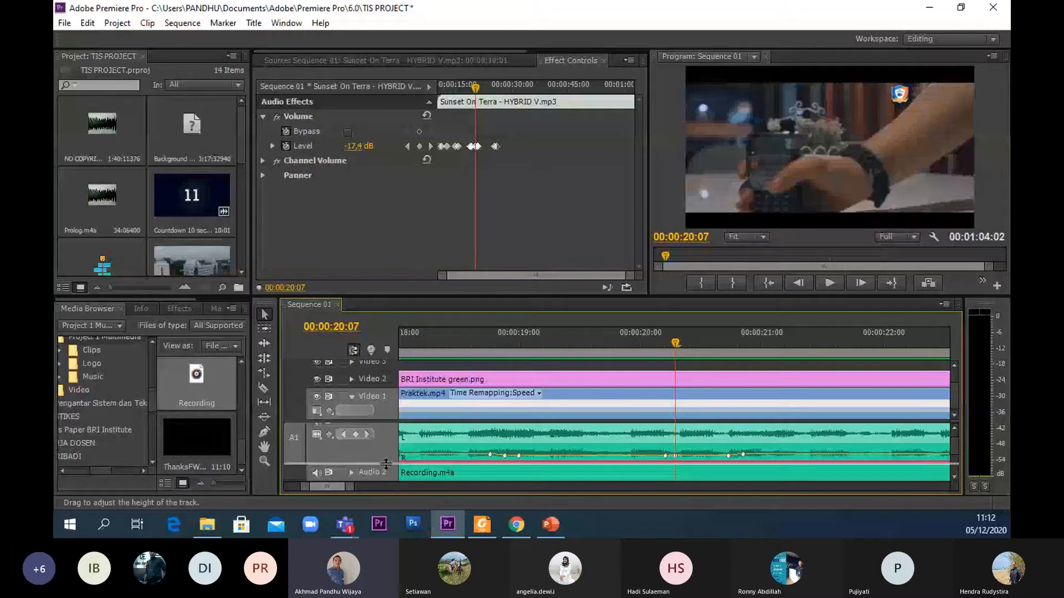
{"action": "left_click_drag", "start_coordinate": [387, 471], "coordinate": [388, 478]}
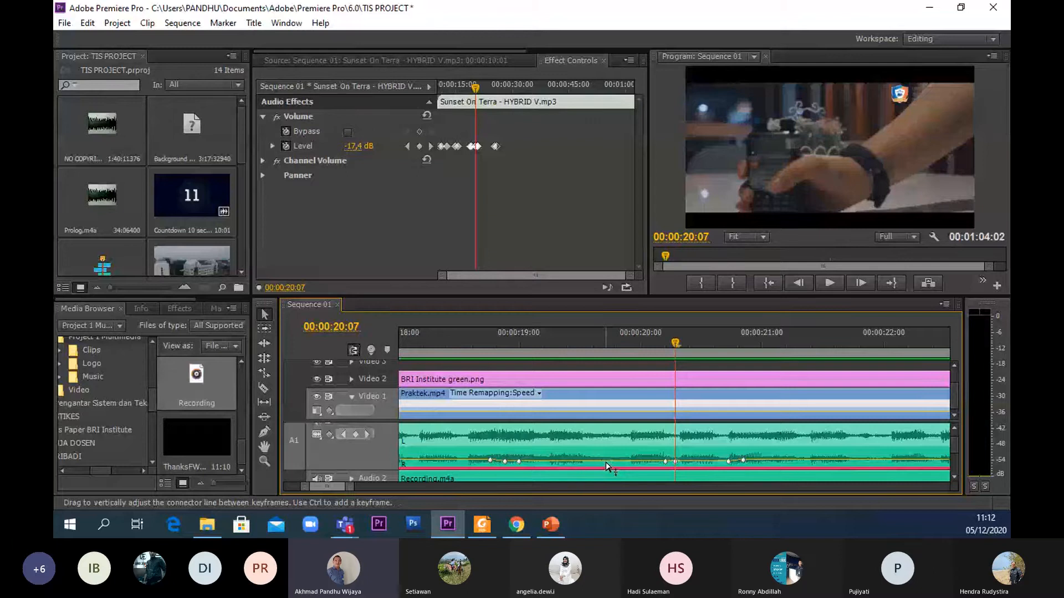
{"action": "left_click_drag", "start_coordinate": [608, 466], "coordinate": [608, 468]}
{"action": "left_click_drag", "start_coordinate": [593, 339], "coordinate": [500, 338]}
{"action": "left_click", "coordinate": [824, 283]}
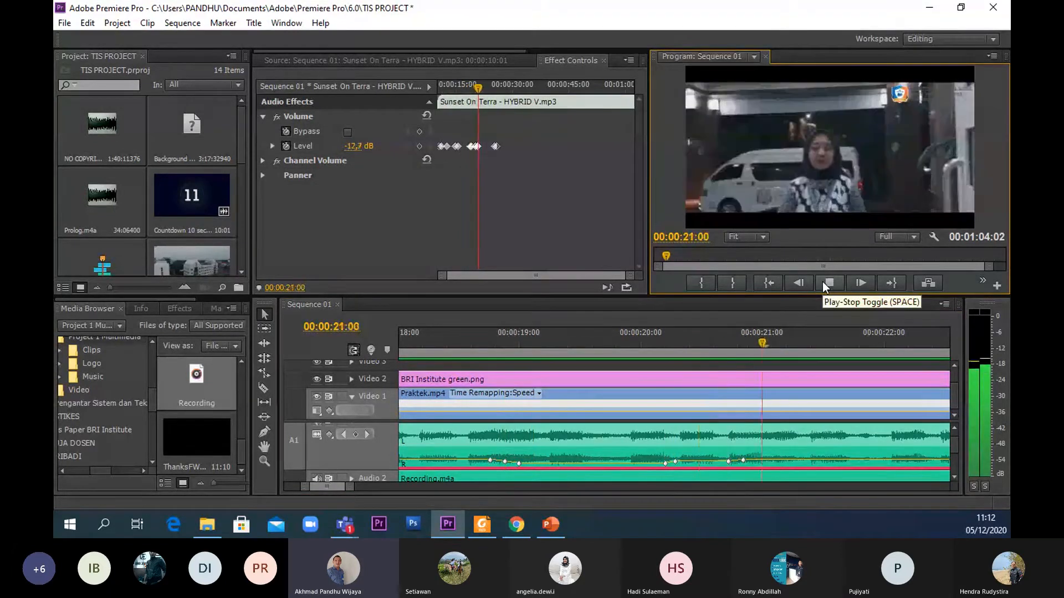
{"action": "left_click", "coordinate": [822, 283]}
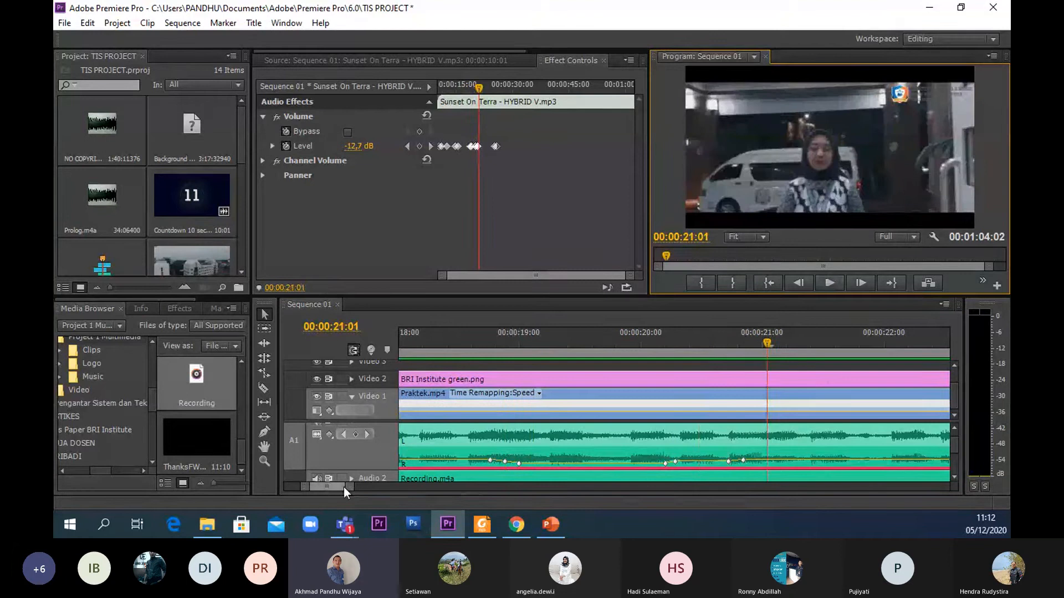
- Set the music level between the innermost keyframes to -20.32 dB and play back the section, stopping at 00:00:21:20
{"action": "left_click_drag", "start_coordinate": [349, 487], "coordinate": [342, 487]}
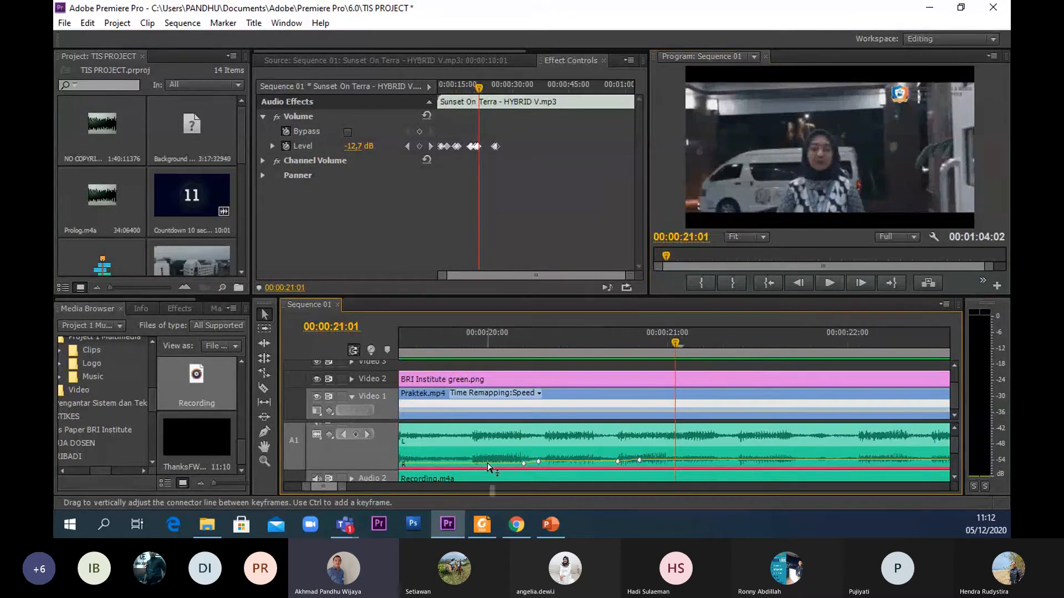
{"action": "left_click_drag", "start_coordinate": [488, 467], "coordinate": [488, 471]}
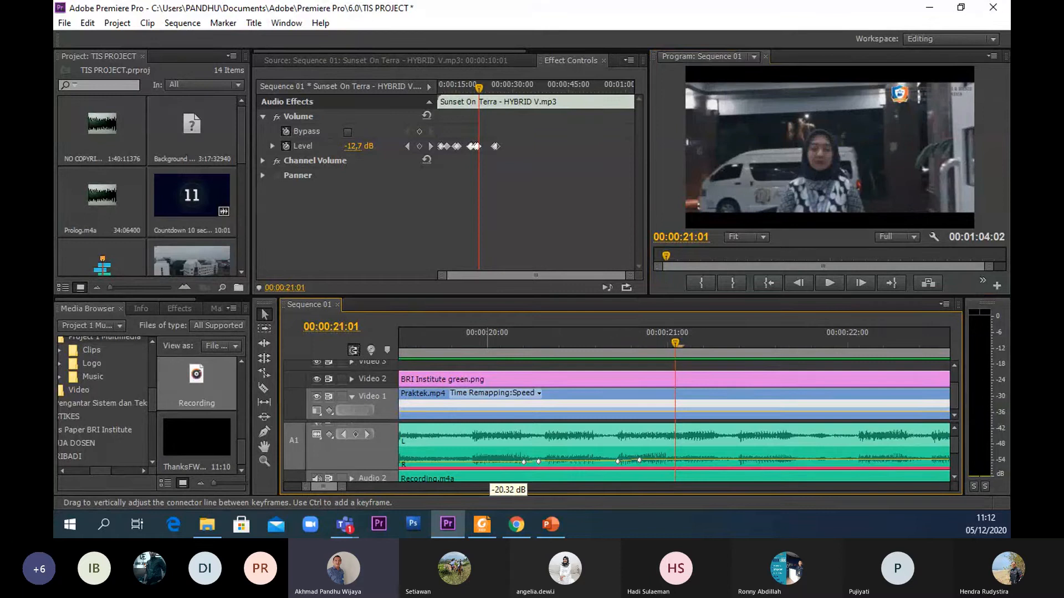
{"action": "left_click_drag", "start_coordinate": [676, 343], "coordinate": [397, 349]}
{"action": "left_click", "coordinate": [822, 281]}
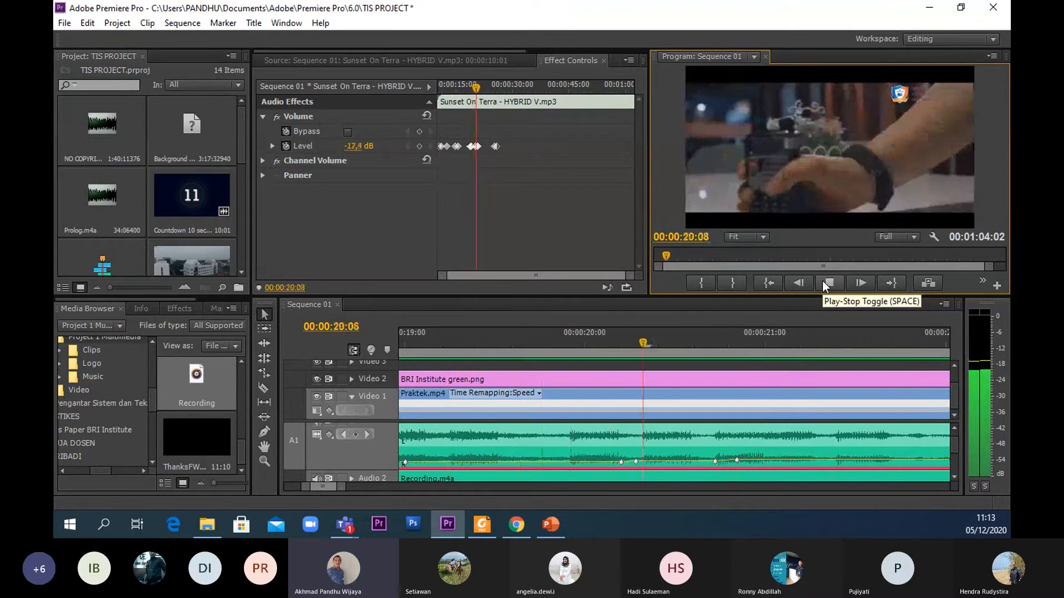
{"action": "left_click", "coordinate": [822, 280]}
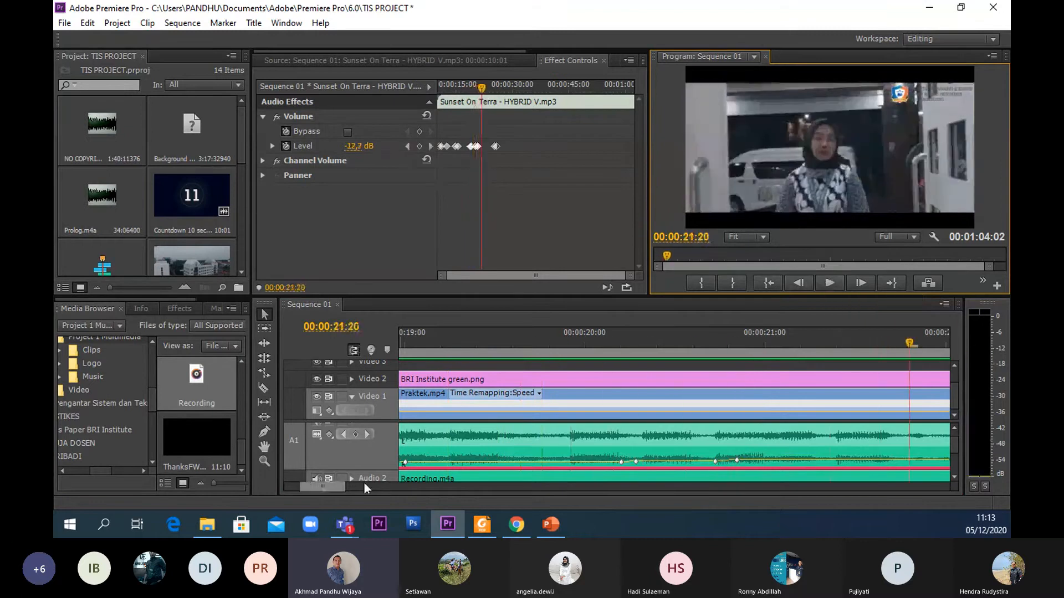
- Play back the whole lowered music section from 00:00:17:02 past the end of the voice recording, stopping at 00:00:27:13
{"action": "left_click_drag", "start_coordinate": [364, 488], "coordinate": [394, 483]}
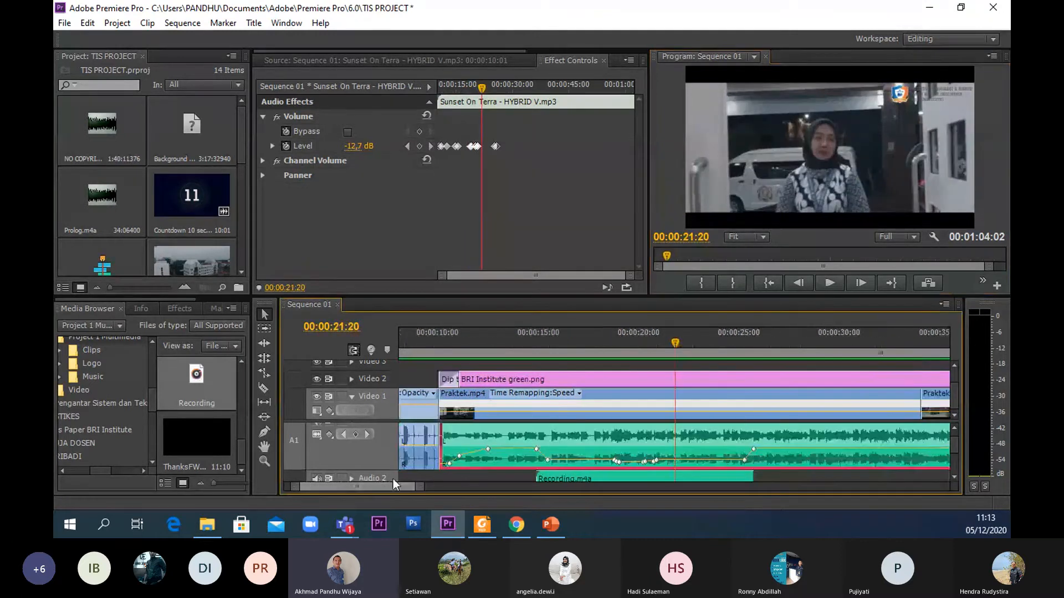
{"action": "left_click_drag", "start_coordinate": [670, 342], "coordinate": [583, 357]}
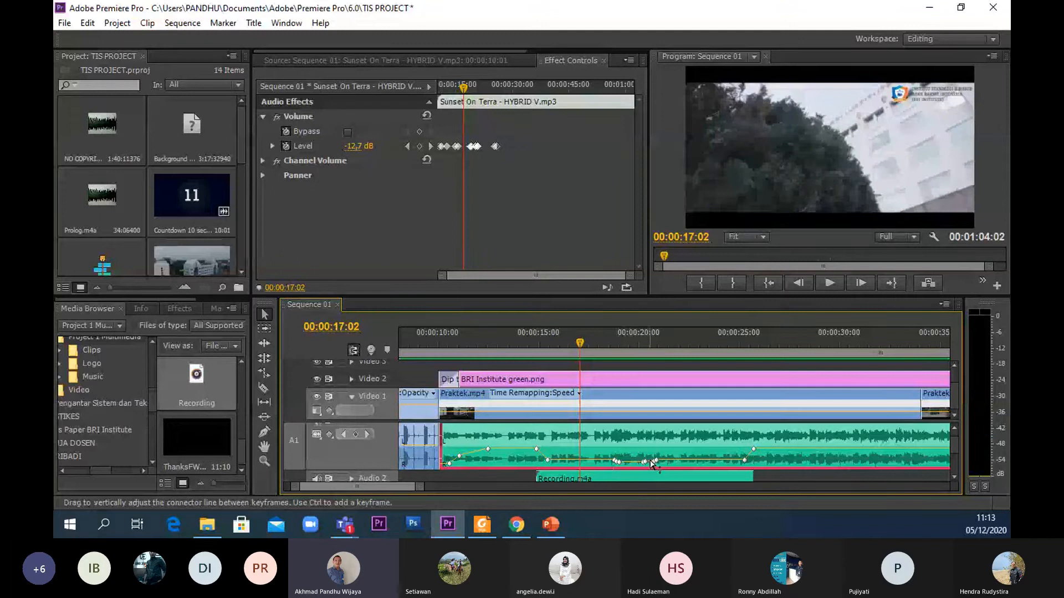
{"action": "mouse_move", "coordinate": [652, 465]}
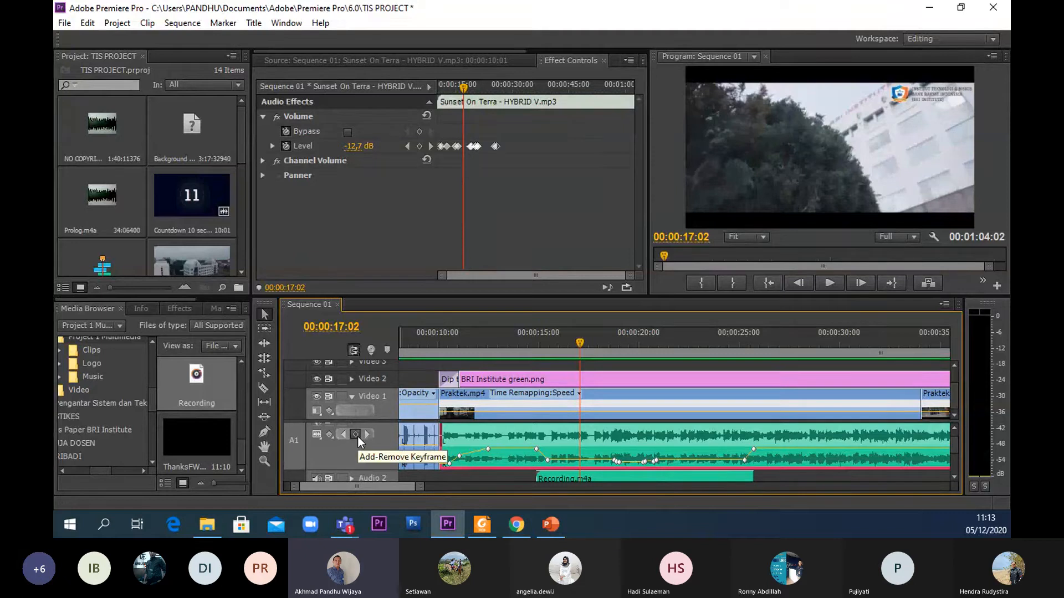
{"action": "left_click", "coordinate": [825, 282]}
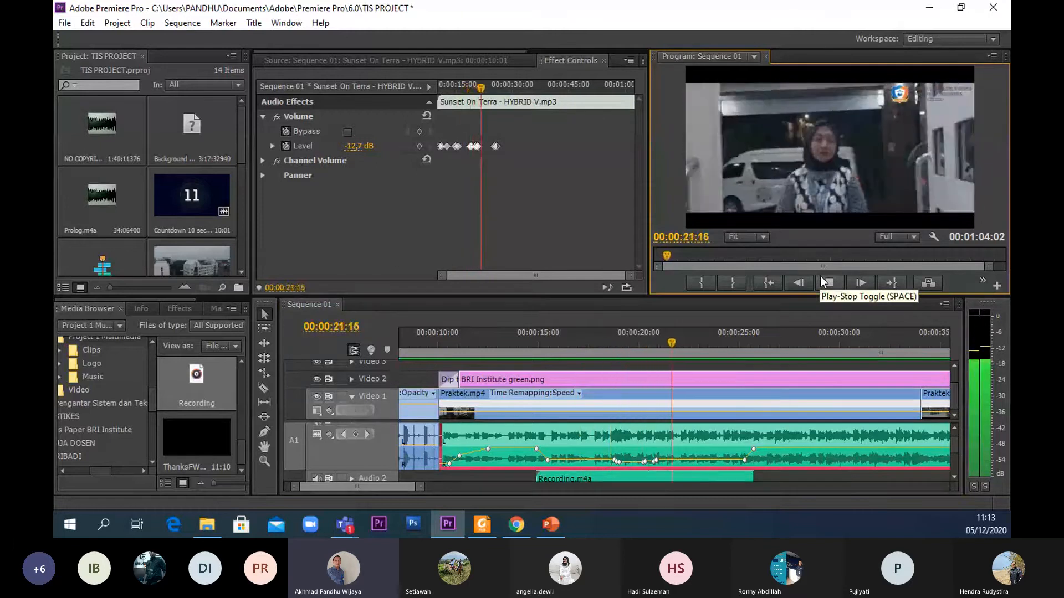
{"action": "left_click_drag", "start_coordinate": [420, 488], "coordinate": [427, 489]}
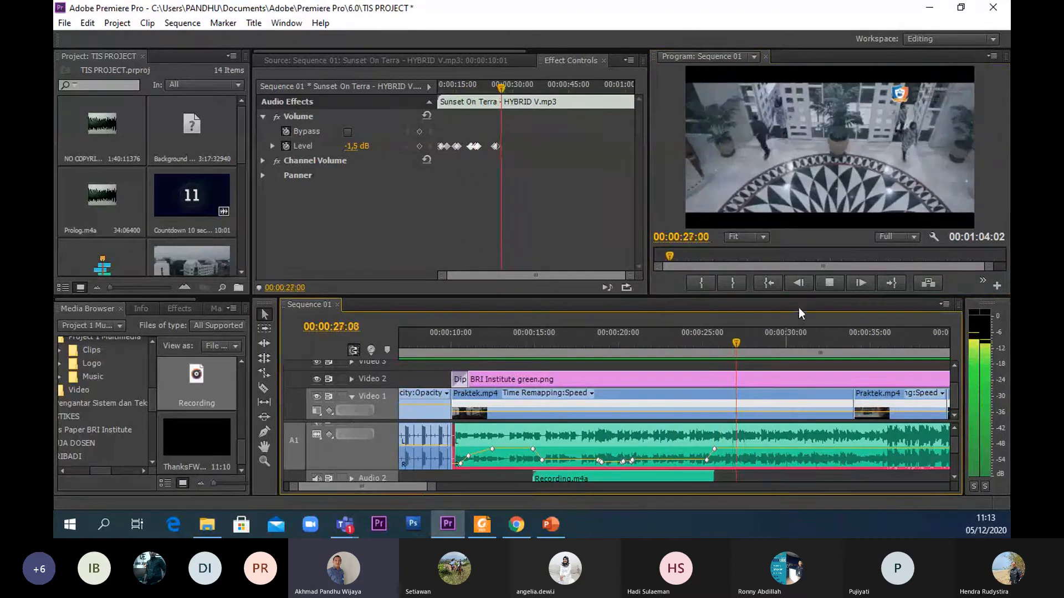
{"action": "left_click", "coordinate": [822, 288]}
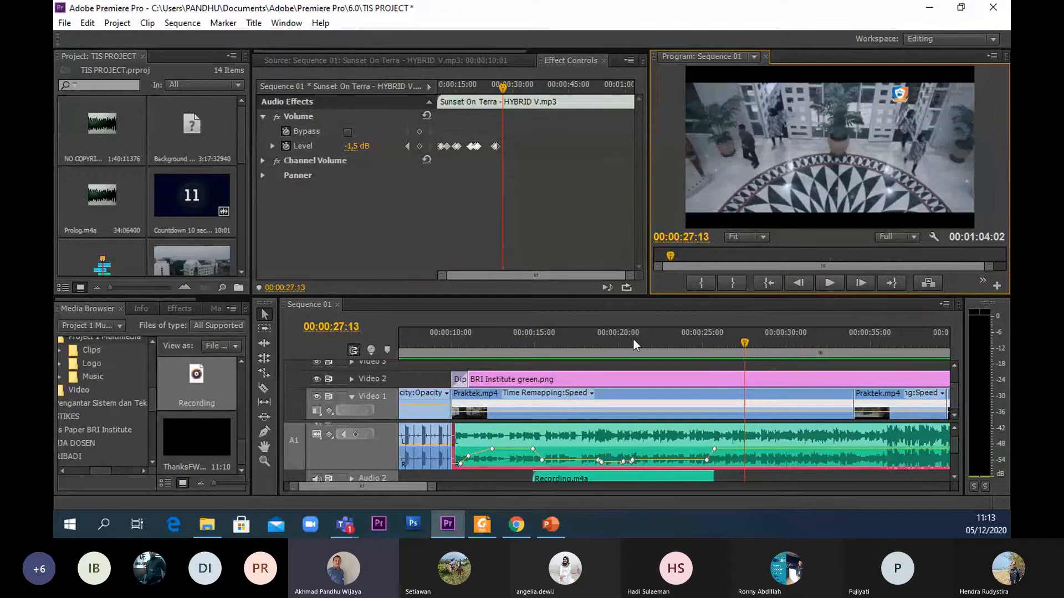
- Open the Recording audio file in the Source monitor and place its playhead at 00:00:06:01
{"action": "left_click_drag", "start_coordinate": [432, 489], "coordinate": [349, 487]}
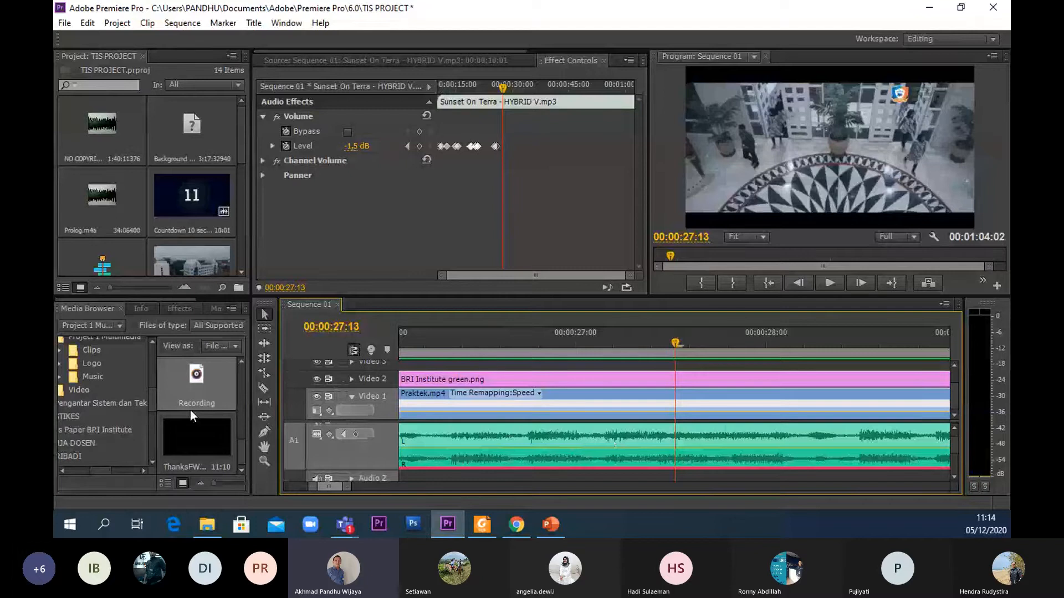
{"action": "double_click", "coordinate": [208, 394]}
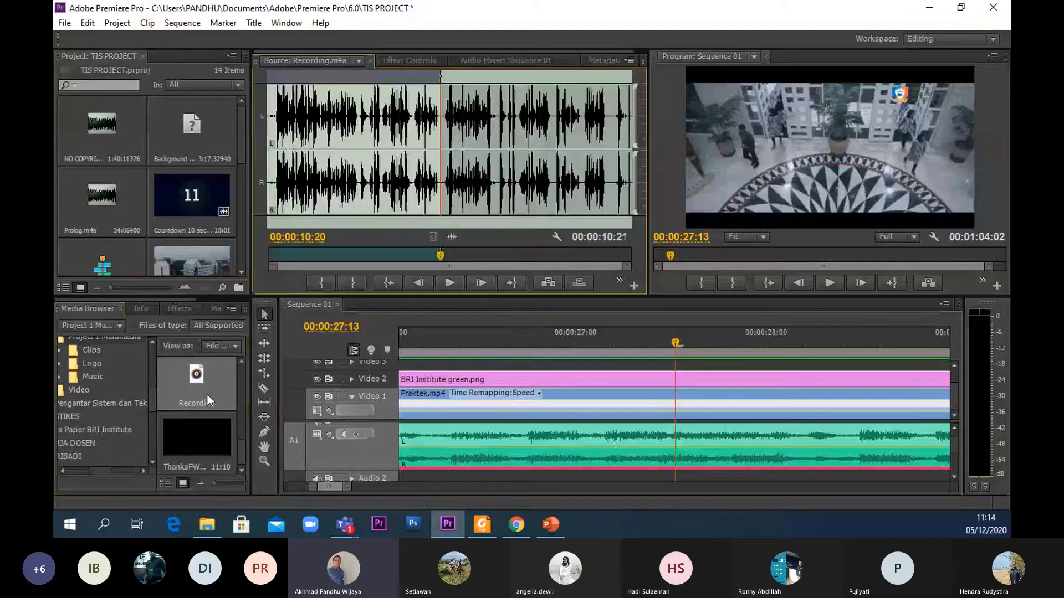
{"action": "left_click", "coordinate": [364, 101]}
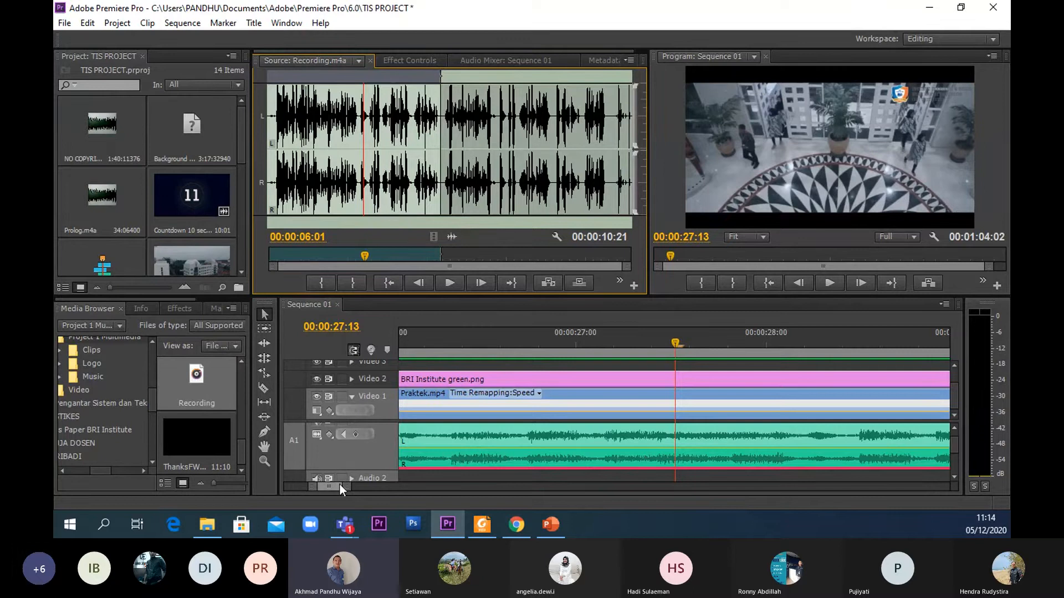
- Scrub the sequence back over the voice recording section to 00:00:19:09 to review the volume keyframes
{"action": "left_click_drag", "start_coordinate": [342, 493], "coordinate": [357, 492]}
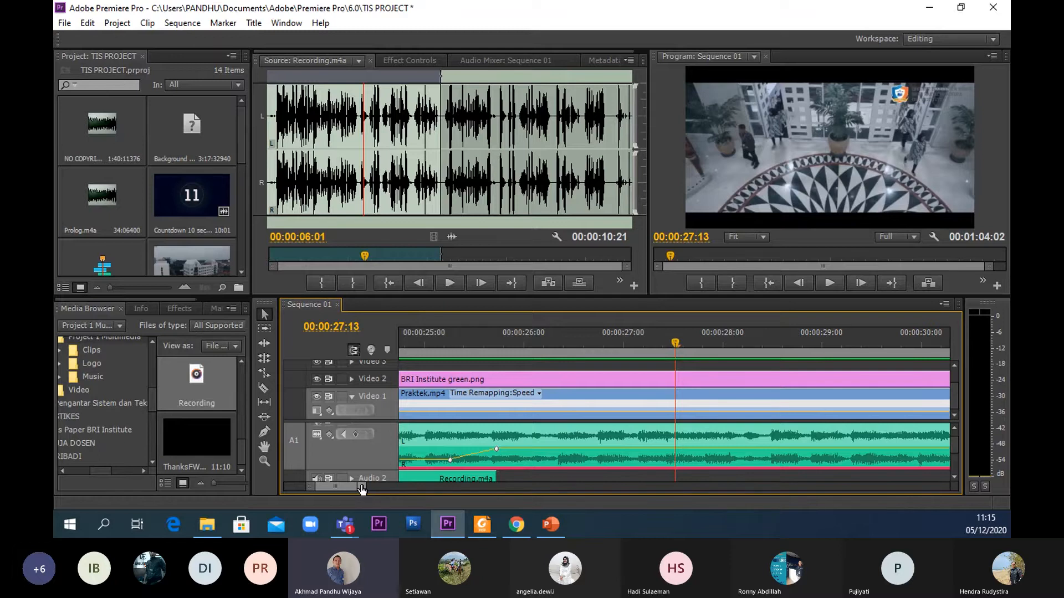
{"action": "mouse_move", "coordinate": [361, 487]}
{"action": "left_mouse_down"}
{"action": "mouse_move", "coordinate": [392, 493]}
{"action": "mouse_move", "coordinate": [382, 487]}
{"action": "left_mouse_up"}
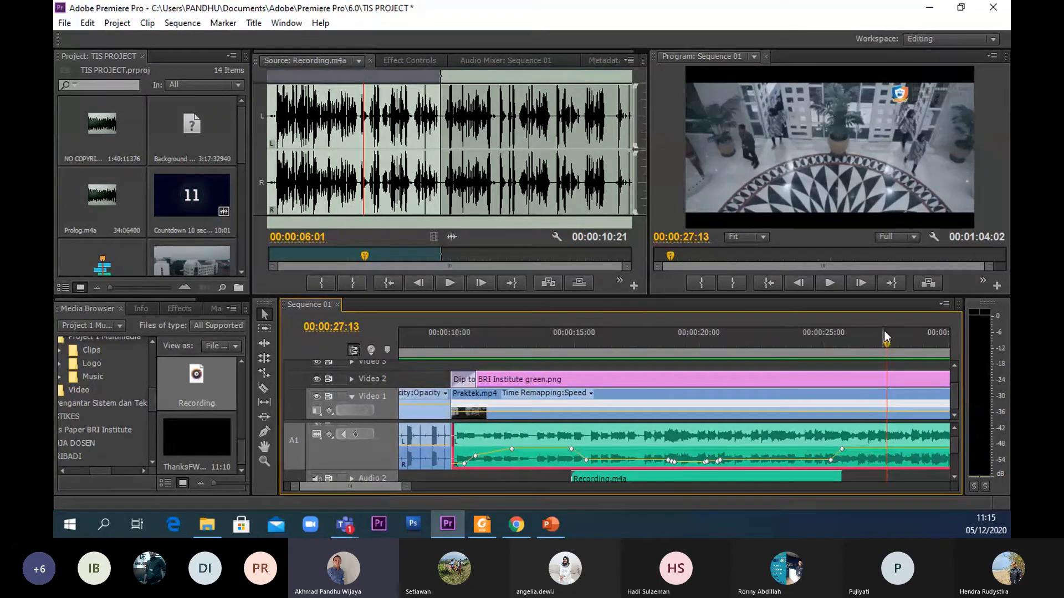
{"action": "left_click_drag", "start_coordinate": [885, 336], "coordinate": [666, 375]}
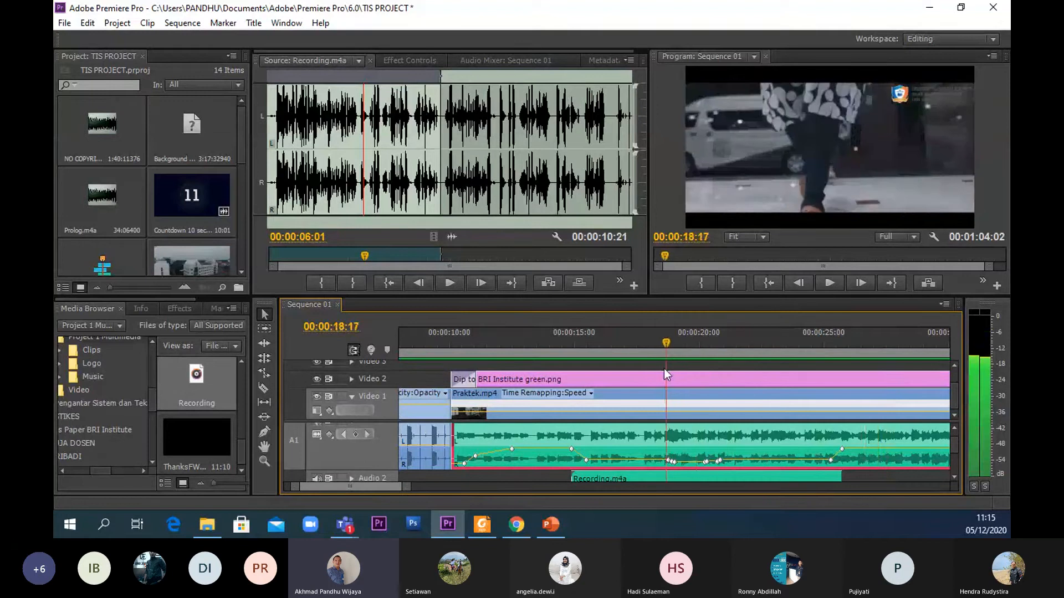
{"action": "left_click_drag", "start_coordinate": [666, 375], "coordinate": [681, 370]}
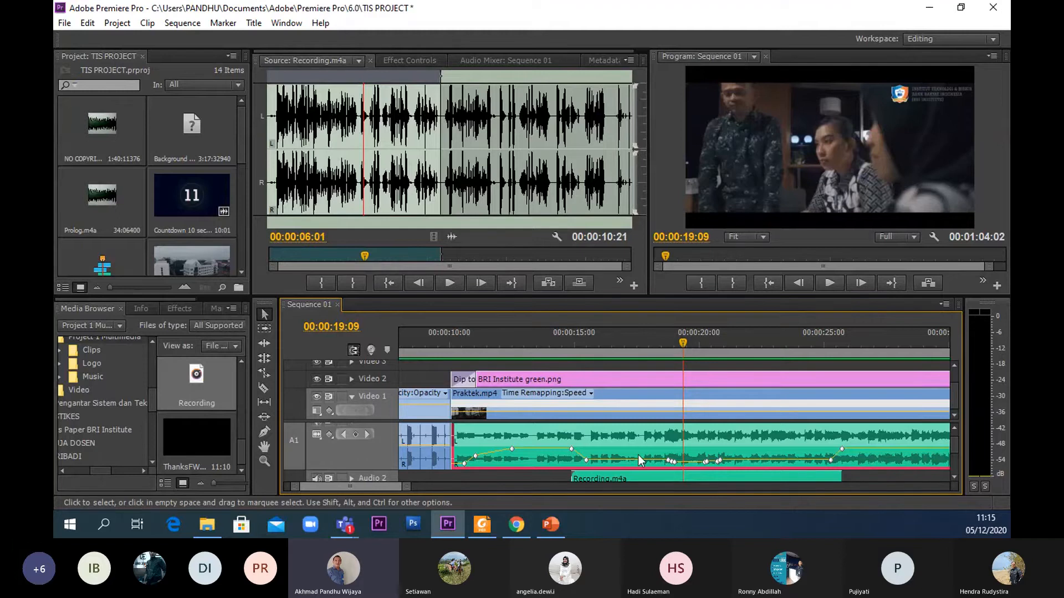
- Select the countdown clip's audio, then play the sequence from the countdown through the voice recording, stopping at 00:00:27:20
{"action": "left_click_drag", "start_coordinate": [407, 490], "coordinate": [421, 489]}
{"action": "left_click_drag", "start_coordinate": [674, 345], "coordinate": [481, 345]}
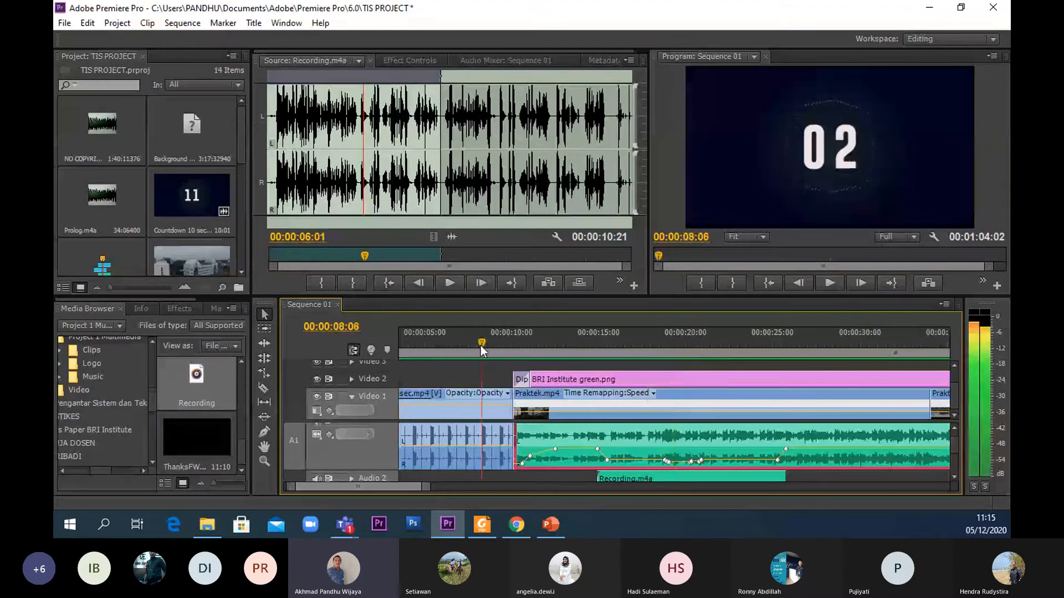
{"action": "left_click", "coordinate": [448, 450]}
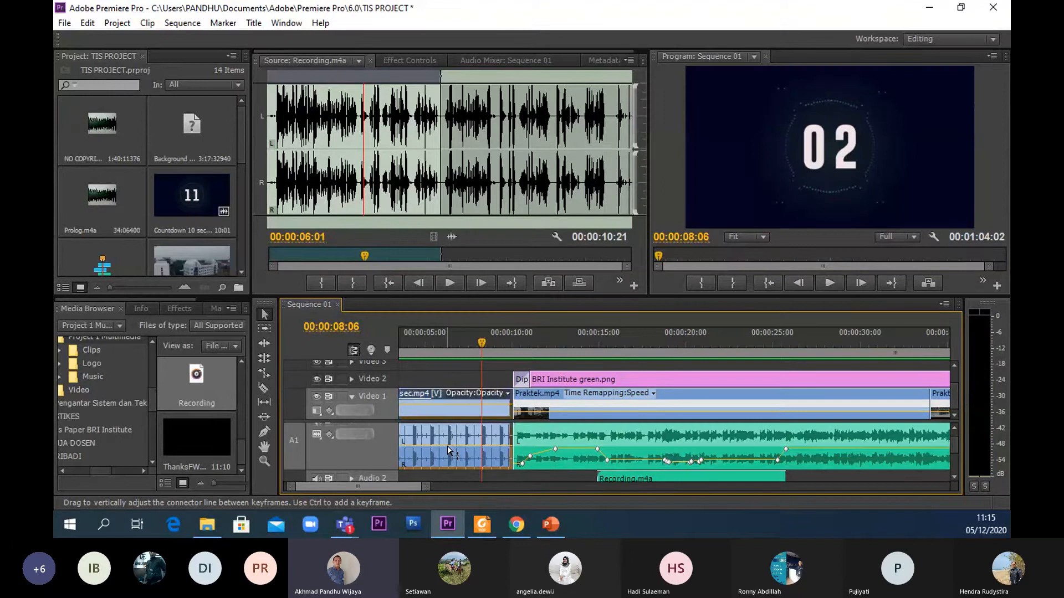
{"action": "left_click_drag", "start_coordinate": [448, 451], "coordinate": [448, 451]}
{"action": "left_click_drag", "start_coordinate": [437, 348], "coordinate": [381, 347]}
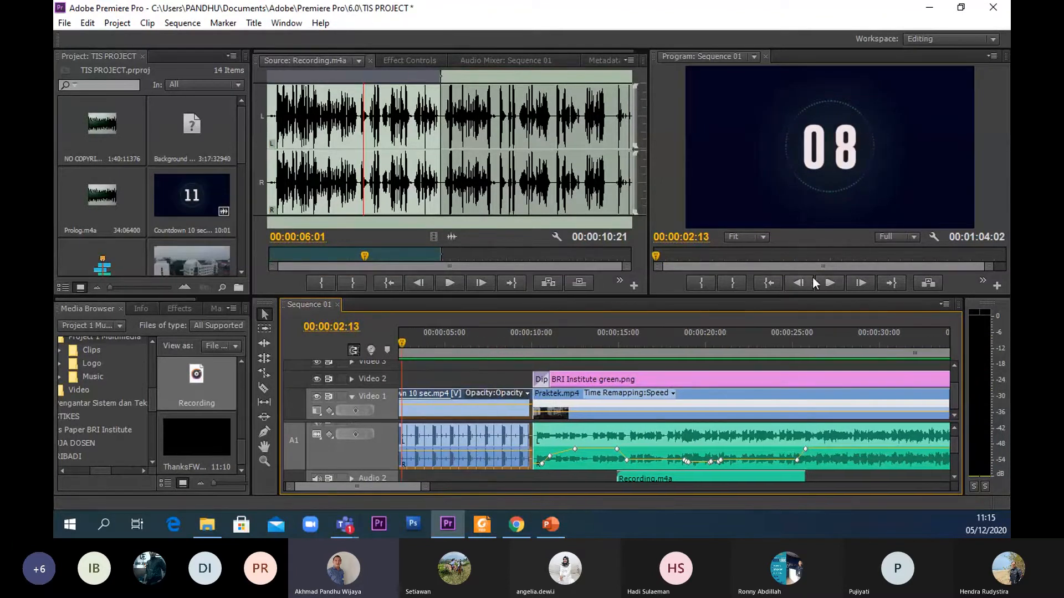
{"action": "left_click", "coordinate": [831, 282]}
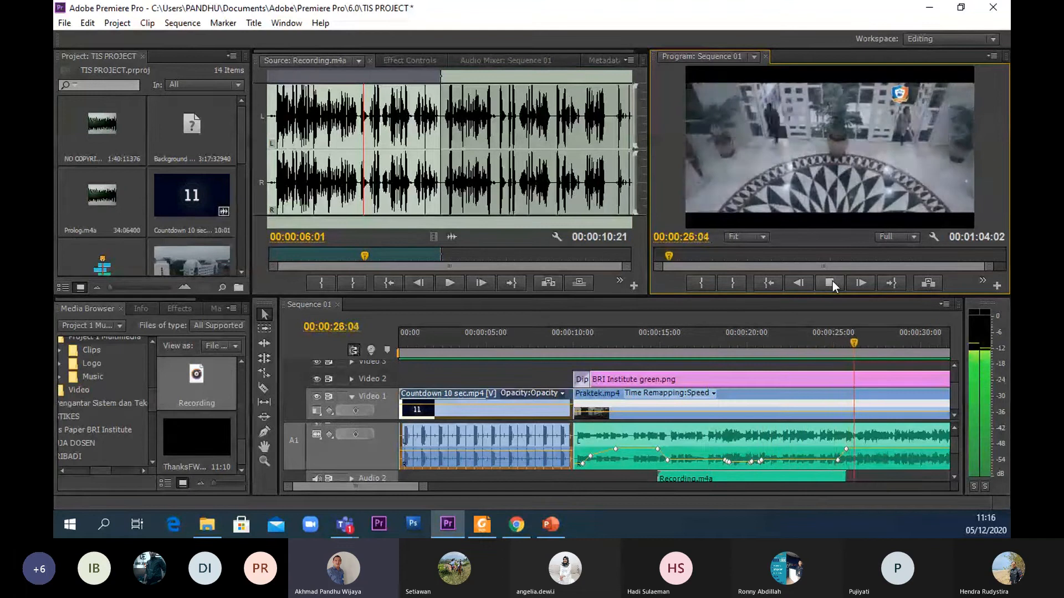
{"action": "left_click", "coordinate": [832, 281]}
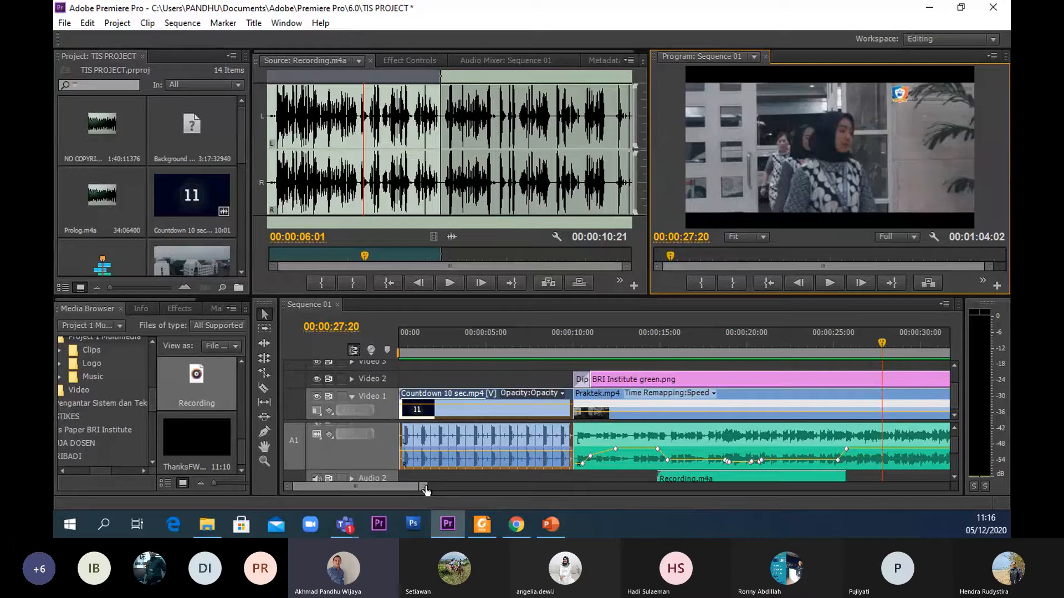
- Scrub the sequence forward to 00:00:36:17 and examine the remaining music up to the end of the sequence
{"action": "left_click", "coordinate": [426, 490]}
{"action": "left_click_drag", "start_coordinate": [426, 490], "coordinate": [454, 486]}
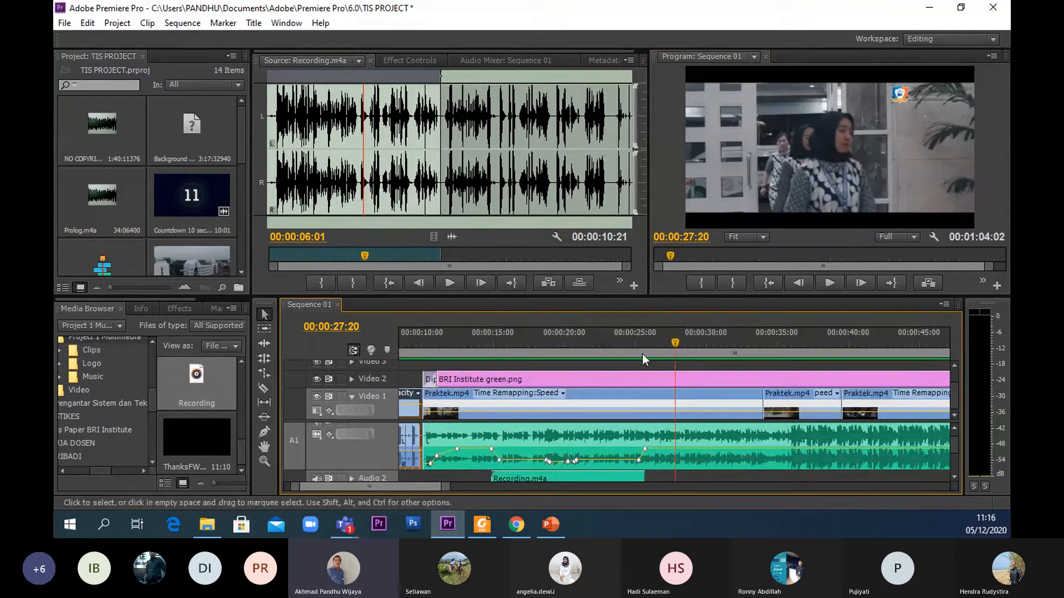
{"action": "left_click", "coordinate": [668, 342]}
{"action": "left_click_drag", "start_coordinate": [668, 343], "coordinate": [726, 355]}
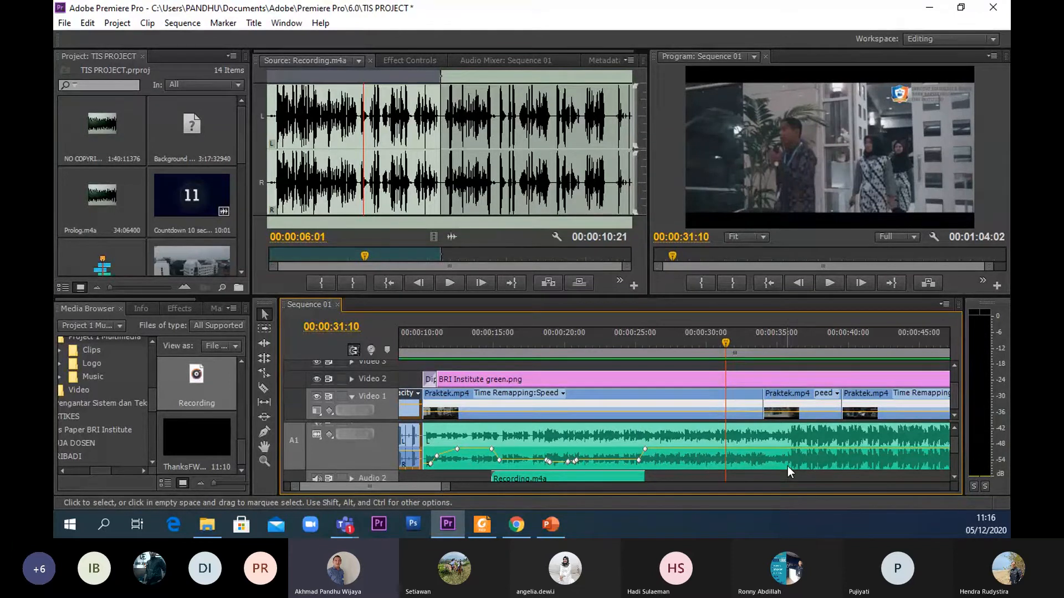
{"action": "left_click_drag", "start_coordinate": [727, 342], "coordinate": [800, 355]}
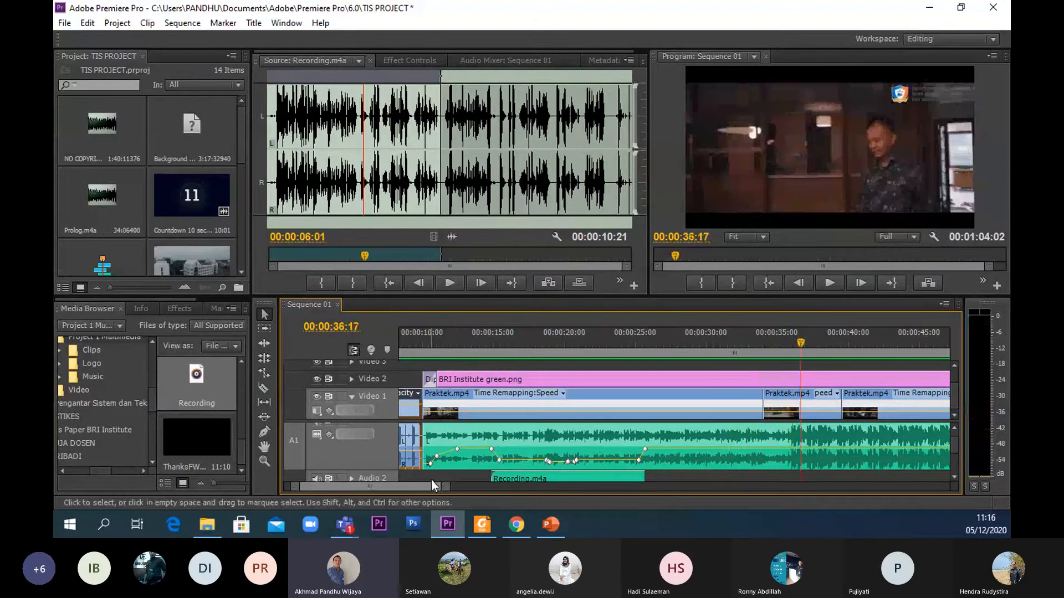
{"action": "scroll", "coordinate": [427, 483], "scroll_direction": "down", "scroll_amount": 5}
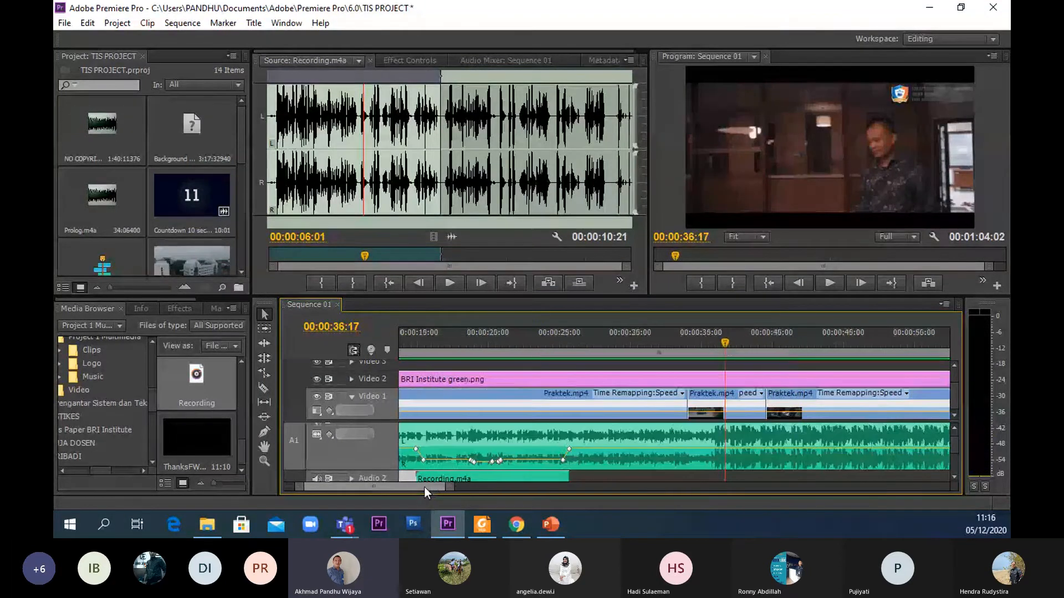
{"action": "left_click_drag", "start_coordinate": [431, 486], "coordinate": [436, 487]}
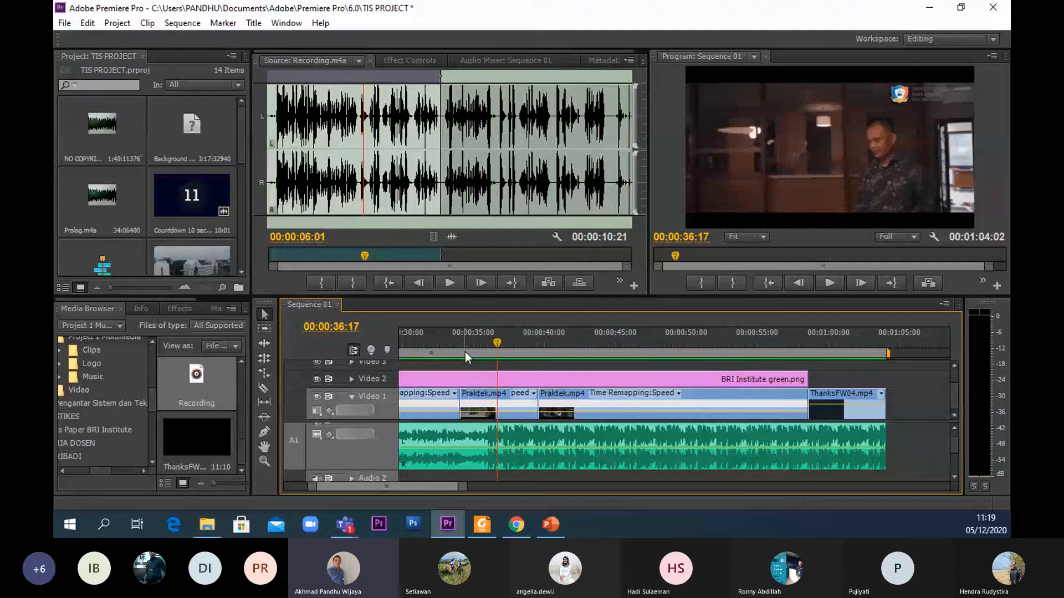
- Play back the start of the voice recording, stop at 00:00:16:01, and bring the Audio 2 track fully into view
{"action": "left_click_drag", "start_coordinate": [407, 484], "coordinate": [390, 485]}
{"action": "mouse_move", "coordinate": [480, 355]}
{"action": "left_mouse_down"}
{"action": "mouse_move", "coordinate": [526, 358]}
{"action": "mouse_move", "coordinate": [489, 350]}
{"action": "left_mouse_up"}
{"action": "left_click", "coordinate": [826, 284]}
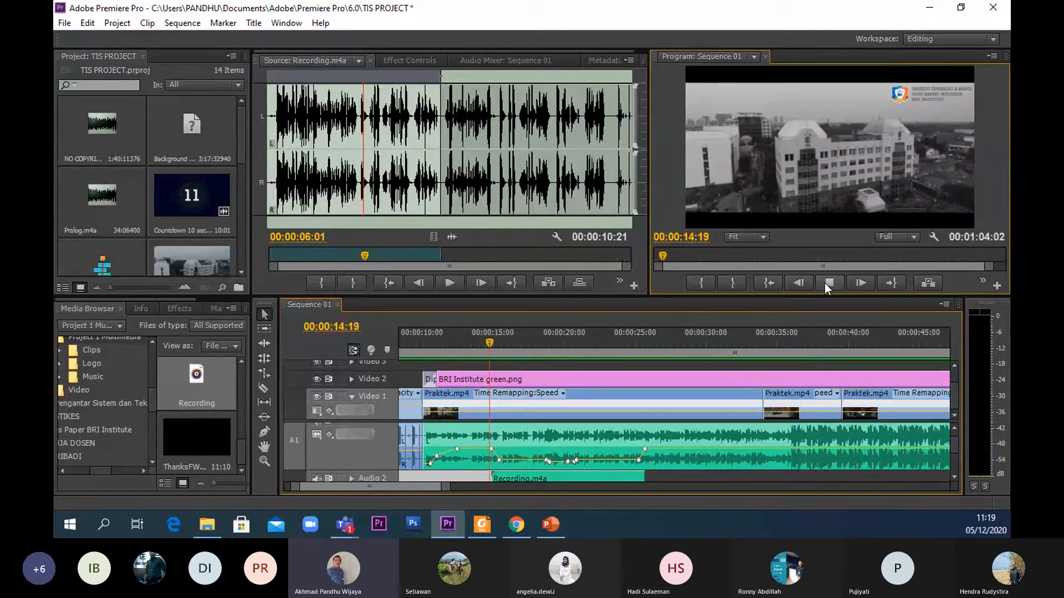
{"action": "left_click", "coordinate": [825, 284]}
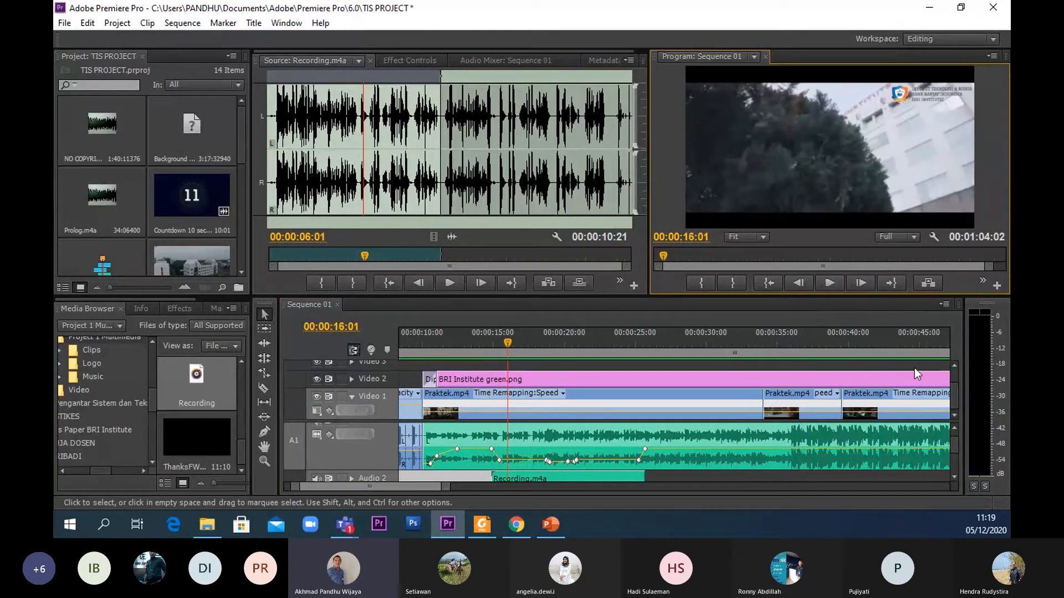
{"action": "left_click_drag", "start_coordinate": [957, 431], "coordinate": [956, 447]}
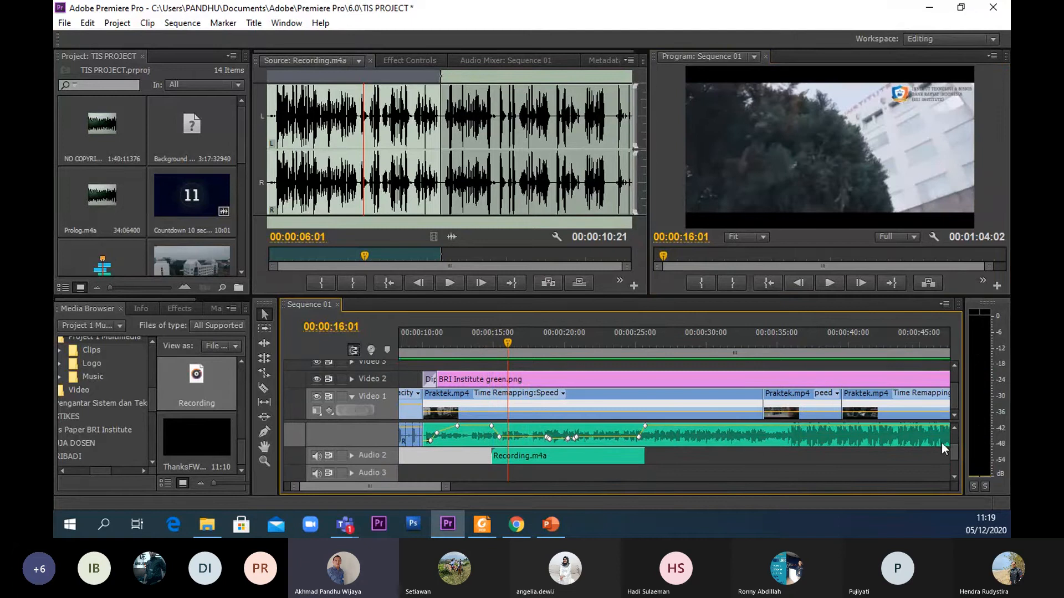
{"action": "left_click", "coordinate": [436, 241]}
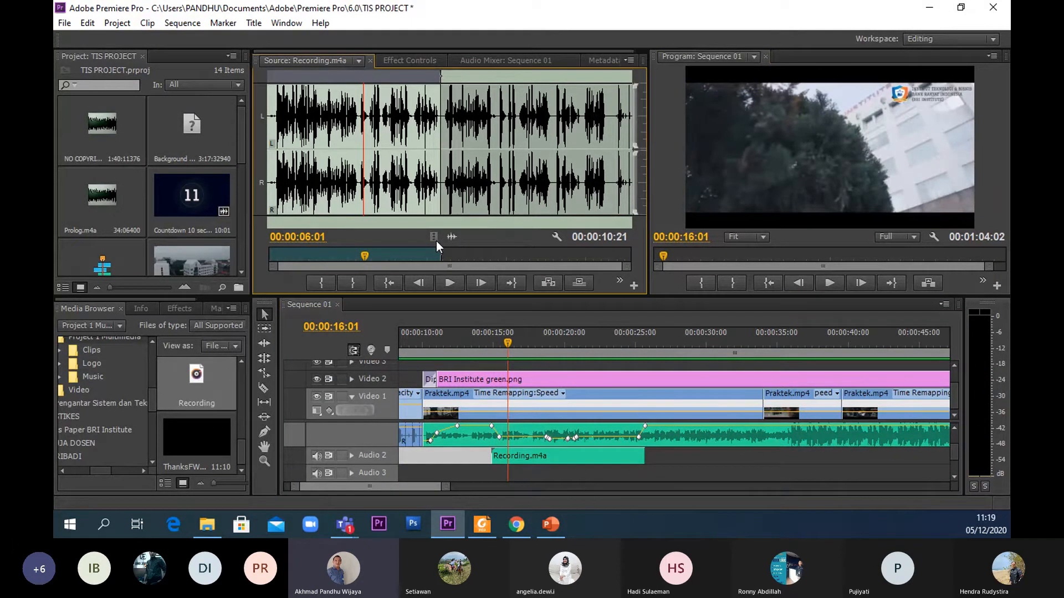
- Place a second copy of Recording.m4a on Audio 2 at about 00:00:36, then play the sequence over it, stopping at 00:00:44:24
{"action": "left_click_drag", "start_coordinate": [604, 327], "coordinate": [794, 465]}
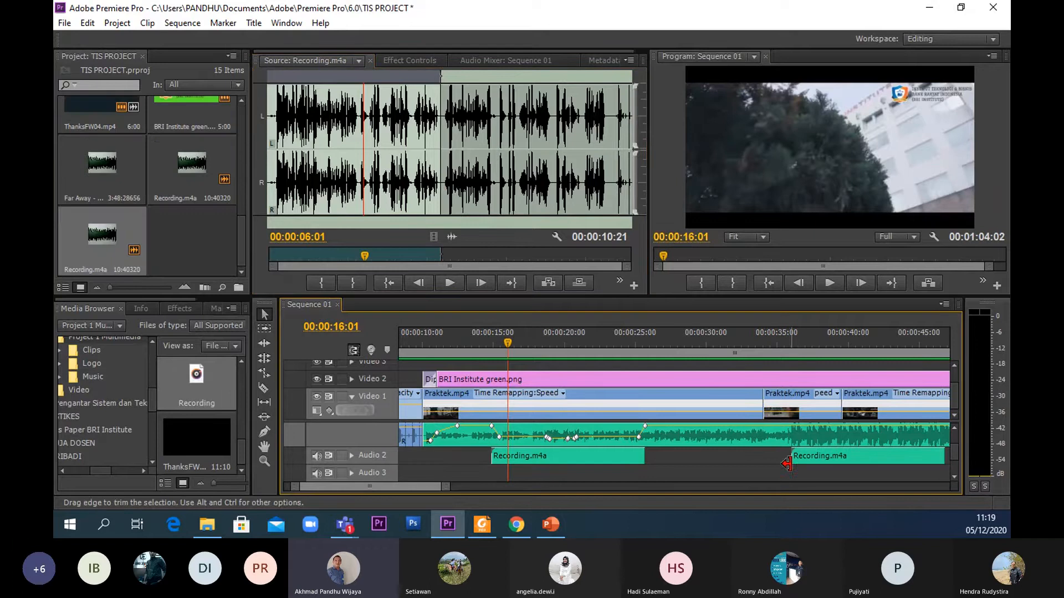
{"action": "left_click", "coordinate": [511, 340]}
{"action": "left_click_drag", "start_coordinate": [510, 339], "coordinate": [556, 343]}
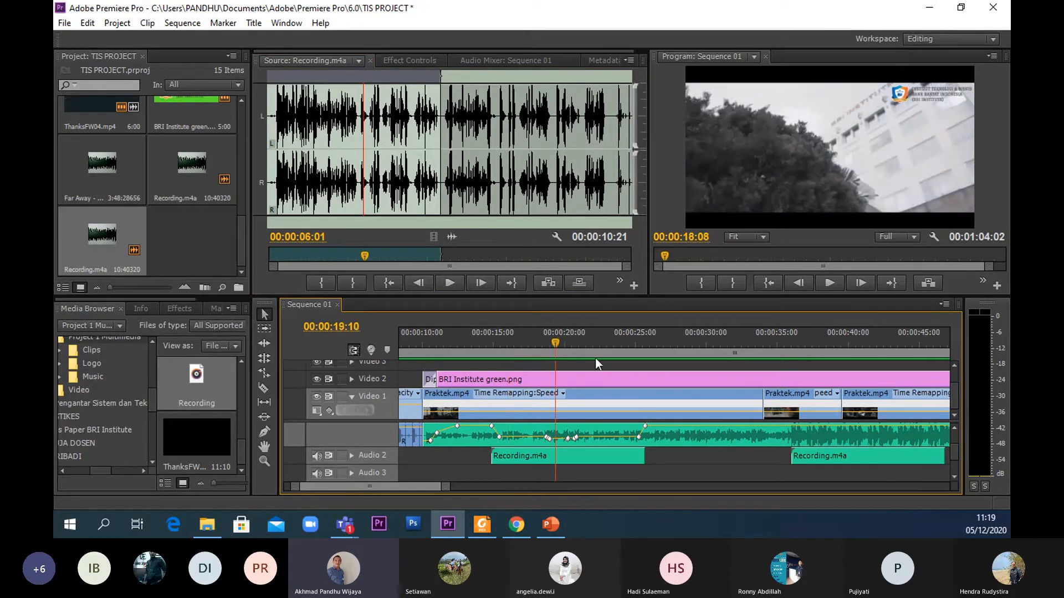
{"action": "key", "text": "space"}
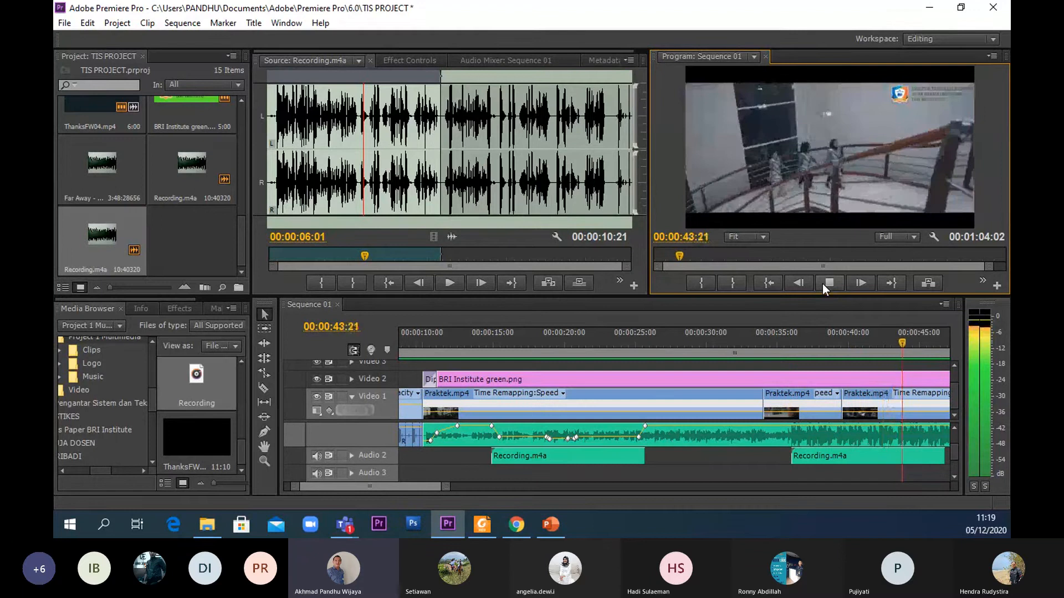
{"action": "left_click", "coordinate": [822, 284]}
- Delete the second Recording.m4a clip from Audio 2 and move the playhead to 00:00:37:08
{"action": "left_click", "coordinate": [827, 454]}
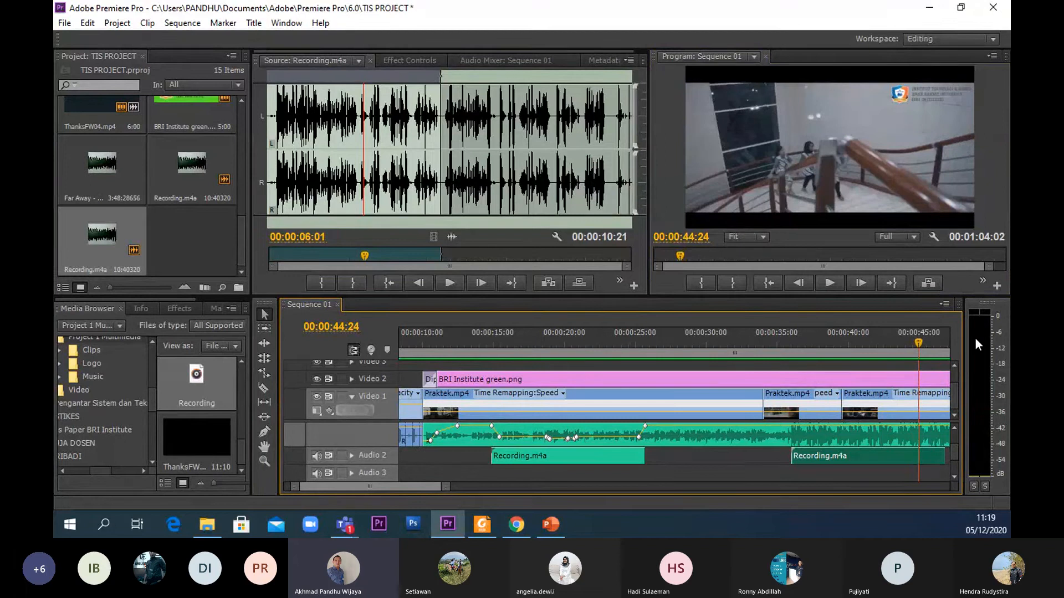
{"action": "left_click_drag", "start_coordinate": [918, 338], "coordinate": [804, 339]}
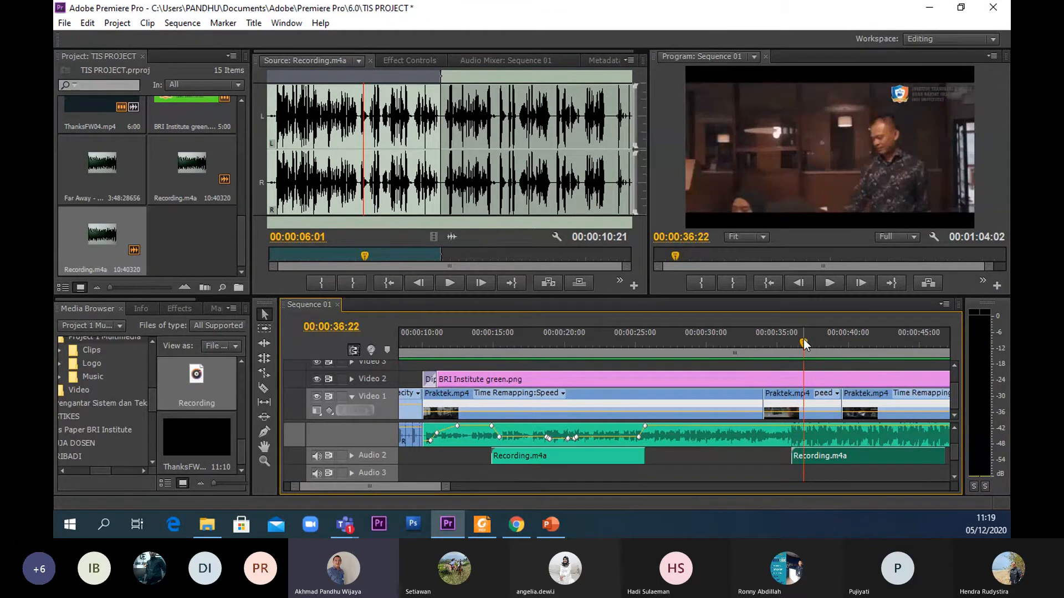
{"action": "left_click_drag", "start_coordinate": [804, 340], "coordinate": [810, 341]}
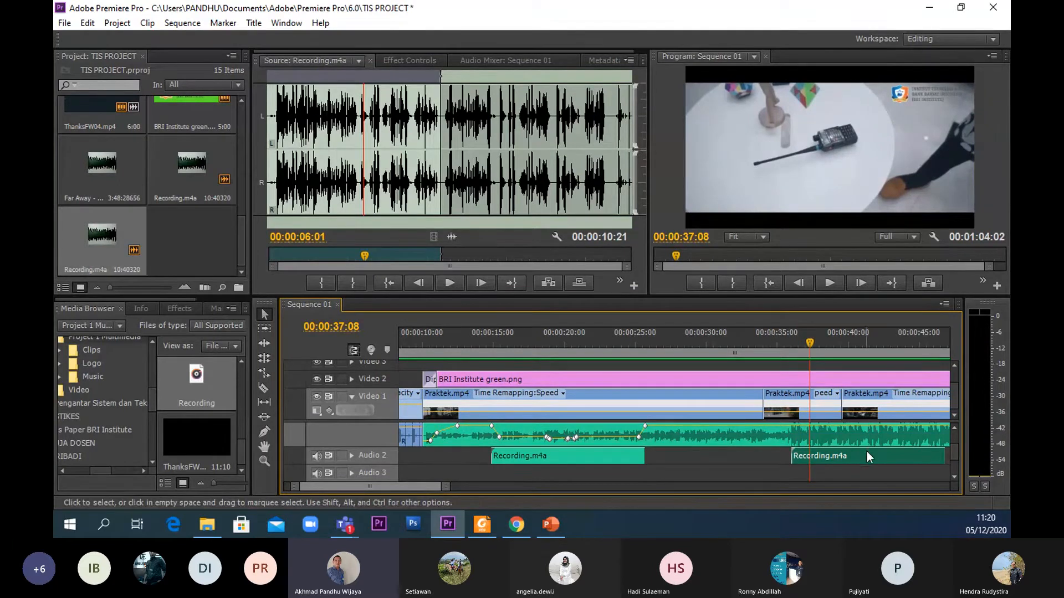
{"action": "key", "text": "Delete"}
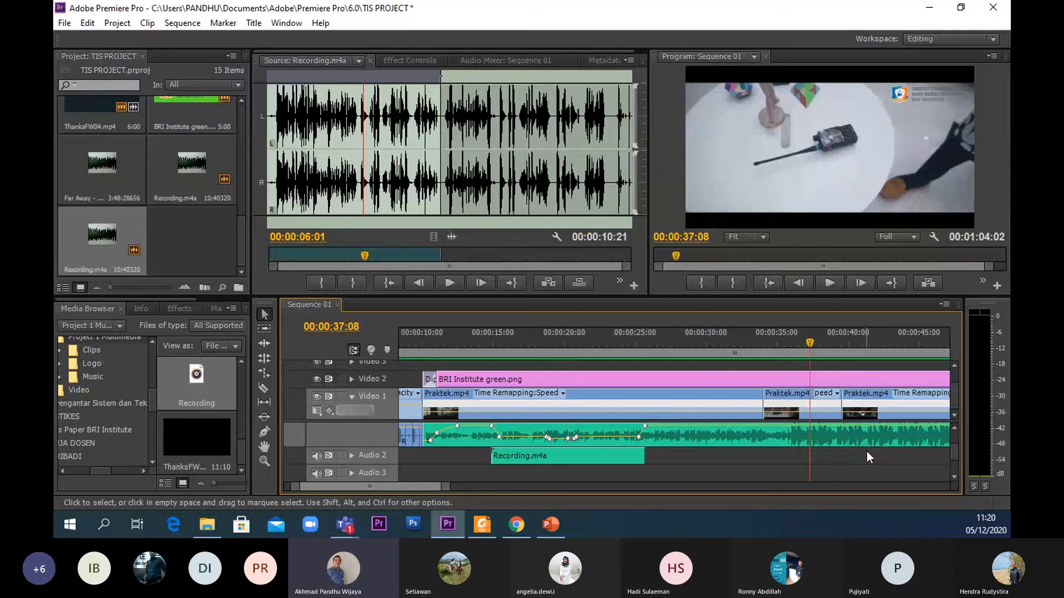
- Switch to the Audio workspace, then collapse the Audio 1 track so that all three audio tracks fit in view
{"action": "left_click", "coordinate": [282, 24]}
{"action": "mouse_move", "coordinate": [283, 38]}
{"action": "left_click", "coordinate": [498, 40]}
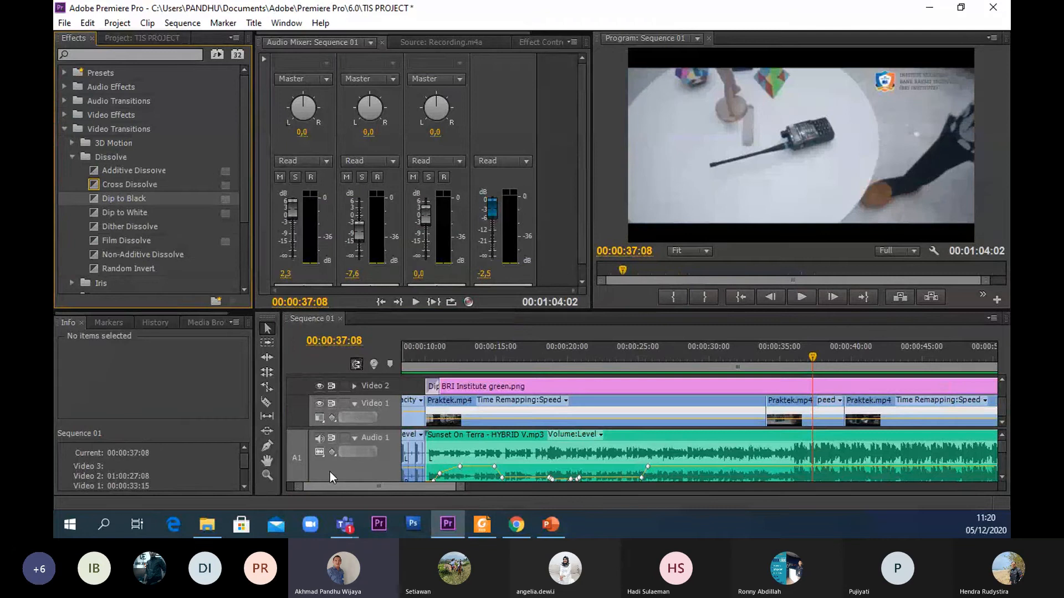
{"action": "scroll", "coordinate": [349, 467], "scroll_direction": "up", "scroll_amount": 2}
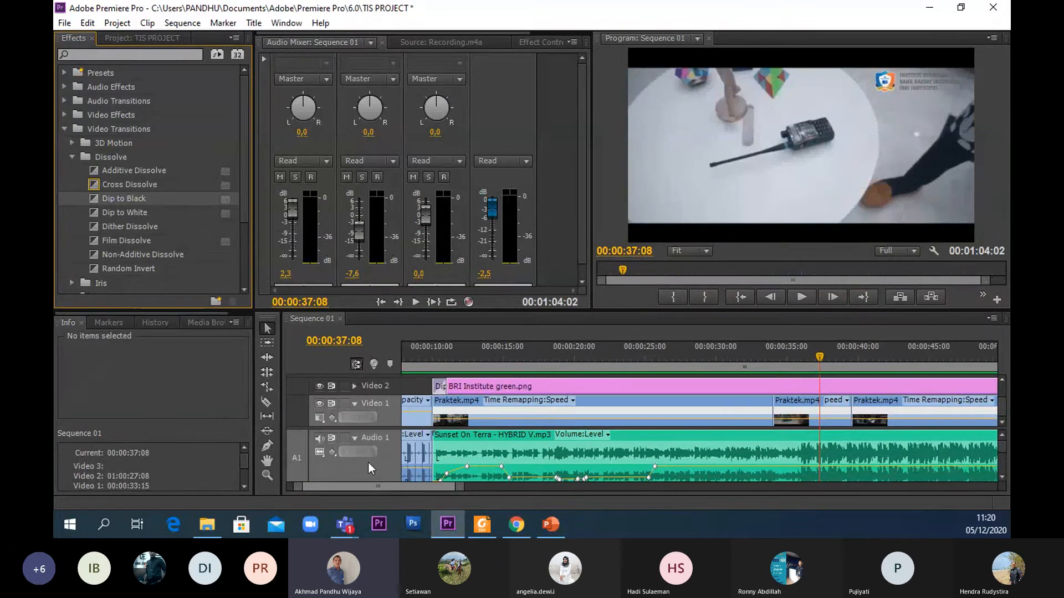
{"action": "left_click", "coordinate": [1002, 477]}
{"action": "left_click", "coordinate": [1002, 478]}
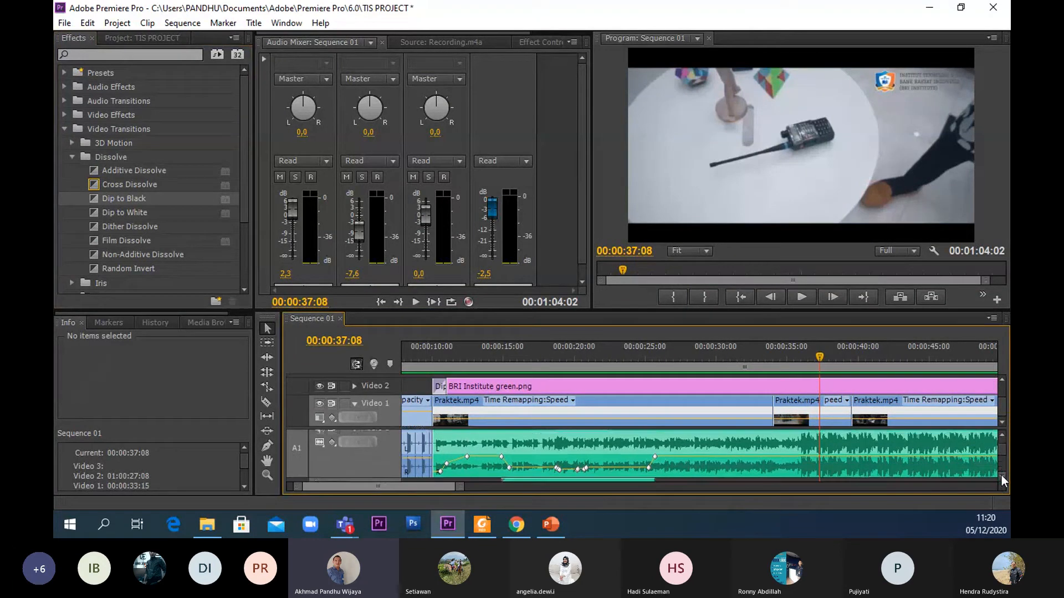
{"action": "left_click", "coordinate": [1003, 480]}
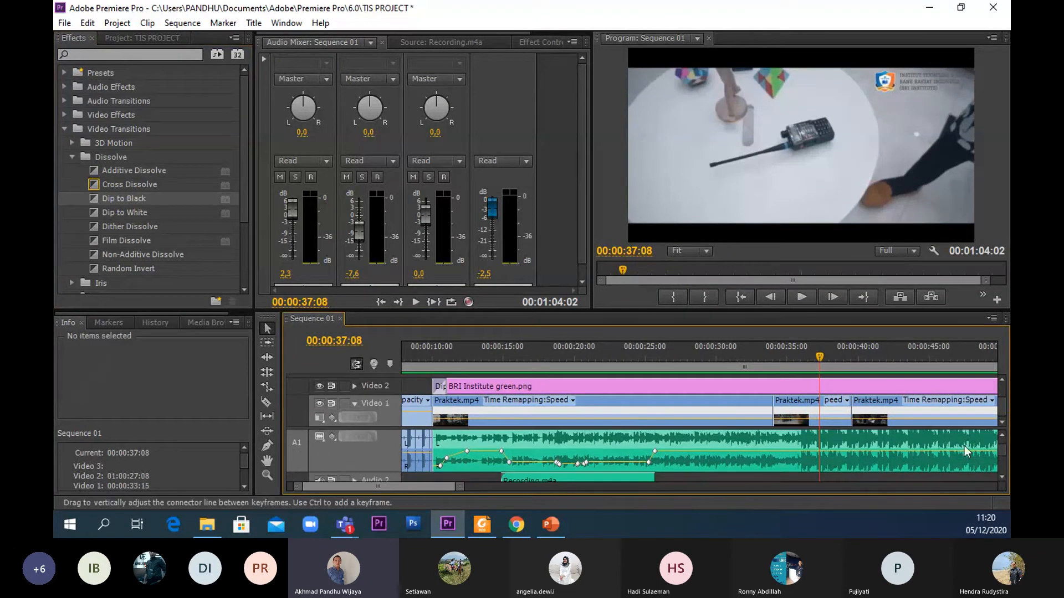
{"action": "left_click", "coordinate": [358, 420]}
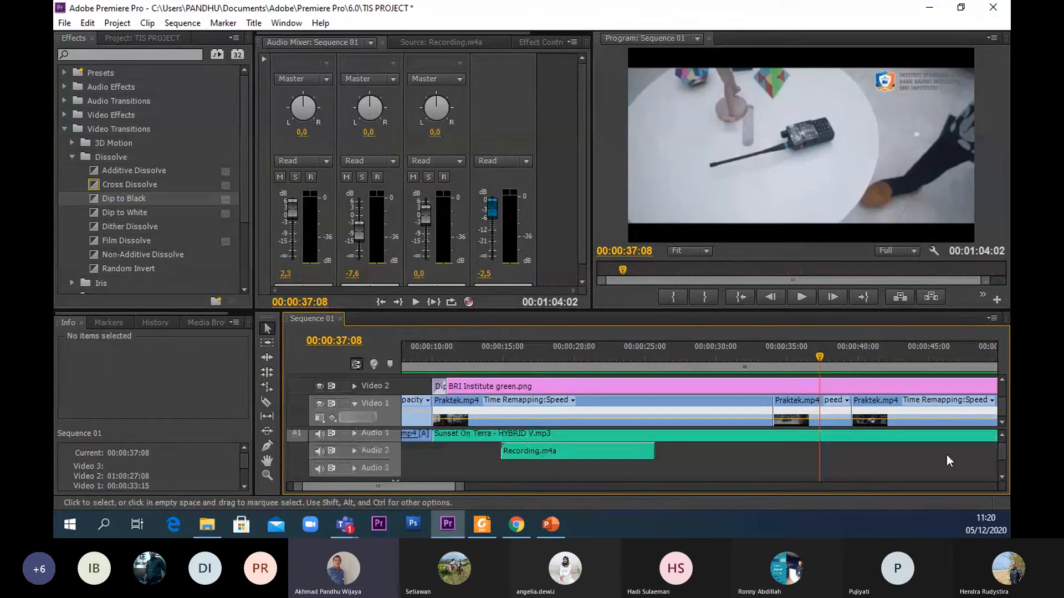
{"action": "scroll", "coordinate": [947, 455], "scroll_direction": "up", "scroll_amount": 1}
{"action": "left_click_drag", "start_coordinate": [1004, 449], "coordinate": [1004, 441]}
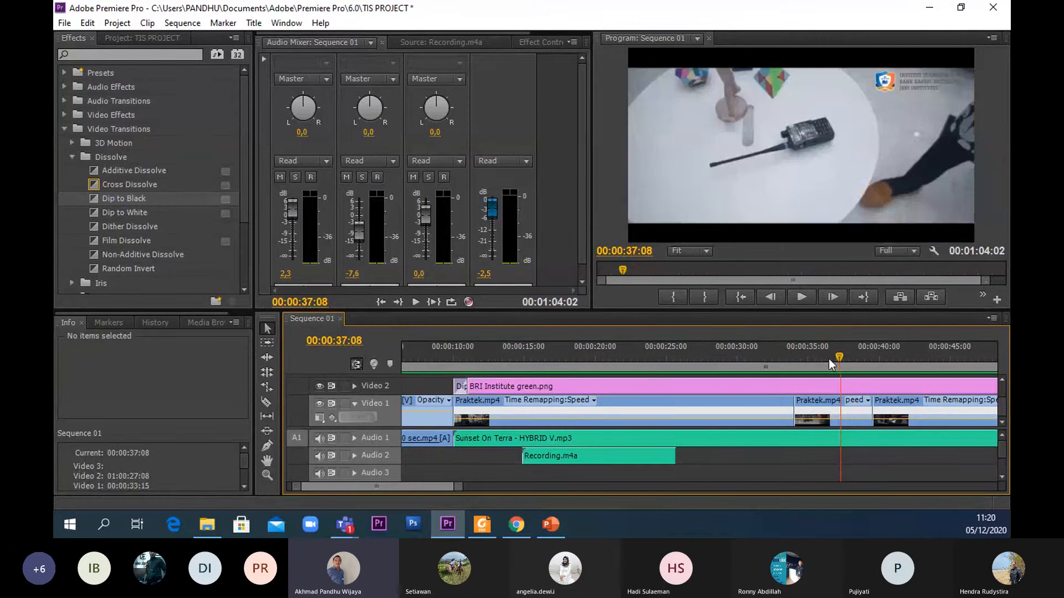
- Show the whole sequence in the timeline, then lower the master volume to -5.5 dB while playing from 00:00:11:03 into the voice recording
{"action": "left_click_drag", "start_coordinate": [829, 360], "coordinate": [465, 368]}
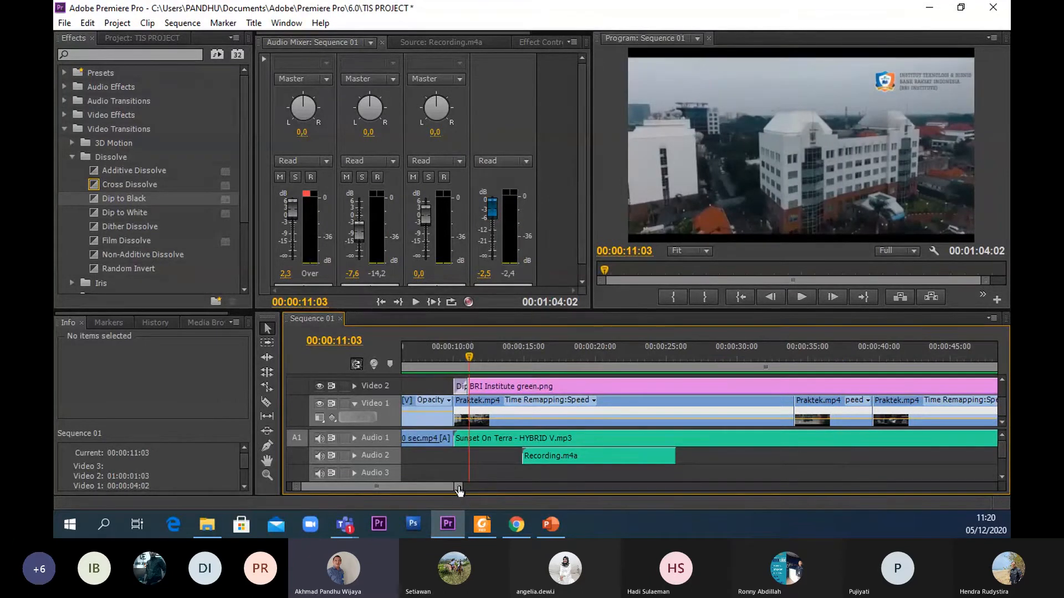
{"action": "left_click_drag", "start_coordinate": [459, 490], "coordinate": [507, 489]}
{"action": "left_click", "coordinate": [551, 460]}
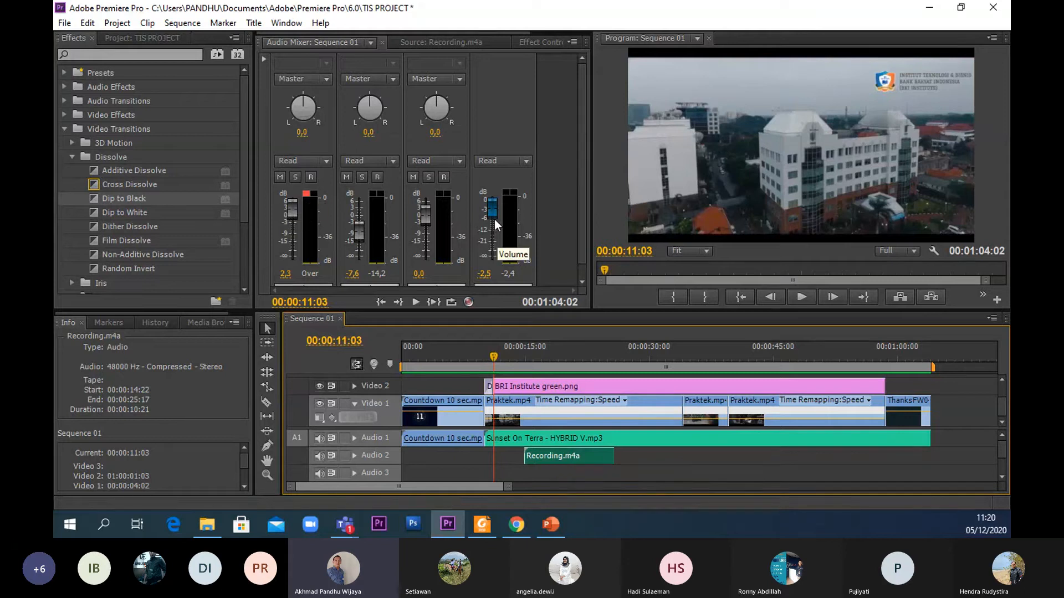
{"action": "left_click_drag", "start_coordinate": [495, 219], "coordinate": [494, 213]}
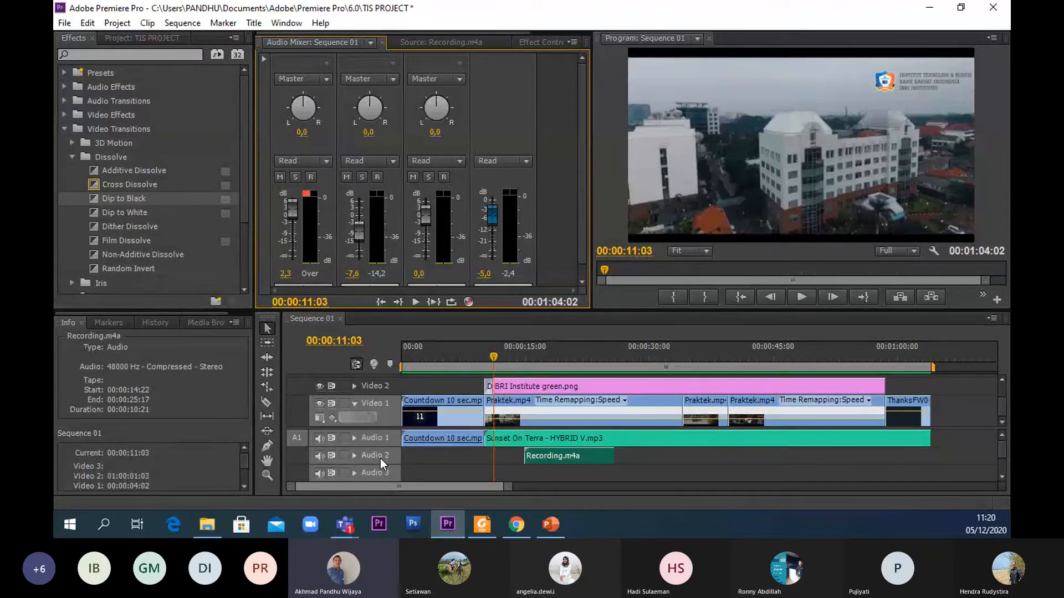
{"action": "left_click", "coordinate": [797, 301]}
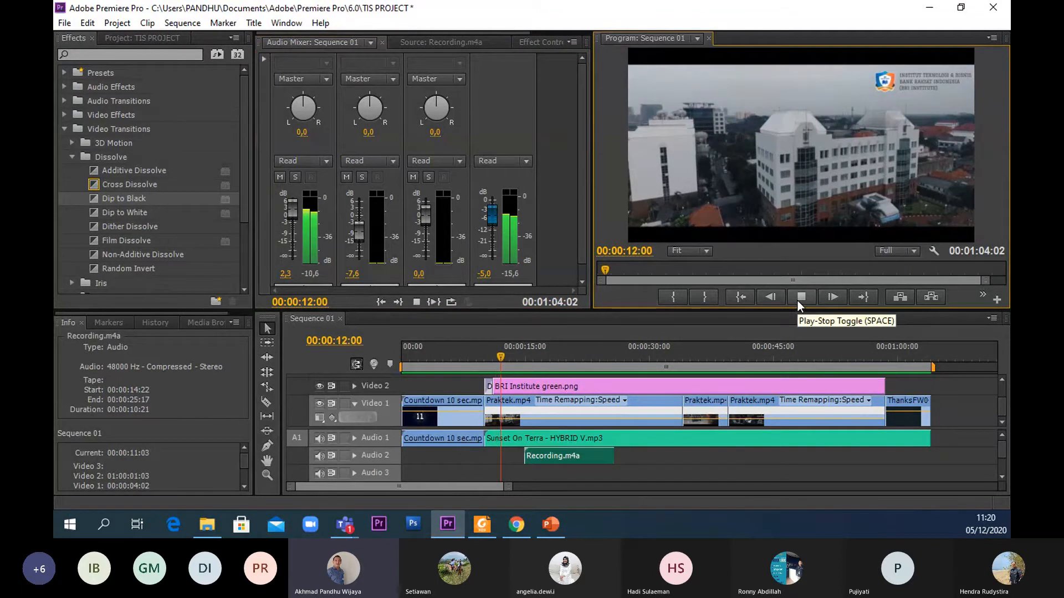
{"action": "left_click", "coordinate": [492, 211]}
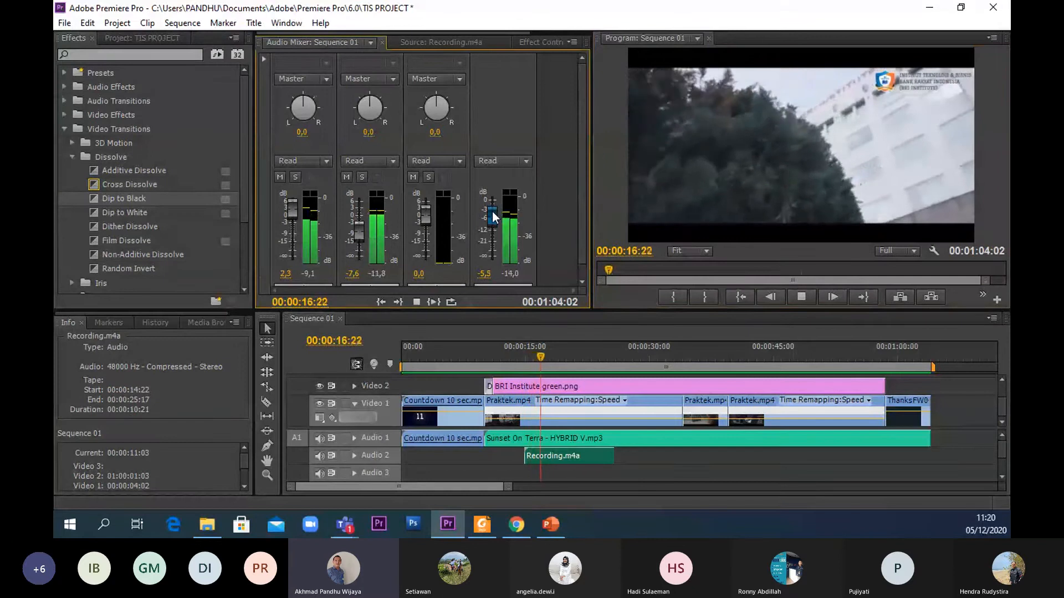
- Play the sequence from 00:00:45:02 and set the Audio 1 volume to -2.0 dB and the master volume to -4.2 dB
{"action": "left_click_drag", "start_coordinate": [581, 361], "coordinate": [773, 368]}
{"action": "left_click", "coordinate": [798, 298]}
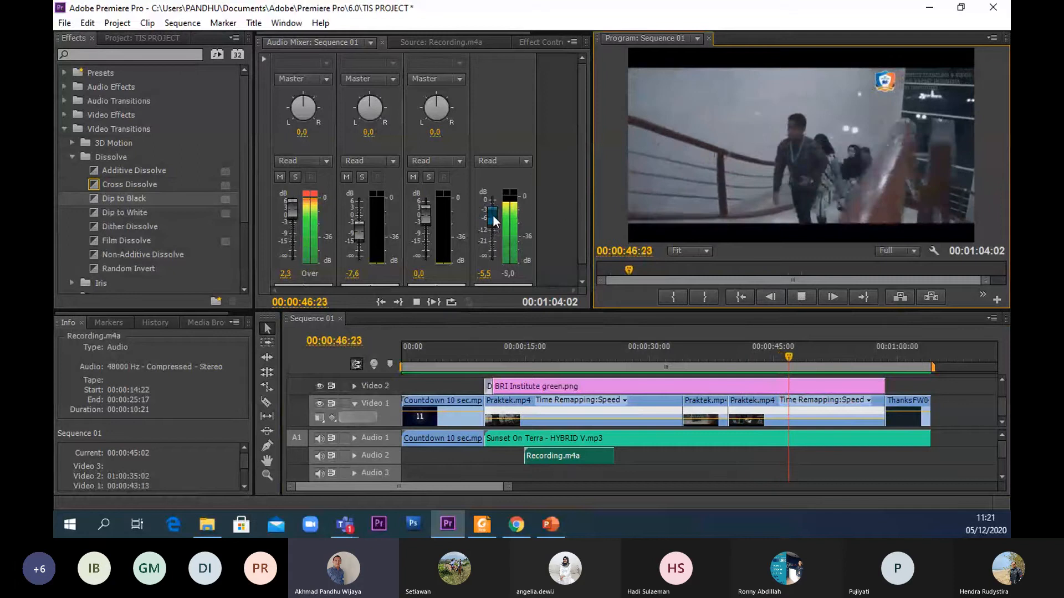
{"action": "mouse_move", "coordinate": [493, 215]}
{"action": "left_mouse_down"}
{"action": "mouse_move", "coordinate": [491, 237]}
{"action": "mouse_move", "coordinate": [493, 219]}
{"action": "left_mouse_up"}
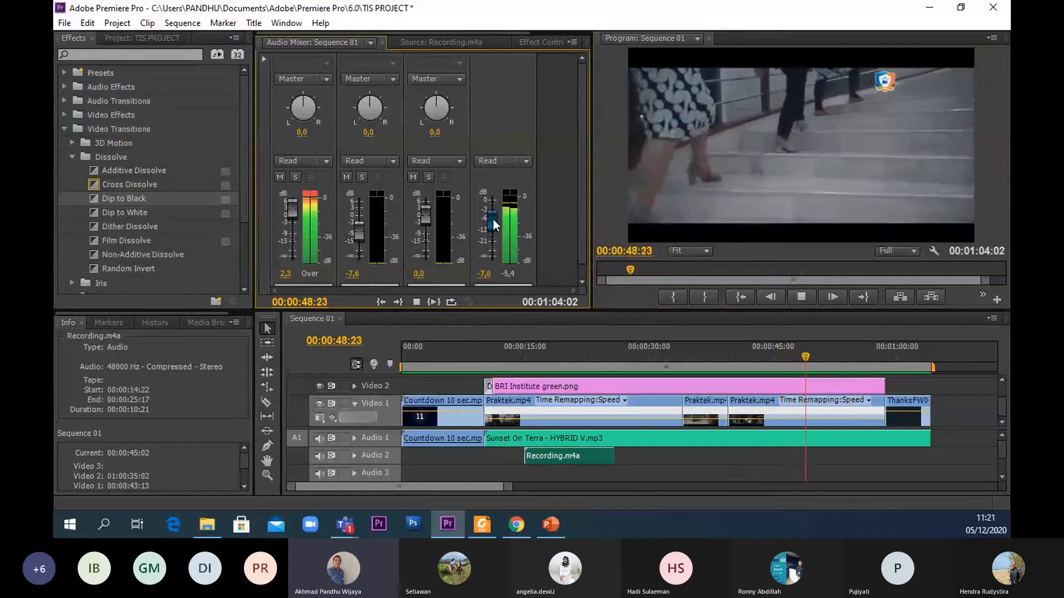
{"action": "left_click_drag", "start_coordinate": [291, 208], "coordinate": [292, 217]}
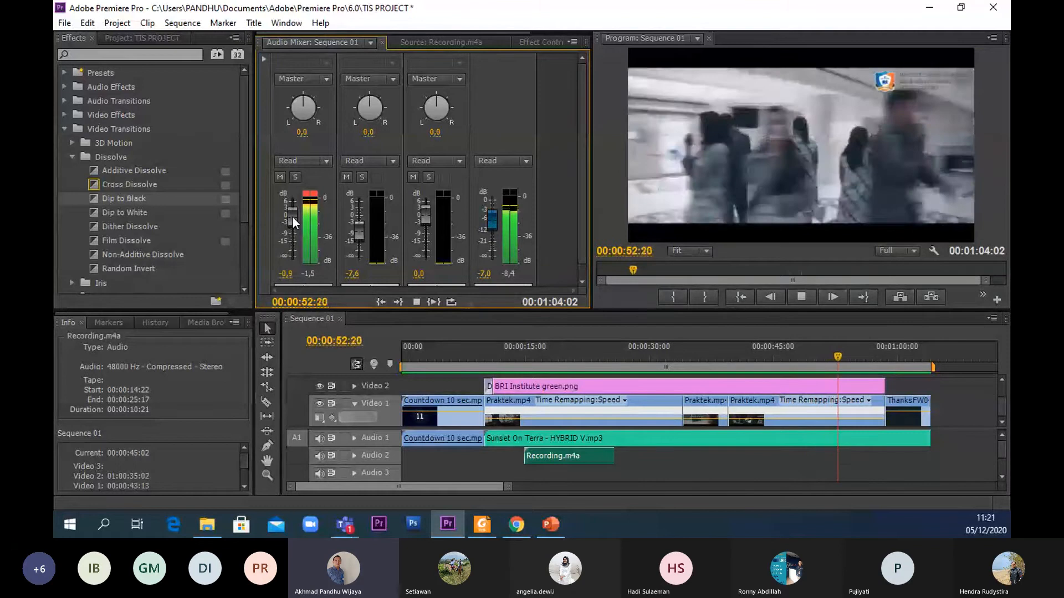
{"action": "left_click_drag", "start_coordinate": [293, 217], "coordinate": [294, 220]}
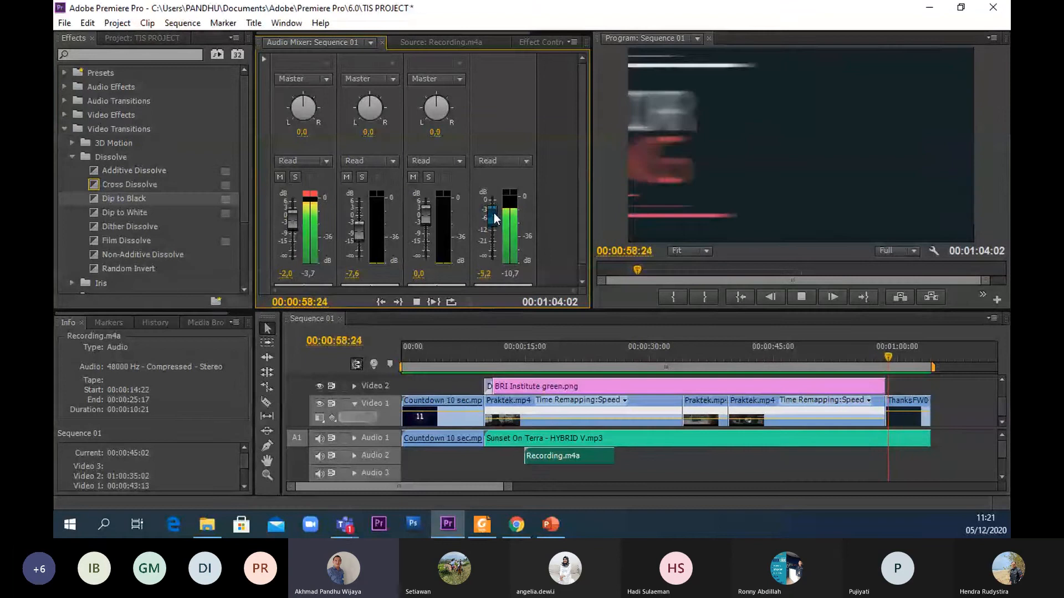
- Play the sequence from 00:00:07:07, switching back to the Editing workspace to watch the audio meters, and stop at 00:00:49:00
{"action": "left_click", "coordinate": [462, 355]}
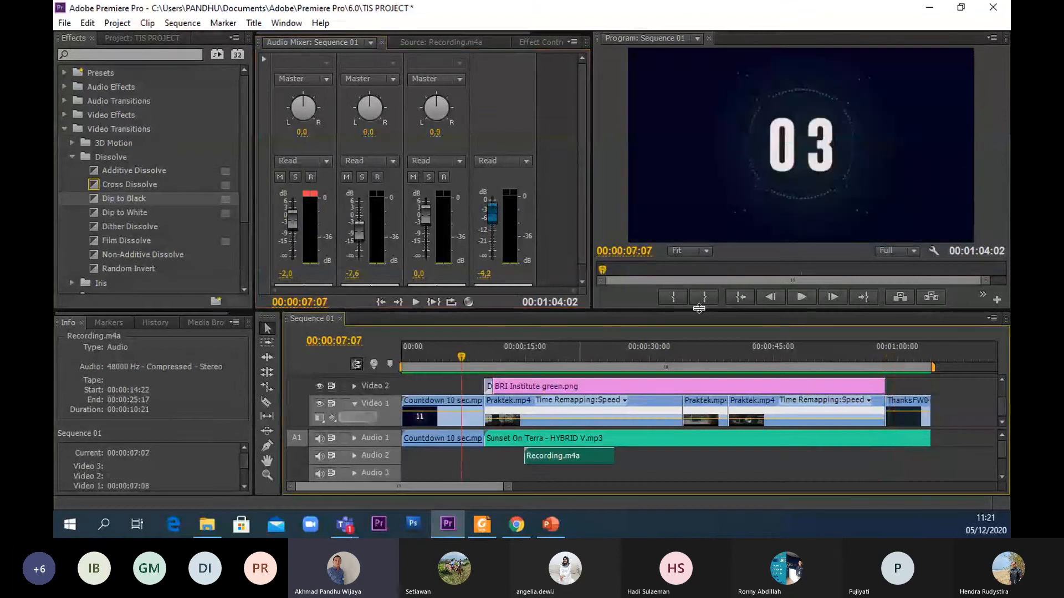
{"action": "left_click", "coordinate": [791, 296]}
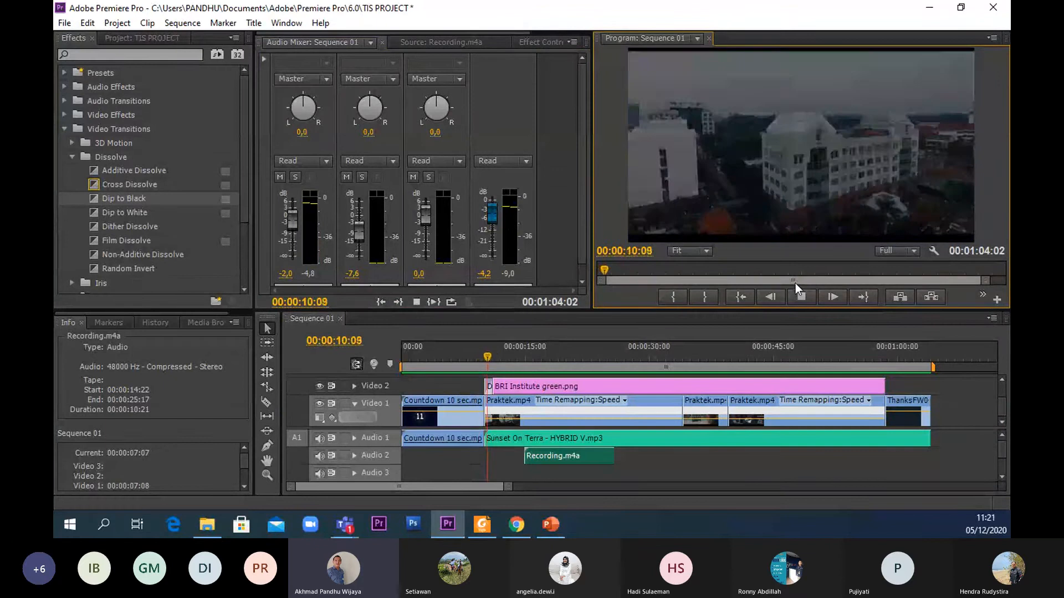
{"action": "left_click", "coordinate": [286, 23]}
{"action": "mouse_move", "coordinate": [299, 40]}
{"action": "left_click", "coordinate": [489, 82]}
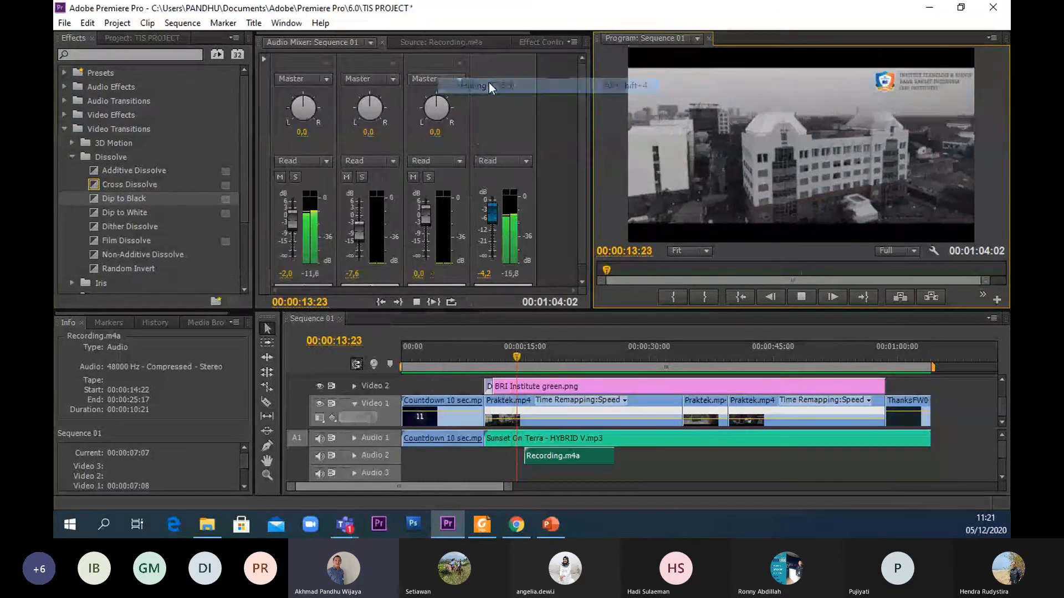
{"action": "left_click", "coordinate": [812, 279]}
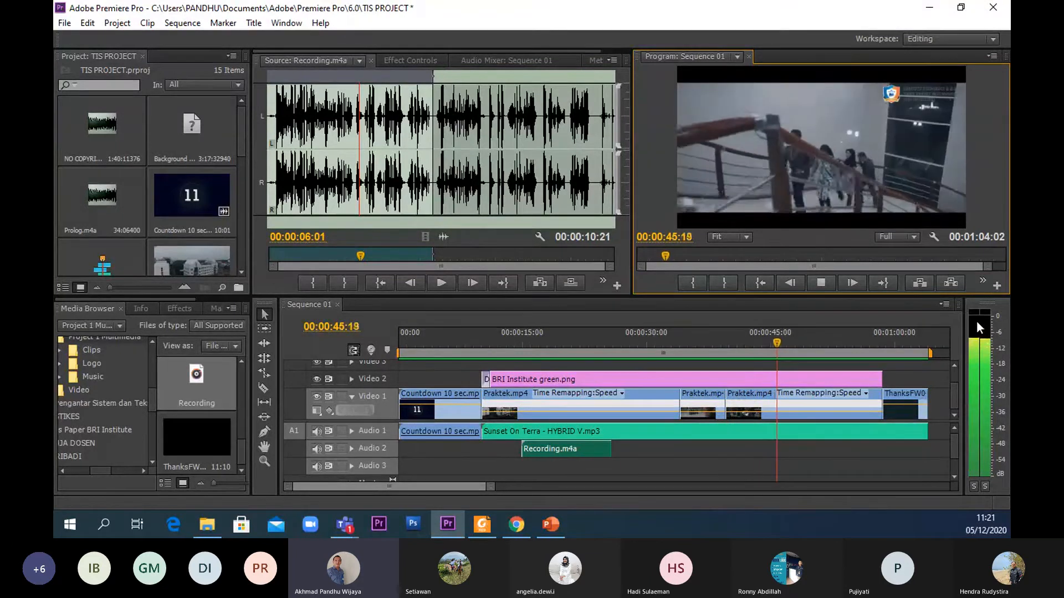
{"action": "left_click", "coordinate": [821, 284]}
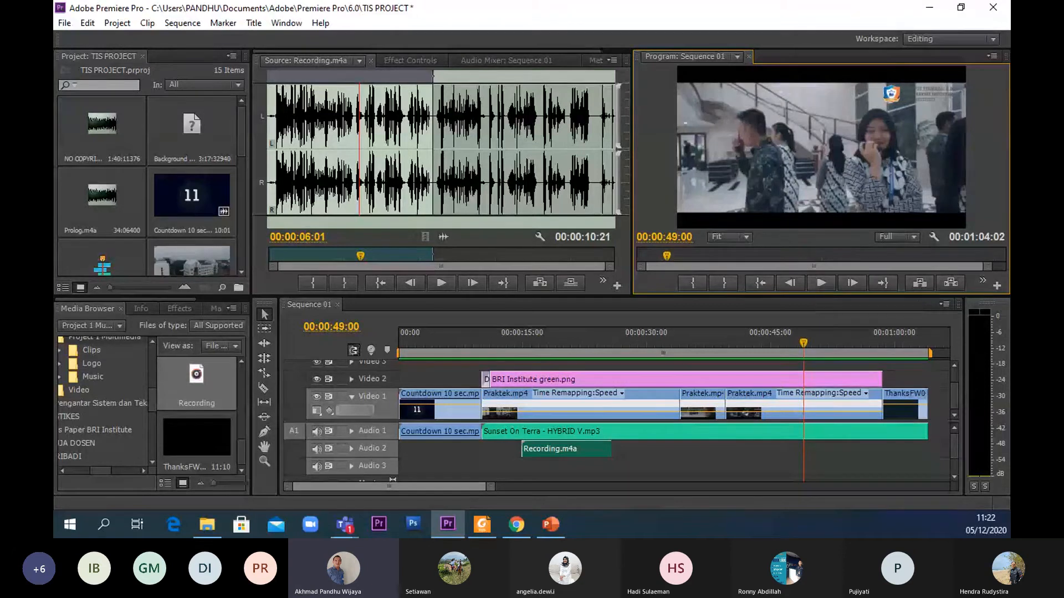
{"action": "key", "text": "alt+Tab"}
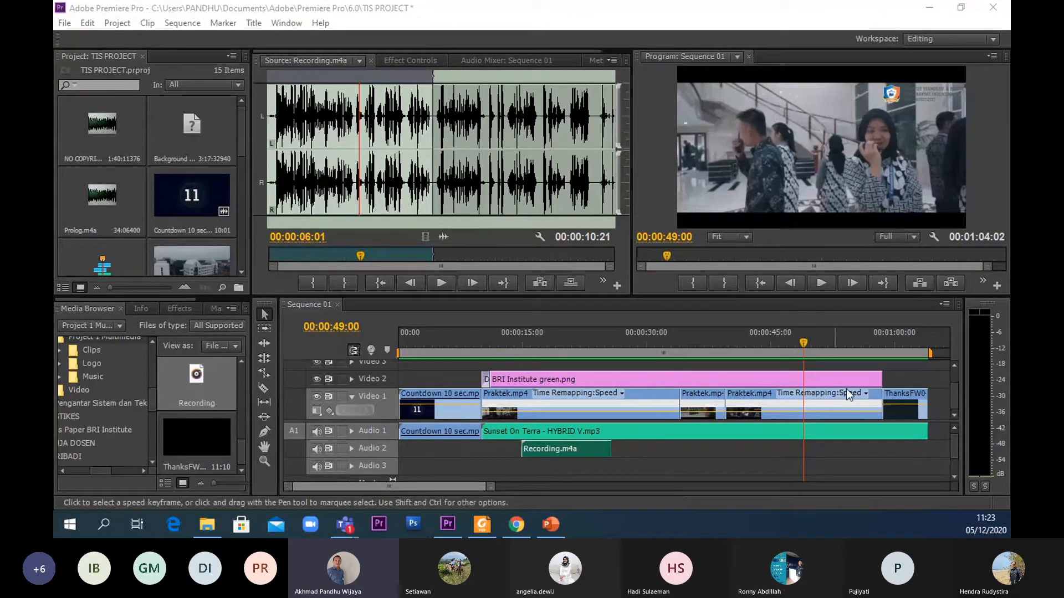
{"action": "left_click", "coordinate": [976, 363]}
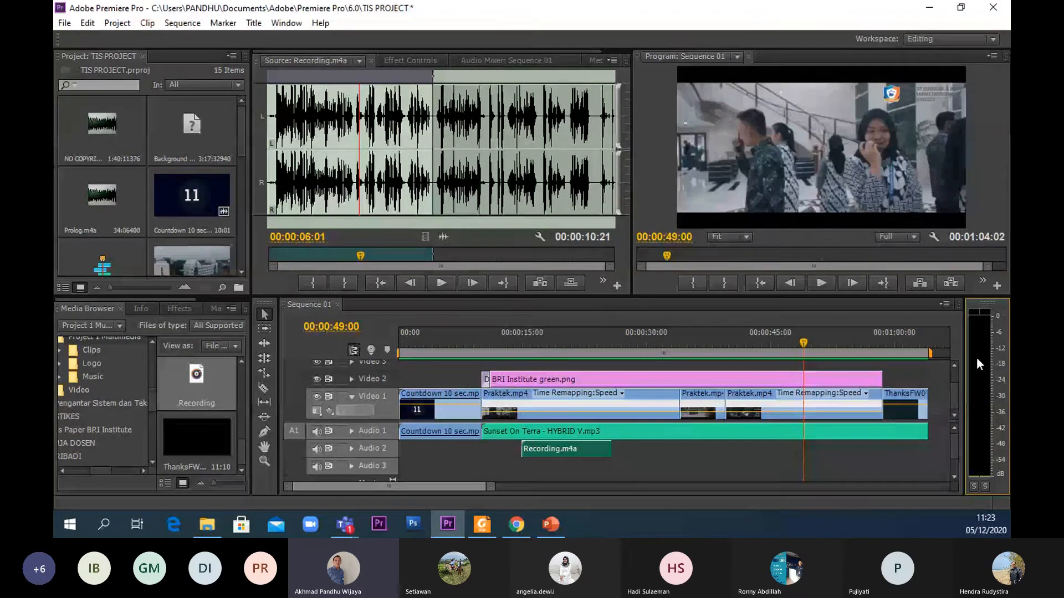
- Select the Recording.m4a clip on Audio 2 and show its volume settings in Effect Controls
{"action": "left_click", "coordinate": [561, 451]}
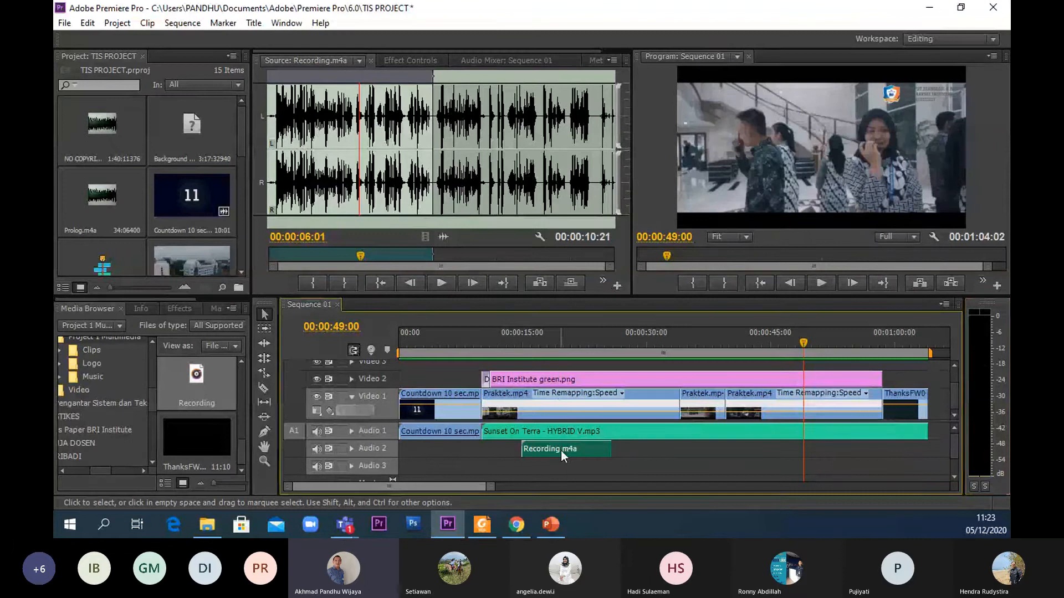
{"action": "double_click", "coordinate": [592, 448]}
{"action": "left_click", "coordinate": [506, 60]}
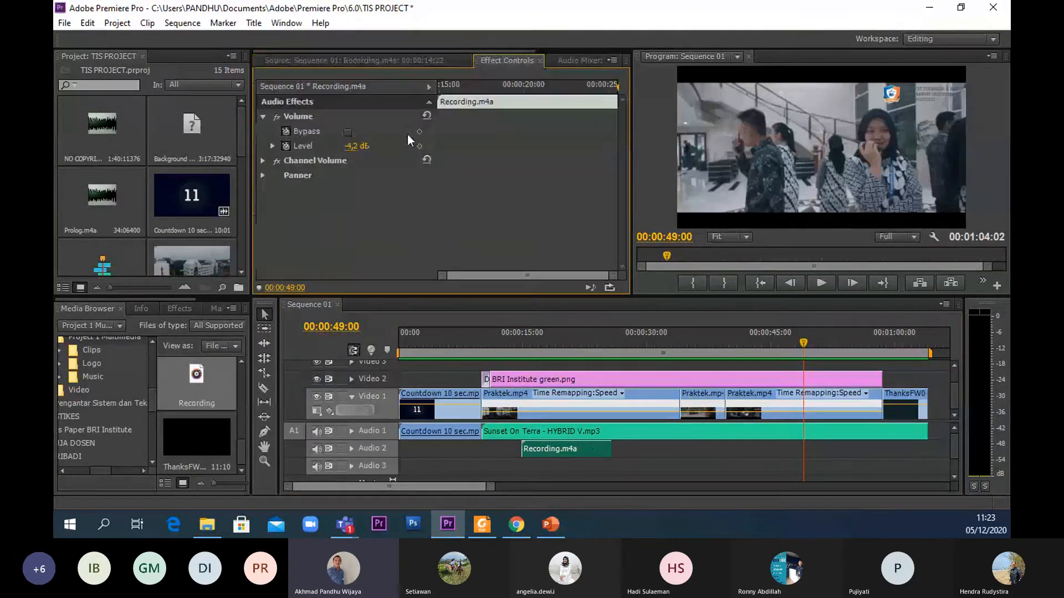
- Switch to the Audio workspace, raise the Audio 2 volume to 4.2 dB and start playback from 00:00:49:00
{"action": "left_click", "coordinate": [289, 24]}
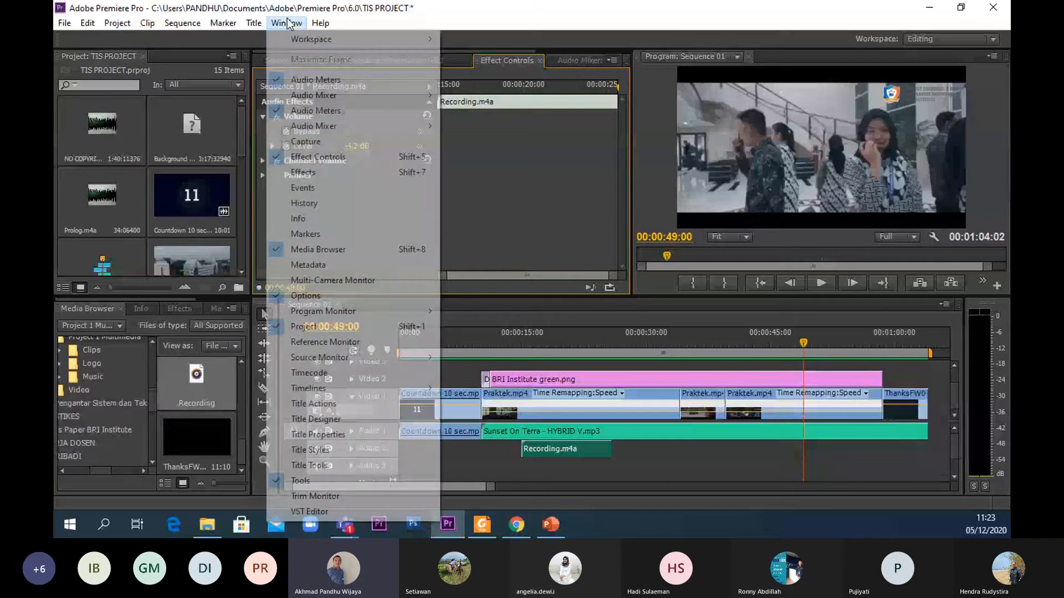
{"action": "mouse_move", "coordinate": [304, 41]}
{"action": "left_click", "coordinate": [475, 39]}
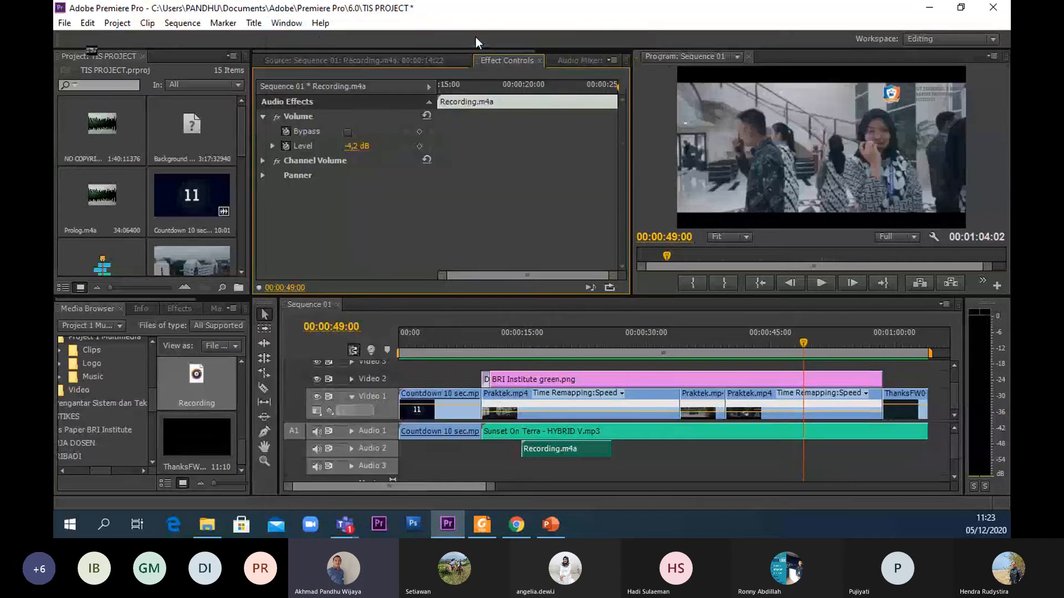
{"action": "left_click_drag", "start_coordinate": [360, 232], "coordinate": [359, 216]}
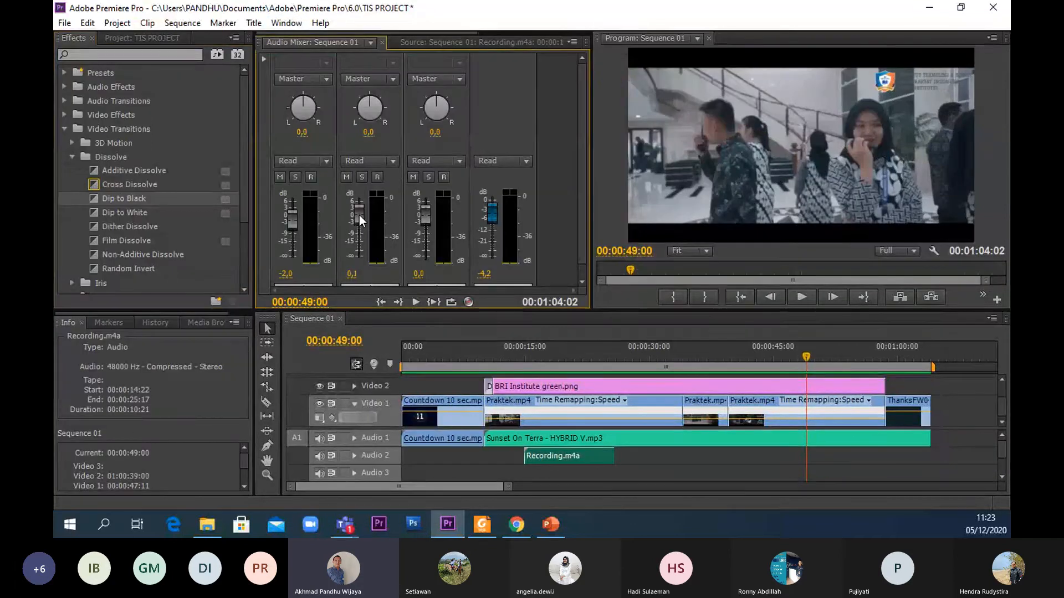
{"action": "left_click", "coordinate": [798, 296]}
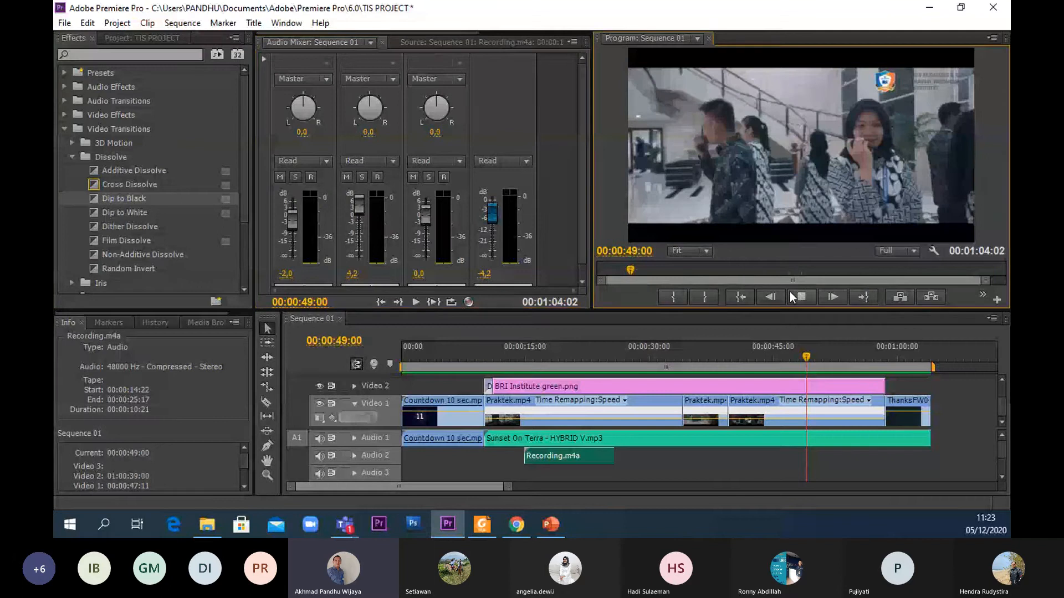
- Move the playhead to 00:00:17:12, raise the Audio 2 volume to 6.0 dB and play to 00:00:19:00
{"action": "left_click_drag", "start_coordinate": [810, 358], "coordinate": [551, 370]}
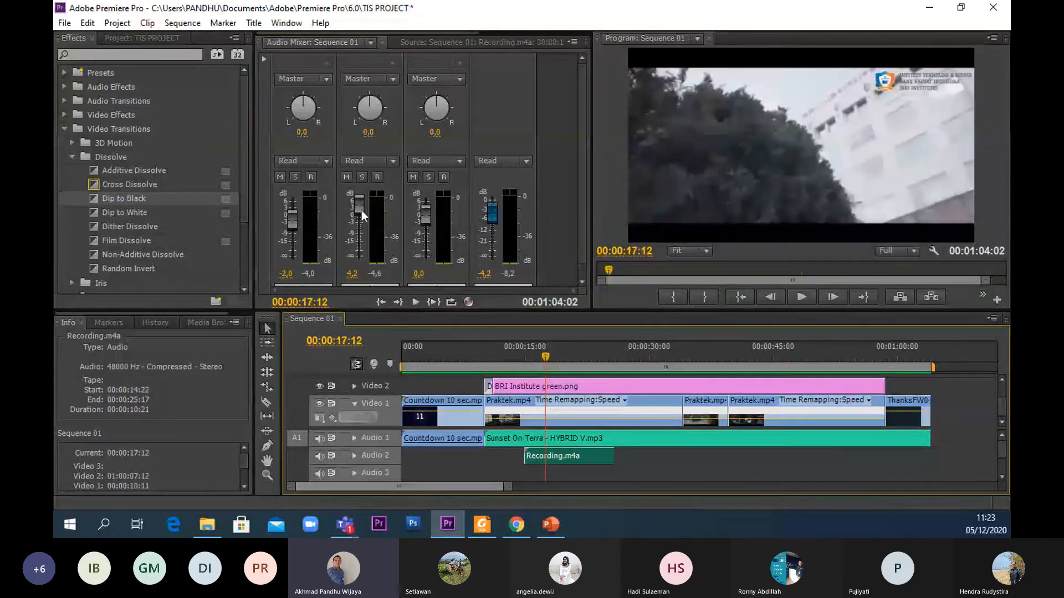
{"action": "left_click_drag", "start_coordinate": [357, 201], "coordinate": [358, 198]}
{"action": "left_click", "coordinate": [805, 294]}
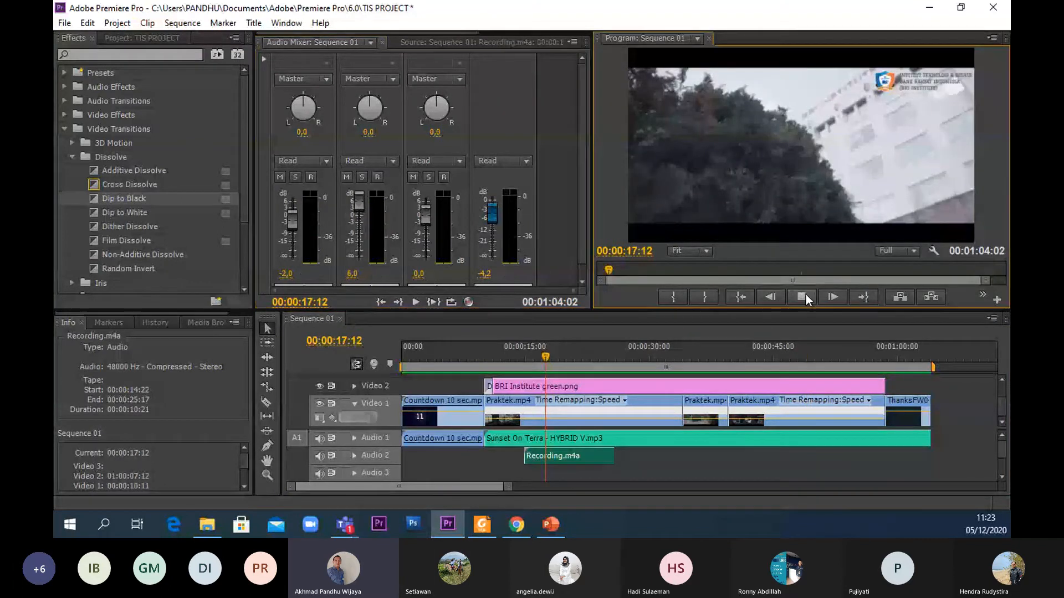
{"action": "left_click", "coordinate": [806, 294]}
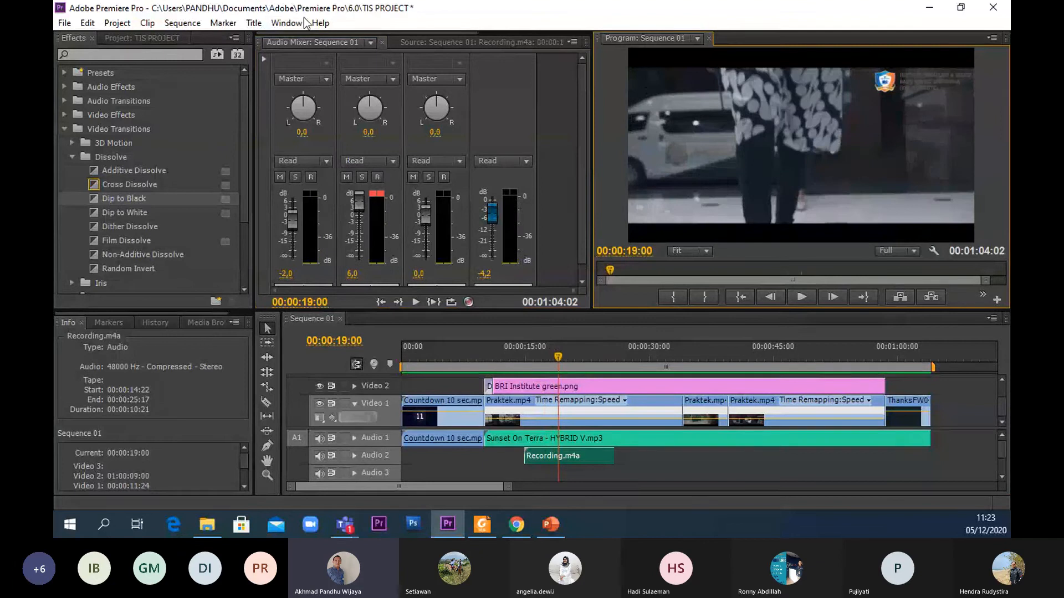
- Switch to the Editing workspace and play the sequence to check the audio meters, stopping at 00:00:27:02
{"action": "left_click", "coordinate": [287, 23]}
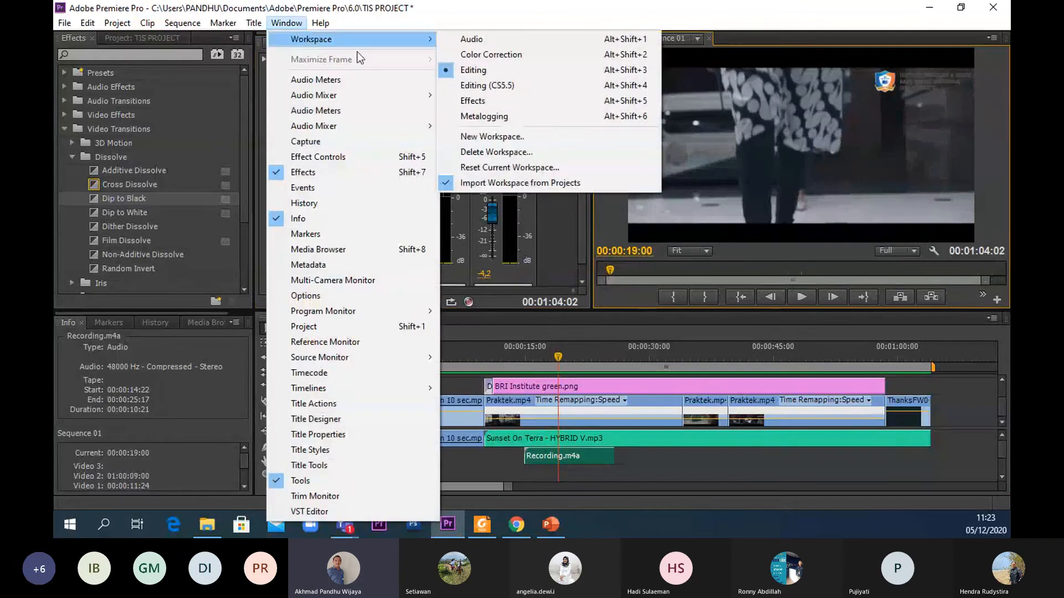
{"action": "left_click", "coordinate": [472, 70]}
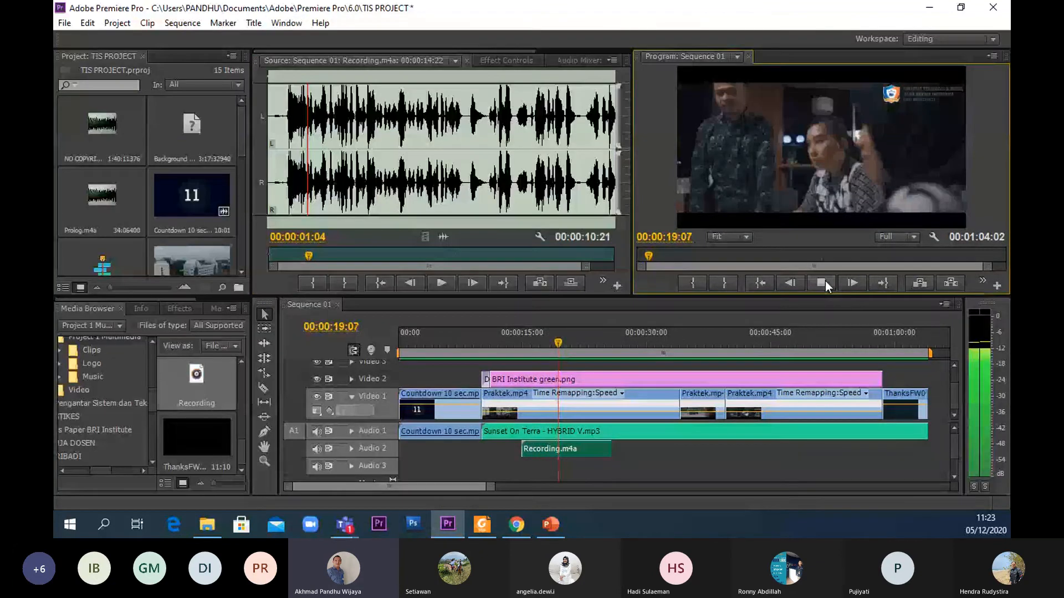
{"action": "left_click", "coordinate": [826, 281]}
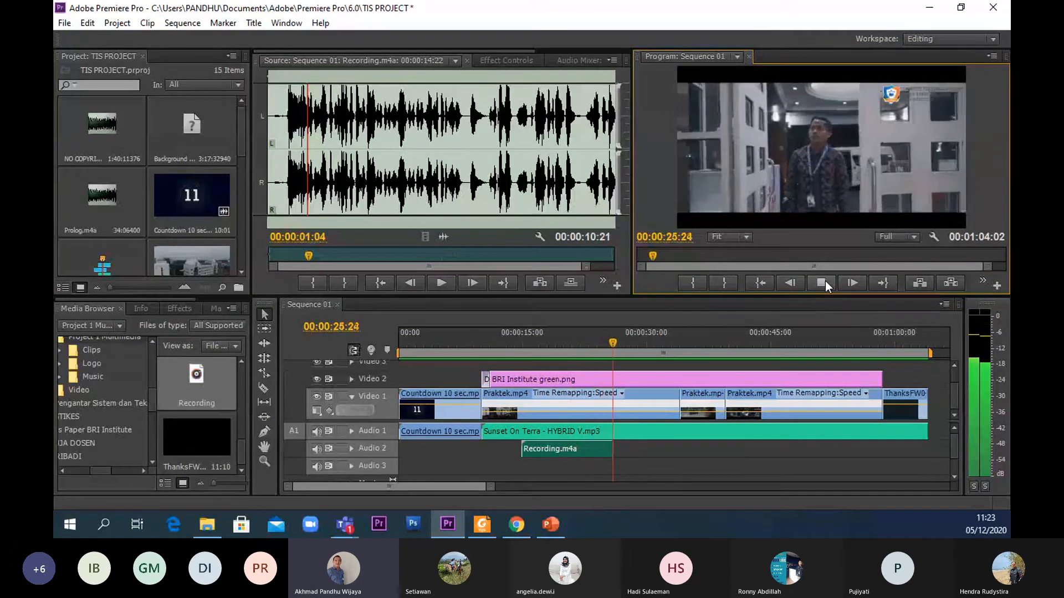
{"action": "left_click", "coordinate": [823, 282]}
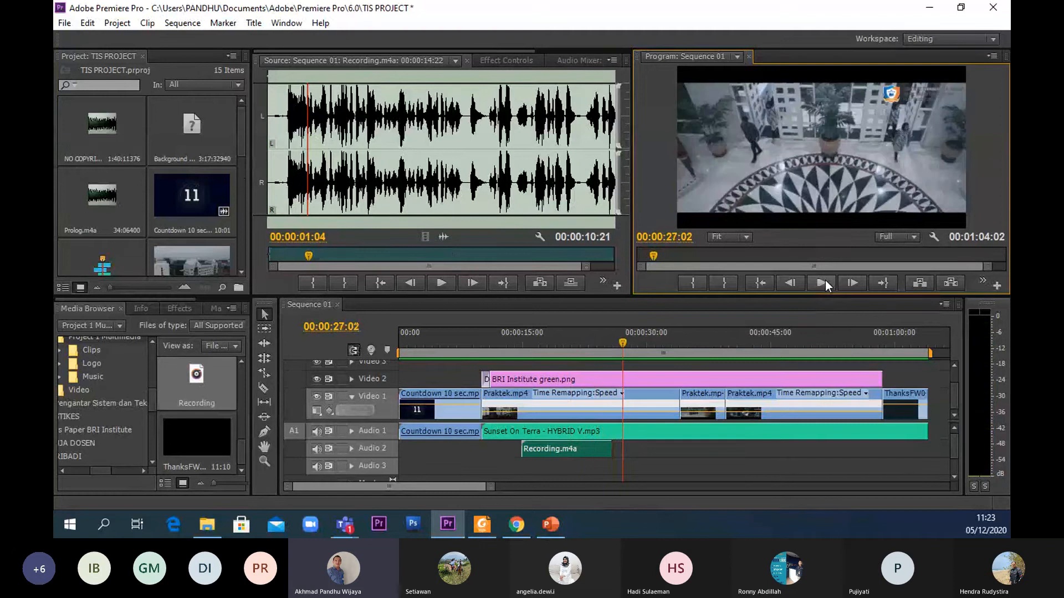
- Return to 00:00:20:01, switch back to the Audio workspace and lower the Audio 2 volume to -4.6 dB while playing
{"action": "left_click", "coordinate": [623, 342]}
{"action": "left_click_drag", "start_coordinate": [623, 340], "coordinate": [565, 329]}
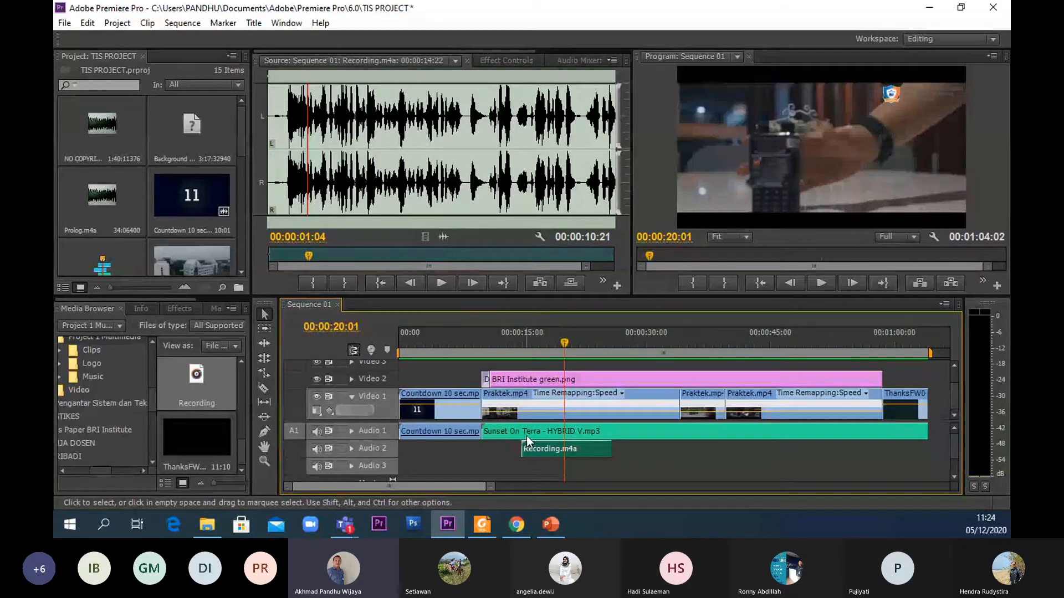
{"action": "left_click", "coordinate": [503, 60]}
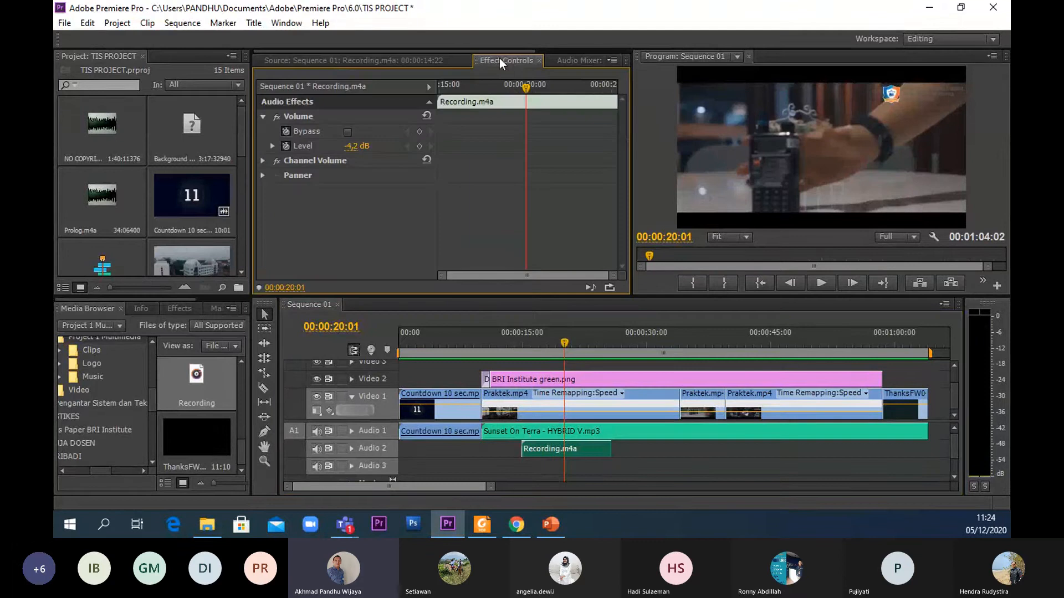
{"action": "left_click", "coordinate": [284, 24]}
{"action": "mouse_move", "coordinate": [434, 42]}
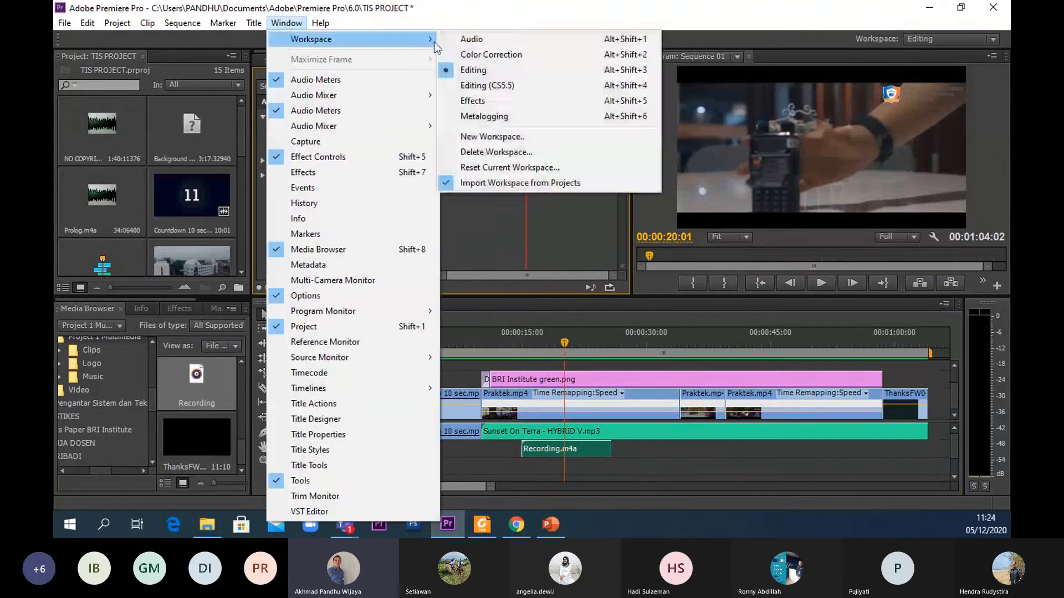
{"action": "left_click", "coordinate": [482, 40]}
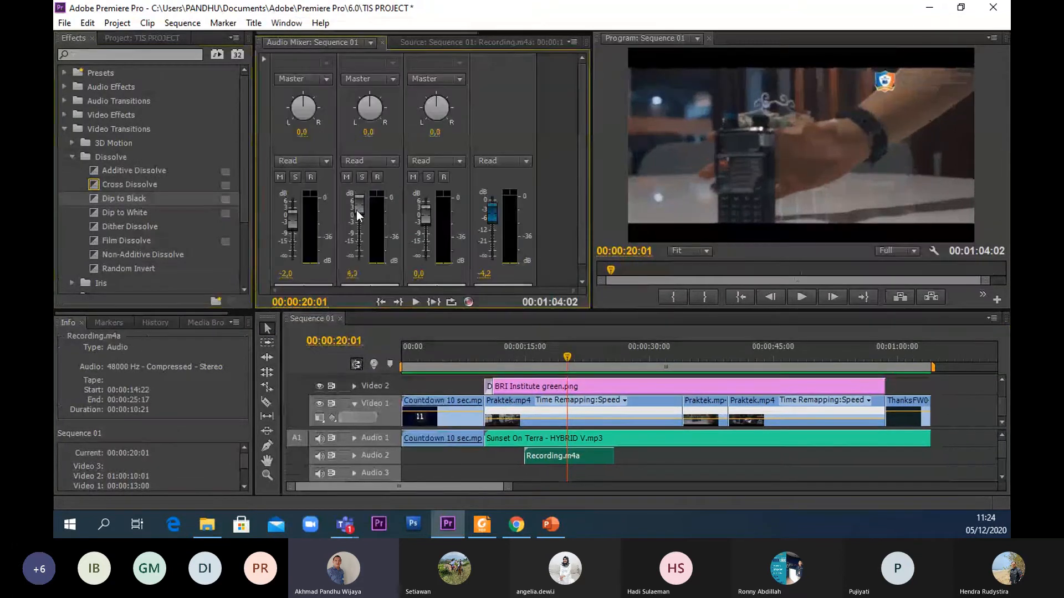
{"action": "left_click_drag", "start_coordinate": [357, 219], "coordinate": [356, 224]}
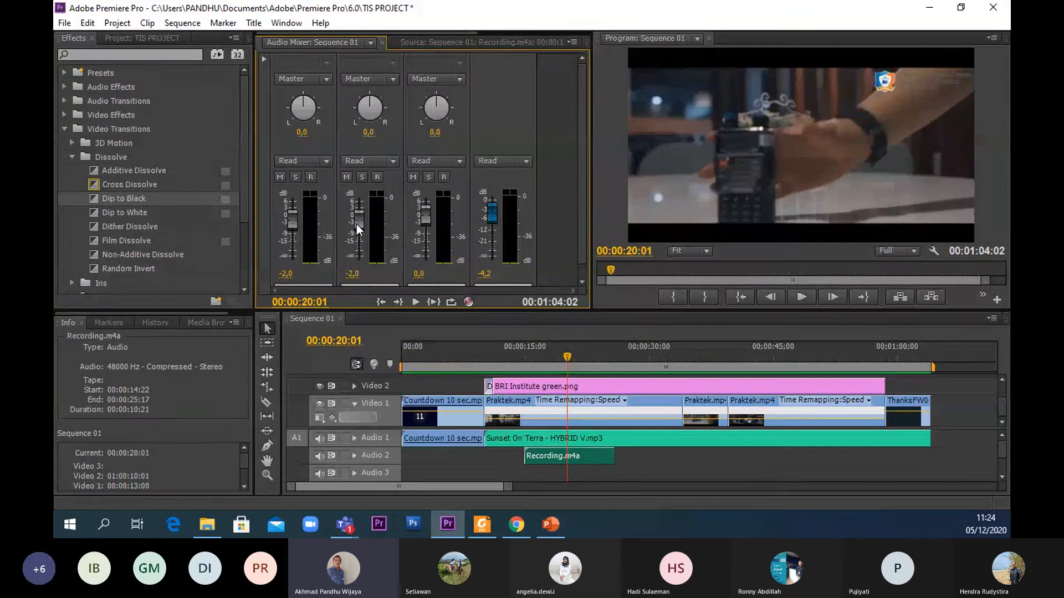
{"action": "left_click", "coordinate": [801, 298]}
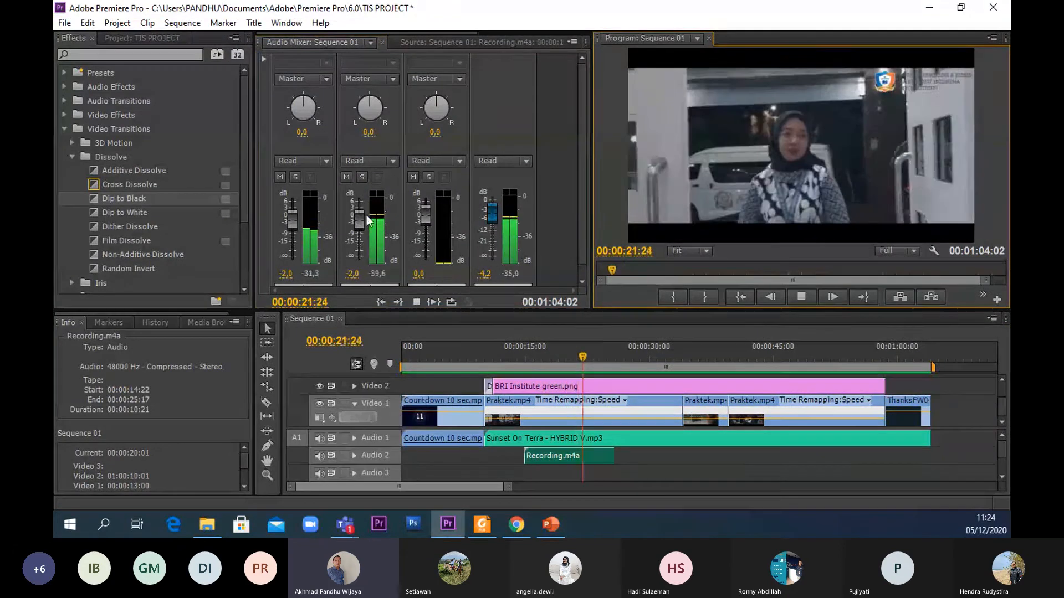
{"action": "left_click_drag", "start_coordinate": [360, 218], "coordinate": [360, 224]}
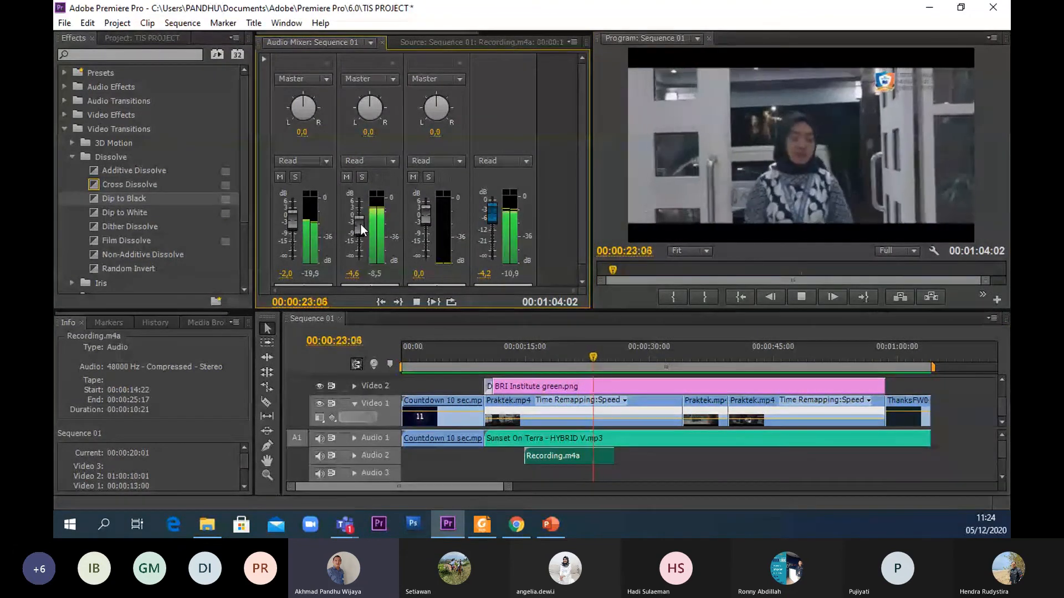
- Play the sequence from 00:00:12:18 into the closing clip to check the mix of voice and music
{"action": "left_click", "coordinate": [610, 355]}
{"action": "left_click_drag", "start_coordinate": [610, 354], "coordinate": [507, 355]}
{"action": "left_click", "coordinate": [795, 301]}
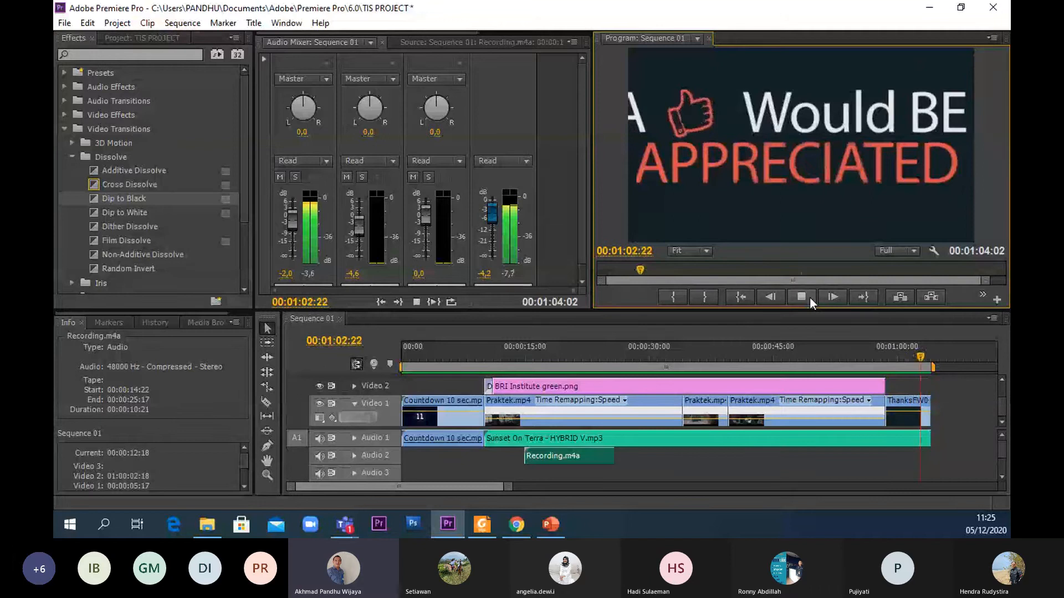
{"action": "left_click", "coordinate": [809, 298]}
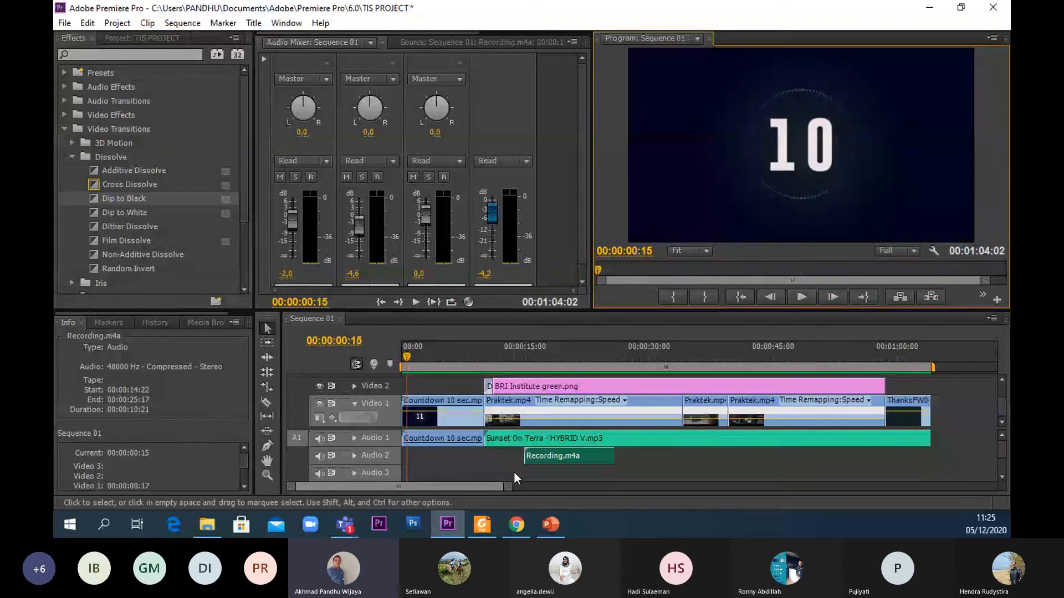
- Open the Sunset On Terra - HYBRID V.mp3 clip in the Source monitor and expand Audio 1 to show its waveform and volume line
{"action": "left_click_drag", "start_coordinate": [508, 487], "coordinate": [607, 486]}
{"action": "left_click", "coordinate": [629, 441]}
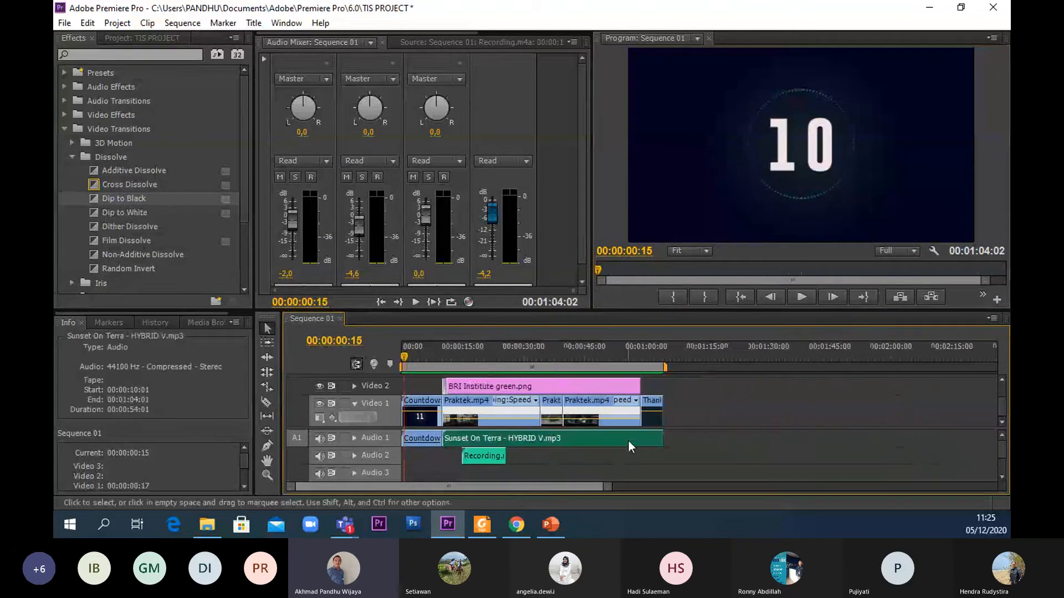
{"action": "double_click", "coordinate": [629, 441]}
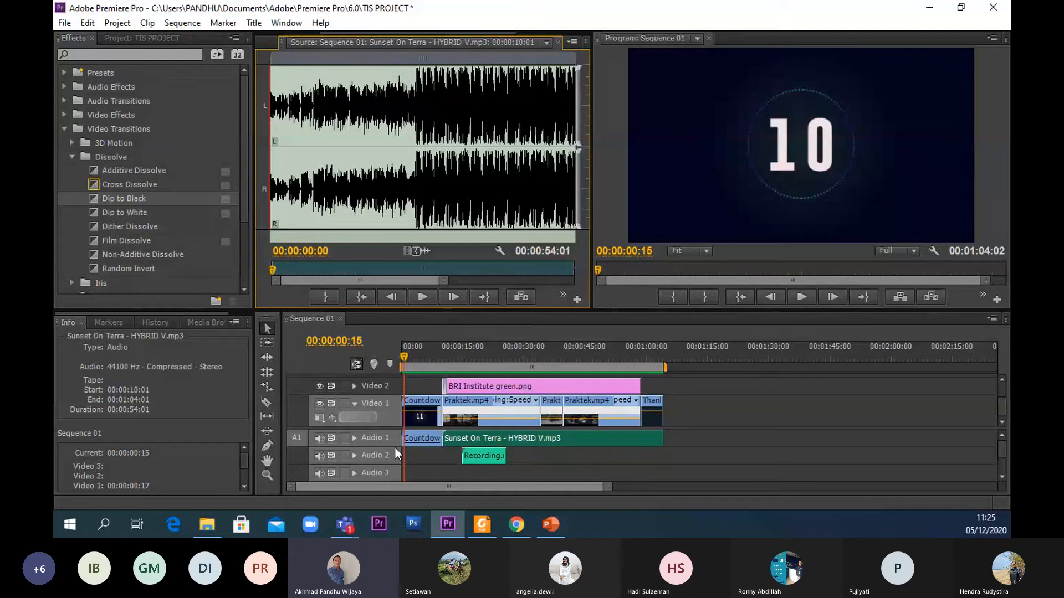
{"action": "left_click", "coordinate": [361, 440]}
{"action": "left_click", "coordinate": [357, 438]}
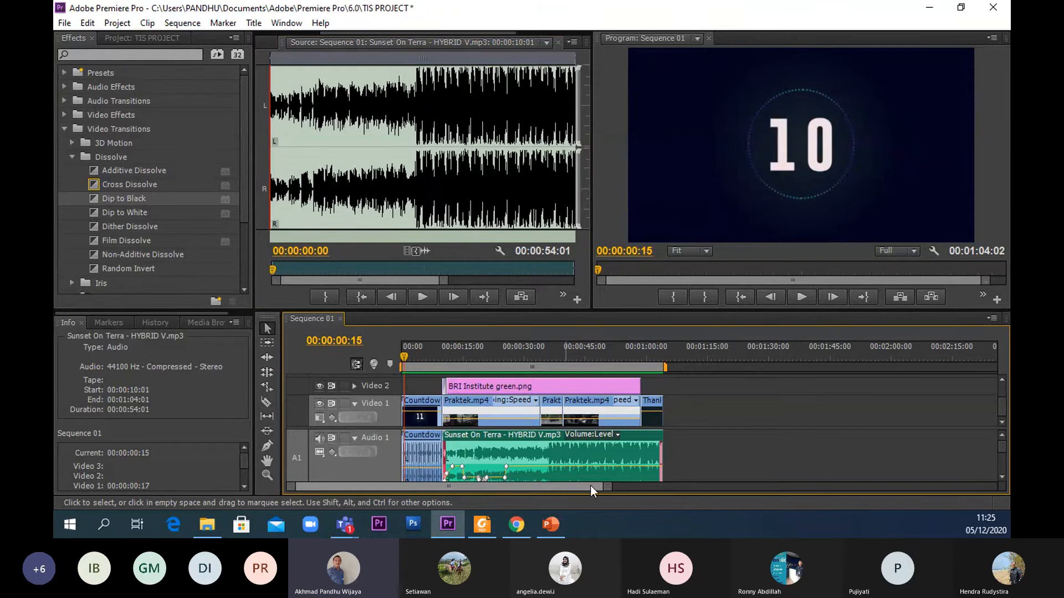
- Play the last seconds of the sequence in short passages from 00:01:02:19 to examine how the music ends
{"action": "left_click_drag", "start_coordinate": [607, 487], "coordinate": [557, 487]}
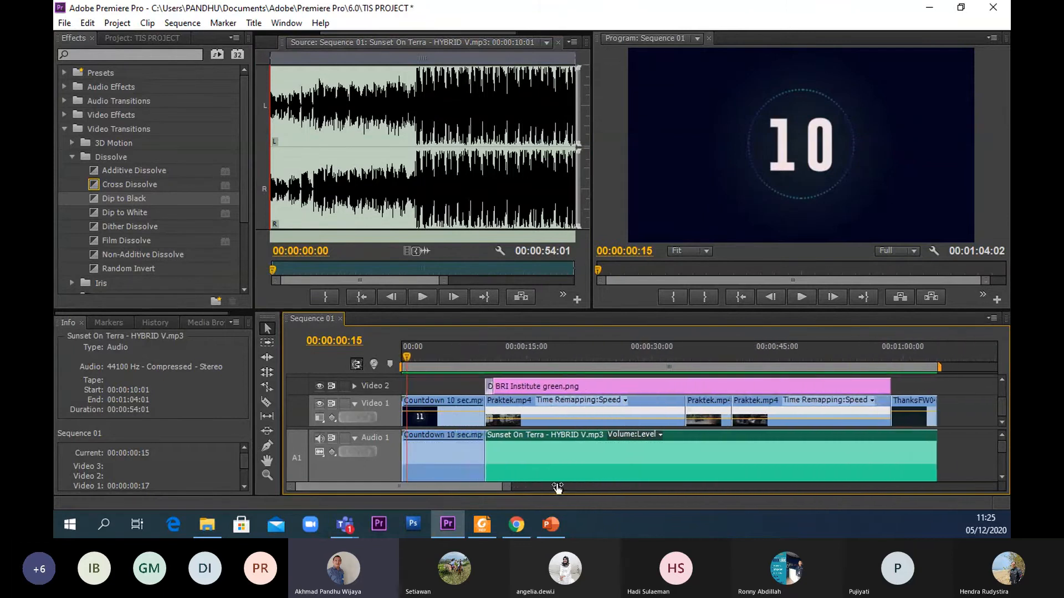
{"action": "left_click_drag", "start_coordinate": [486, 490], "coordinate": [523, 487]}
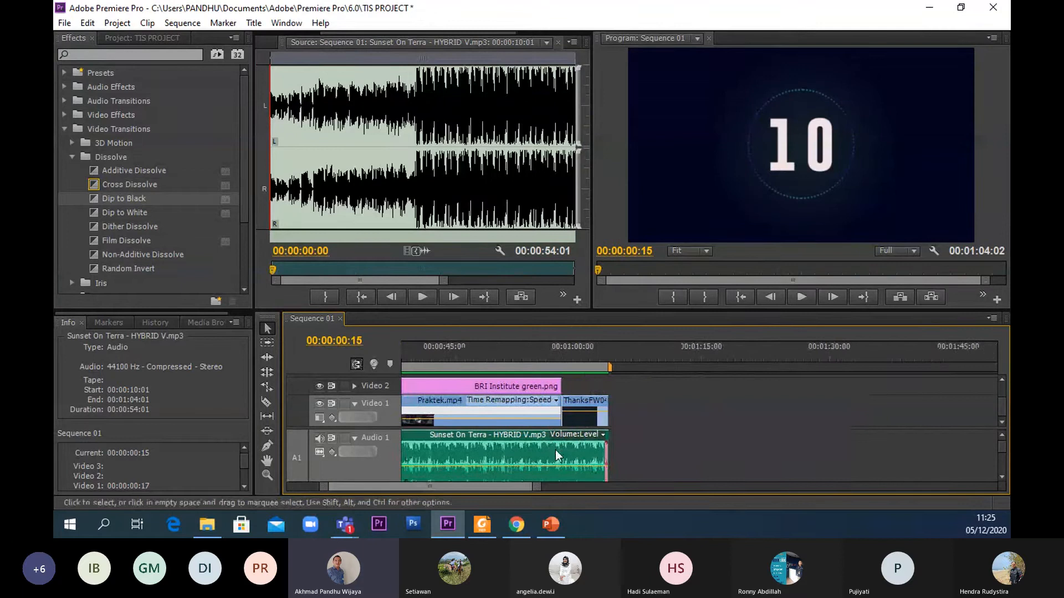
{"action": "left_click", "coordinate": [592, 357]}
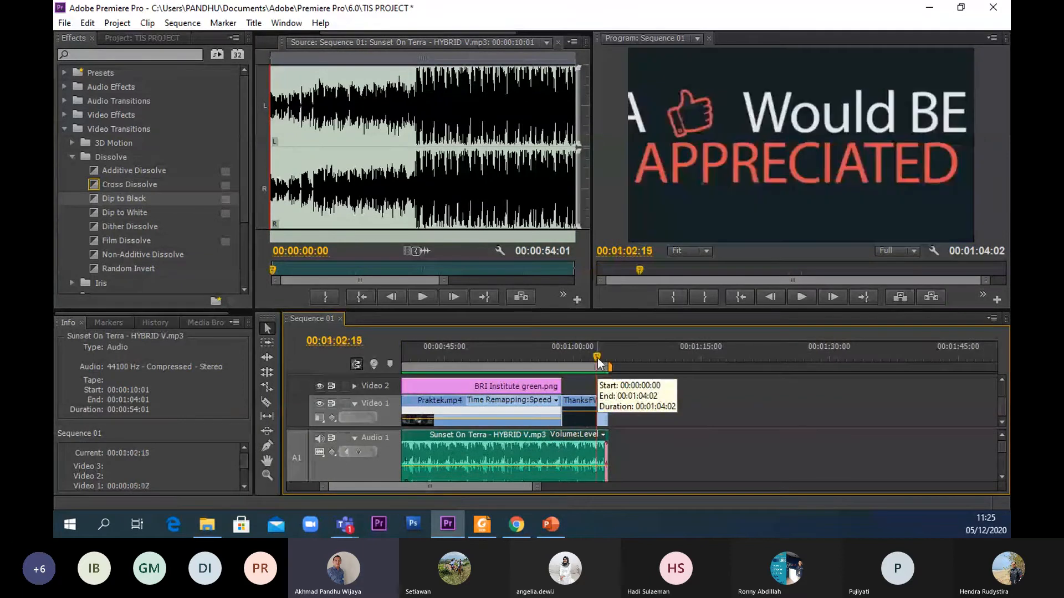
{"action": "left_click", "coordinate": [800, 294]}
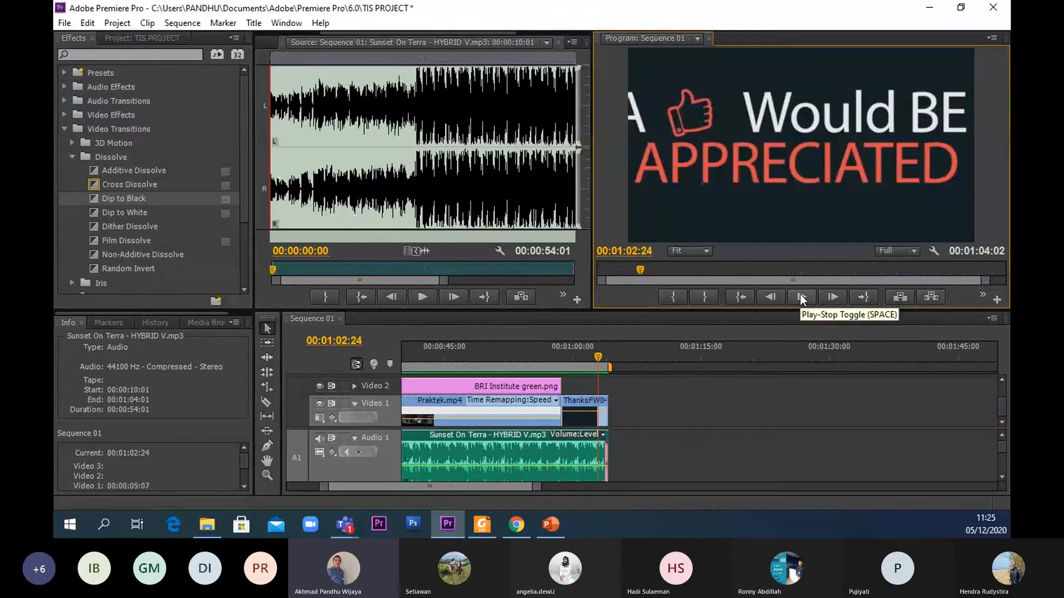
{"action": "left_click", "coordinate": [599, 357]}
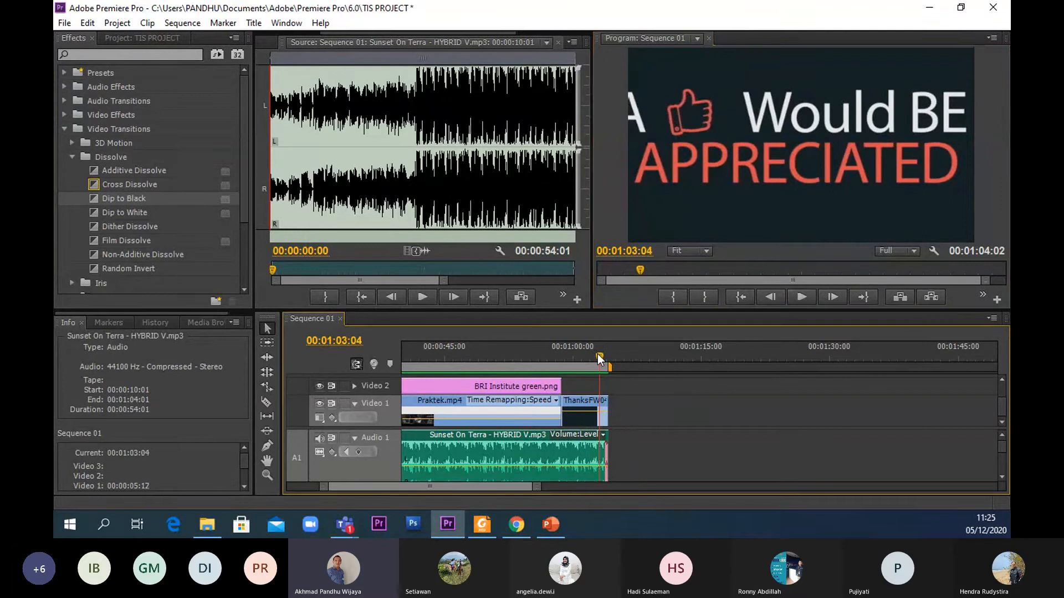
{"action": "left_click", "coordinate": [800, 297]}
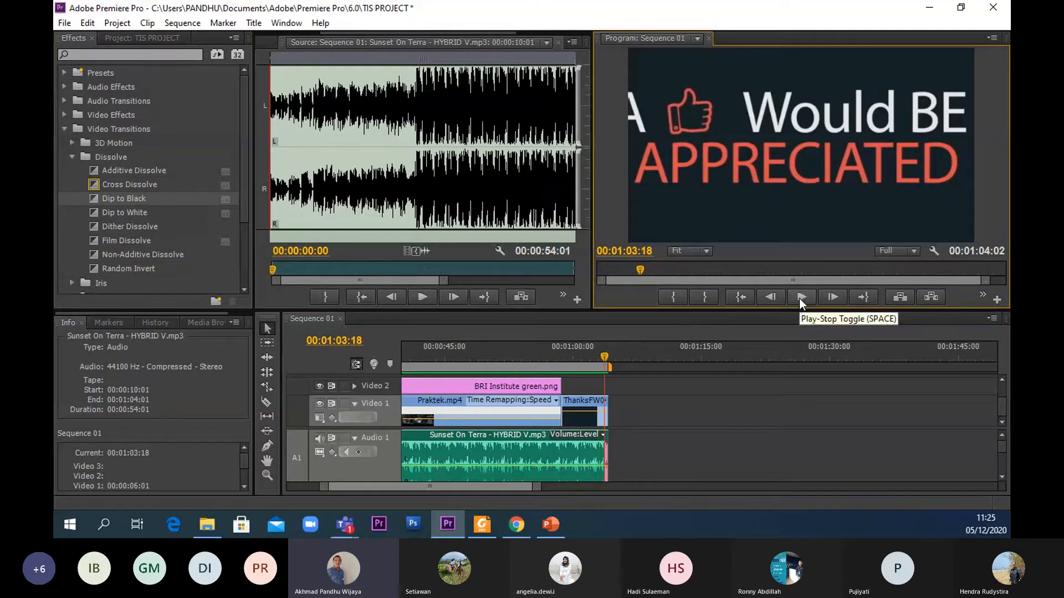
- Add volume keyframes to the music clip on Audio 1 at 00:01:02:19 and 00:01:04:00
{"action": "left_click", "coordinate": [597, 358]}
{"action": "left_click", "coordinate": [361, 451]}
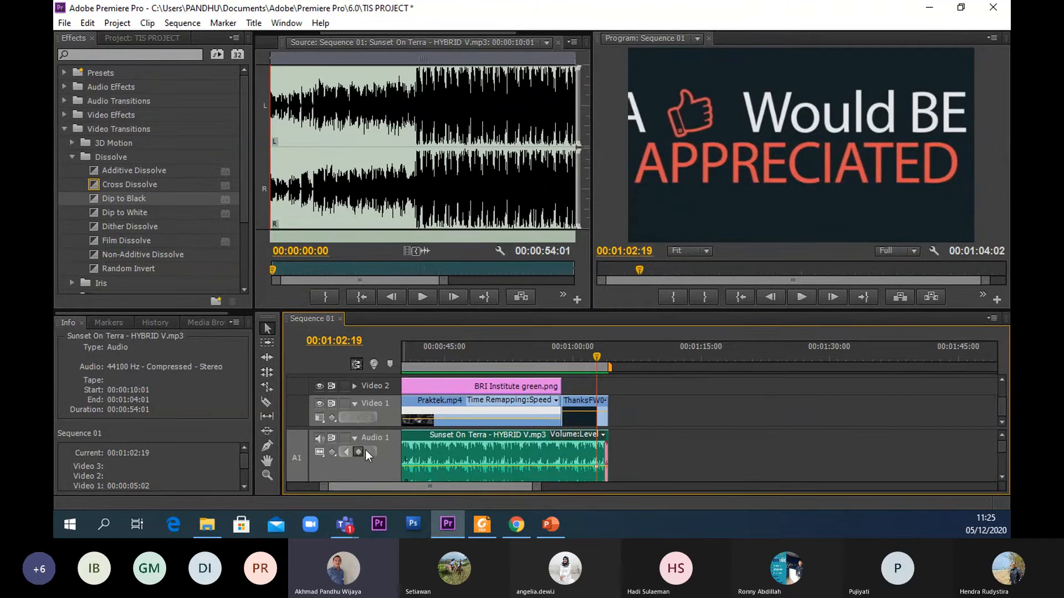
{"action": "left_click", "coordinate": [800, 297]}
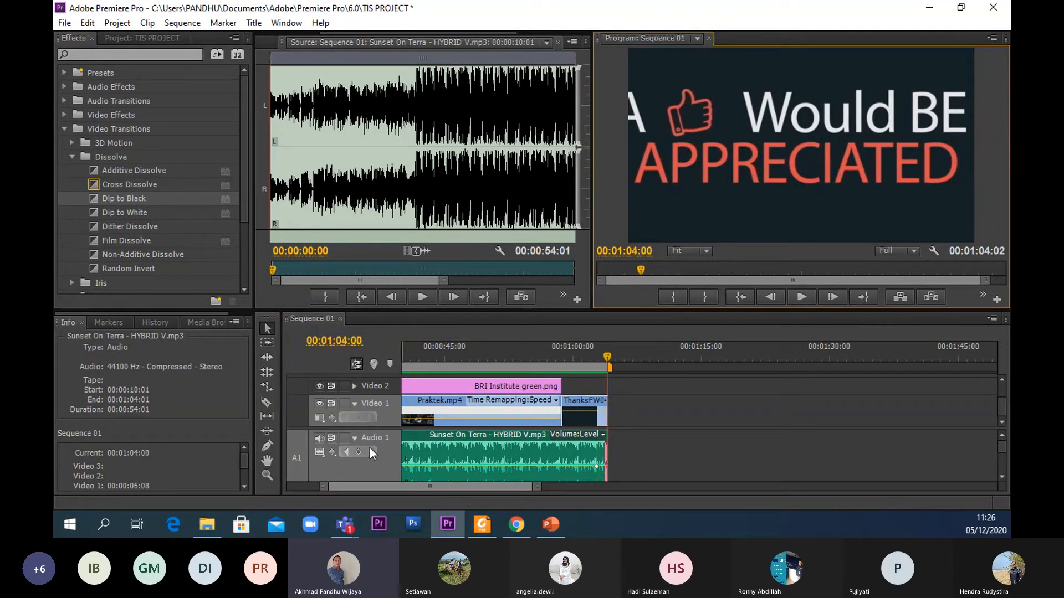
- Replay the final frames of the sequence from 00:01:04:00 and 00:01:03:13 to check the ending of the music
{"action": "left_click_drag", "start_coordinate": [536, 487], "coordinate": [377, 488]}
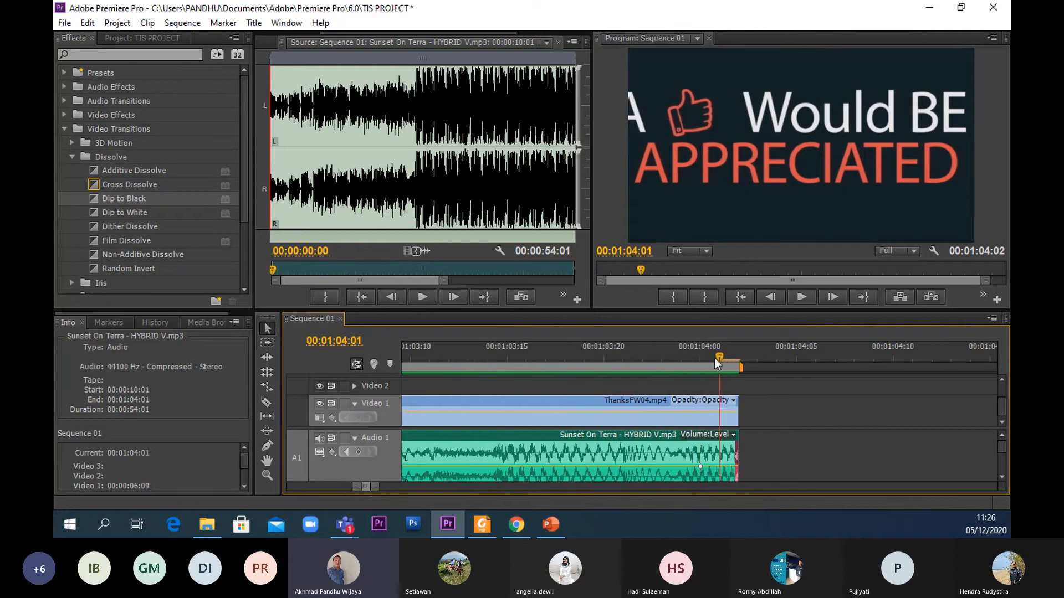
{"action": "left_click_drag", "start_coordinate": [712, 354], "coordinate": [707, 355]}
{"action": "left_click", "coordinate": [743, 384]}
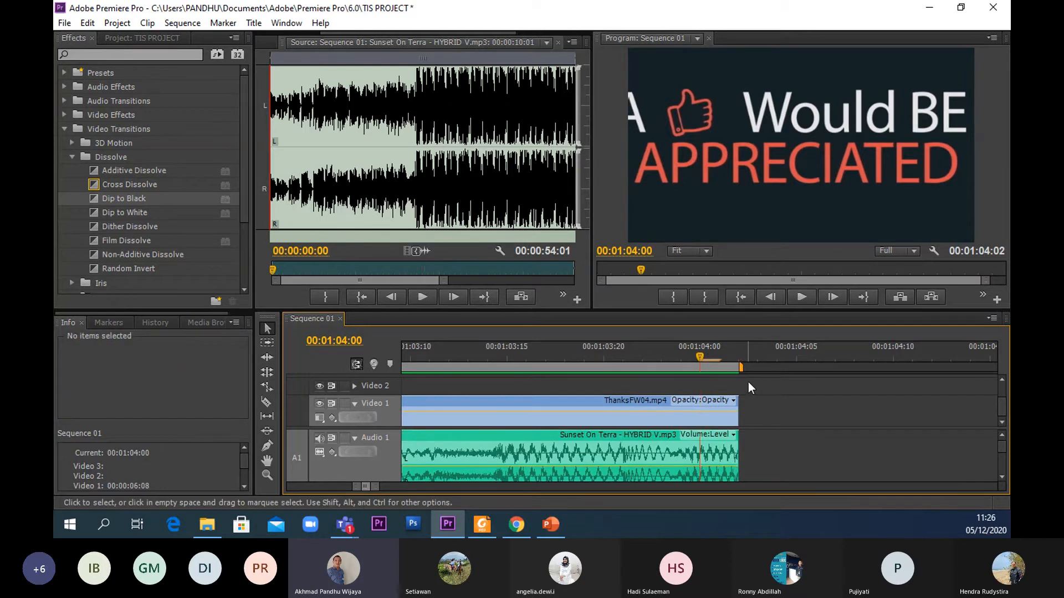
{"action": "left_click", "coordinate": [802, 297]}
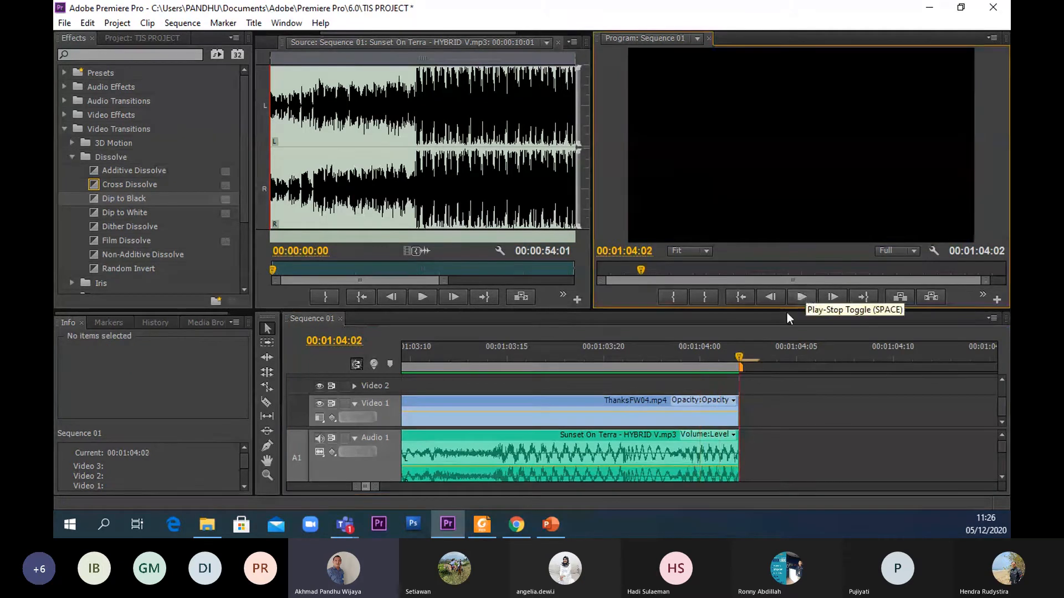
{"action": "left_click_drag", "start_coordinate": [738, 357], "coordinate": [506, 355]}
{"action": "left_click", "coordinate": [803, 297]}
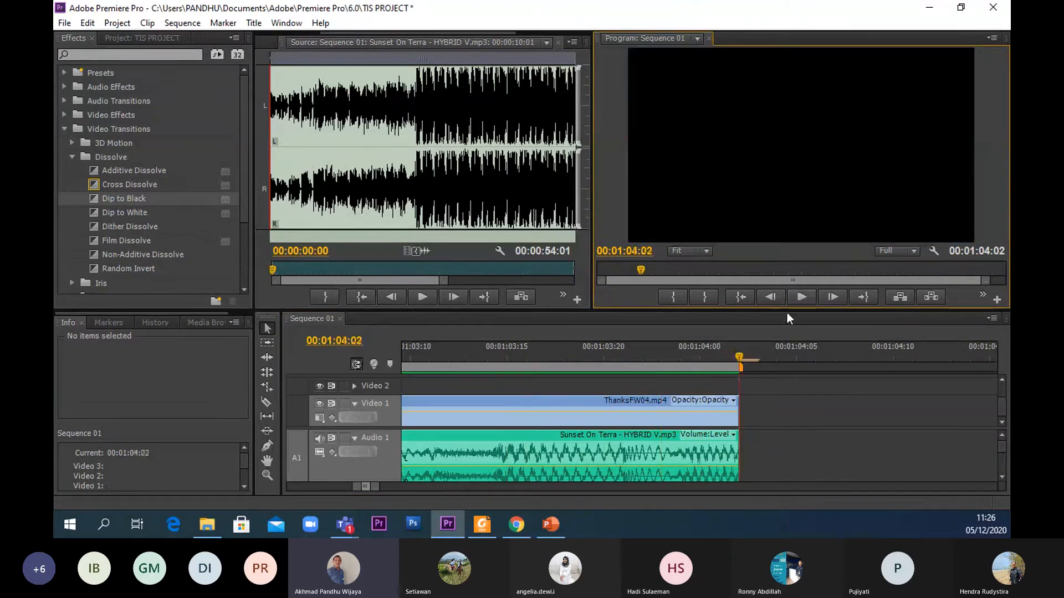
{"action": "left_click_drag", "start_coordinate": [507, 354], "coordinate": [468, 356]}
{"action": "left_click", "coordinate": [801, 297]}
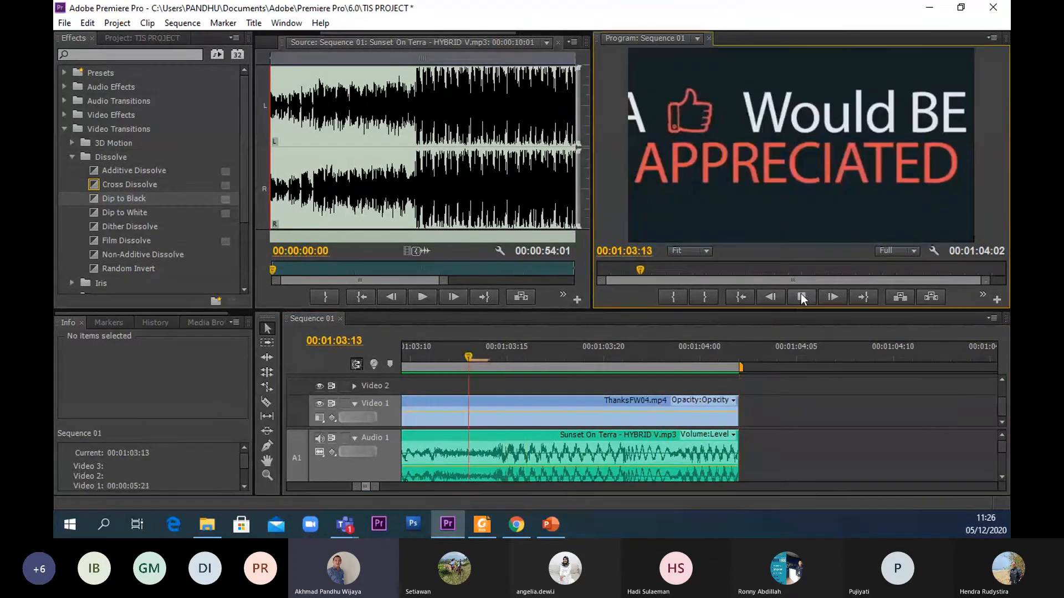
- Add volume keyframes to the music clip on Audio 1 at 00:01:03:11 and 00:01:03:12
{"action": "left_click_drag", "start_coordinate": [573, 357], "coordinate": [493, 367]}
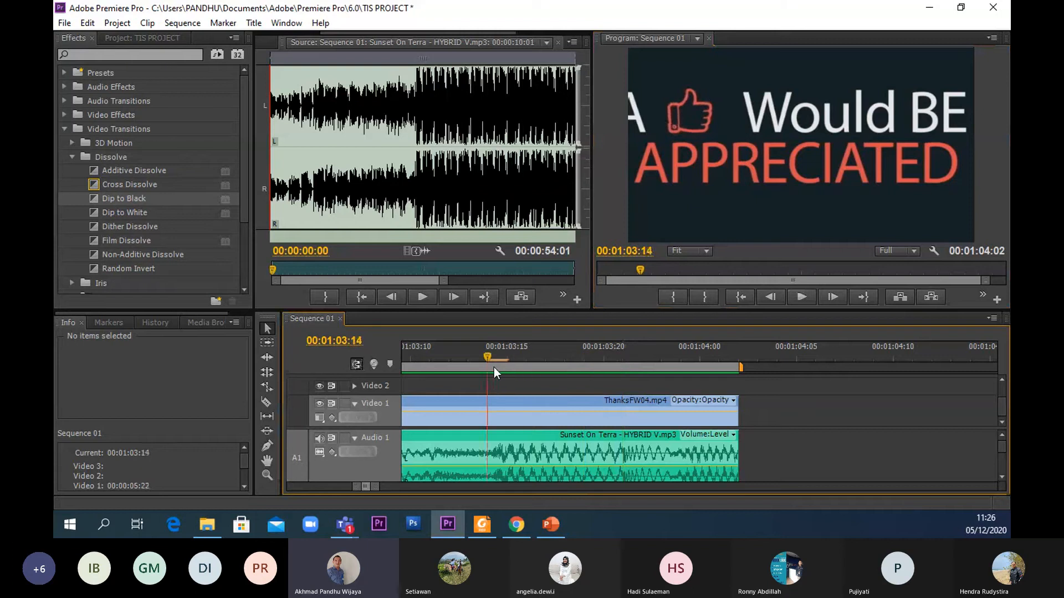
{"action": "left_click", "coordinate": [358, 450]}
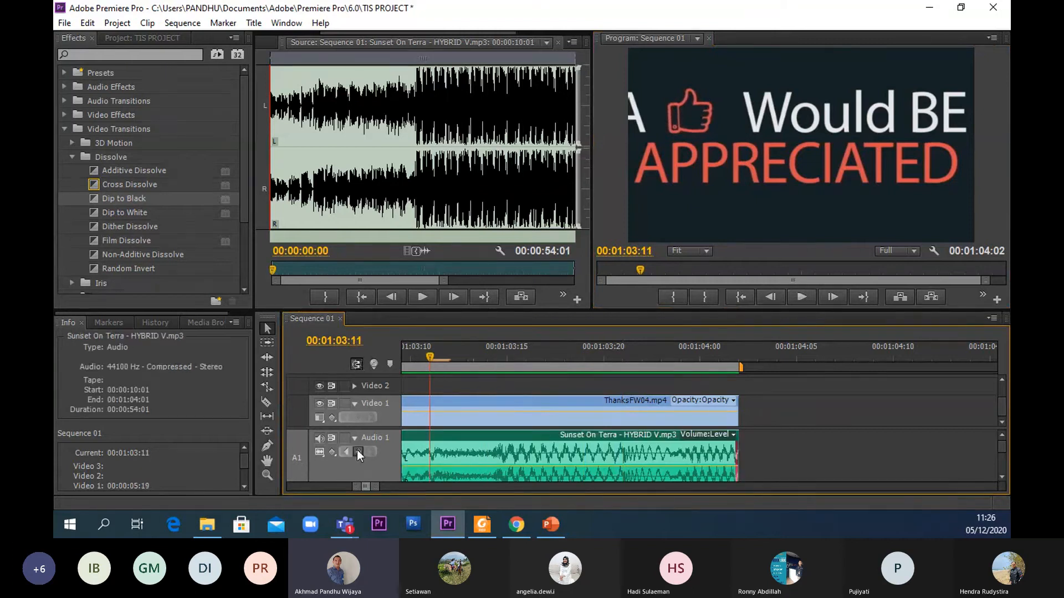
{"action": "left_click", "coordinate": [358, 453]}
{"action": "left_click", "coordinate": [448, 359]}
{"action": "left_click", "coordinate": [358, 452]}
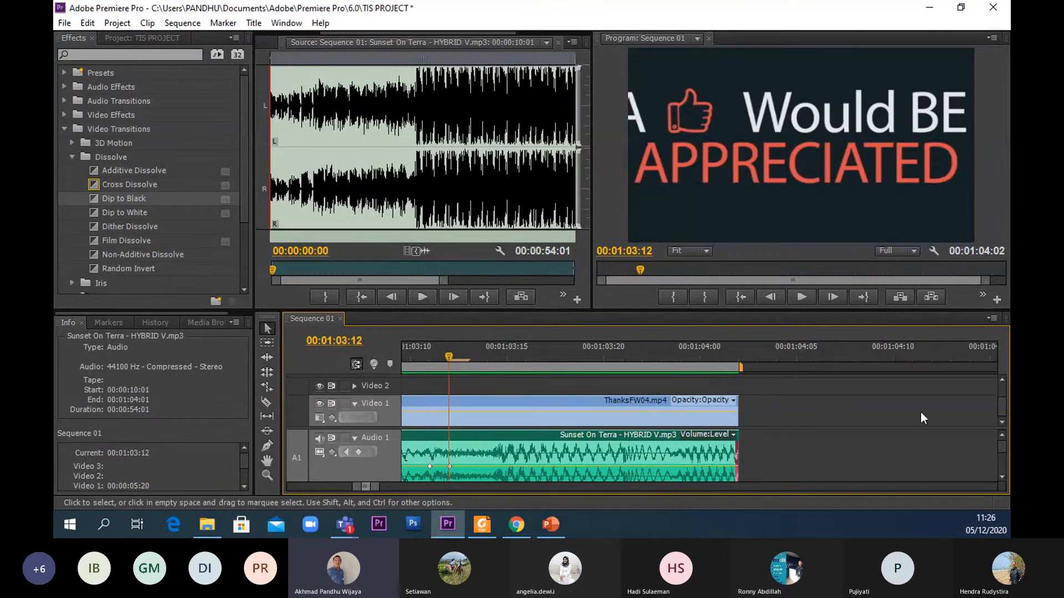
- Lower the music clip's volume on Audio 1 after the 00:01:03:12 keyframe to about -5.47 dB
{"action": "left_click", "coordinate": [1002, 476]}
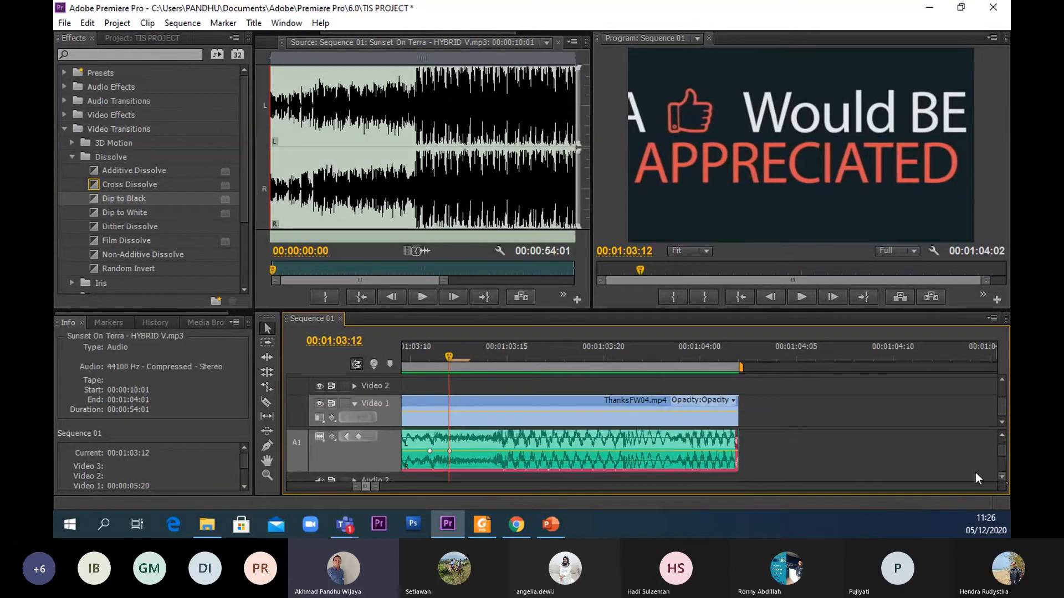
{"action": "left_click_drag", "start_coordinate": [672, 458], "coordinate": [672, 467]}
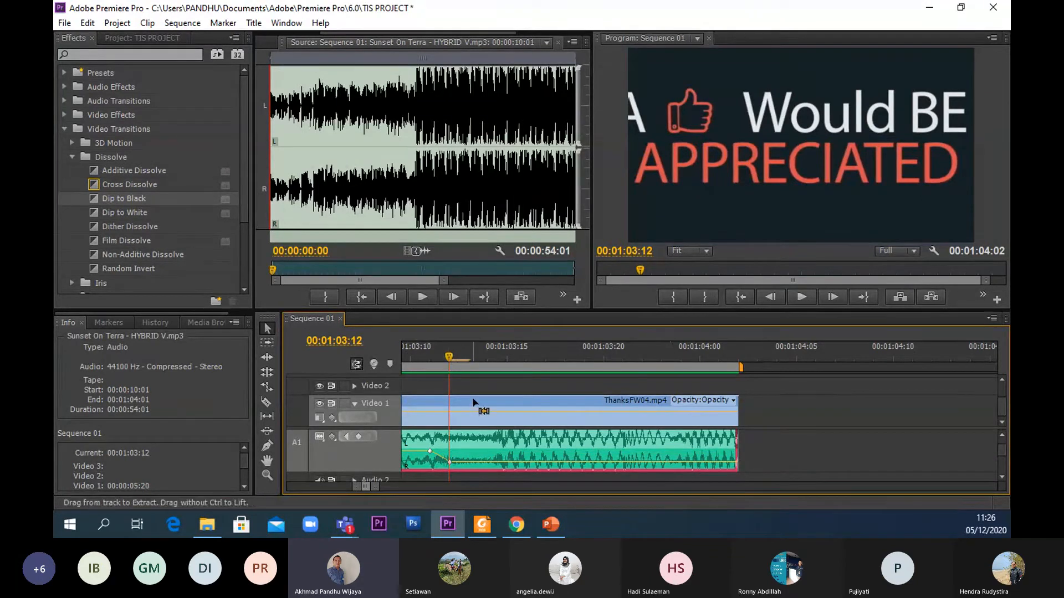
{"action": "key", "text": "ctrl+z"}
{"action": "left_click_drag", "start_coordinate": [489, 452], "coordinate": [489, 458]}
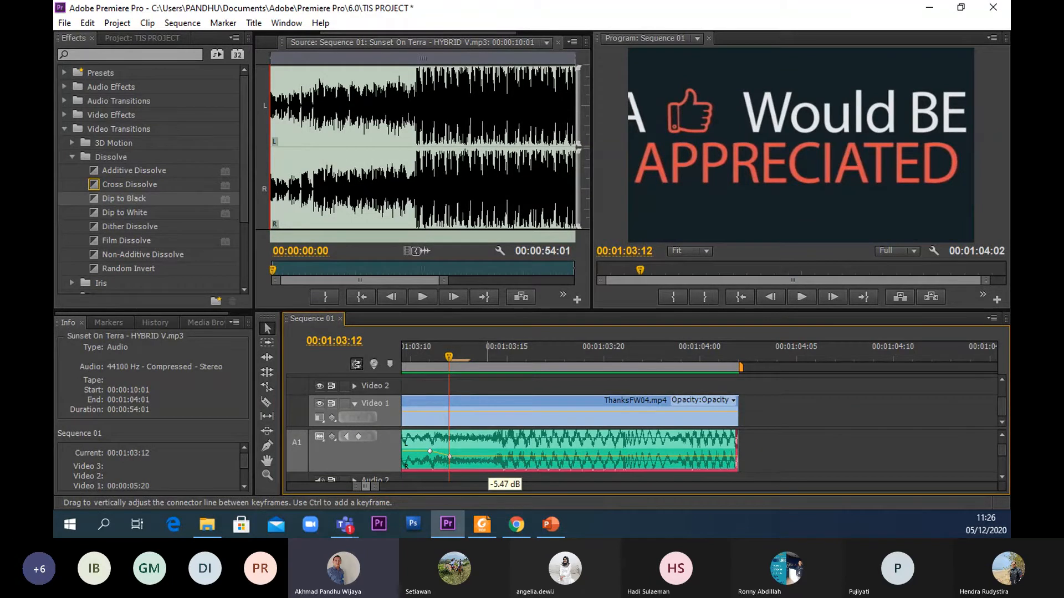
- Add volume keyframes to the music clip at 00:01:03:14 and 00:01:03:16, lowering the level a little further after each
{"action": "left_click_drag", "start_coordinate": [462, 358], "coordinate": [483, 364]}
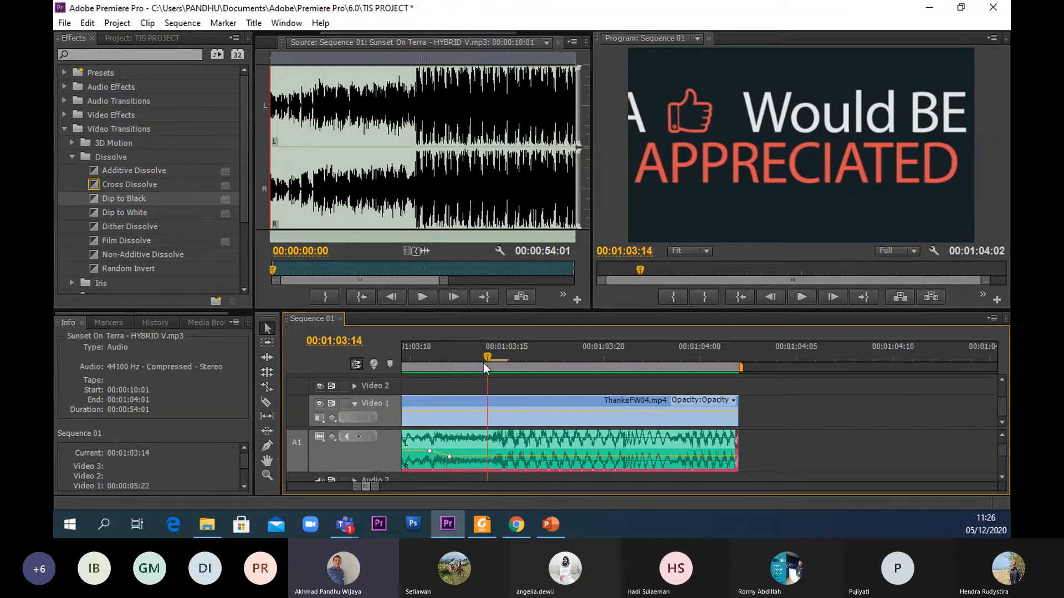
{"action": "left_click", "coordinate": [358, 436]}
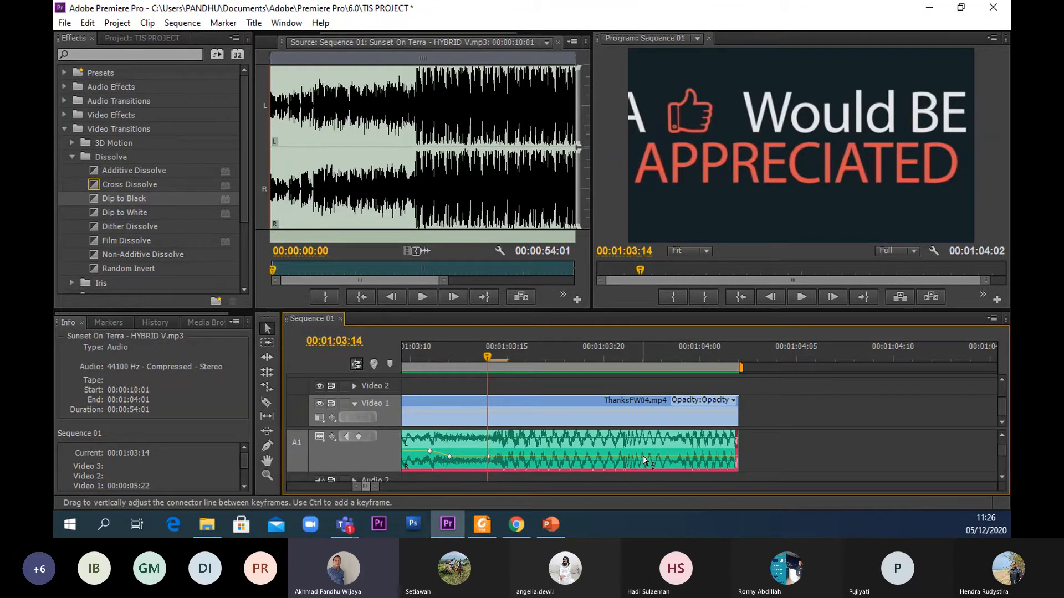
{"action": "left_click_drag", "start_coordinate": [644, 458], "coordinate": [644, 463]}
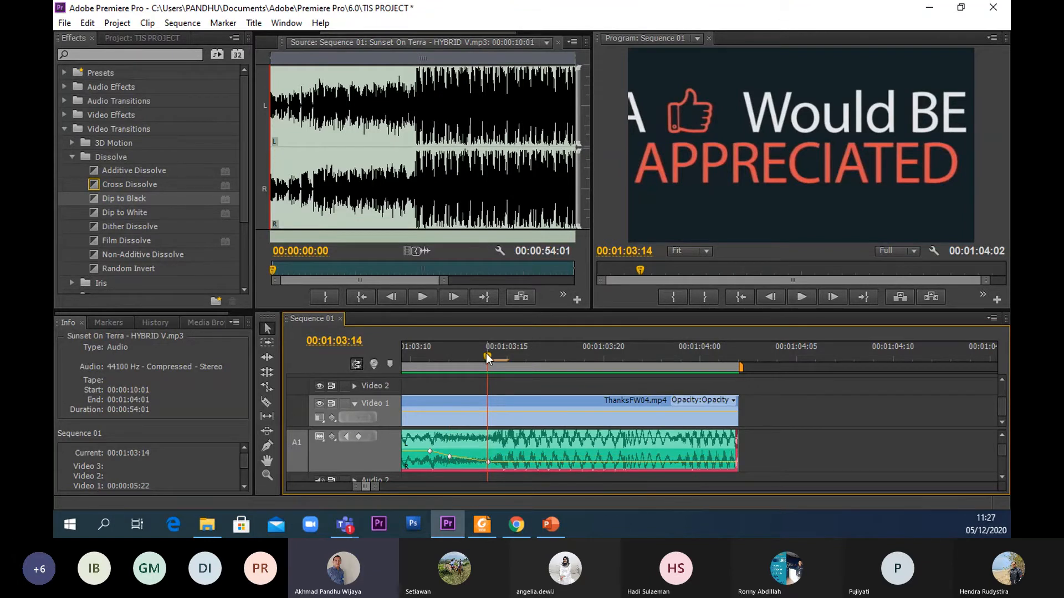
{"action": "left_click_drag", "start_coordinate": [487, 358], "coordinate": [527, 359]}
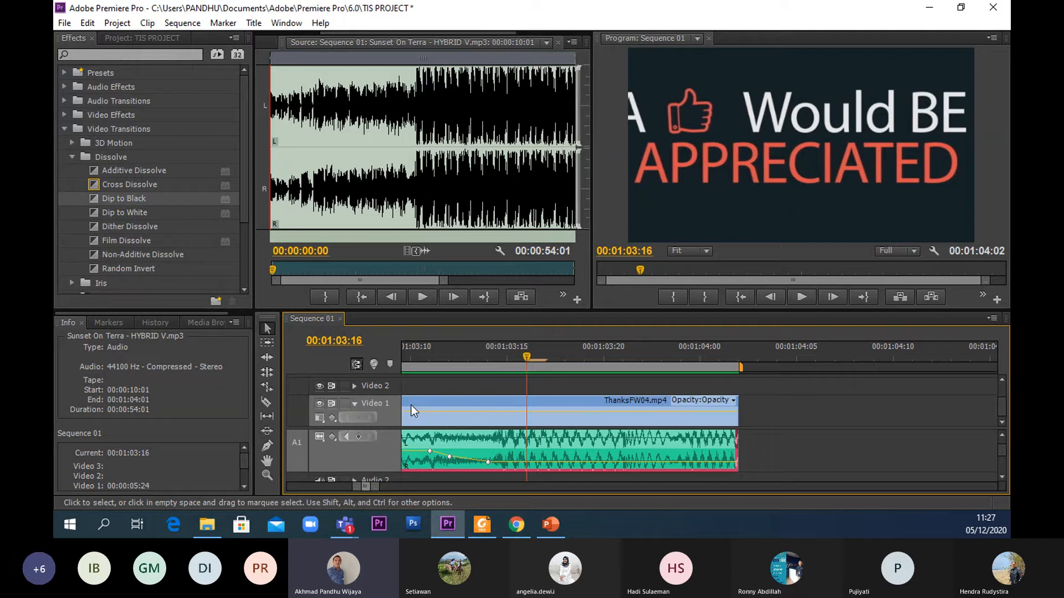
{"action": "left_click", "coordinate": [358, 437]}
{"action": "left_click_drag", "start_coordinate": [597, 464], "coordinate": [597, 467]}
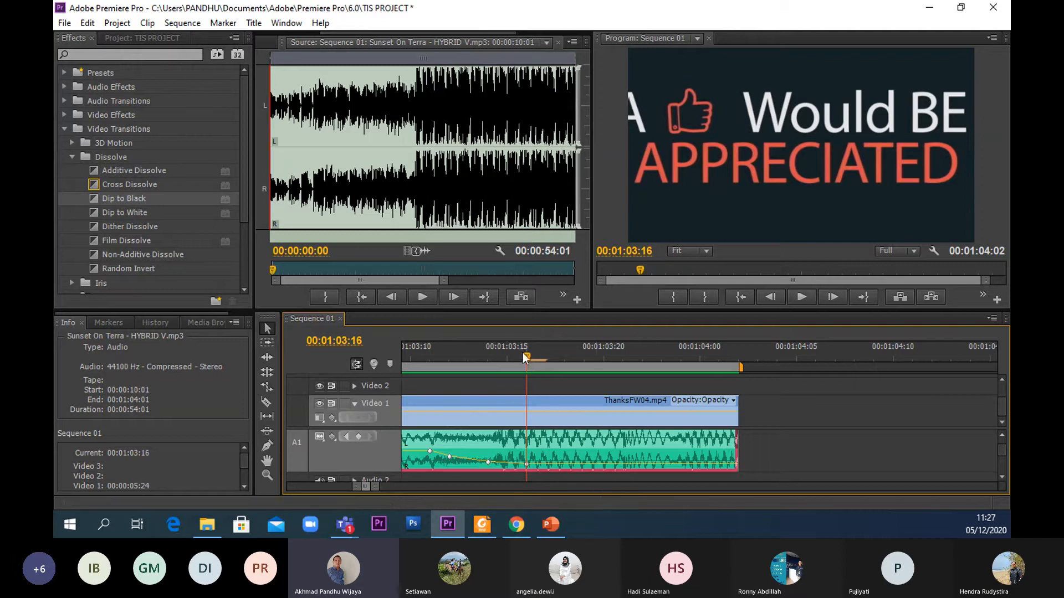
- Continue the stepped fade with music volume keyframes at 00:01:03:18 and 00:01:03:20, lowering the level further from 00:01:03:18
{"action": "left_click_drag", "start_coordinate": [527, 359], "coordinate": [568, 376]}
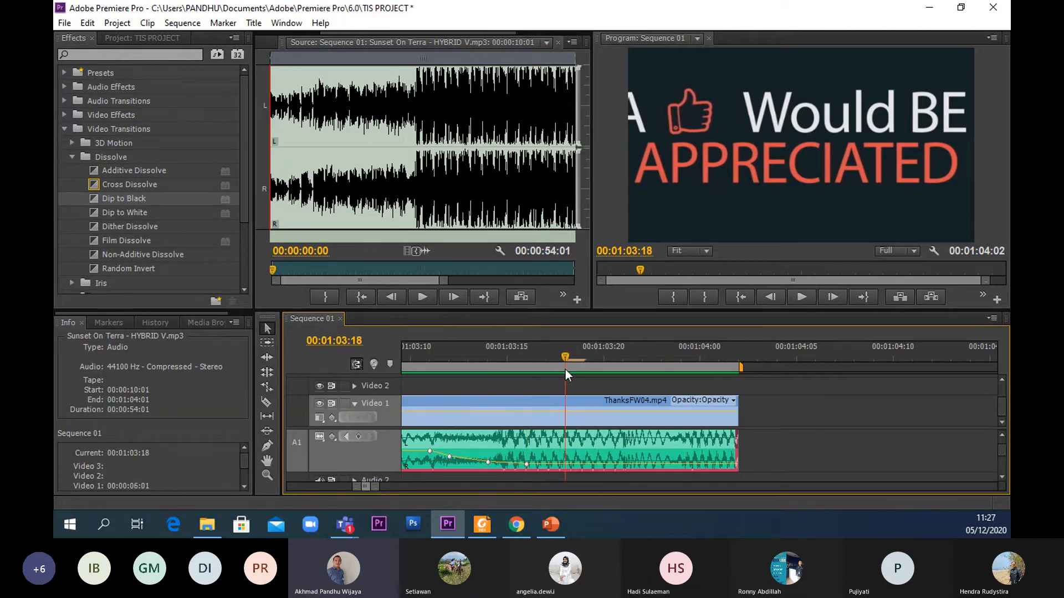
{"action": "left_click", "coordinate": [364, 437]}
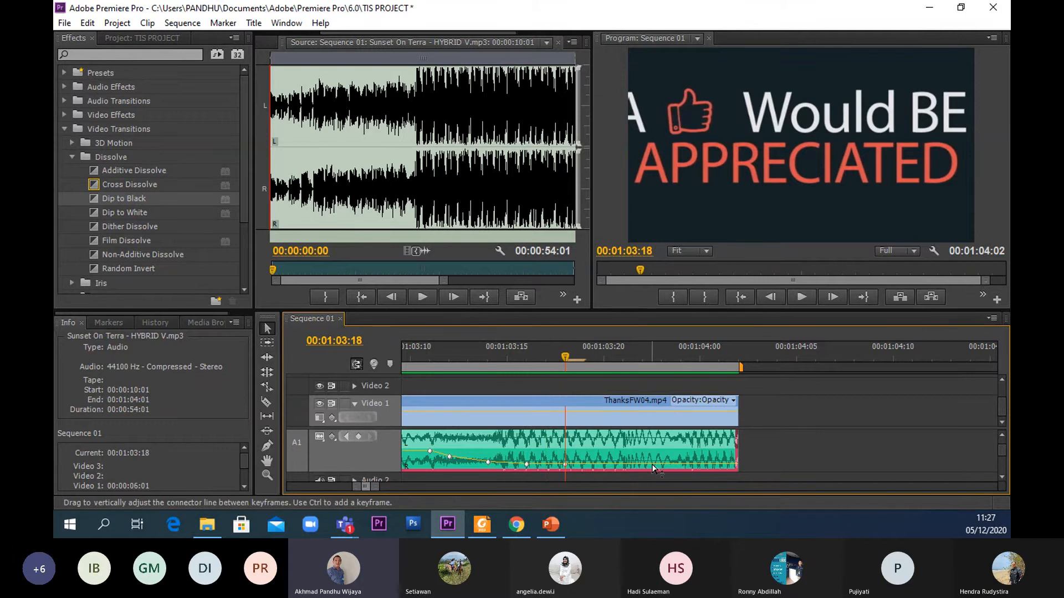
{"action": "left_click_drag", "start_coordinate": [654, 468], "coordinate": [654, 472]}
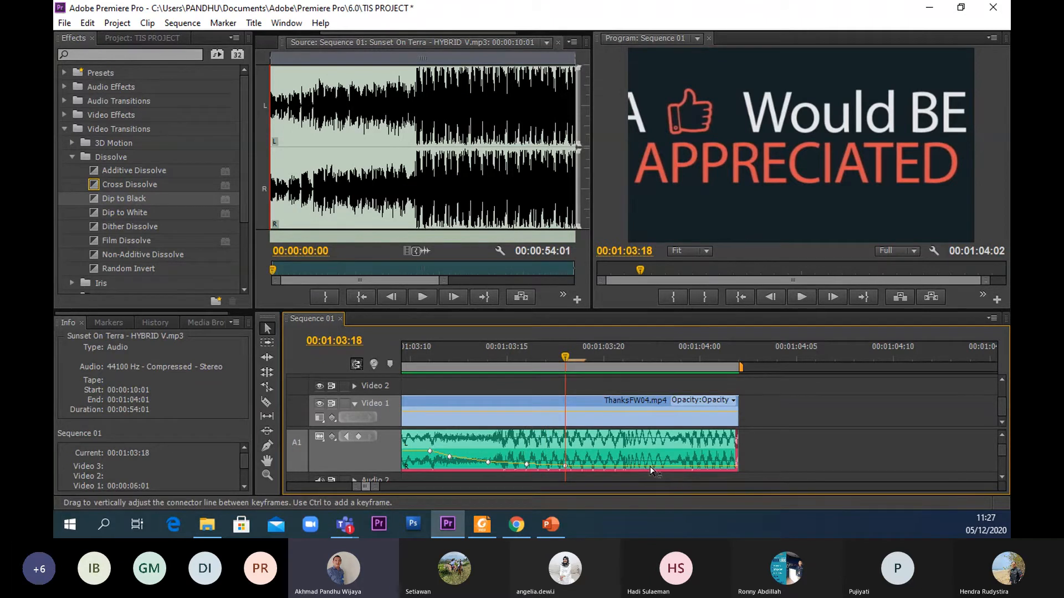
{"action": "left_click_drag", "start_coordinate": [566, 358], "coordinate": [604, 365]}
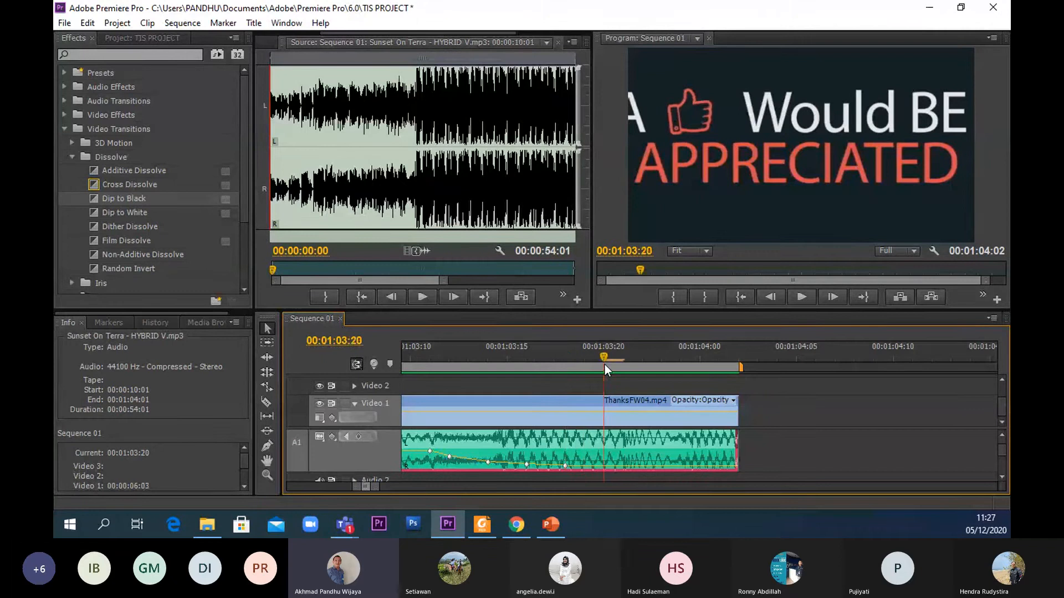
{"action": "left_click", "coordinate": [355, 434]}
- Play the sequence from 00:01:00:00 to its end to check the stepped music fade
{"action": "left_click_drag", "start_coordinate": [376, 487], "coordinate": [448, 487]}
{"action": "left_click_drag", "start_coordinate": [703, 357], "coordinate": [610, 360]}
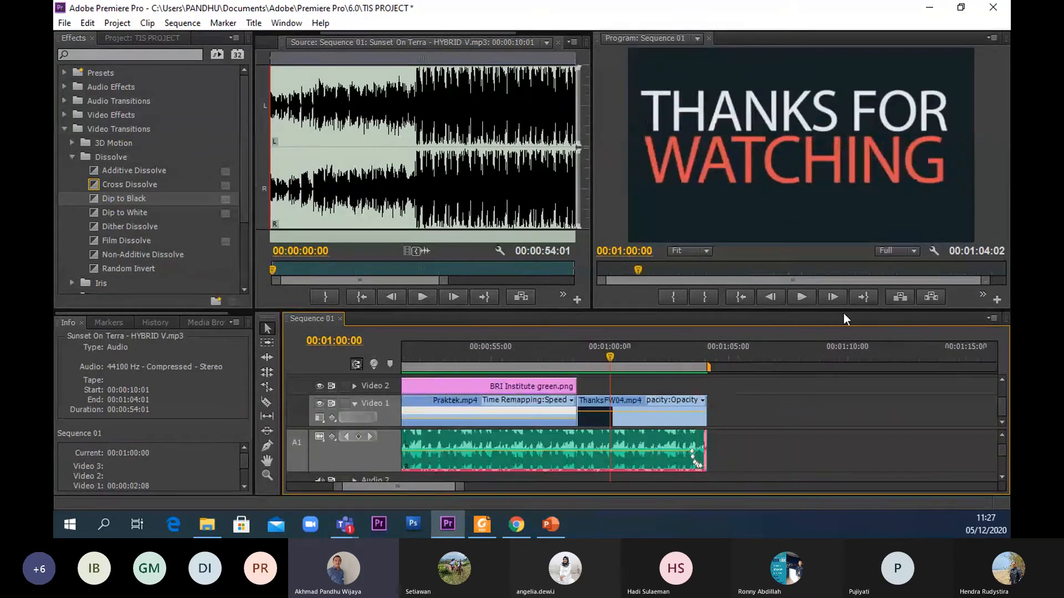
{"action": "left_click", "coordinate": [794, 300]}
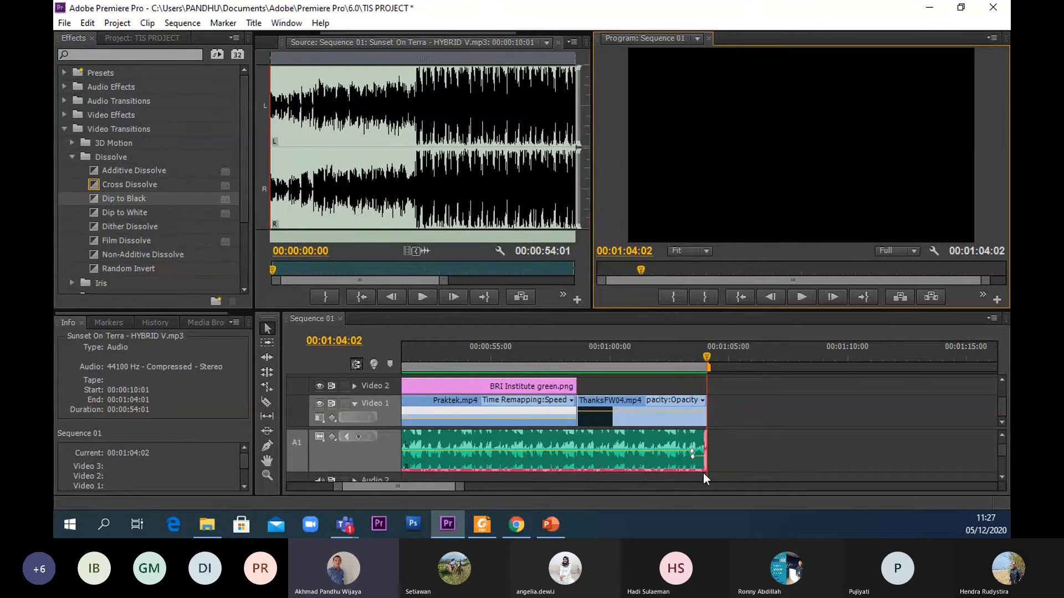
{"action": "mouse_move", "coordinate": [692, 455]}
{"action": "left_mouse_down"}
{"action": "mouse_move", "coordinate": [678, 455]}
{"action": "mouse_move", "coordinate": [693, 453]}
{"action": "left_mouse_up"}
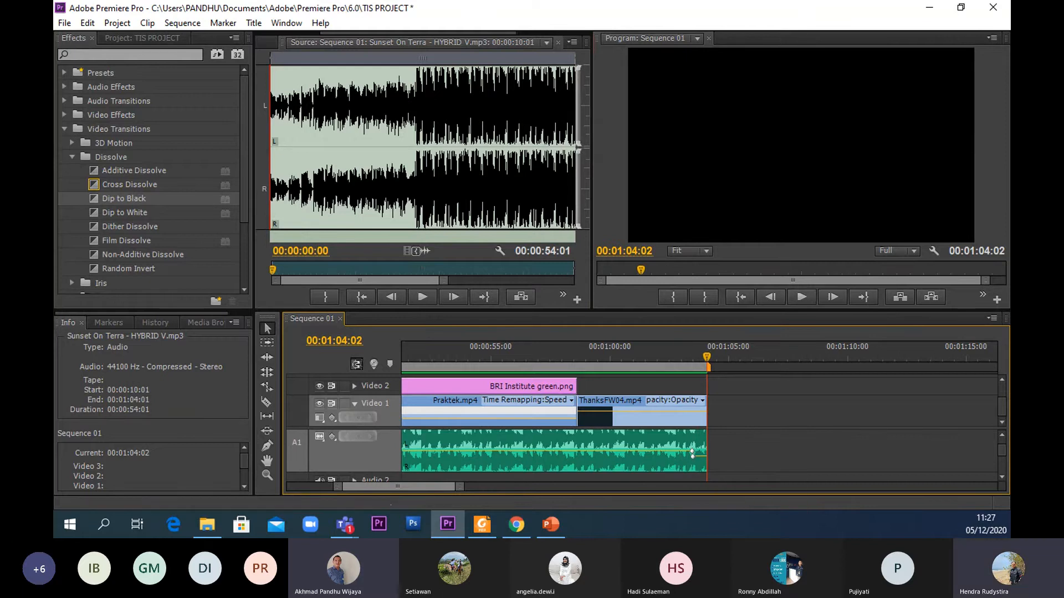
{"action": "key", "text": "alt+Tab"}
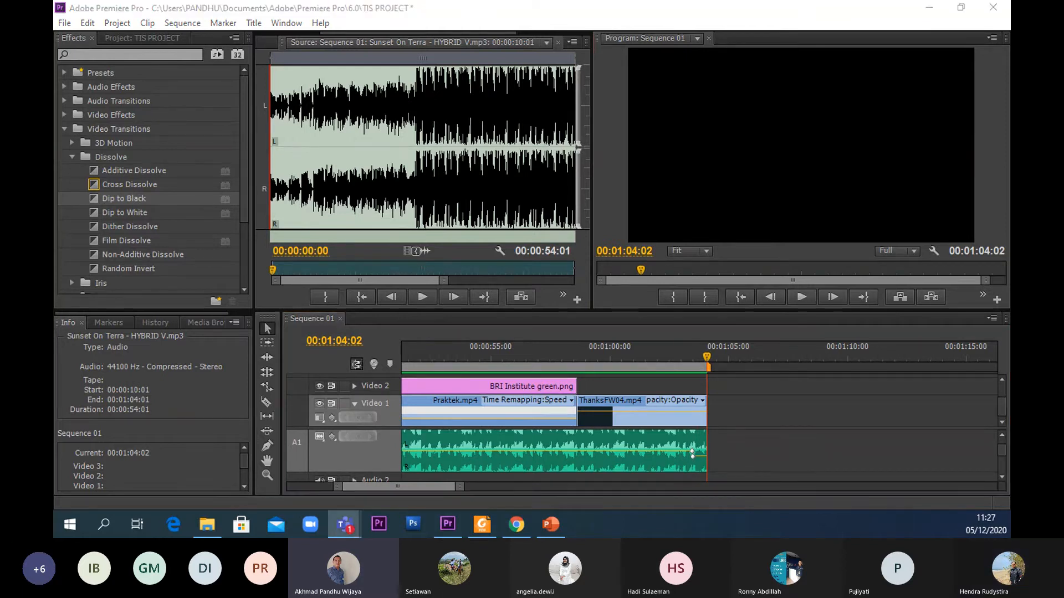
{"action": "left_click_drag", "start_coordinate": [692, 451], "coordinate": [689, 453]}
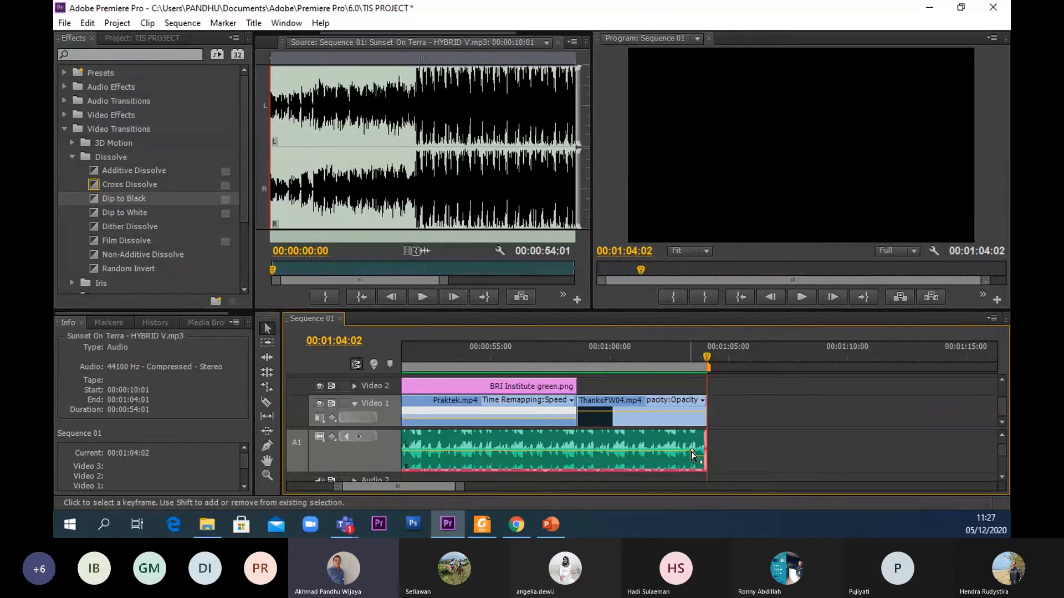
{"action": "left_click_drag", "start_coordinate": [690, 455], "coordinate": [689, 453]}
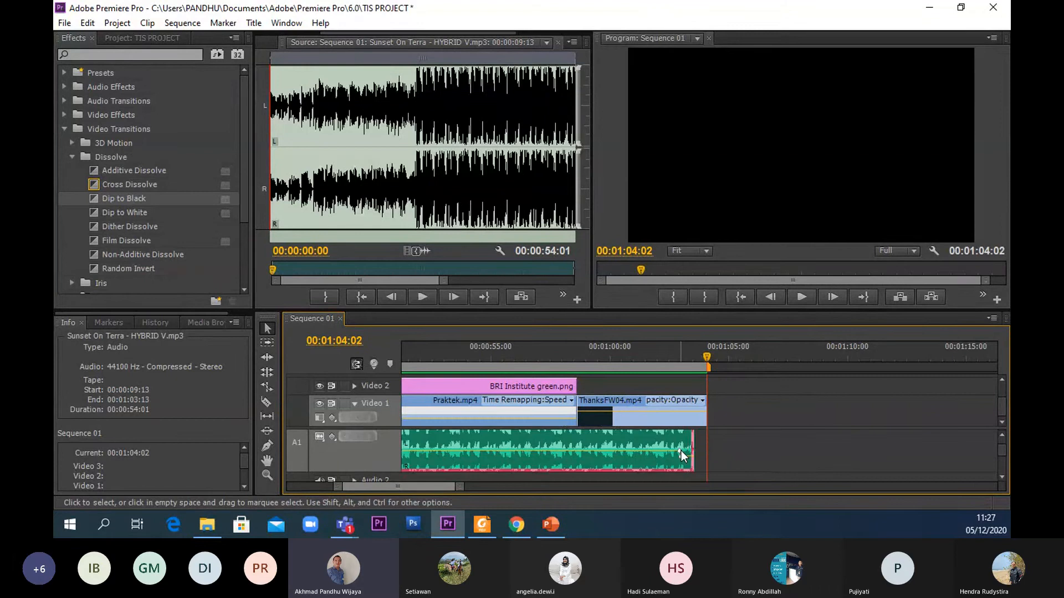
- Move the music's first ending keyframe to about 00:01:02:23 and its second to just before 00:01:04:00 at a lower level for a gradual fade-out
{"action": "left_click_drag", "start_coordinate": [455, 487], "coordinate": [398, 488]}
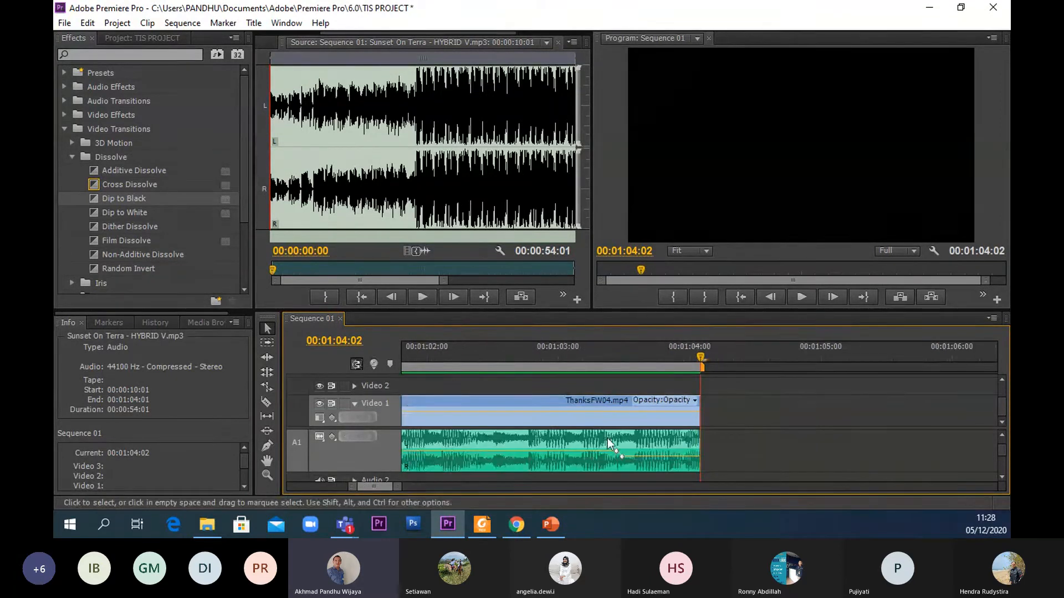
{"action": "left_click", "coordinate": [628, 464]}
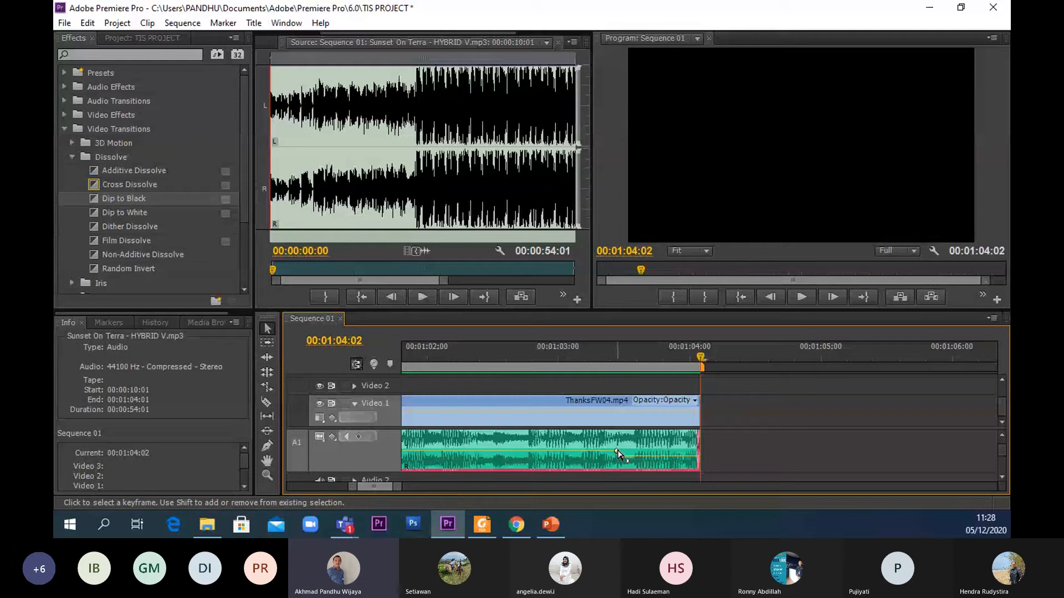
{"action": "left_click_drag", "start_coordinate": [619, 454], "coordinate": [550, 453]}
{"action": "left_click_drag", "start_coordinate": [701, 357], "coordinate": [548, 359]}
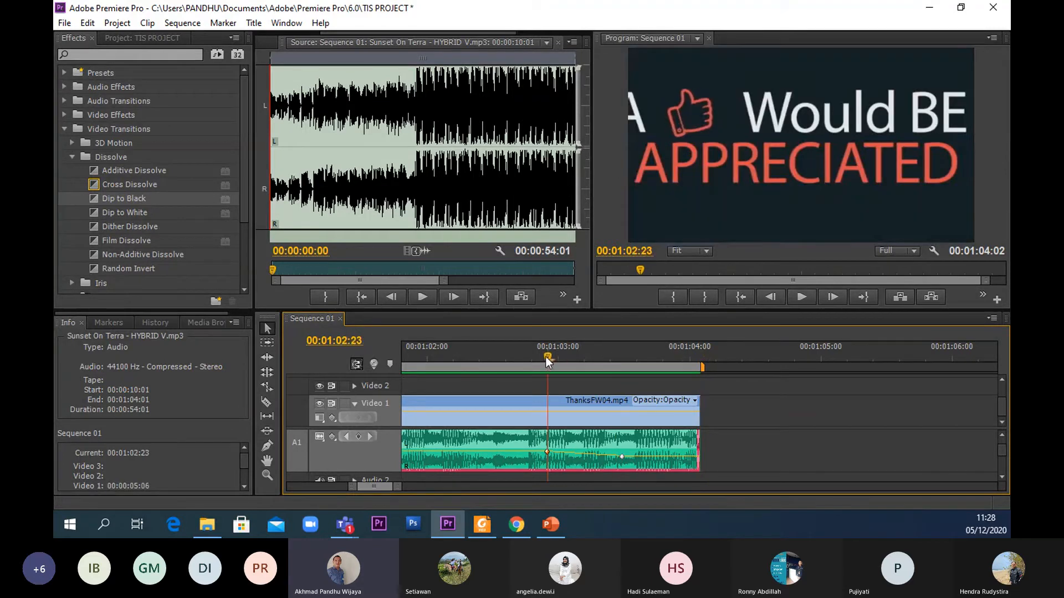
{"action": "mouse_move", "coordinate": [684, 459]}
{"action": "left_mouse_down"}
{"action": "mouse_move", "coordinate": [643, 461]}
{"action": "mouse_move", "coordinate": [685, 465]}
{"action": "left_mouse_up"}
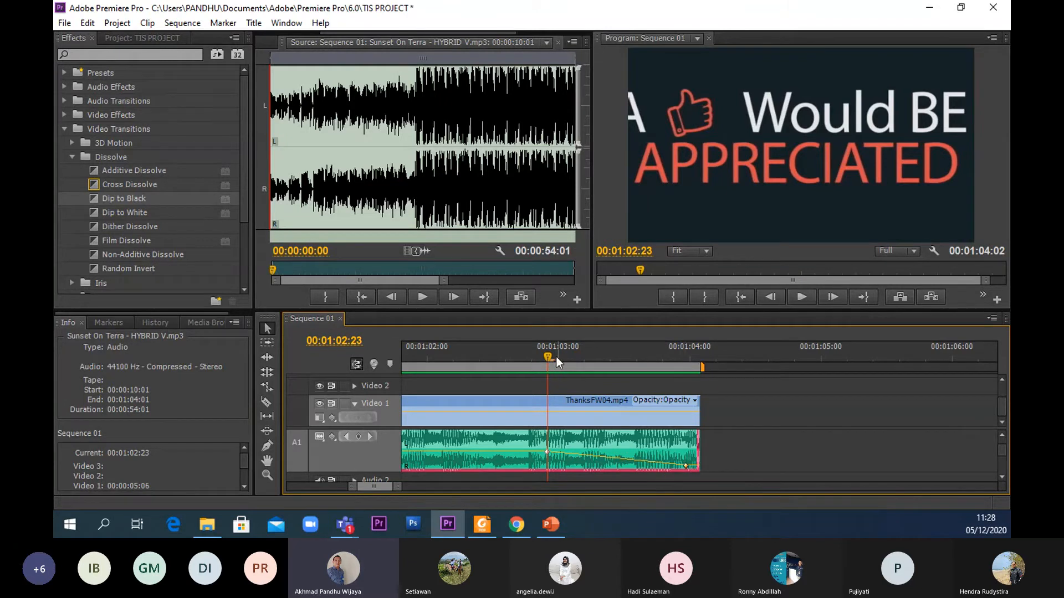
- Play the ending from about 00:01:02:06 and again from 00:00:59:17 to check the gradual music fade-out
{"action": "left_click_drag", "start_coordinate": [548, 357], "coordinate": [473, 354]}
{"action": "left_click", "coordinate": [800, 298]}
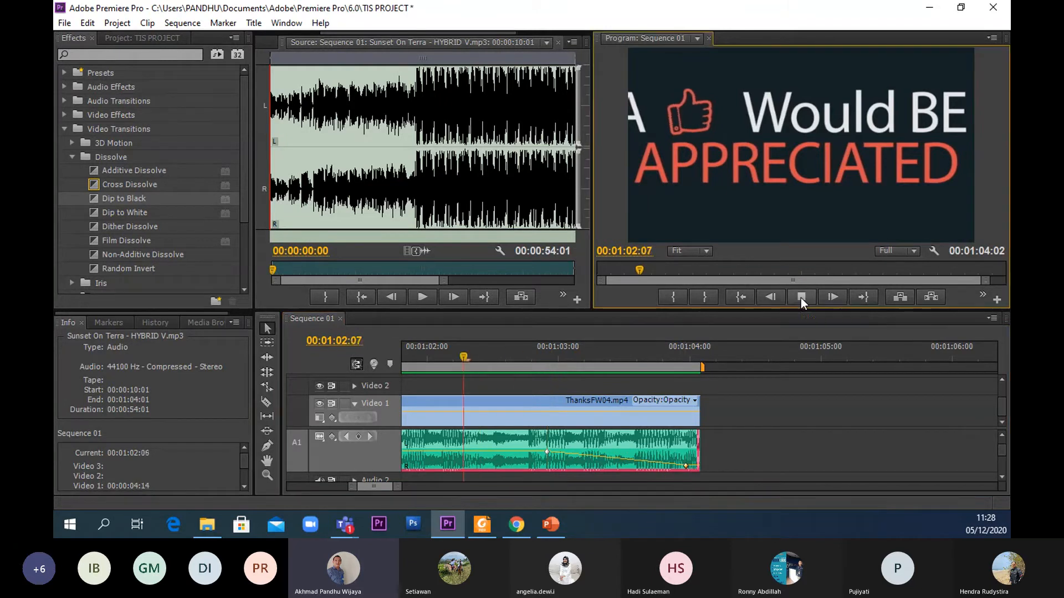
{"action": "left_click", "coordinate": [400, 490]}
{"action": "left_click_drag", "start_coordinate": [399, 488], "coordinate": [521, 489]}
{"action": "mouse_move", "coordinate": [700, 357]}
{"action": "left_mouse_down"}
{"action": "mouse_move", "coordinate": [639, 355]}
{"action": "mouse_move", "coordinate": [684, 361]}
{"action": "left_mouse_up"}
{"action": "left_click_drag", "start_coordinate": [574, 488], "coordinate": [492, 490]}
{"action": "left_click", "coordinate": [809, 302]}
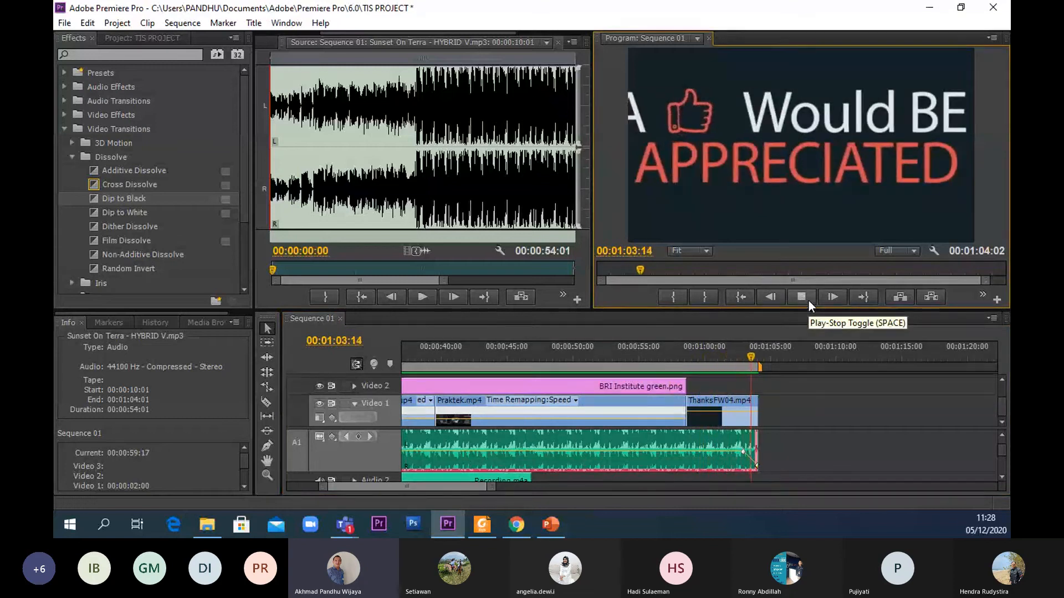
{"action": "left_click", "coordinate": [809, 301]}
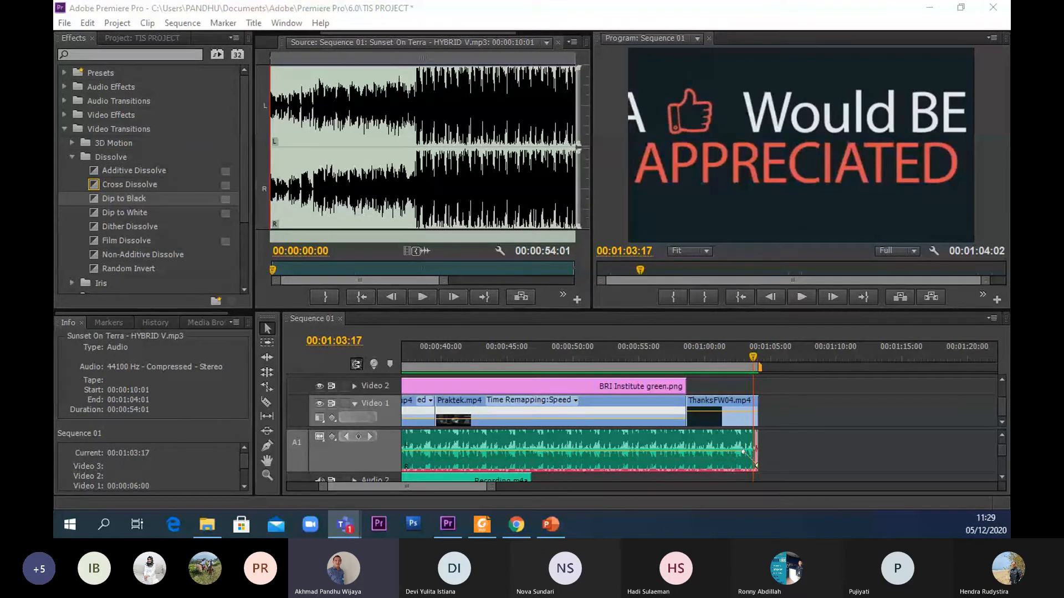
- Delete the second Recording.m4a clip from the Audio 2 track
{"action": "scroll", "coordinate": [915, 474], "scroll_direction": "down", "scroll_amount": 1}
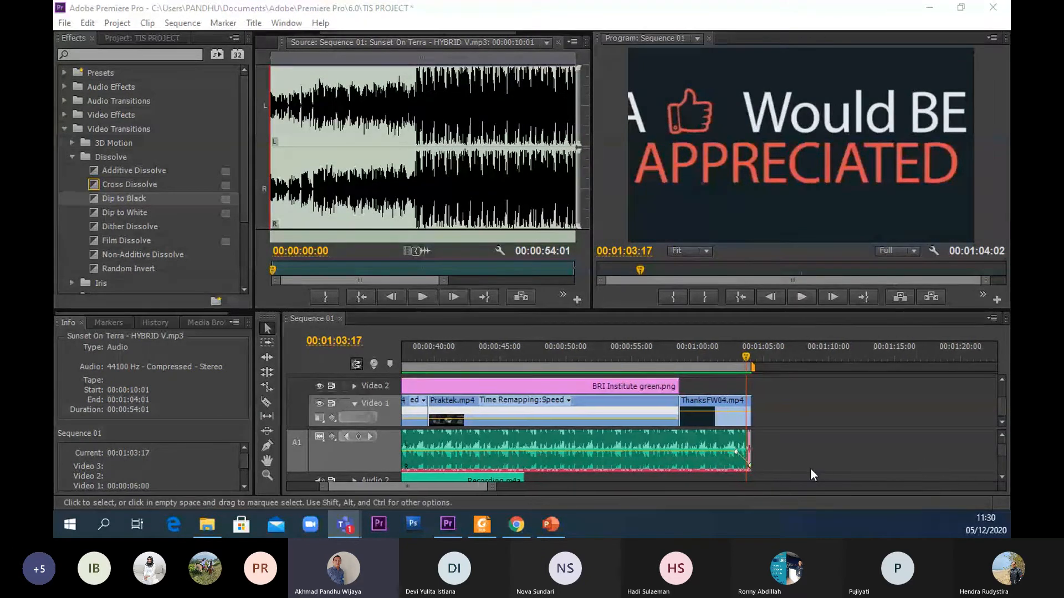
{"action": "scroll", "coordinate": [810, 467], "scroll_direction": "up", "scroll_amount": 1}
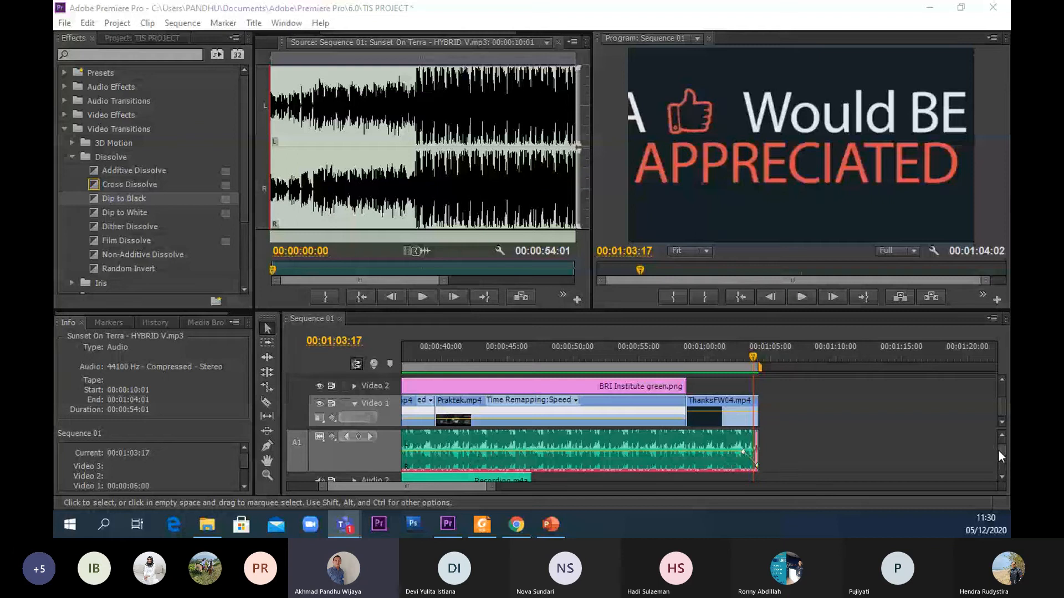
{"action": "left_click_drag", "start_coordinate": [998, 450], "coordinate": [999, 457]}
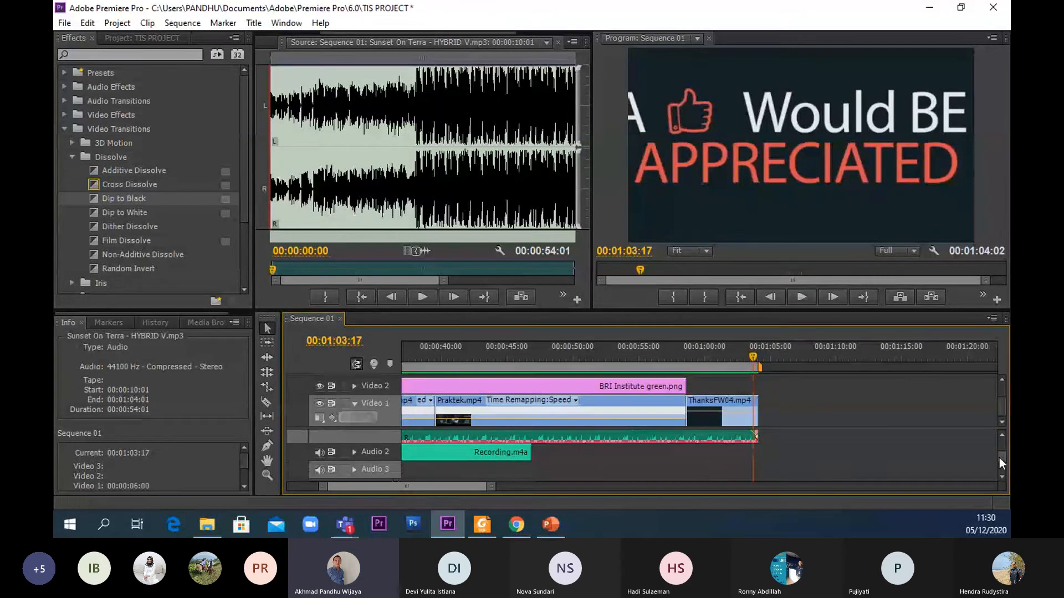
{"action": "left_click_drag", "start_coordinate": [492, 487], "coordinate": [543, 483]}
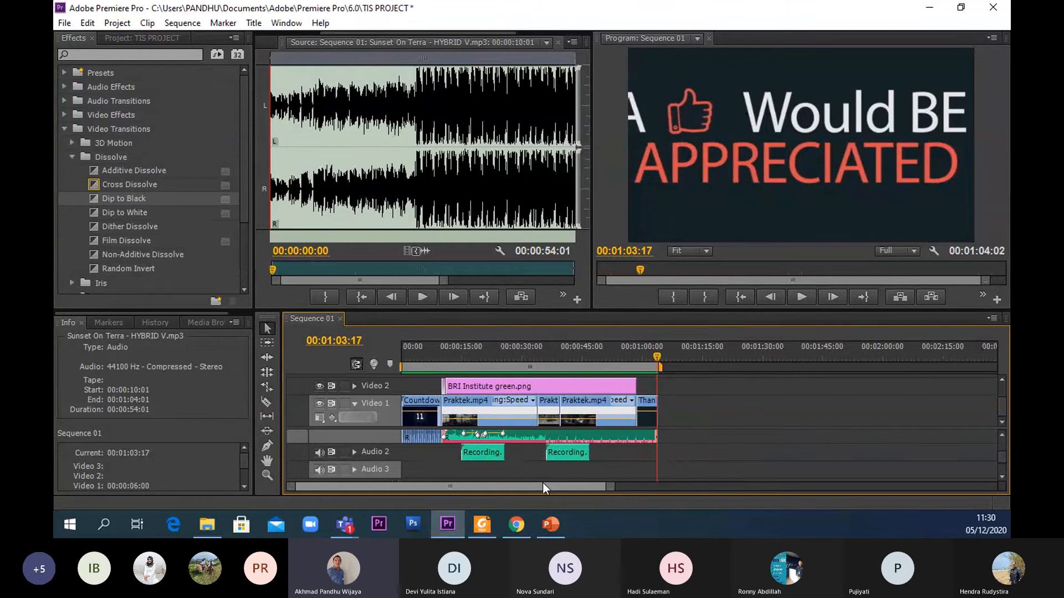
{"action": "left_click_drag", "start_coordinate": [632, 355], "coordinate": [561, 359]}
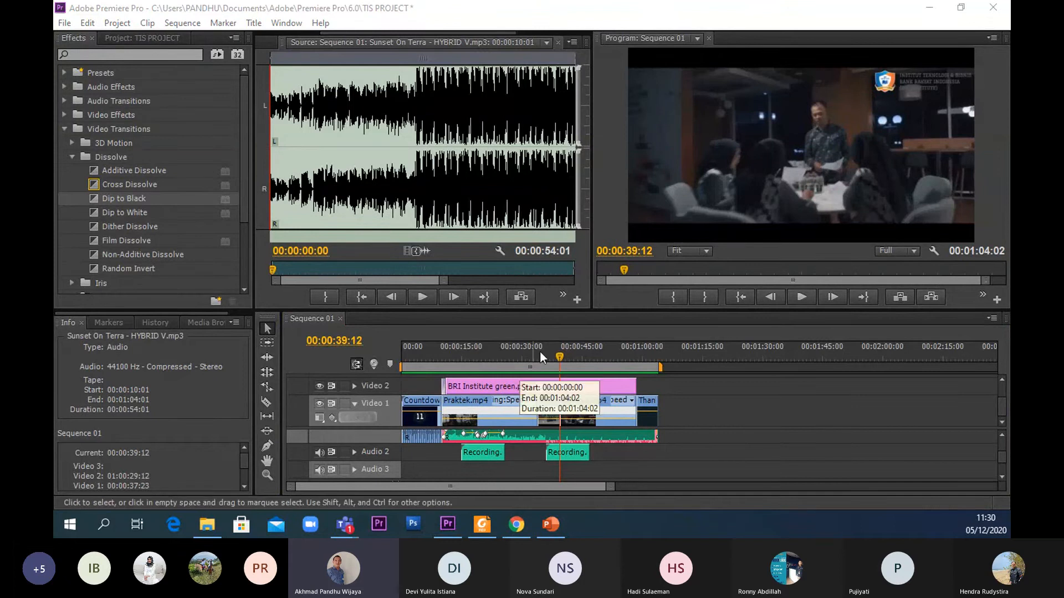
{"action": "left_click_drag", "start_coordinate": [554, 358], "coordinate": [477, 366]}
{"action": "left_click", "coordinate": [579, 454]}
{"action": "key", "text": "Delete"}
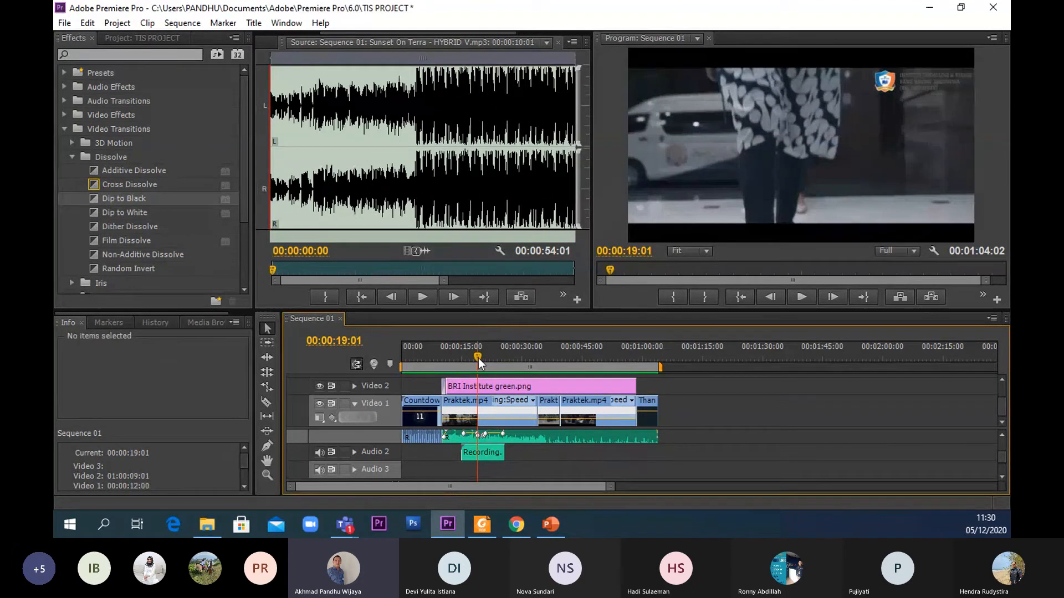
- Play the sequence's ending from 00:01:00:20 and again from 00:01:01:04 to check the music fade-out
{"action": "left_click_drag", "start_coordinate": [480, 363], "coordinate": [646, 377]}
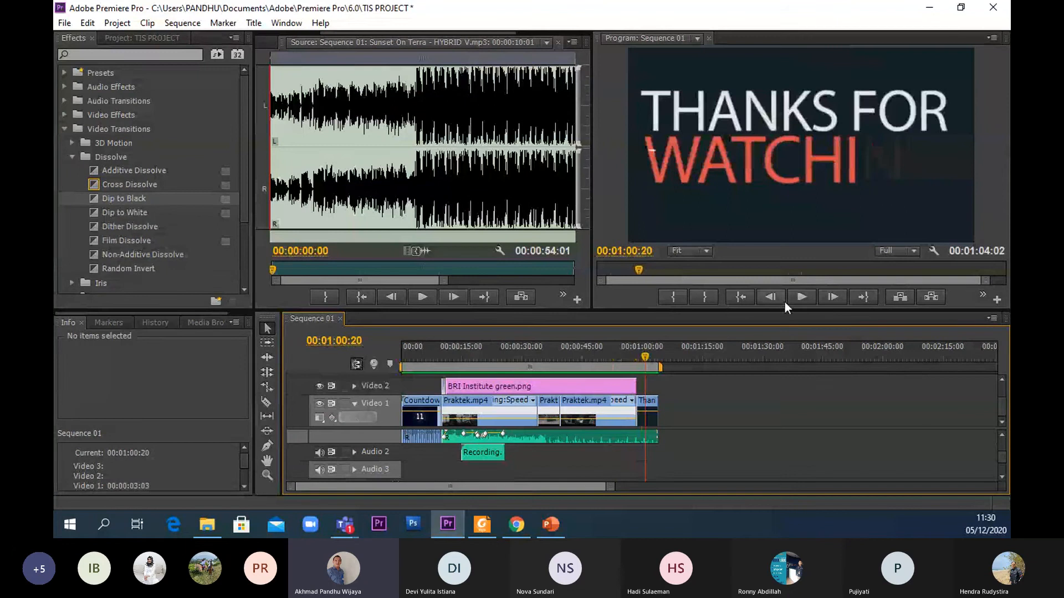
{"action": "left_click", "coordinate": [808, 297]}
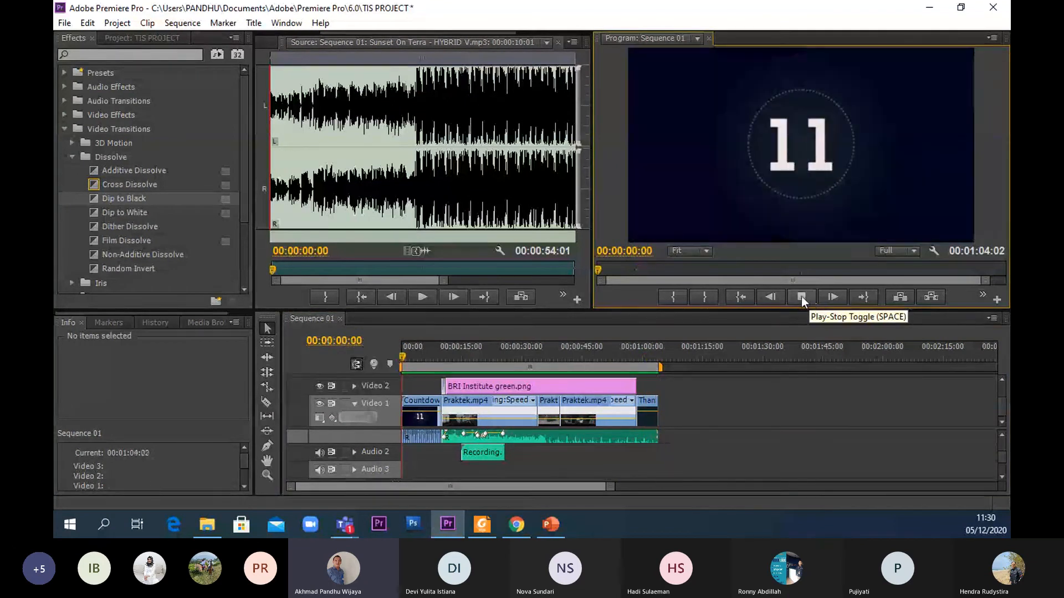
{"action": "left_click", "coordinate": [802, 297]}
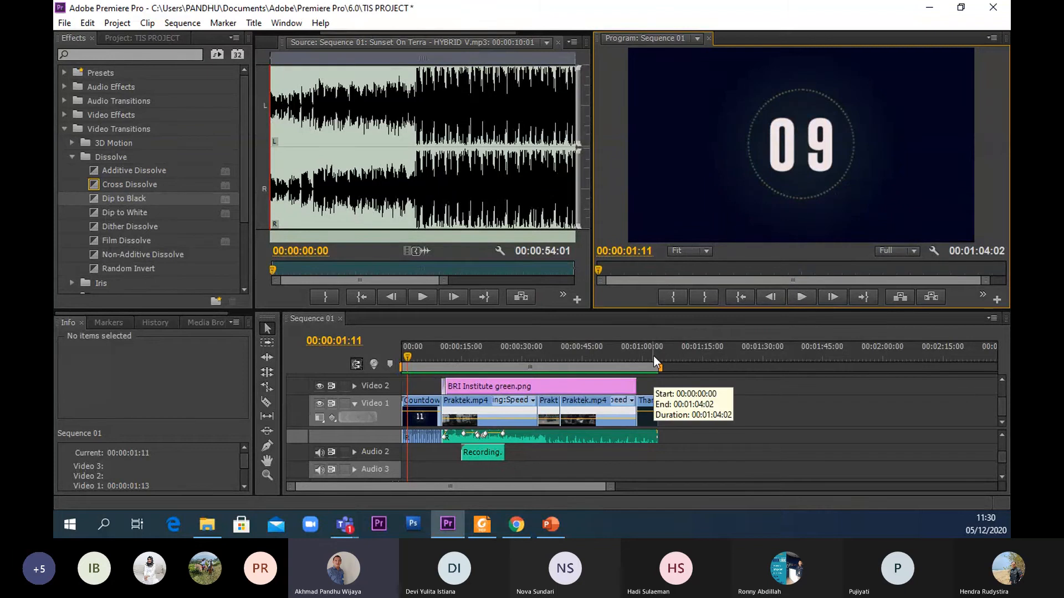
{"action": "left_click_drag", "start_coordinate": [653, 357], "coordinate": [647, 355]}
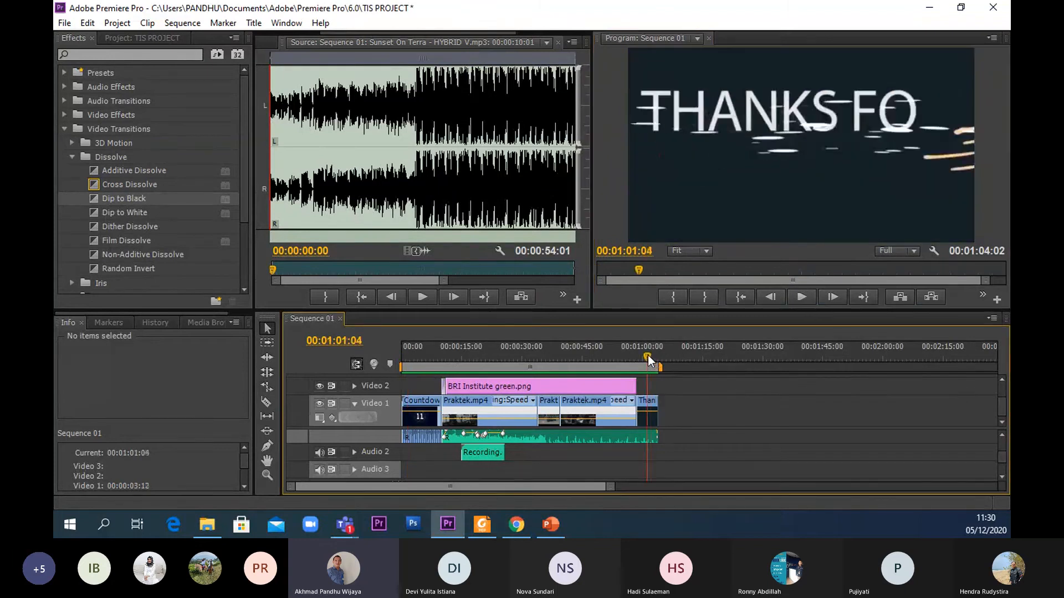
{"action": "left_click", "coordinate": [1003, 435]}
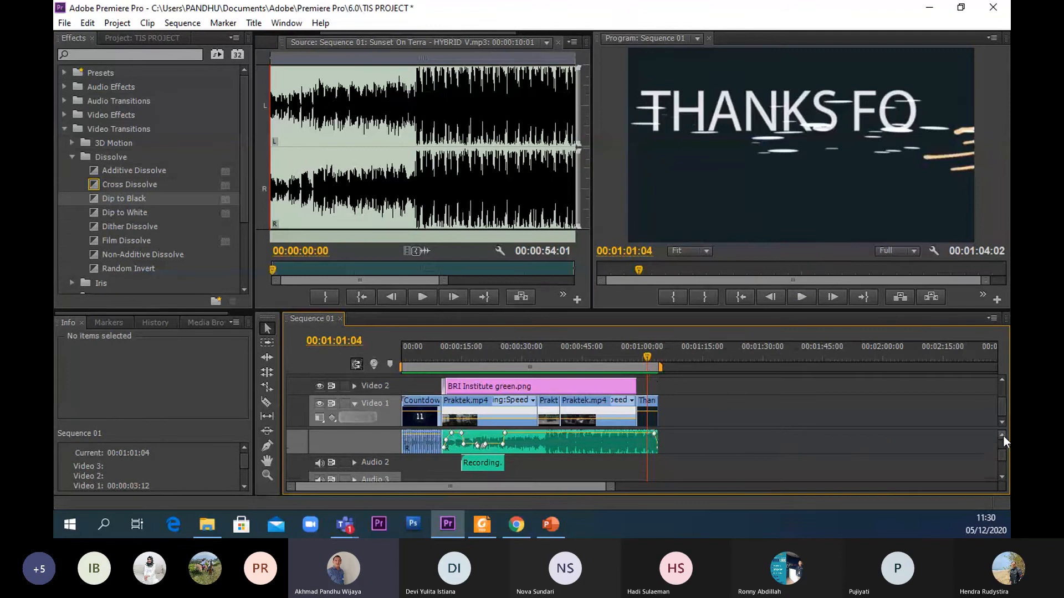
{"action": "left_click", "coordinate": [1002, 435]}
{"action": "left_click", "coordinate": [802, 297]}
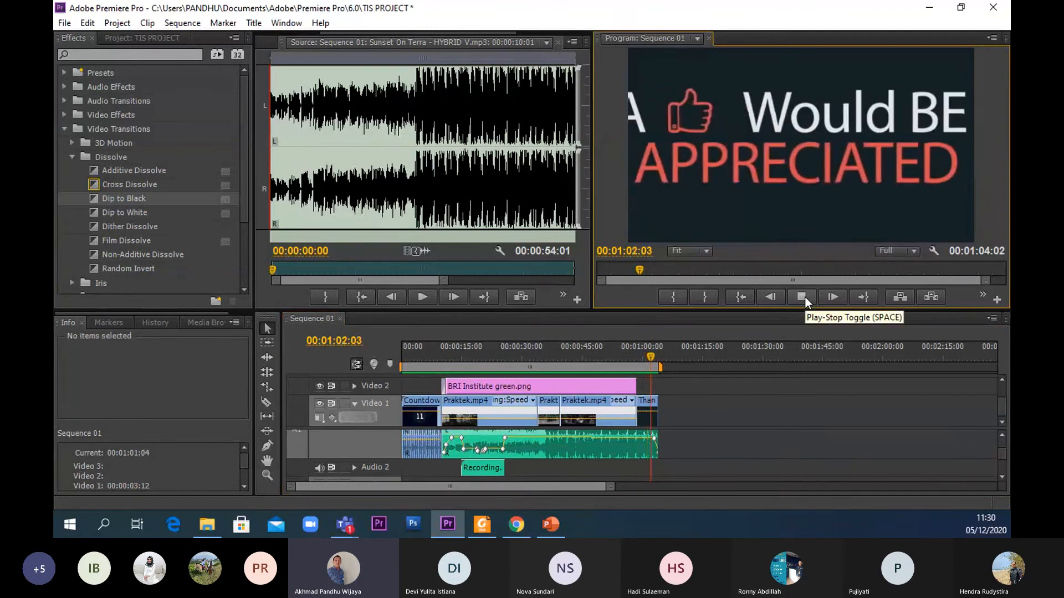
{"action": "left_click", "coordinate": [806, 297]}
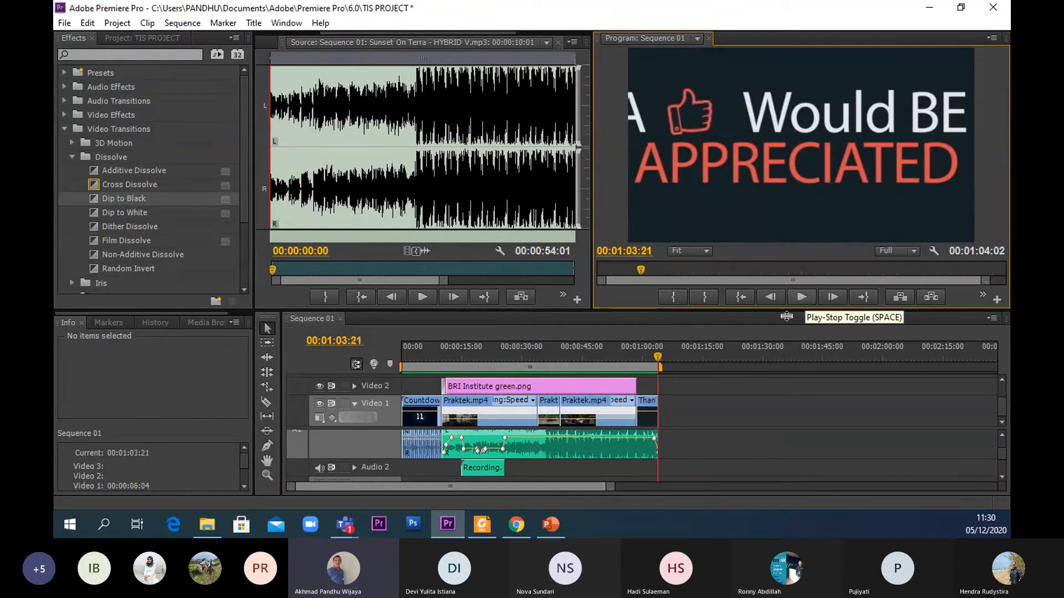
- Examine the closing music keyframes up close and play the fade-out from 00:01:02:17
{"action": "left_click_drag", "start_coordinate": [609, 486], "coordinate": [514, 484]}
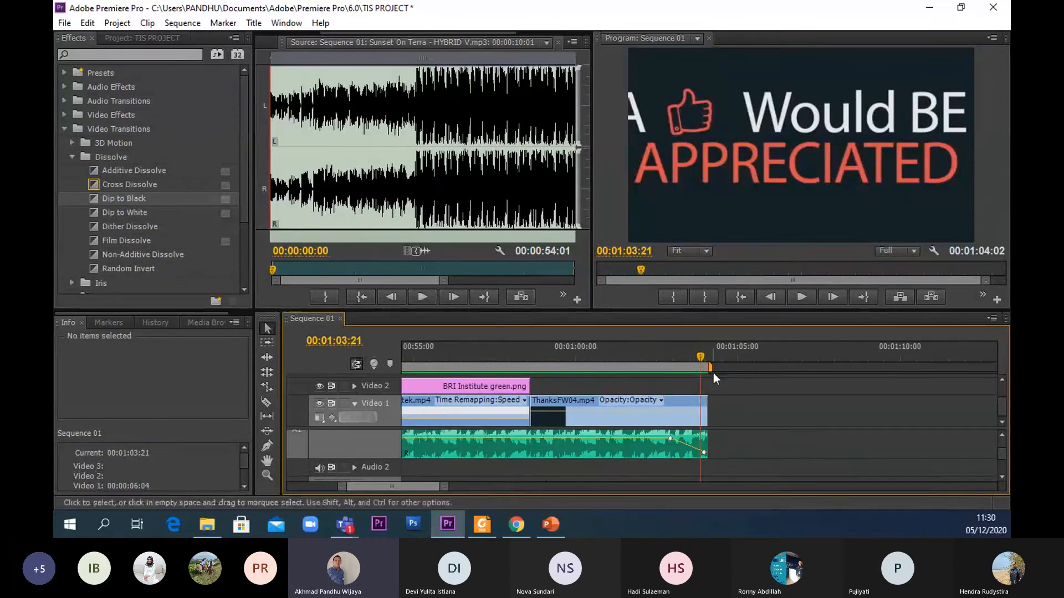
{"action": "left_click_drag", "start_coordinate": [712, 357], "coordinate": [662, 357]}
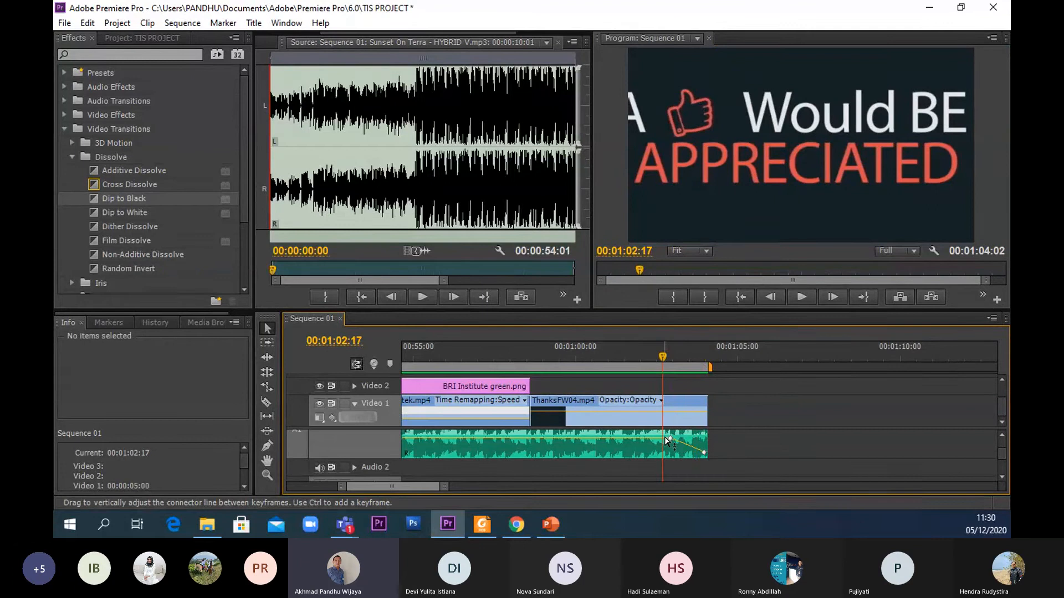
{"action": "left_click", "coordinate": [801, 297]}
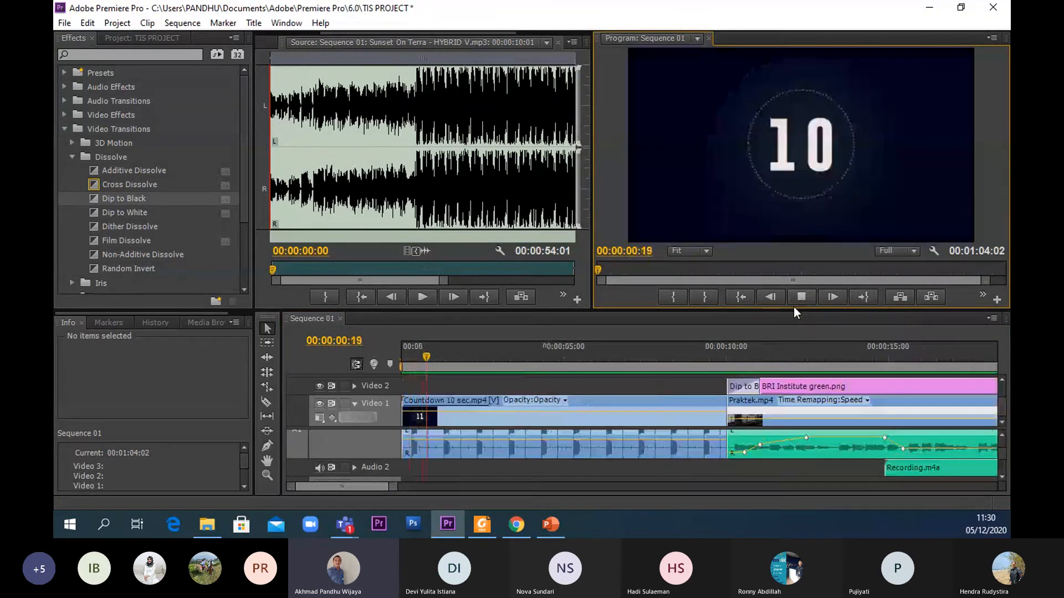
{"action": "left_click", "coordinate": [796, 302]}
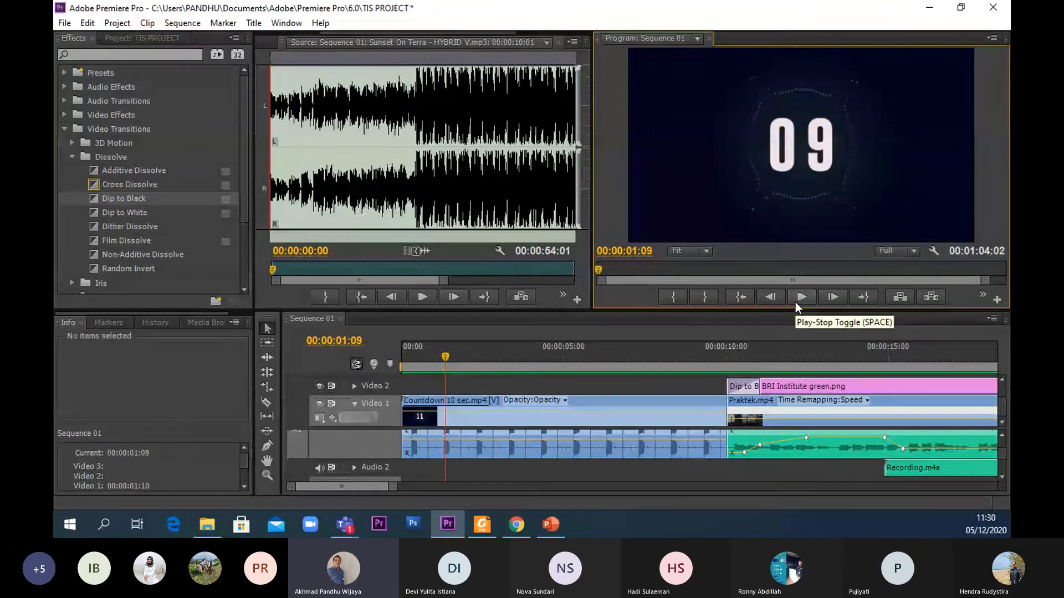
- Split the Countdown 10 sec.mp4 clip with the Razor tool at 00:00:01:19 and 00:00:05:03
{"action": "left_click", "coordinate": [799, 298]}
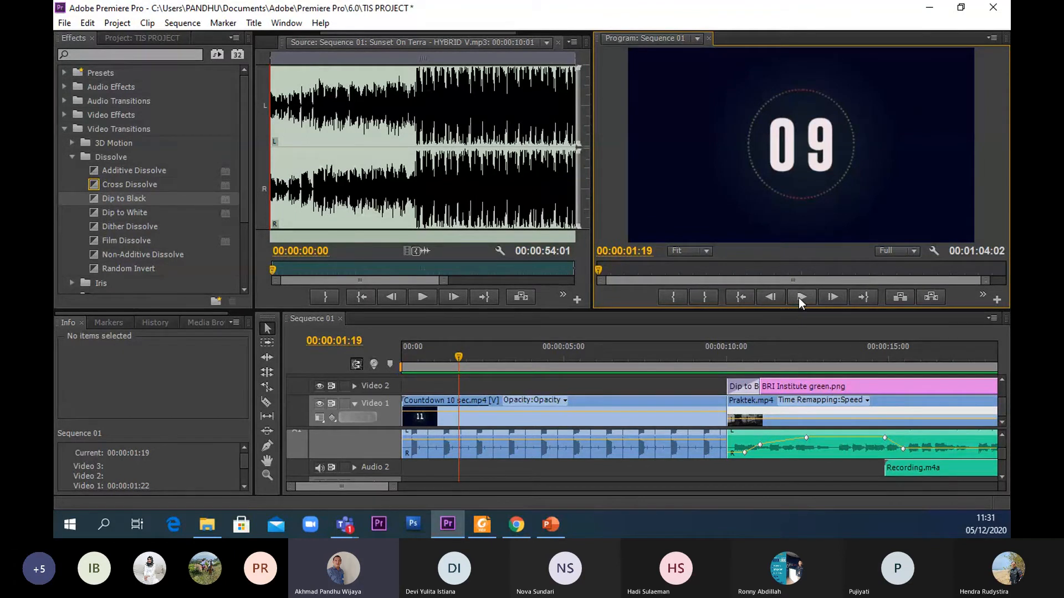
{"action": "left_click", "coordinate": [415, 443]}
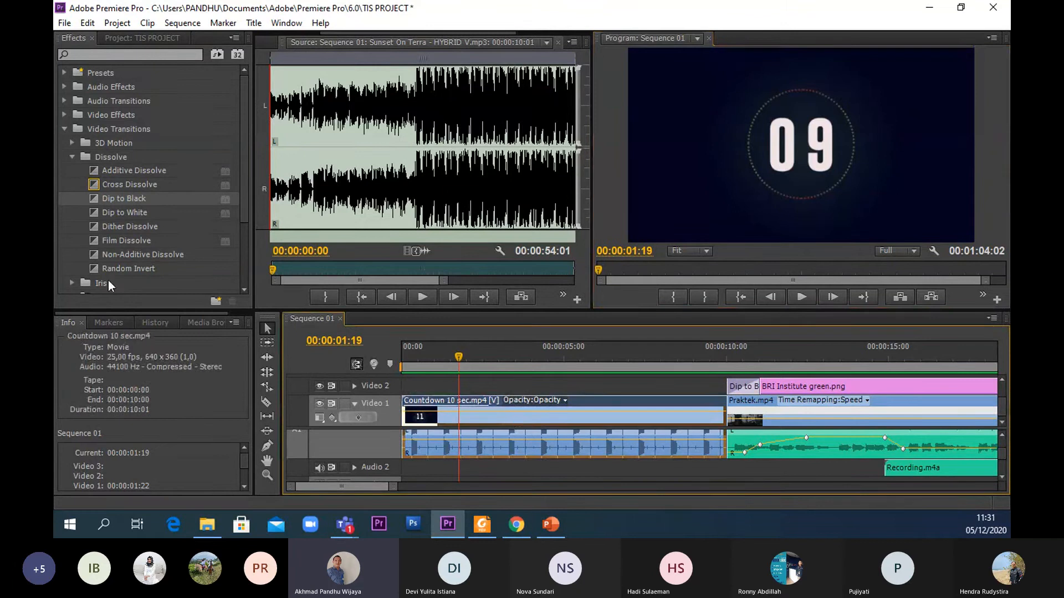
{"action": "left_click", "coordinate": [267, 403]}
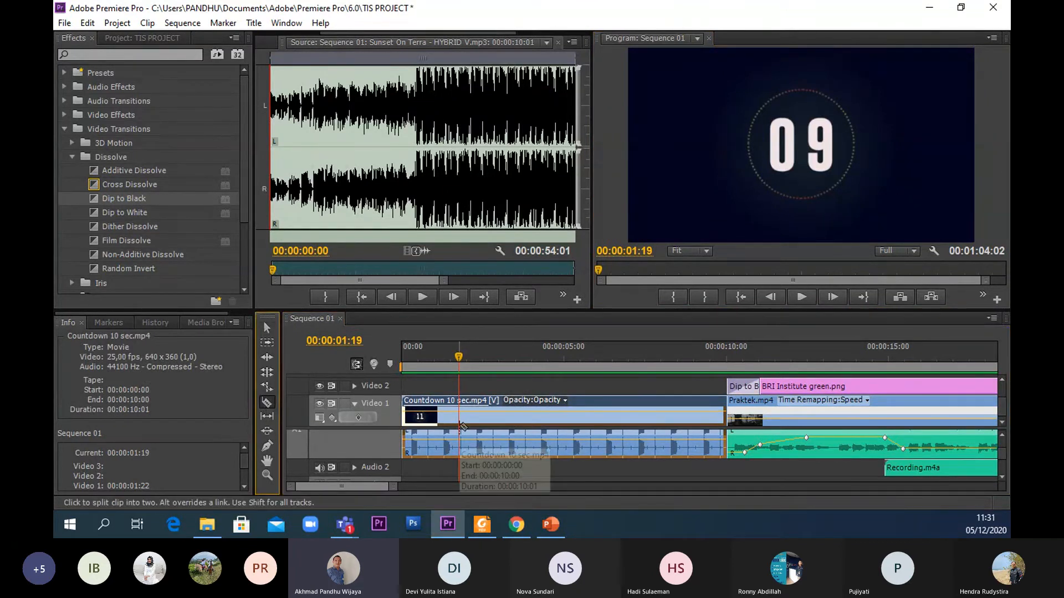
{"action": "left_click", "coordinate": [459, 426]}
{"action": "left_click_drag", "start_coordinate": [490, 364], "coordinate": [567, 360]}
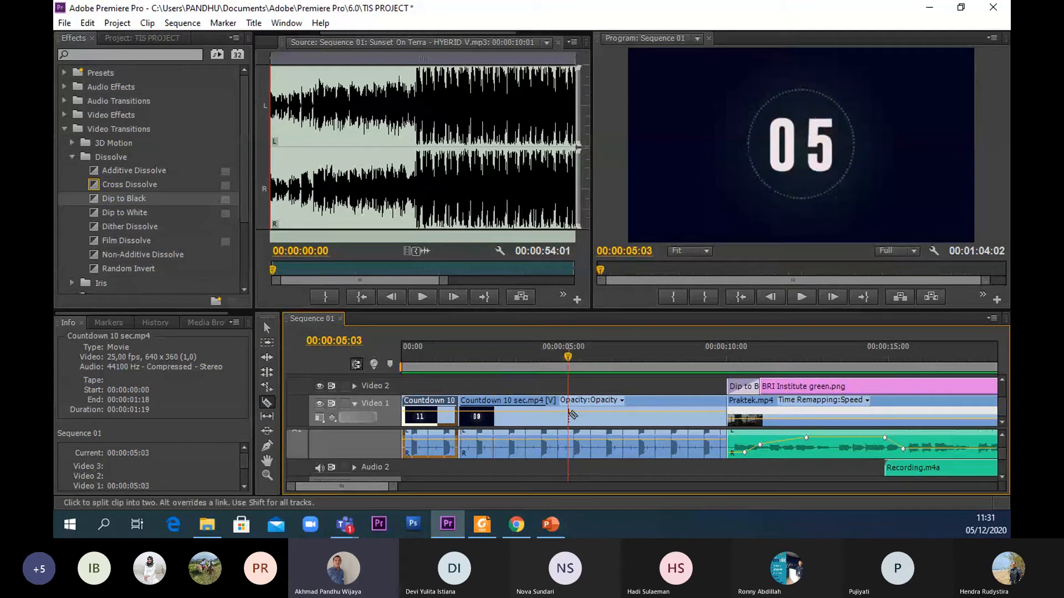
{"action": "left_click", "coordinate": [572, 413]}
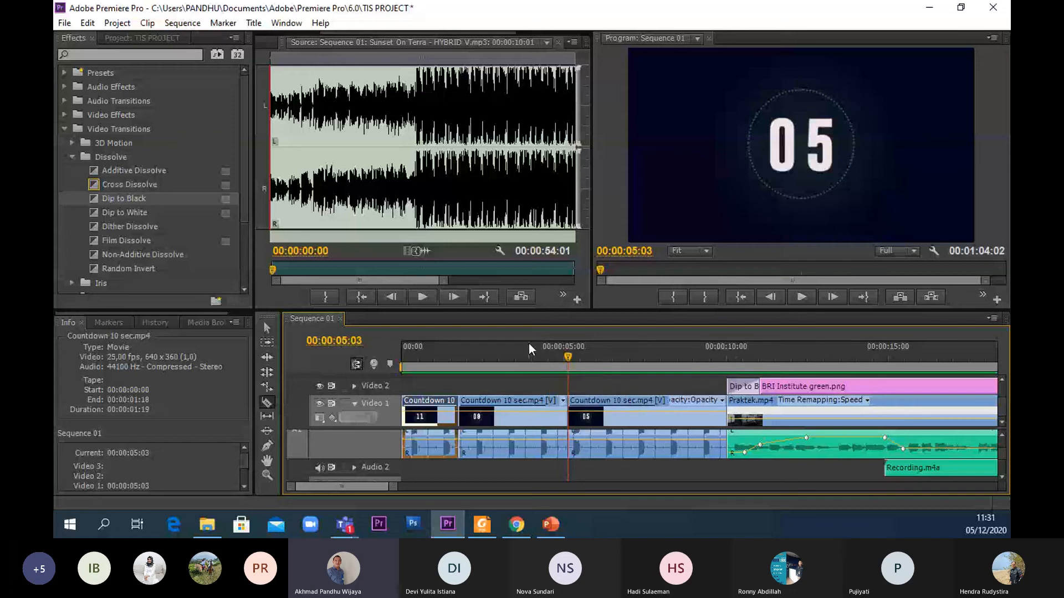
- Lower the audio volume line of the middle countdown segment between the two cuts
{"action": "left_click", "coordinate": [267, 328]}
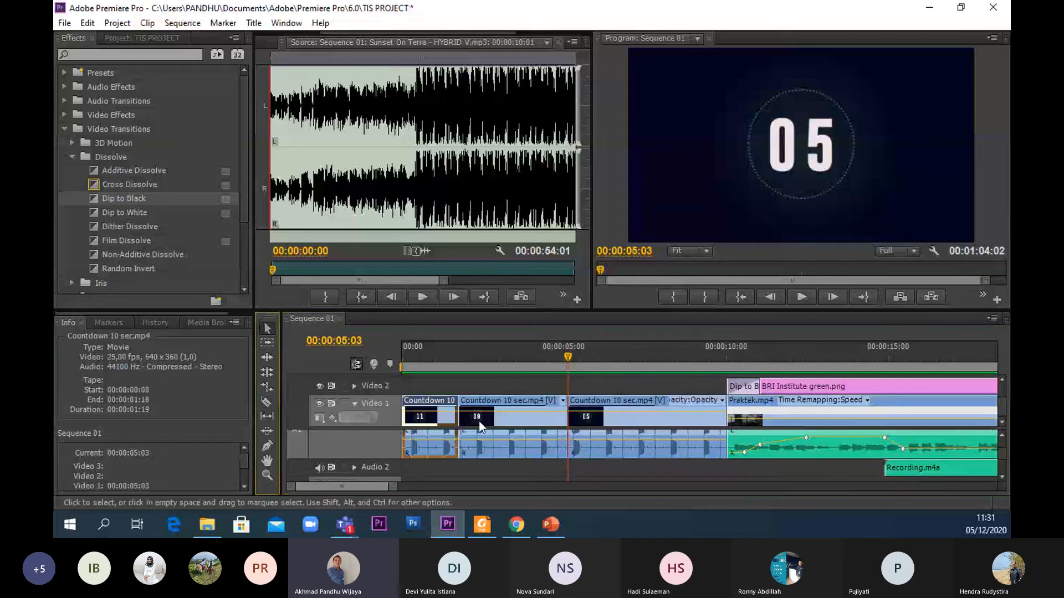
{"action": "left_click", "coordinate": [490, 443]}
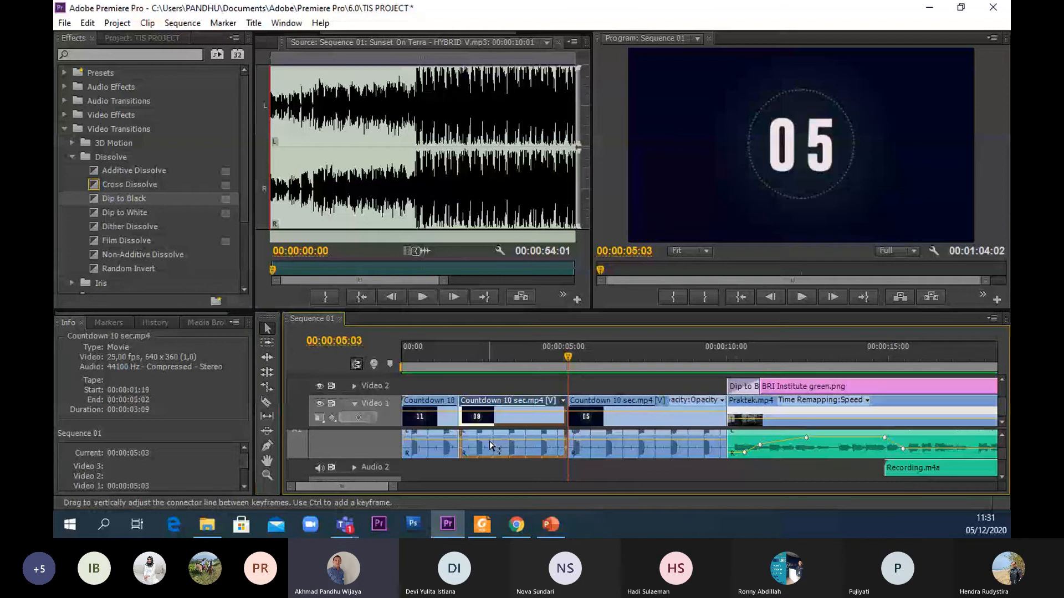
{"action": "left_click_drag", "start_coordinate": [490, 443], "coordinate": [490, 450]}
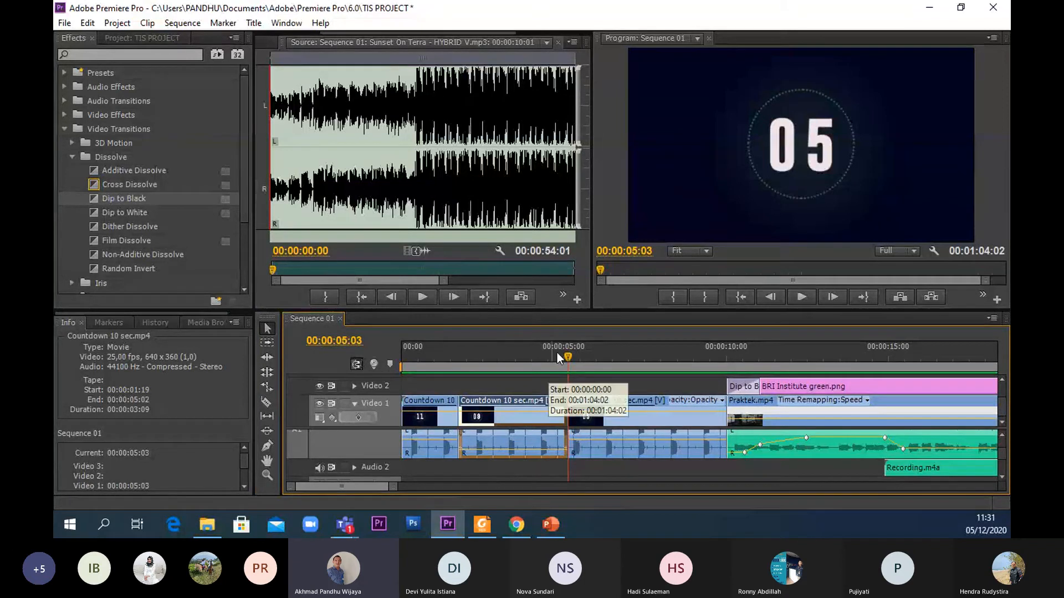
- Play the countdown from about 00:00:01:10 past 00:00:05:03 to hear the quieter middle segment
{"action": "left_click_drag", "start_coordinate": [557, 355], "coordinate": [455, 362]}
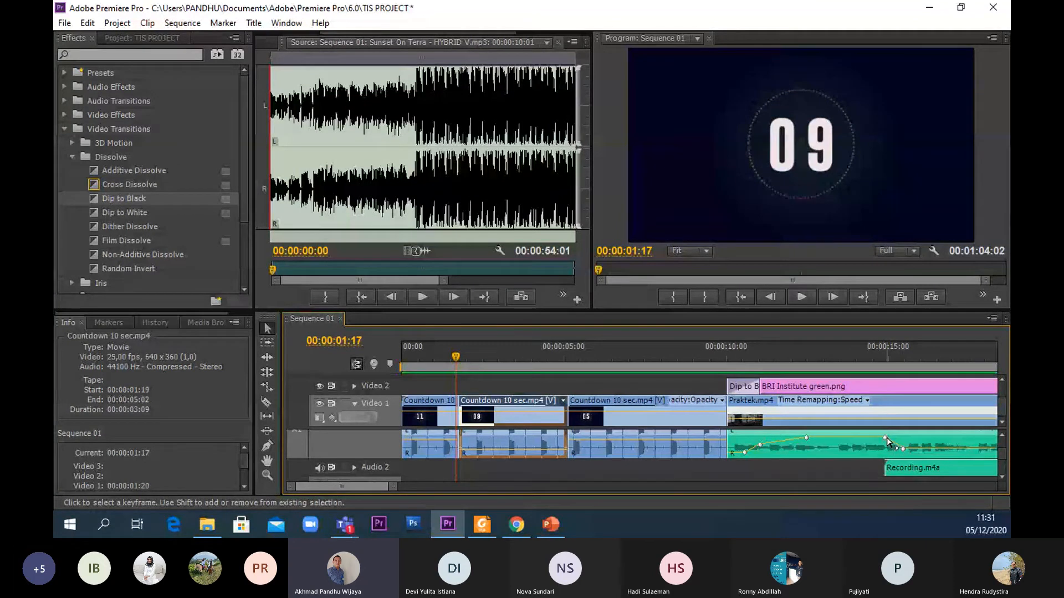
{"action": "mouse_move", "coordinate": [887, 440]}
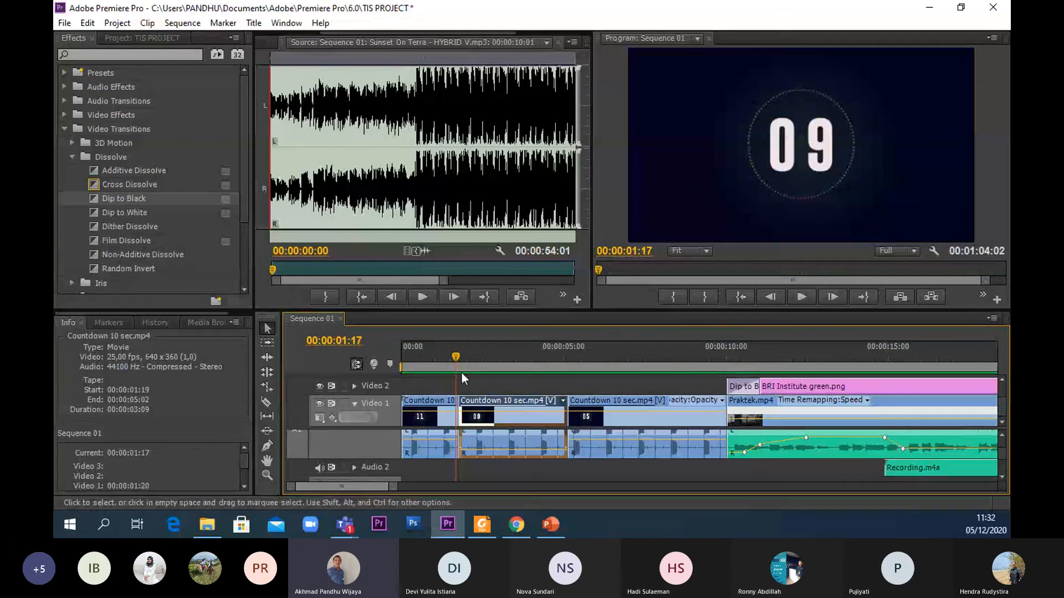
{"action": "left_click_drag", "start_coordinate": [455, 357], "coordinate": [449, 355]}
{"action": "left_click", "coordinate": [422, 297]}
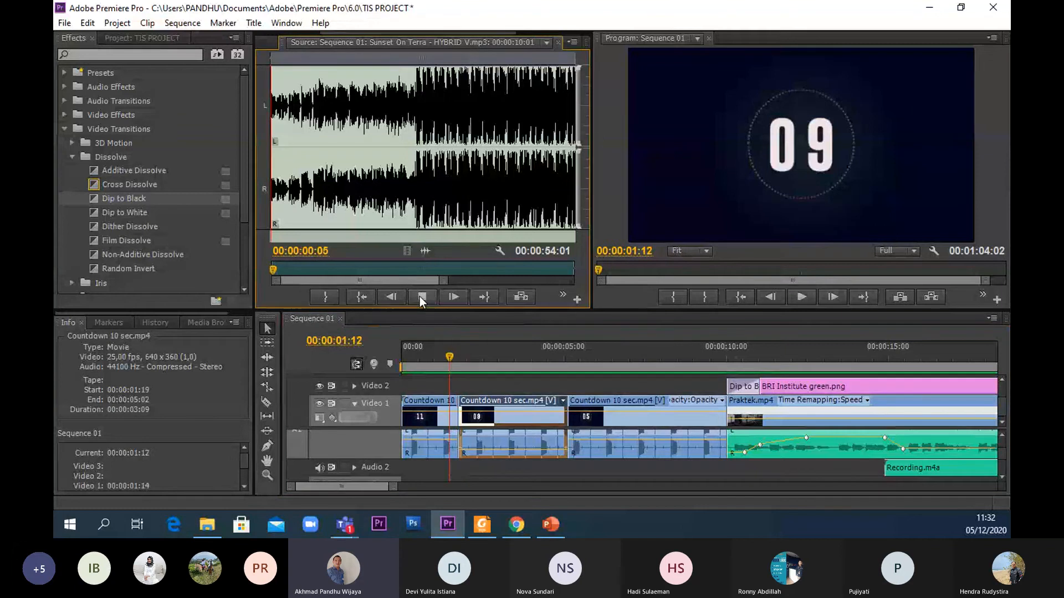
{"action": "left_click", "coordinate": [422, 297]}
{"action": "left_click", "coordinate": [433, 349]}
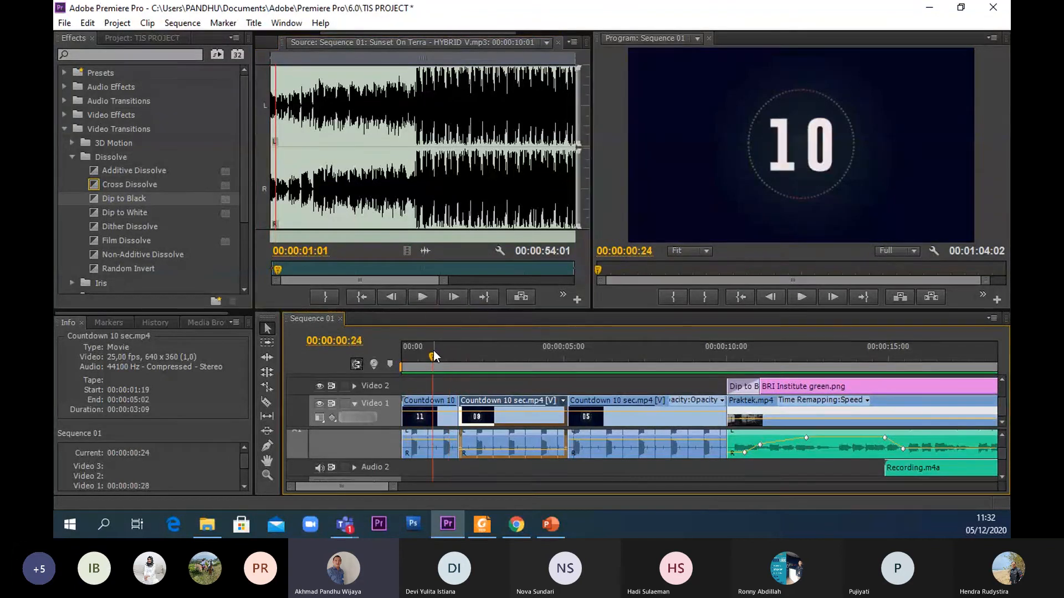
{"action": "left_click_drag", "start_coordinate": [434, 350], "coordinate": [446, 353]}
{"action": "left_click", "coordinate": [422, 294]}
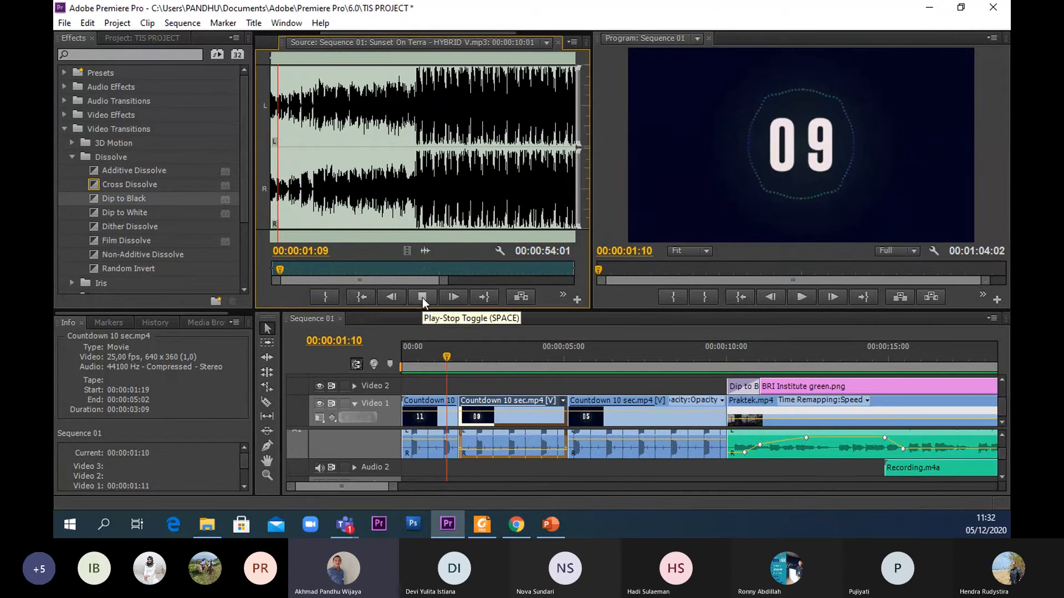
{"action": "left_click", "coordinate": [422, 297]}
{"action": "left_click", "coordinate": [800, 296]}
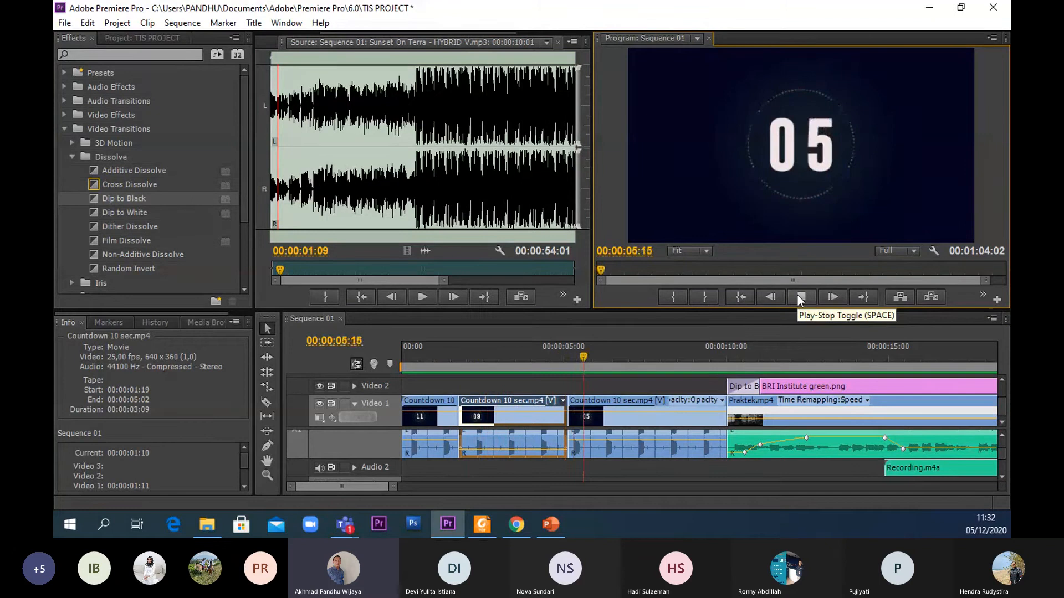
{"action": "left_click", "coordinate": [797, 296]}
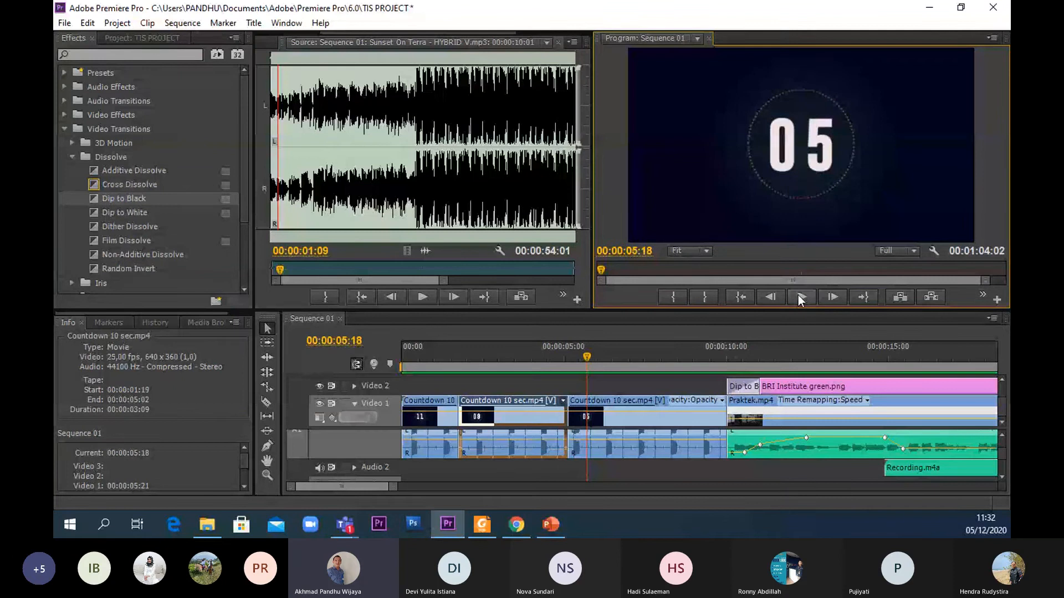
- Undo the volume reduction and both cuts in the countdown clip, and select the Recording.m4a clip on Audio 2
{"action": "key", "text": "ctrl+z"}
{"action": "key", "text": "ctrl+z"}
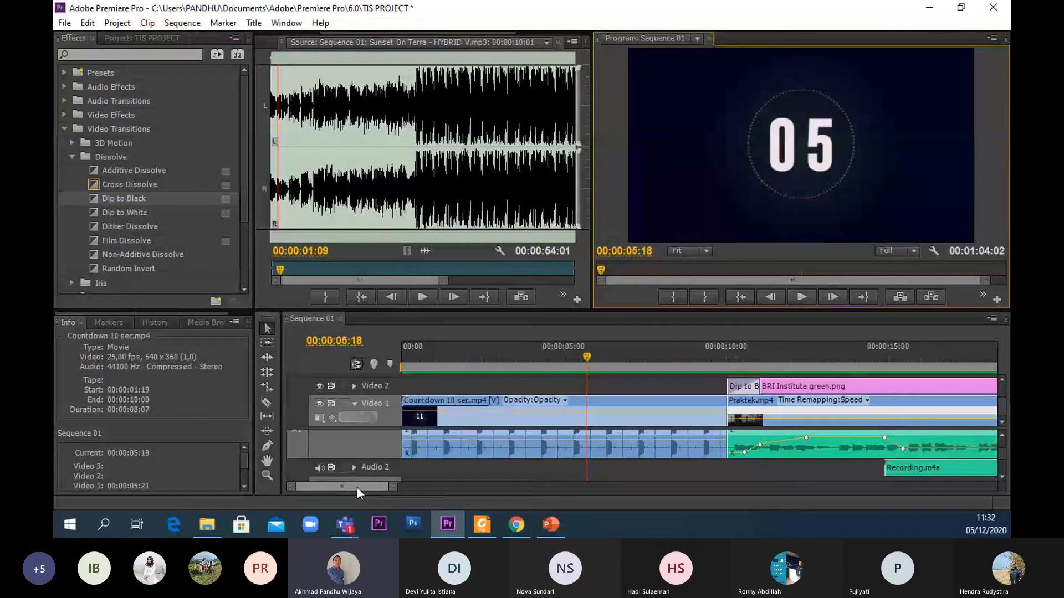
{"action": "left_click_drag", "start_coordinate": [356, 487], "coordinate": [367, 487]}
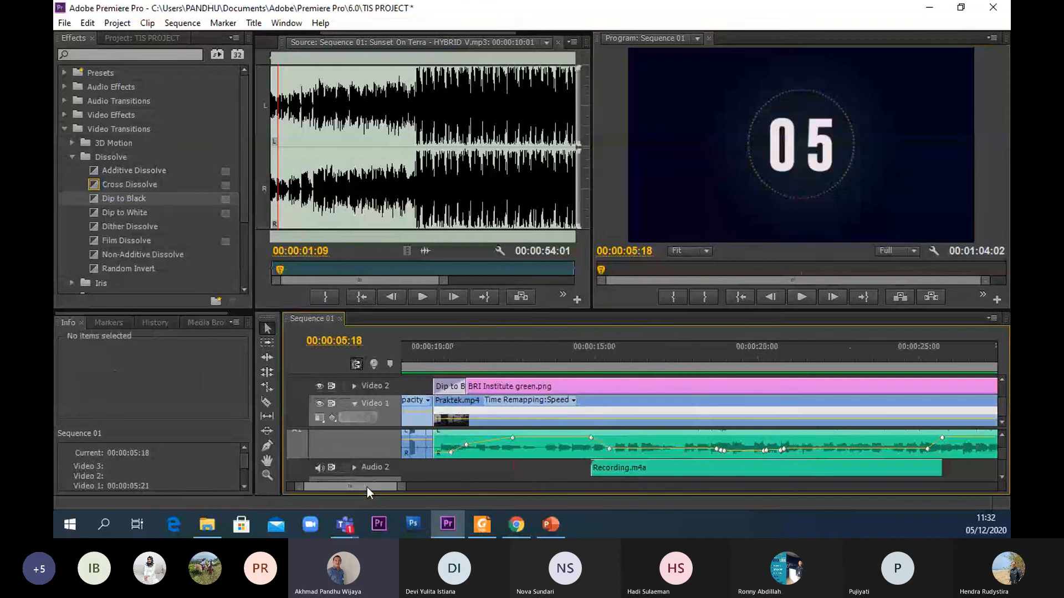
{"action": "left_click", "coordinate": [696, 471]}
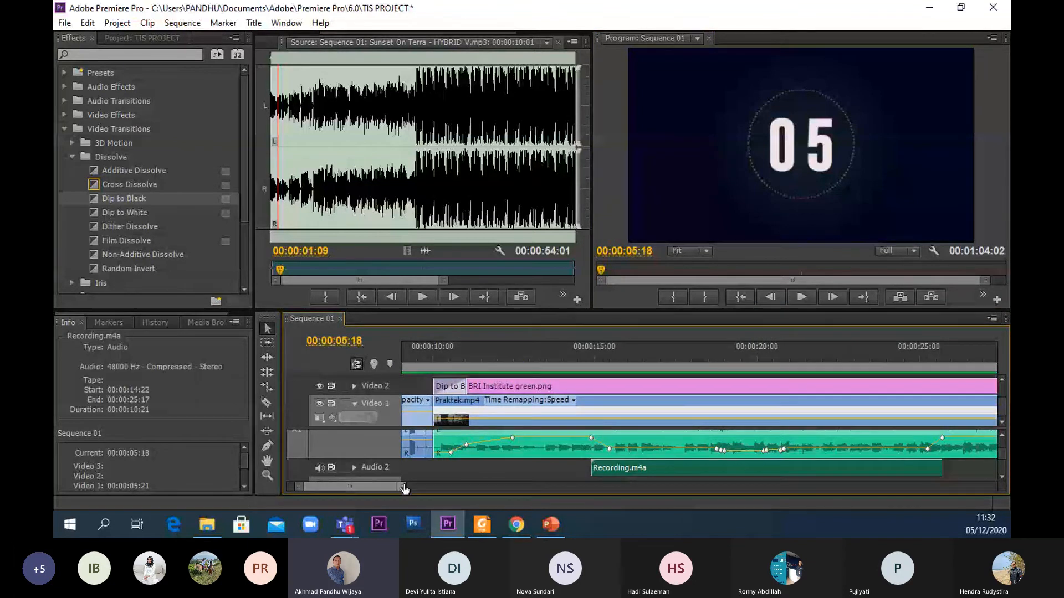
{"action": "left_click_drag", "start_coordinate": [403, 488], "coordinate": [524, 487]}
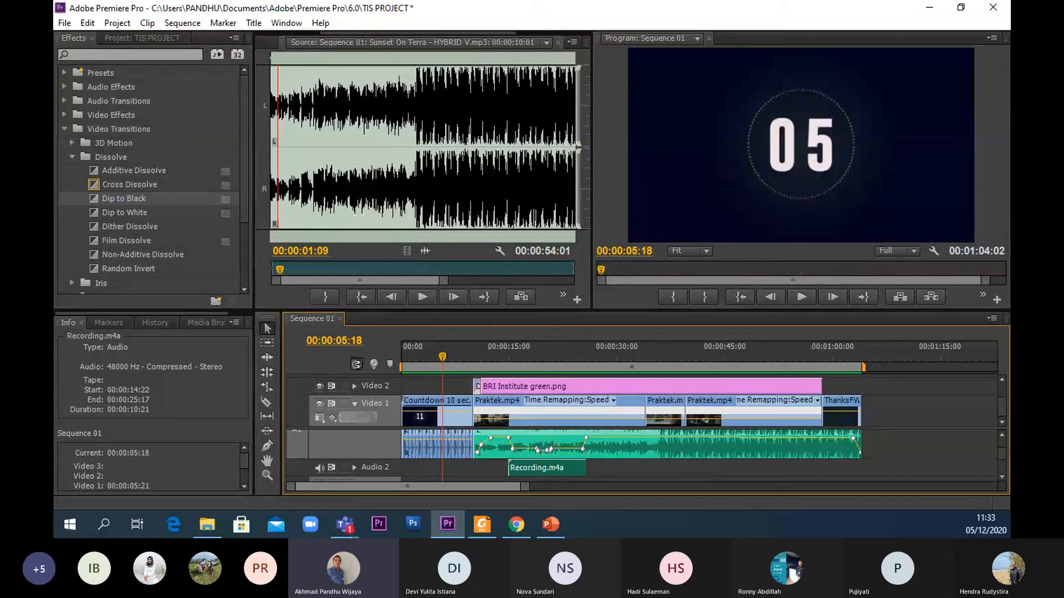
- Switch to the Microsoft Teams meeting, maximize its window and look through the participants list
{"action": "left_click", "coordinate": [207, 525]}
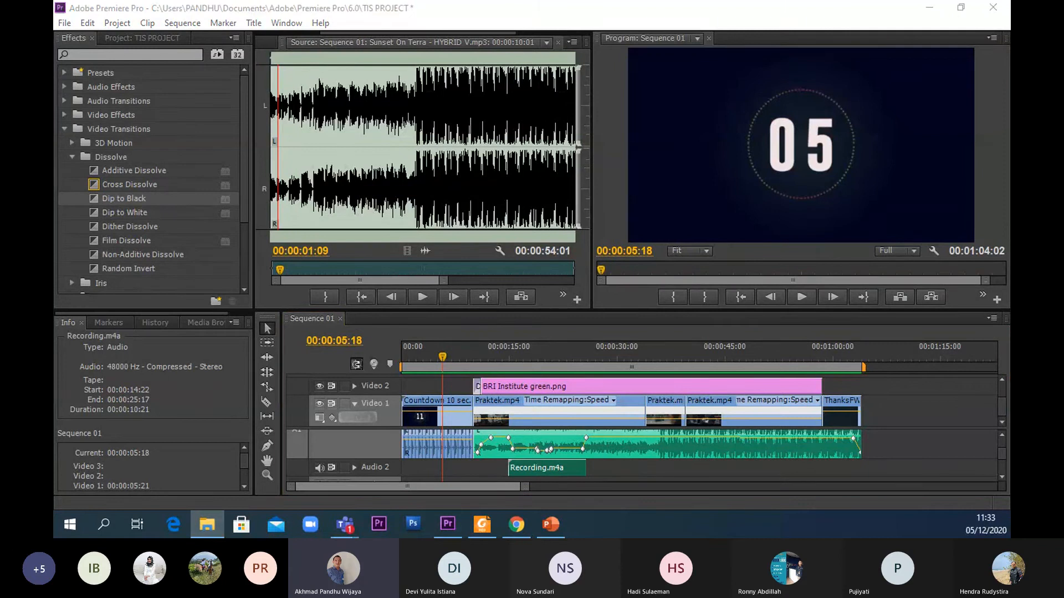
{"action": "key", "text": "alt+Tab"}
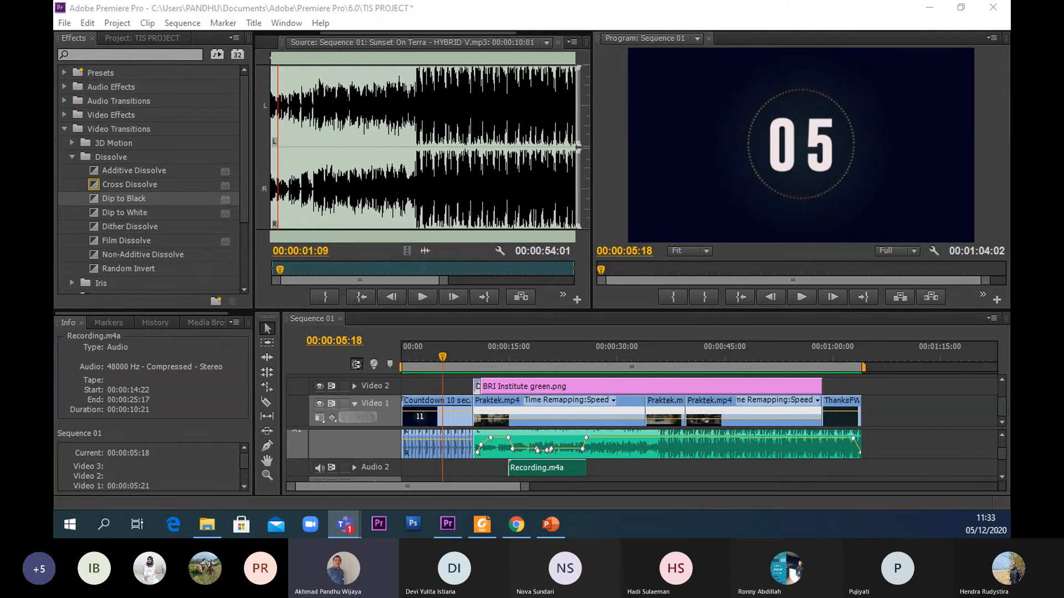
{"action": "left_click", "coordinate": [345, 524]}
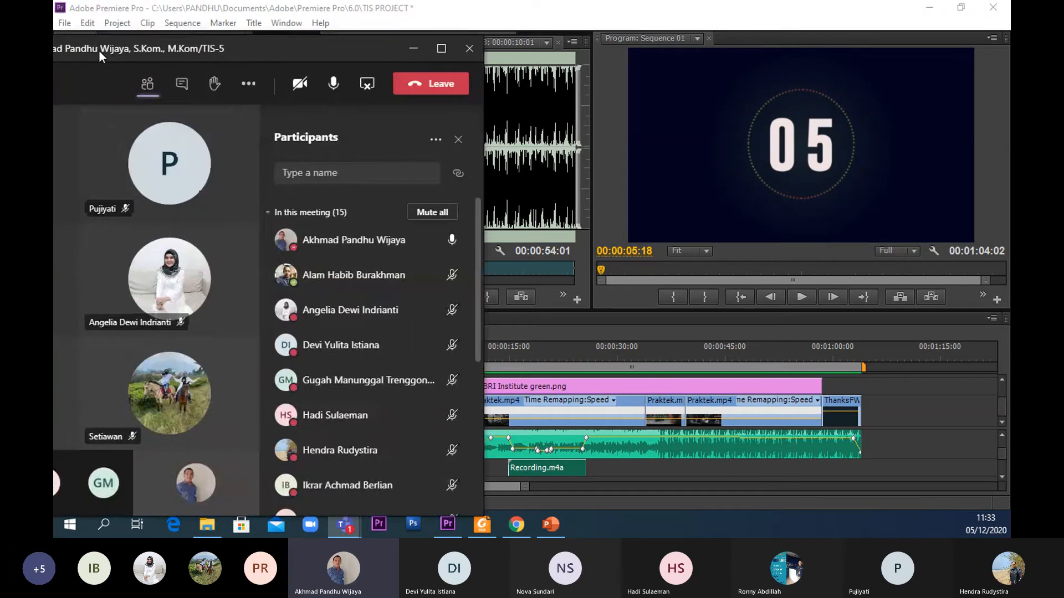
{"action": "left_click_drag", "start_coordinate": [99, 49], "coordinate": [584, 32]}
{"action": "left_click", "coordinate": [859, 24]}
{"action": "scroll", "coordinate": [809, 309], "scroll_direction": "down", "scroll_amount": 3}
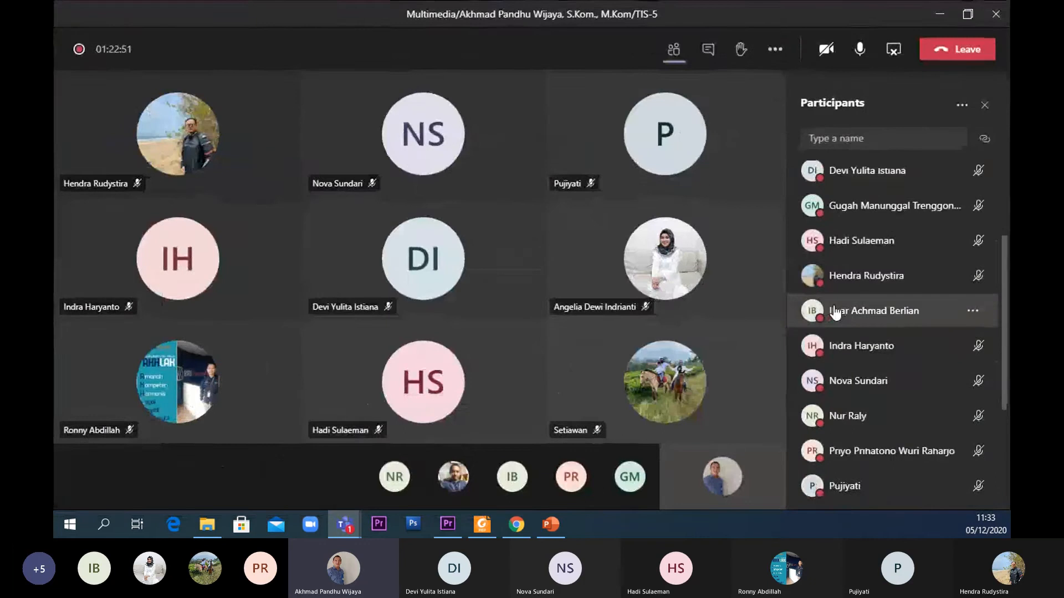
{"action": "scroll", "coordinate": [836, 312], "scroll_direction": "up", "scroll_amount": 2}
{"action": "scroll", "coordinate": [836, 312], "scroll_direction": "up", "scroll_amount": 2}
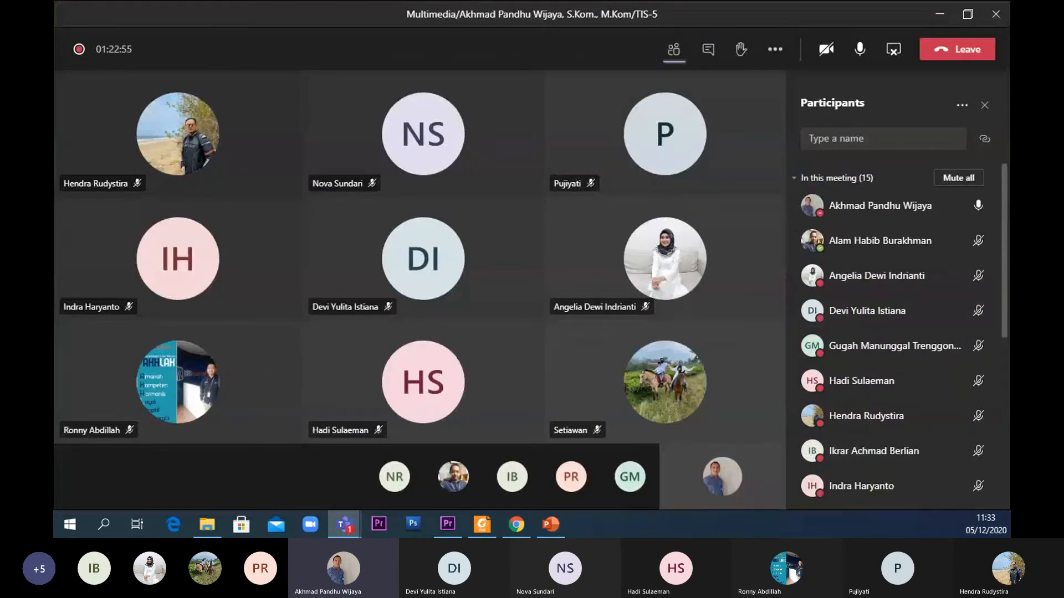
- Mute the meeting microphone, glance at the meeting chat and return to the participants list
{"action": "key", "text": "alt+Tab"}
{"action": "left_click", "coordinate": [860, 49]}
{"action": "key", "text": "alt+Tab"}
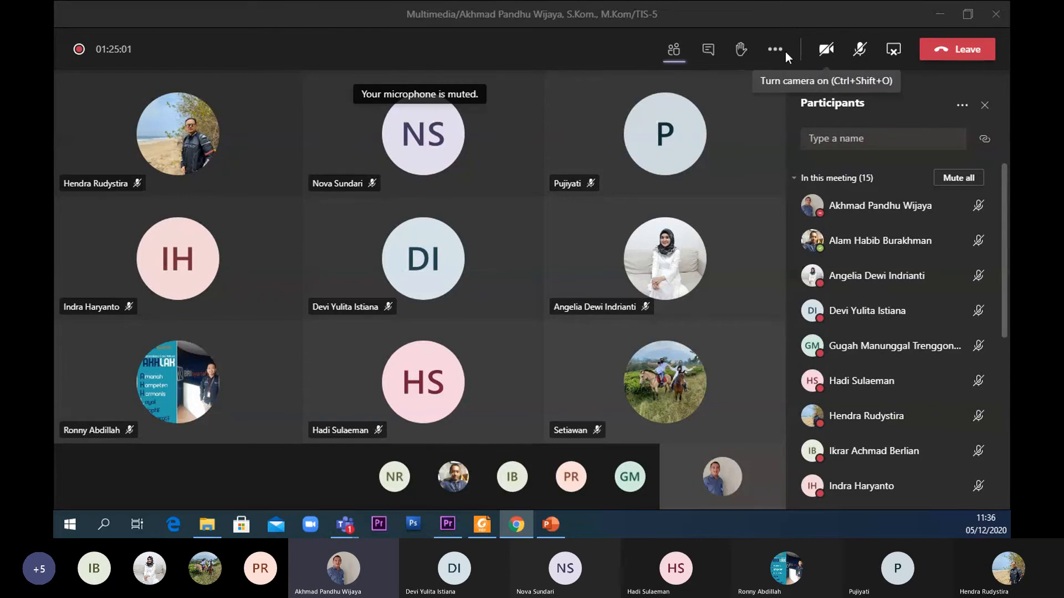
{"action": "left_click", "coordinate": [714, 55]}
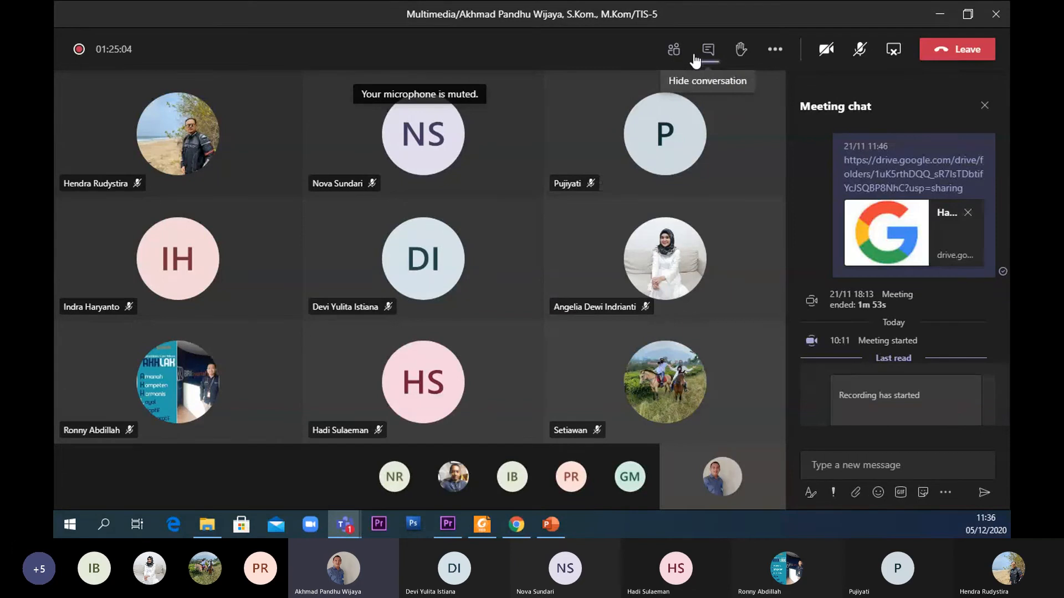
{"action": "left_click", "coordinate": [674, 49]}
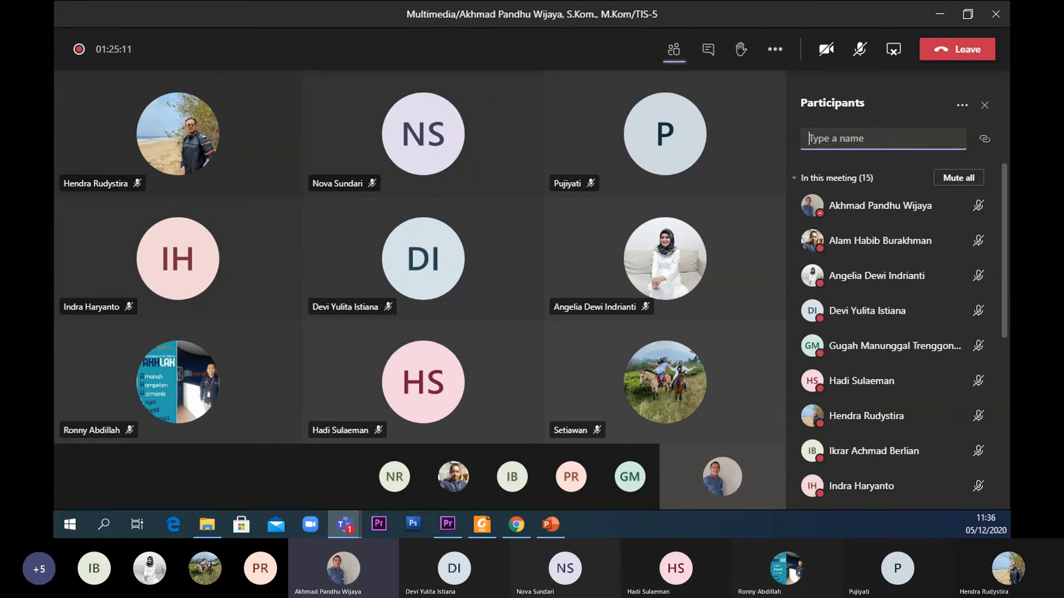
- Look through the participants list down to the Others invited section and unmute the meeting microphone
{"action": "key", "text": "alt+Tab"}
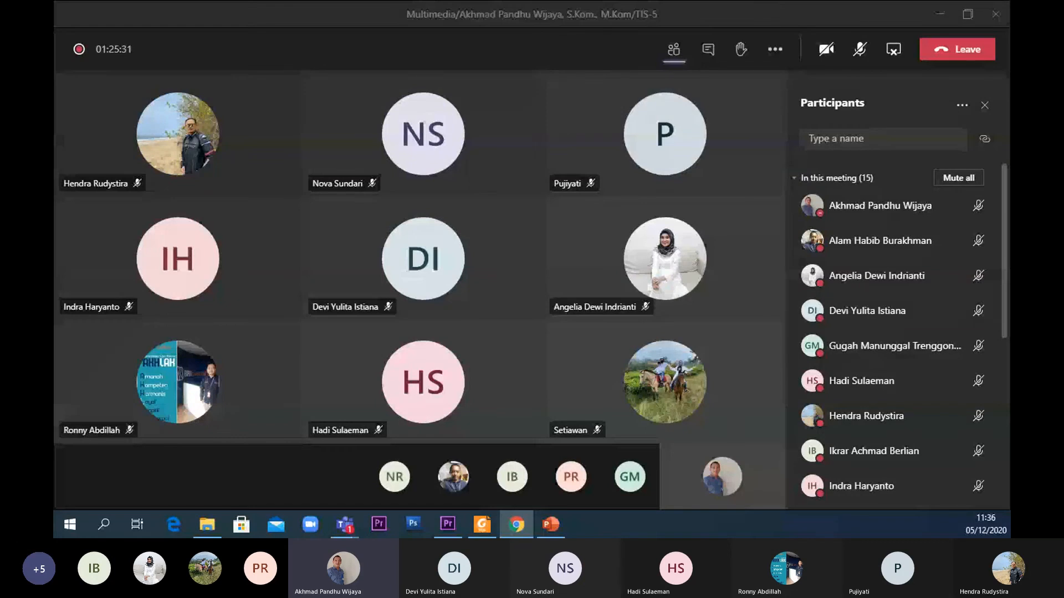
{"action": "scroll", "coordinate": [928, 407], "scroll_direction": "down", "scroll_amount": 3}
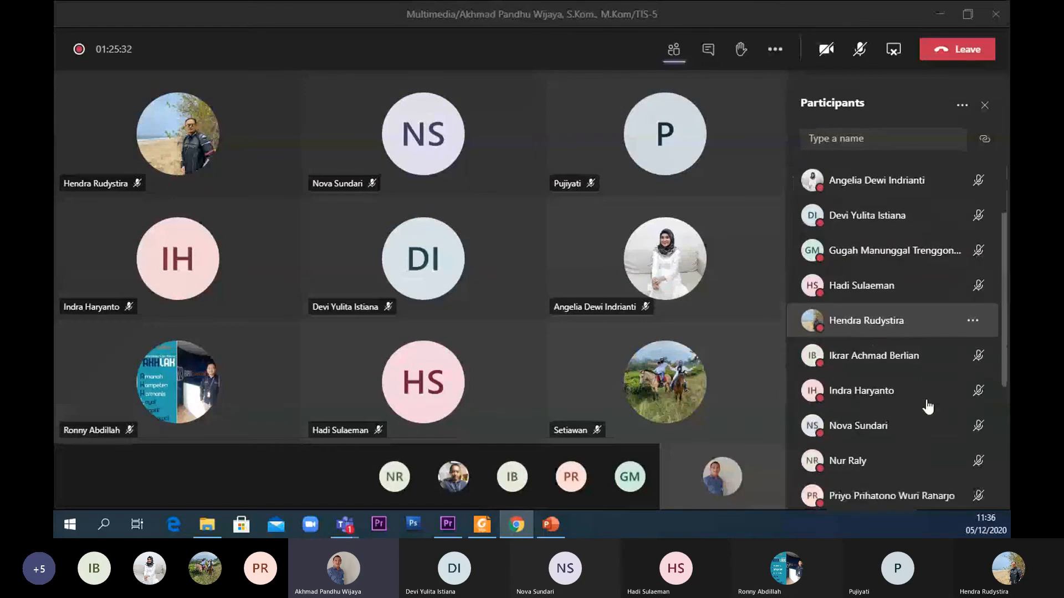
{"action": "scroll", "coordinate": [928, 407], "scroll_direction": "down", "scroll_amount": 6}
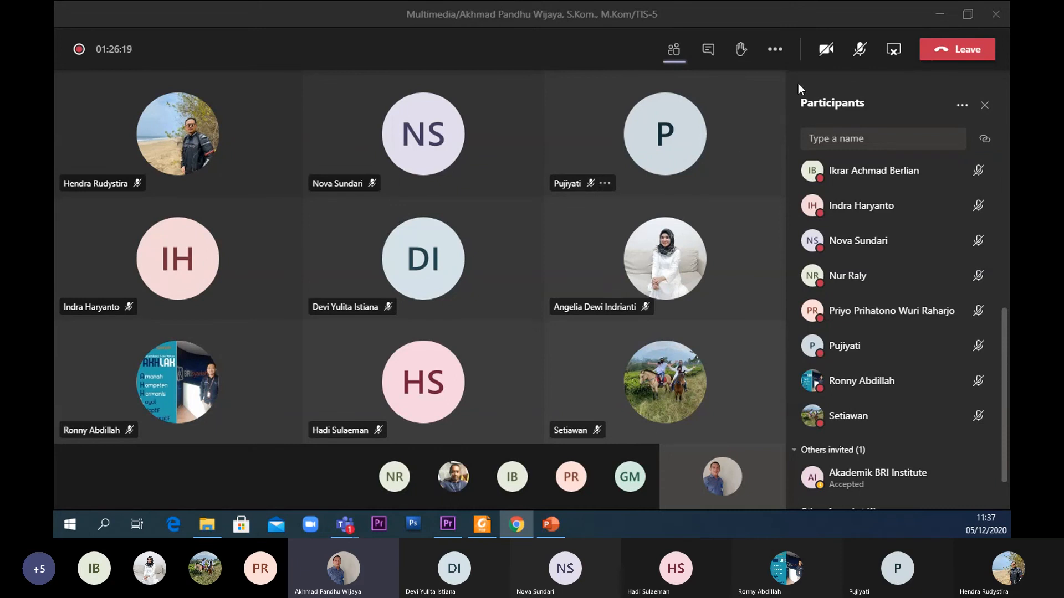
{"action": "left_click", "coordinate": [857, 56]}
{"action": "left_click", "coordinate": [857, 55]}
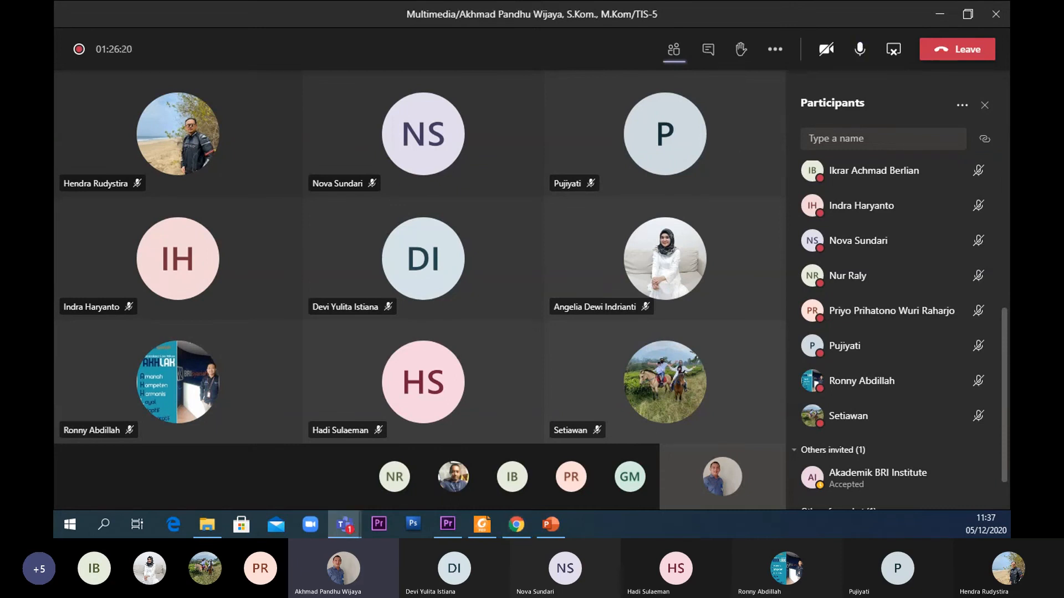
- Bring the browser window with the Presensi Kelas page onto the meeting screen, maximize it and show the attendance table's start
{"action": "left_click_drag", "start_coordinate": [53, 32], "coordinate": [449, 35]}
{"action": "left_click", "coordinate": [247, 31]}
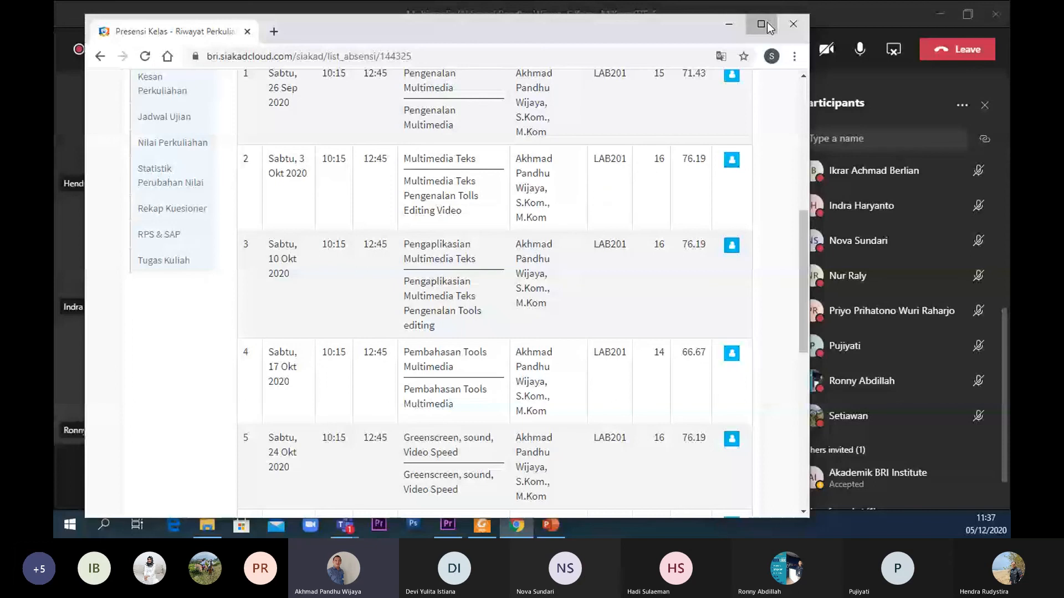
{"action": "left_click", "coordinate": [761, 24]}
{"action": "scroll", "coordinate": [192, 205], "scroll_direction": "up", "scroll_amount": 1}
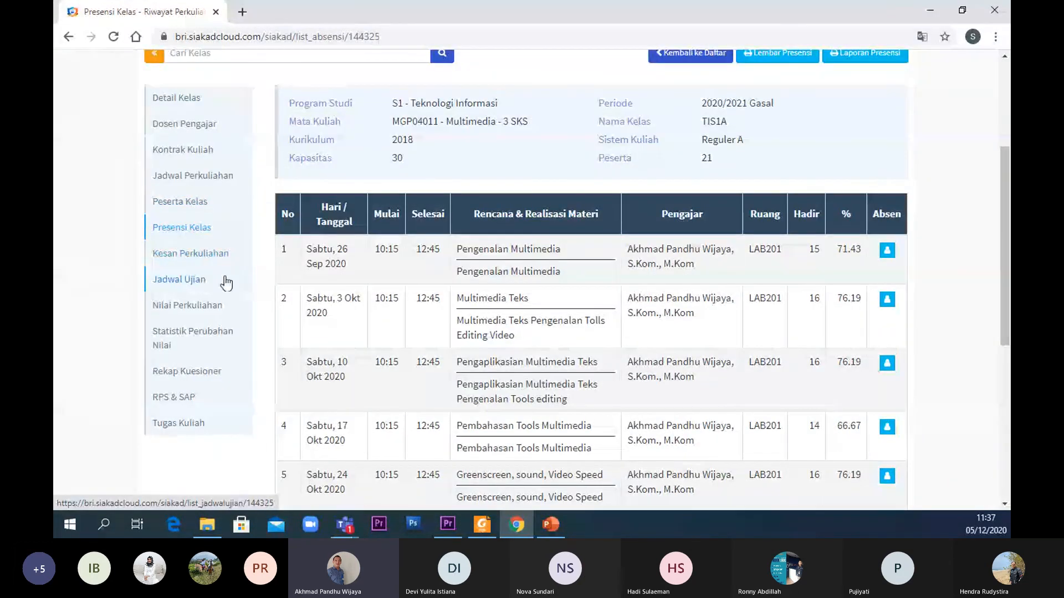
- Open the Nilai Perkuliahan page of the Multimedia class and review the students' UTS and attendance scores down to the last row
{"action": "left_click", "coordinate": [187, 305]}
{"action": "scroll", "coordinate": [525, 294], "scroll_direction": "down", "scroll_amount": 5}
{"action": "scroll", "coordinate": [554, 280], "scroll_direction": "down", "scroll_amount": 4}
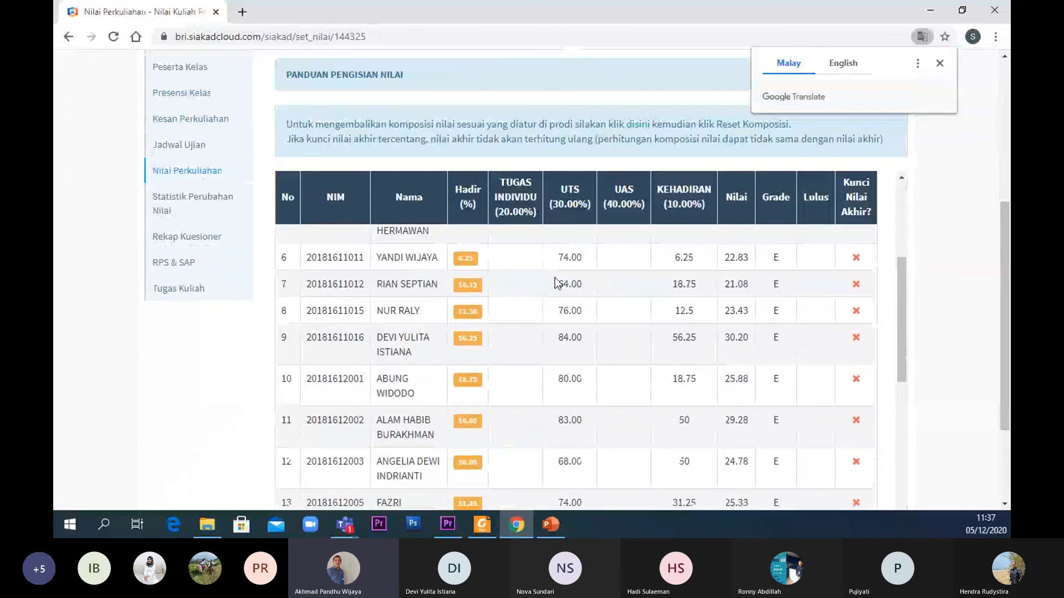
{"action": "scroll", "coordinate": [556, 283], "scroll_direction": "down", "scroll_amount": 6}
{"action": "scroll", "coordinate": [556, 282], "scroll_direction": "down", "scroll_amount": 3}
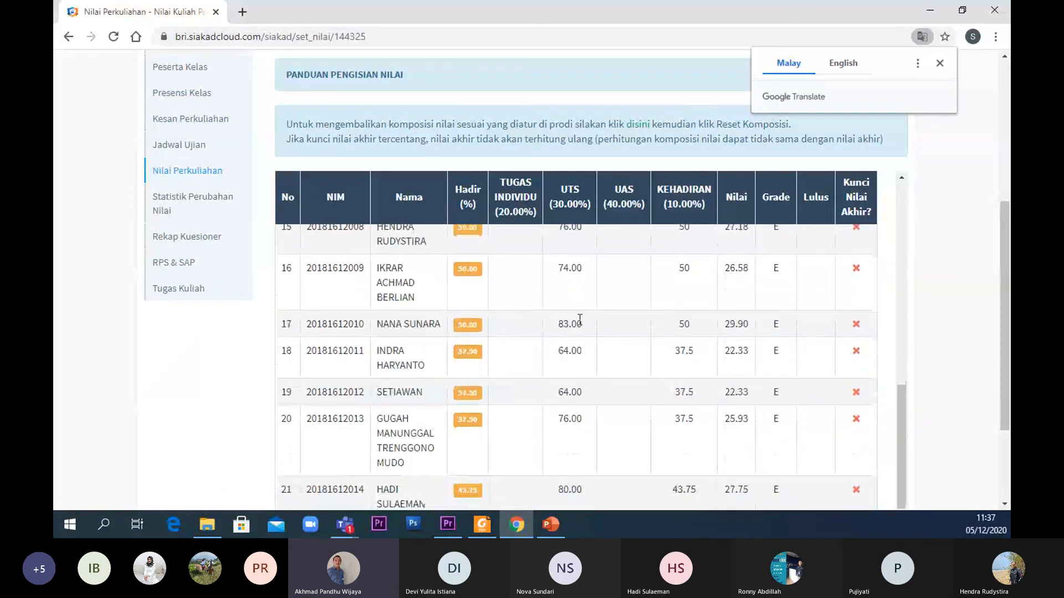
{"action": "scroll", "coordinate": [589, 341], "scroll_direction": "up", "scroll_amount": 6}
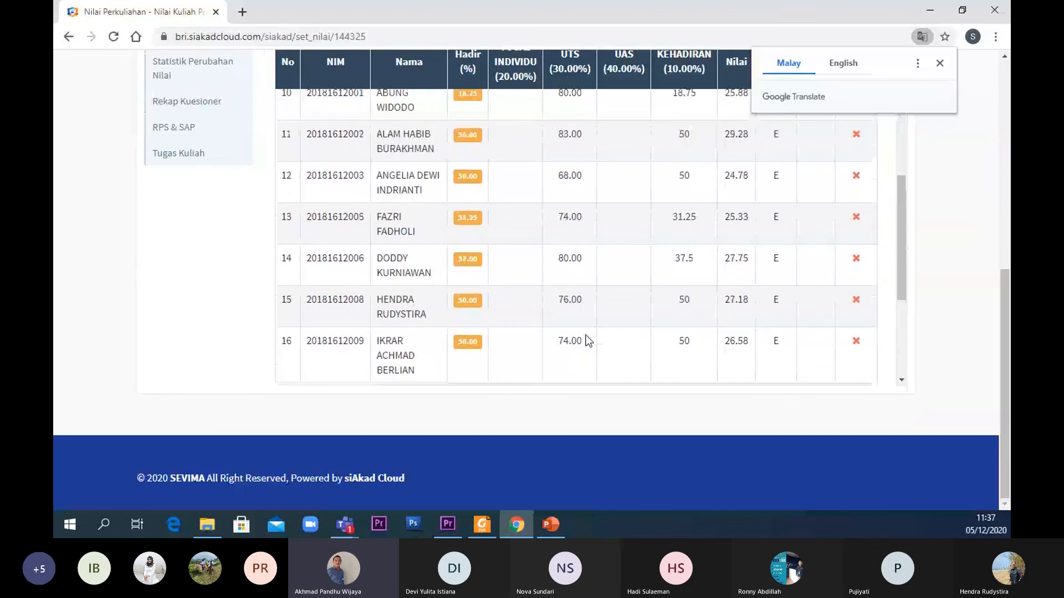
{"action": "scroll", "coordinate": [589, 340], "scroll_direction": "up", "scroll_amount": 4}
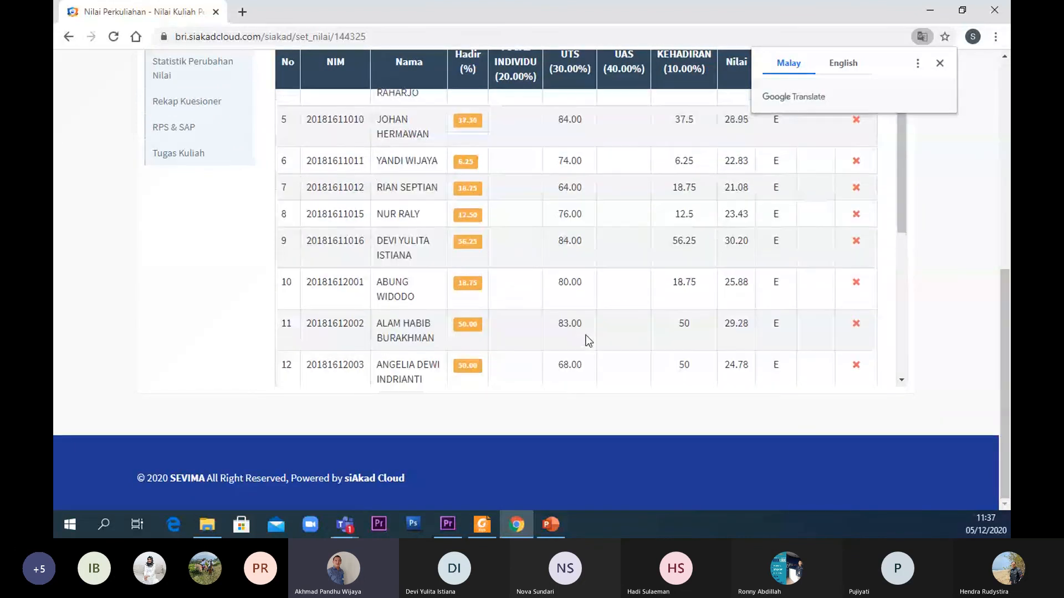
{"action": "scroll", "coordinate": [588, 335], "scroll_direction": "down", "scroll_amount": 5}
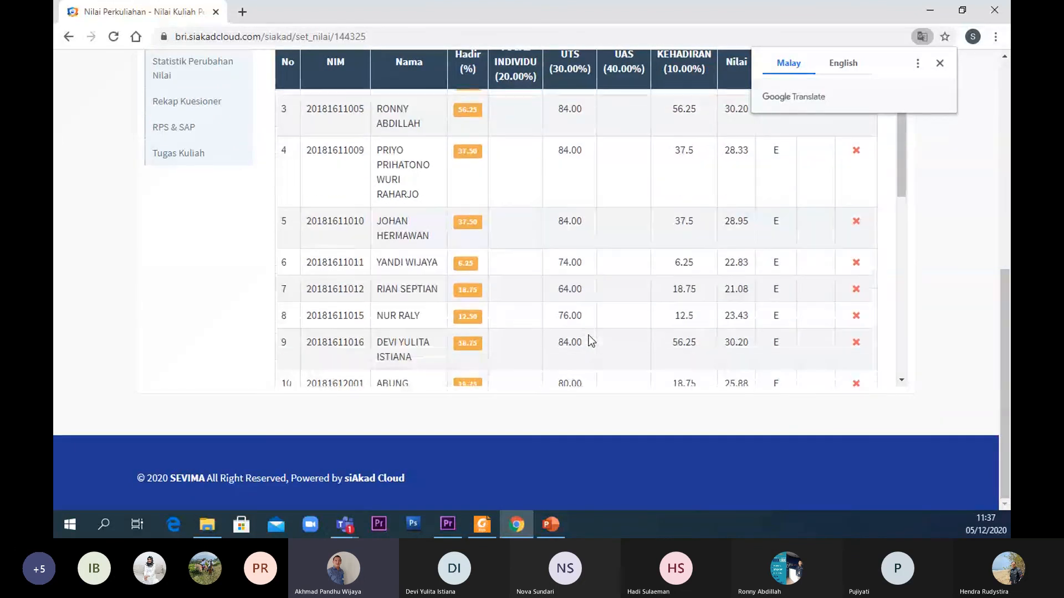
{"action": "scroll", "coordinate": [589, 335], "scroll_direction": "down", "scroll_amount": 3}
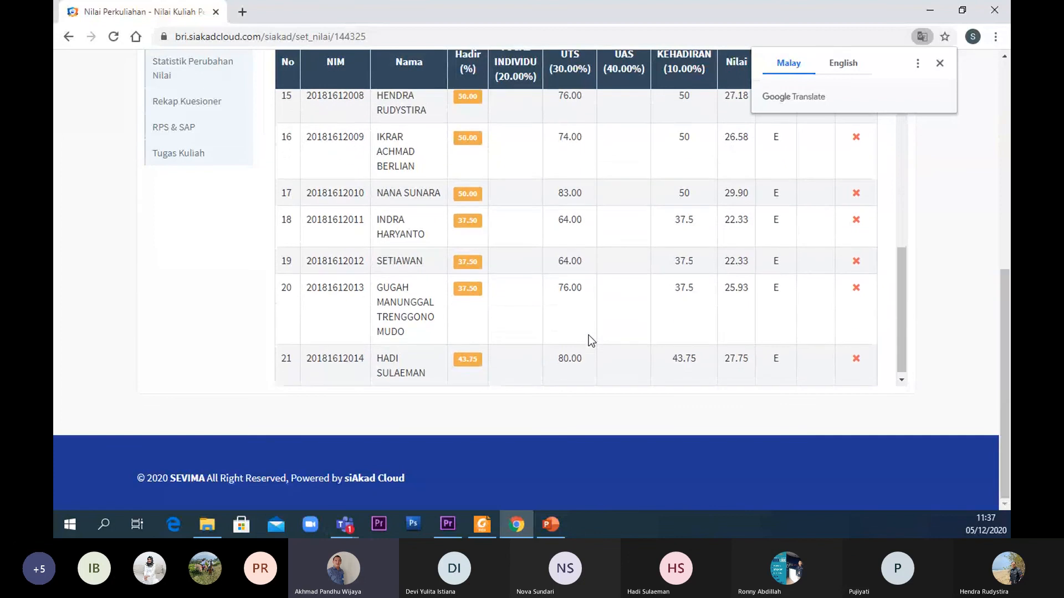
- Dismiss the translation popup, move the browser window off this screen and bring up the SOAL UTS Project Multimedia PDF
{"action": "left_click", "coordinate": [295, 15]}
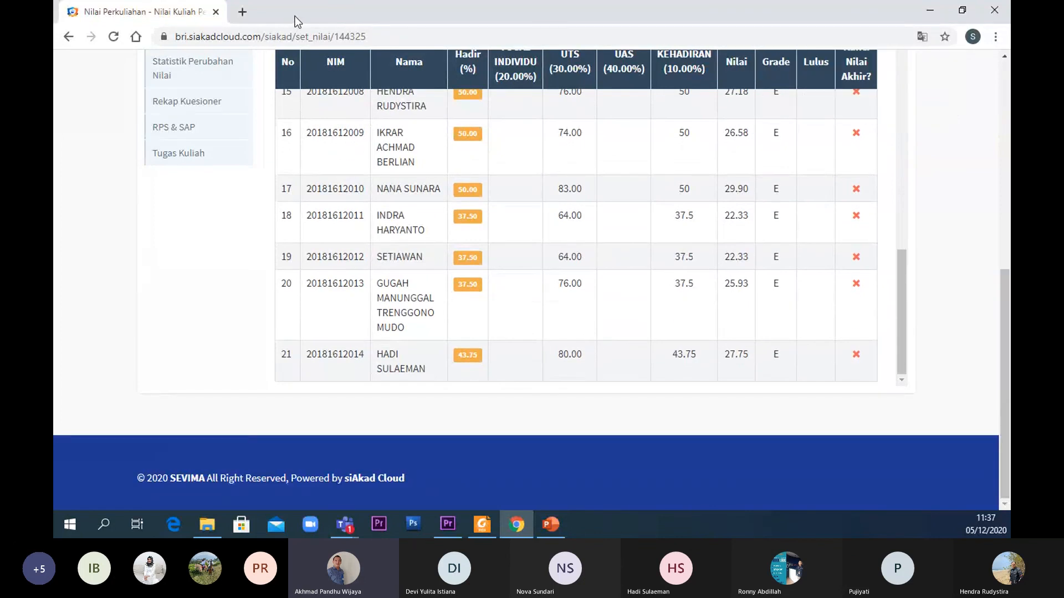
{"action": "left_click_drag", "start_coordinate": [294, 15], "coordinate": [54, 61]}
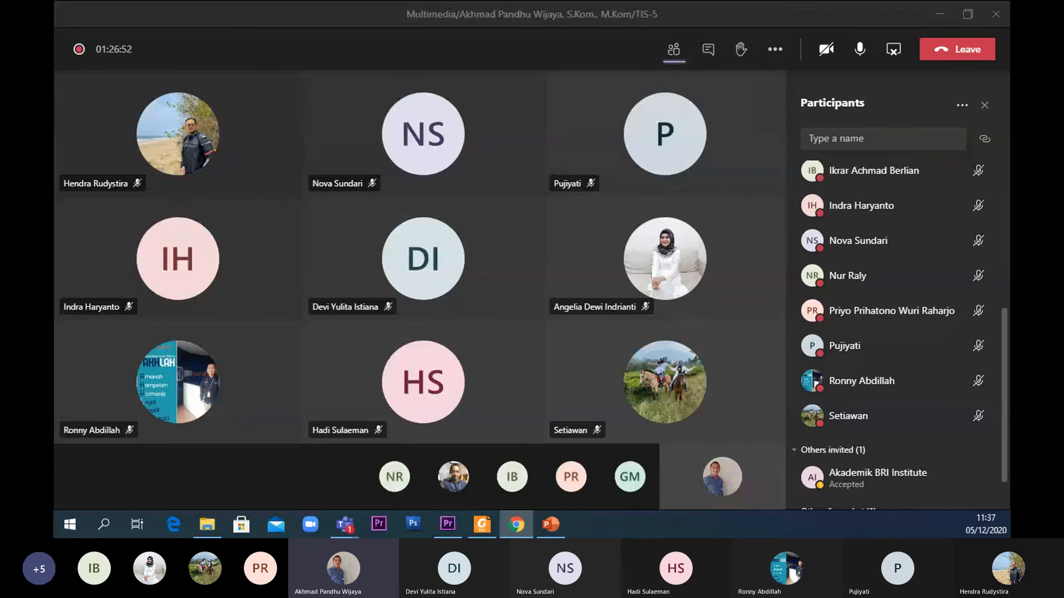
{"action": "left_click", "coordinate": [482, 525]}
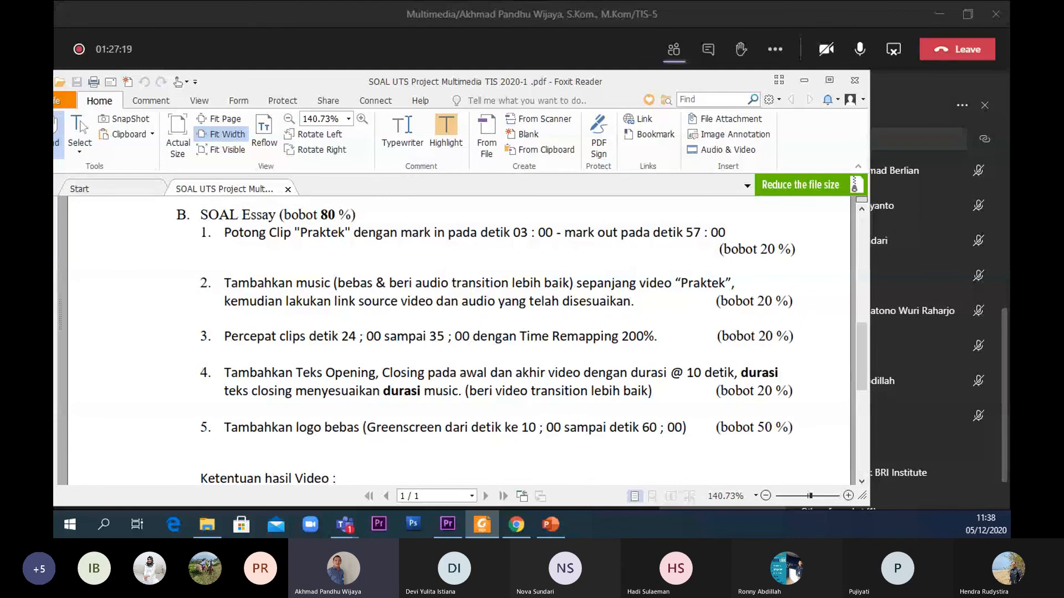
- Bring the Nilai Perkuliahan browser window back onto this screen and review the UTS scores from the first to the last student
{"action": "left_click_drag", "start_coordinate": [53, 18], "coordinate": [470, 3]}
{"action": "scroll", "coordinate": [554, 277], "scroll_direction": "up", "scroll_amount": 10}
{"action": "scroll", "coordinate": [563, 328], "scroll_direction": "down", "scroll_amount": 3}
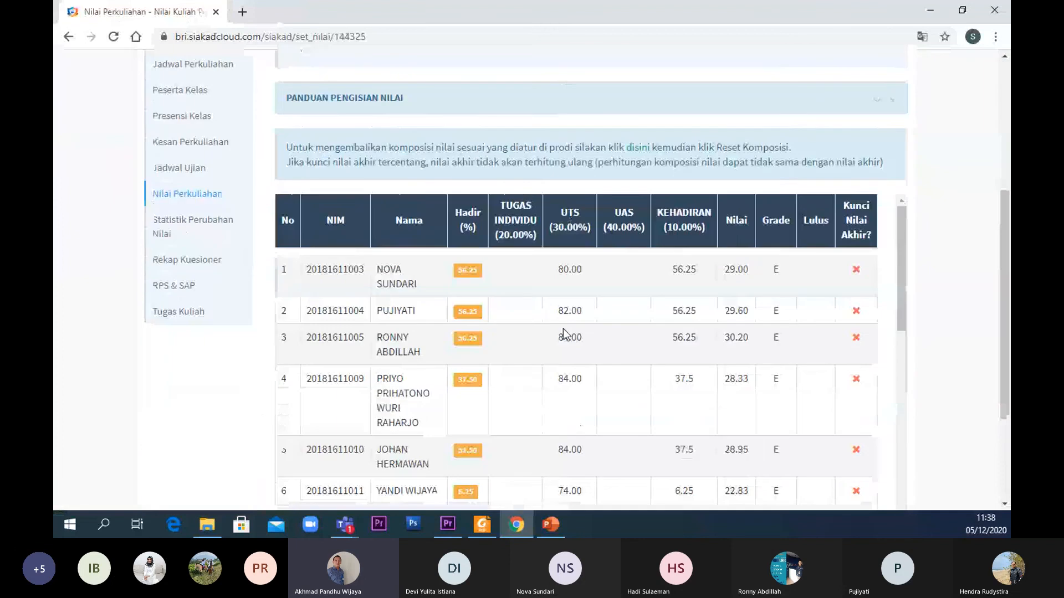
{"action": "scroll", "coordinate": [563, 328], "scroll_direction": "down", "scroll_amount": 10}
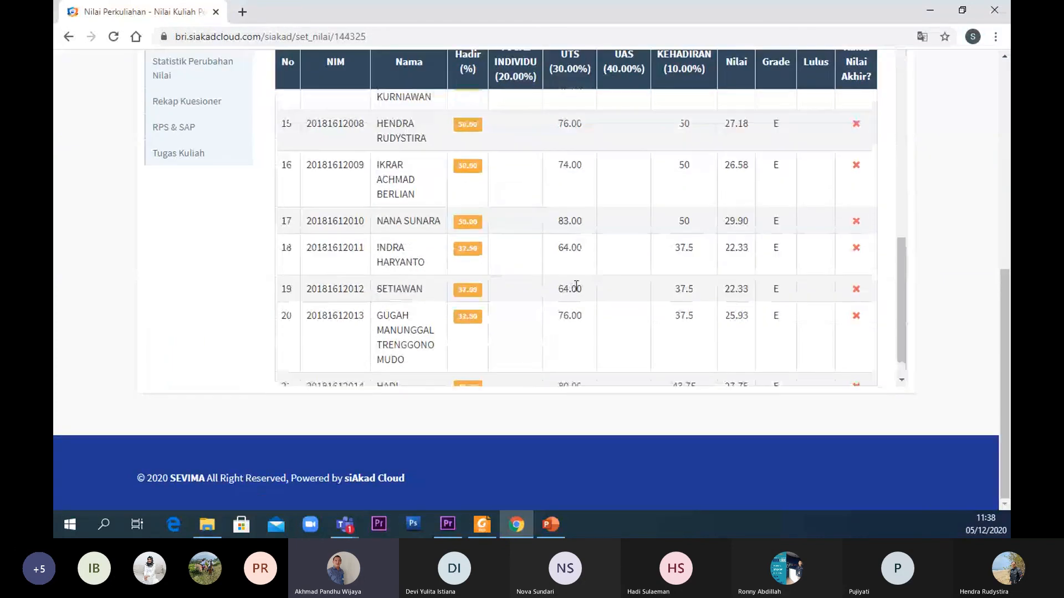
{"action": "scroll", "coordinate": [576, 285], "scroll_direction": "up", "scroll_amount": 10}
{"action": "scroll", "coordinate": [576, 286], "scroll_direction": "down", "scroll_amount": 8}
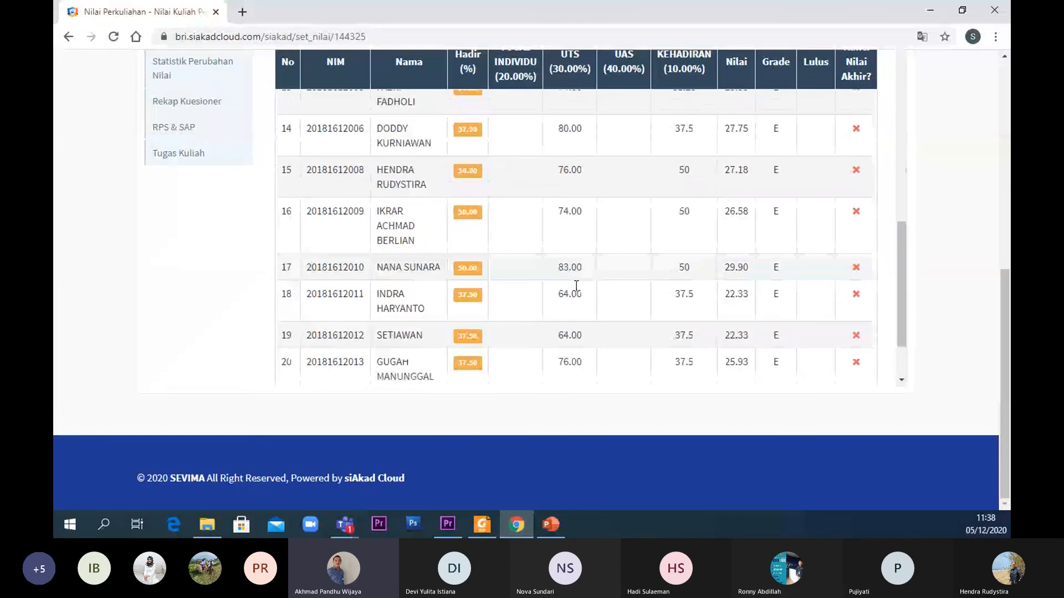
{"action": "scroll", "coordinate": [577, 285], "scroll_direction": "down", "scroll_amount": 2}
- Move the browser window away from the meeting screen and close the SOAL UTS Project Multimedia PDF in Foxit Reader
{"action": "left_click_drag", "start_coordinate": [281, 22], "coordinate": [282, 23]}
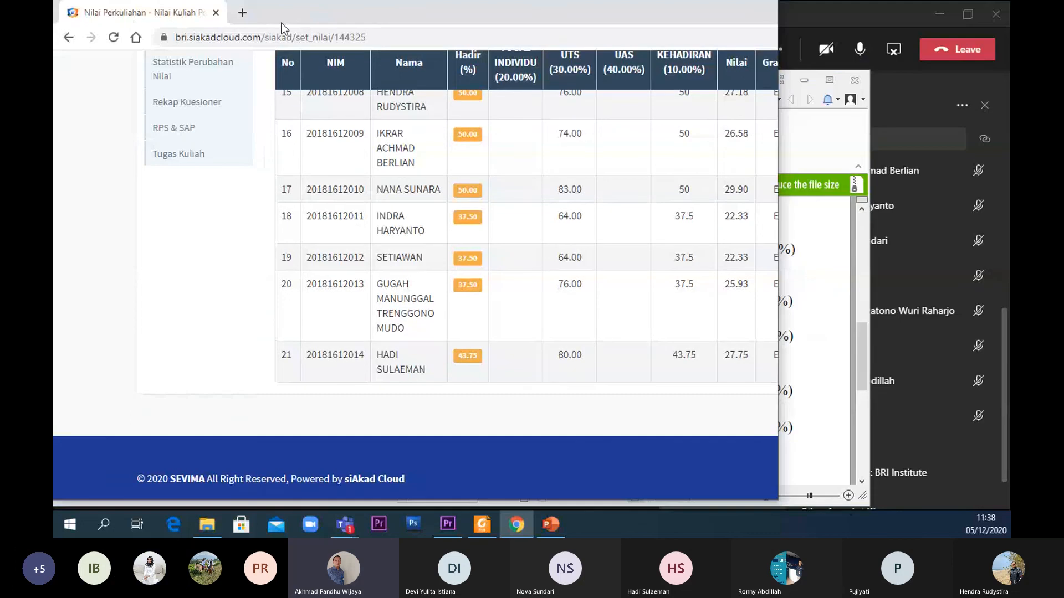
{"action": "left_click", "coordinate": [790, 73]}
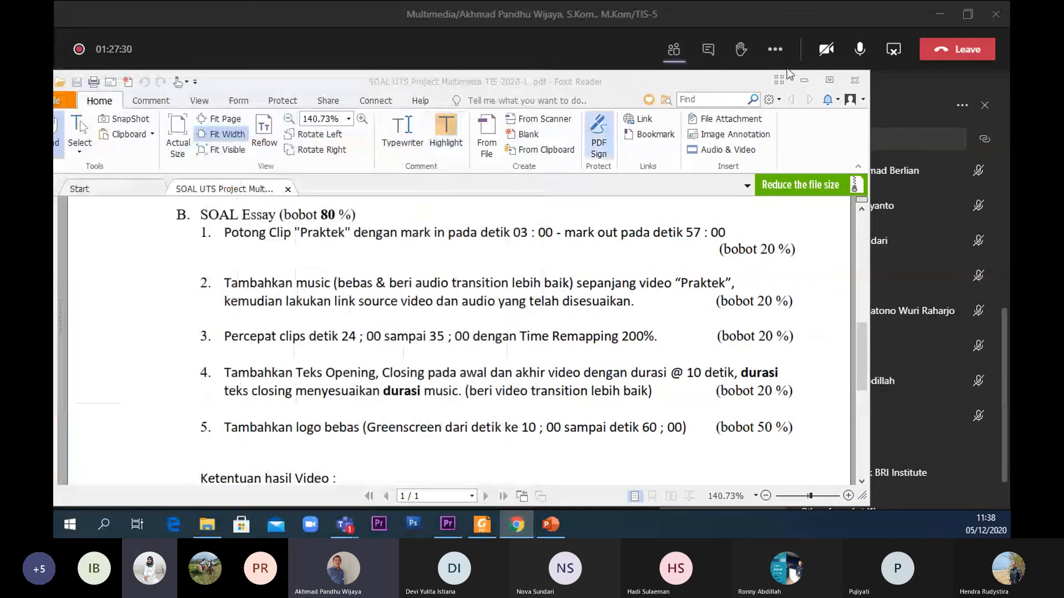
{"action": "left_click", "coordinate": [855, 80]}
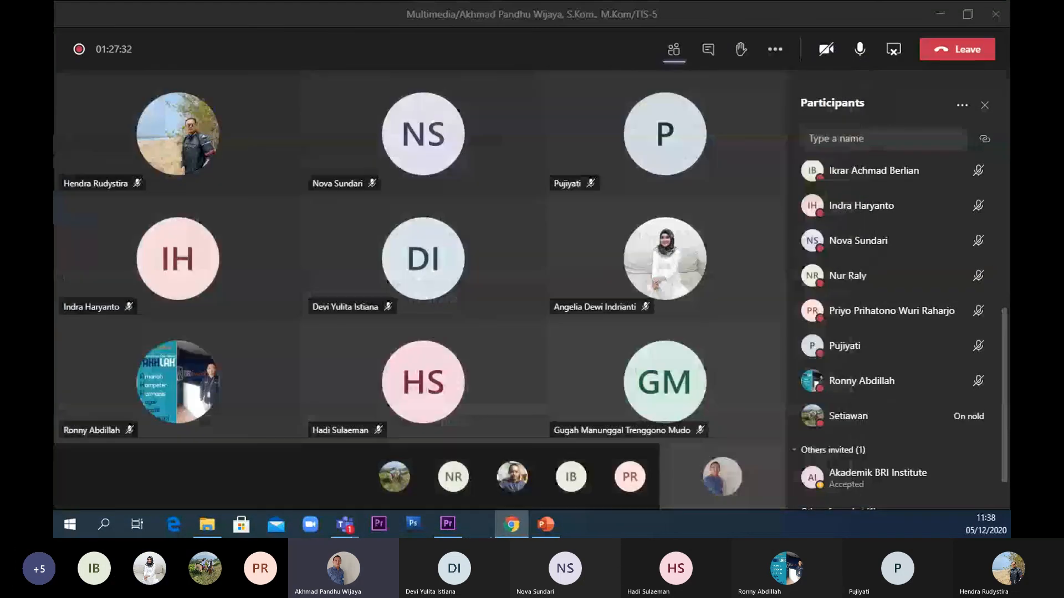